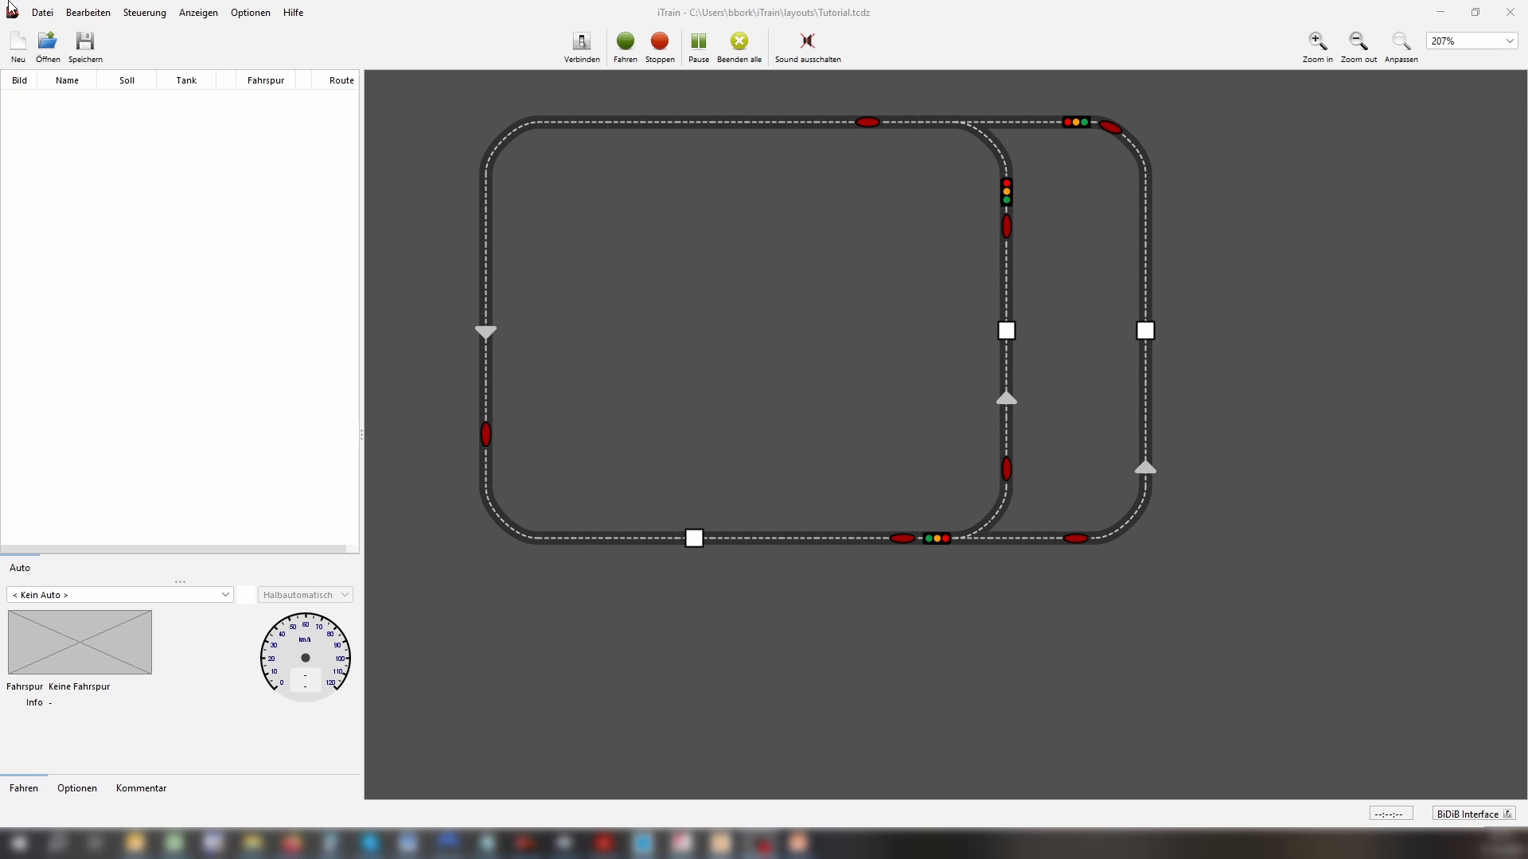
Step: Open the track diagram editor and bring up the feedback properties of the sensor on the layout's left straight
click(88, 12)
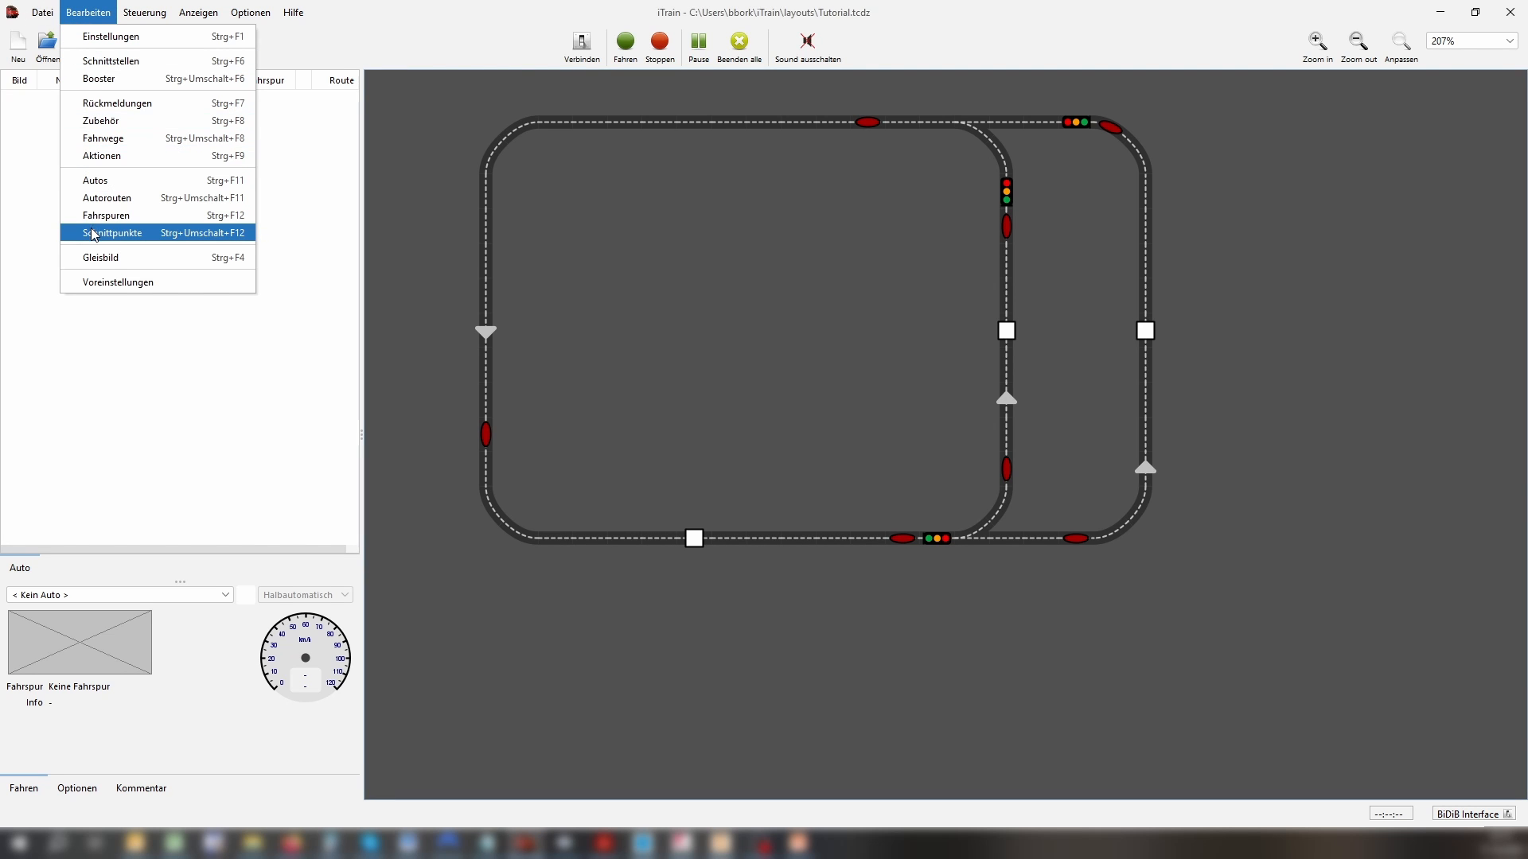
click(113, 258)
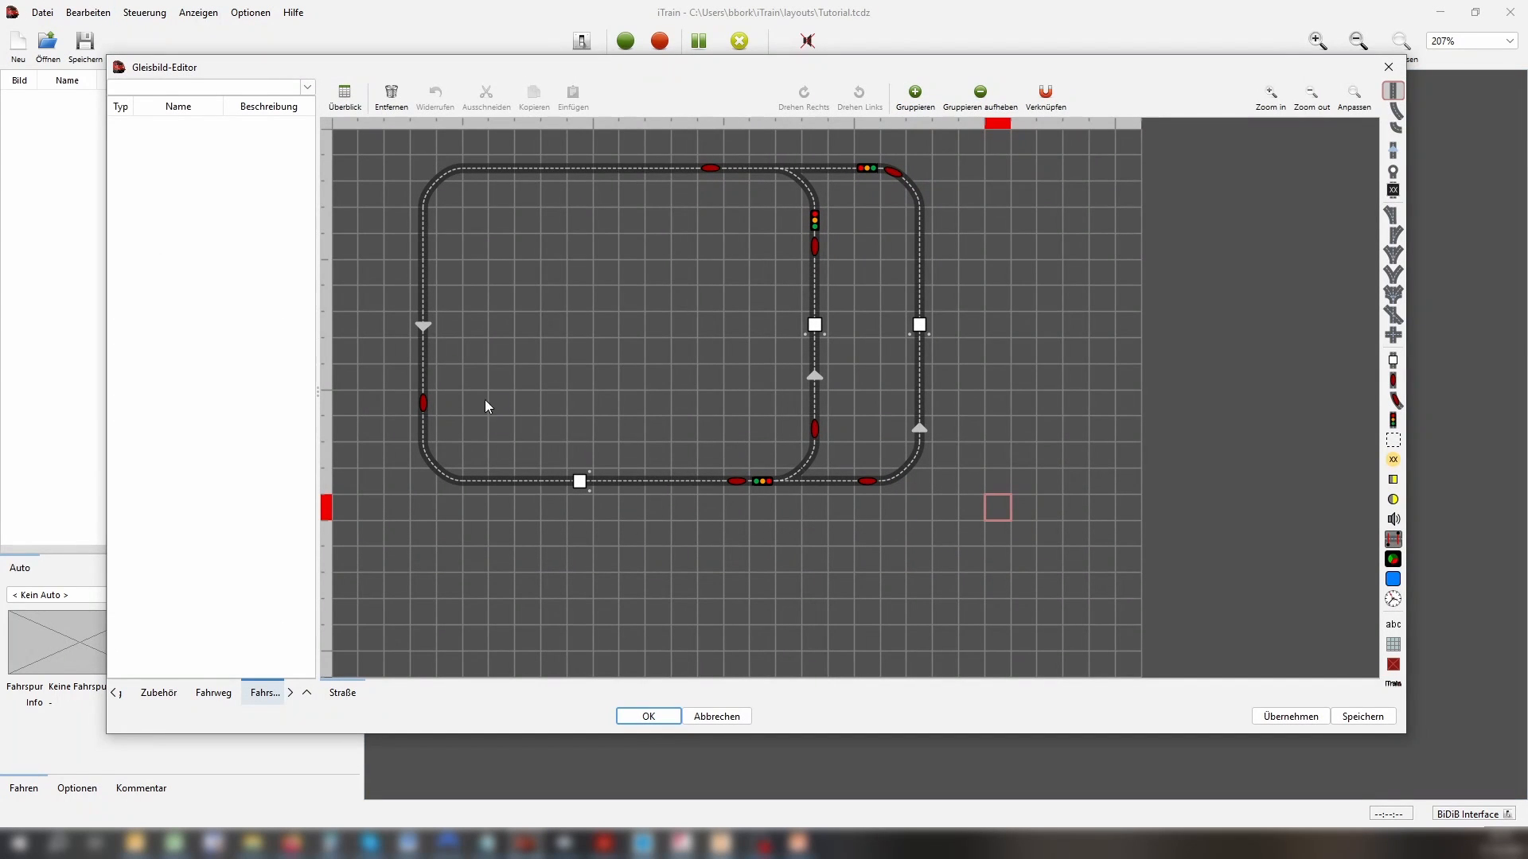
click(427, 409)
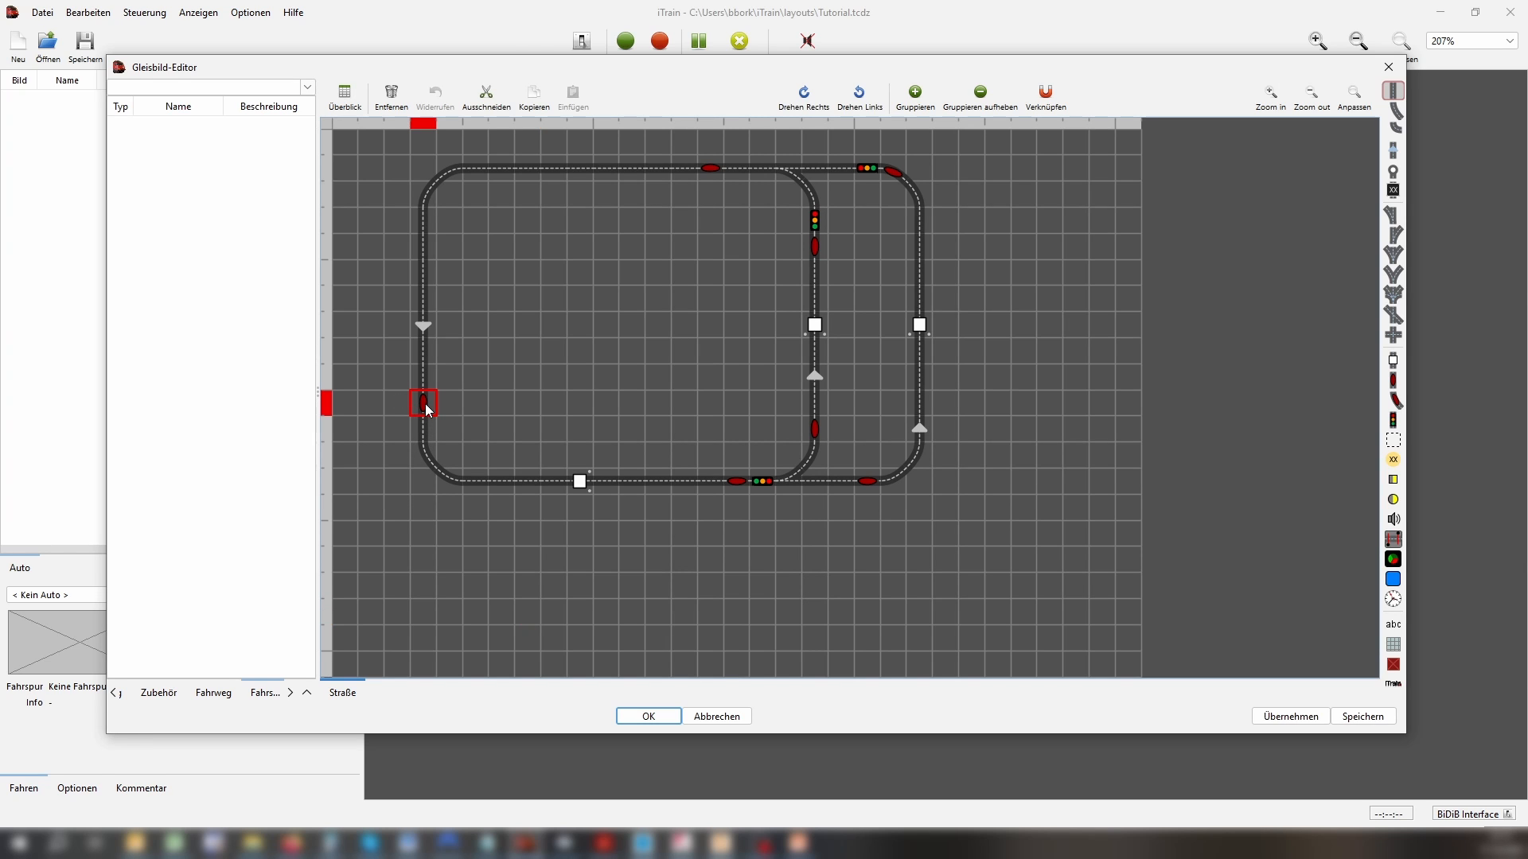
double_click(427, 410)
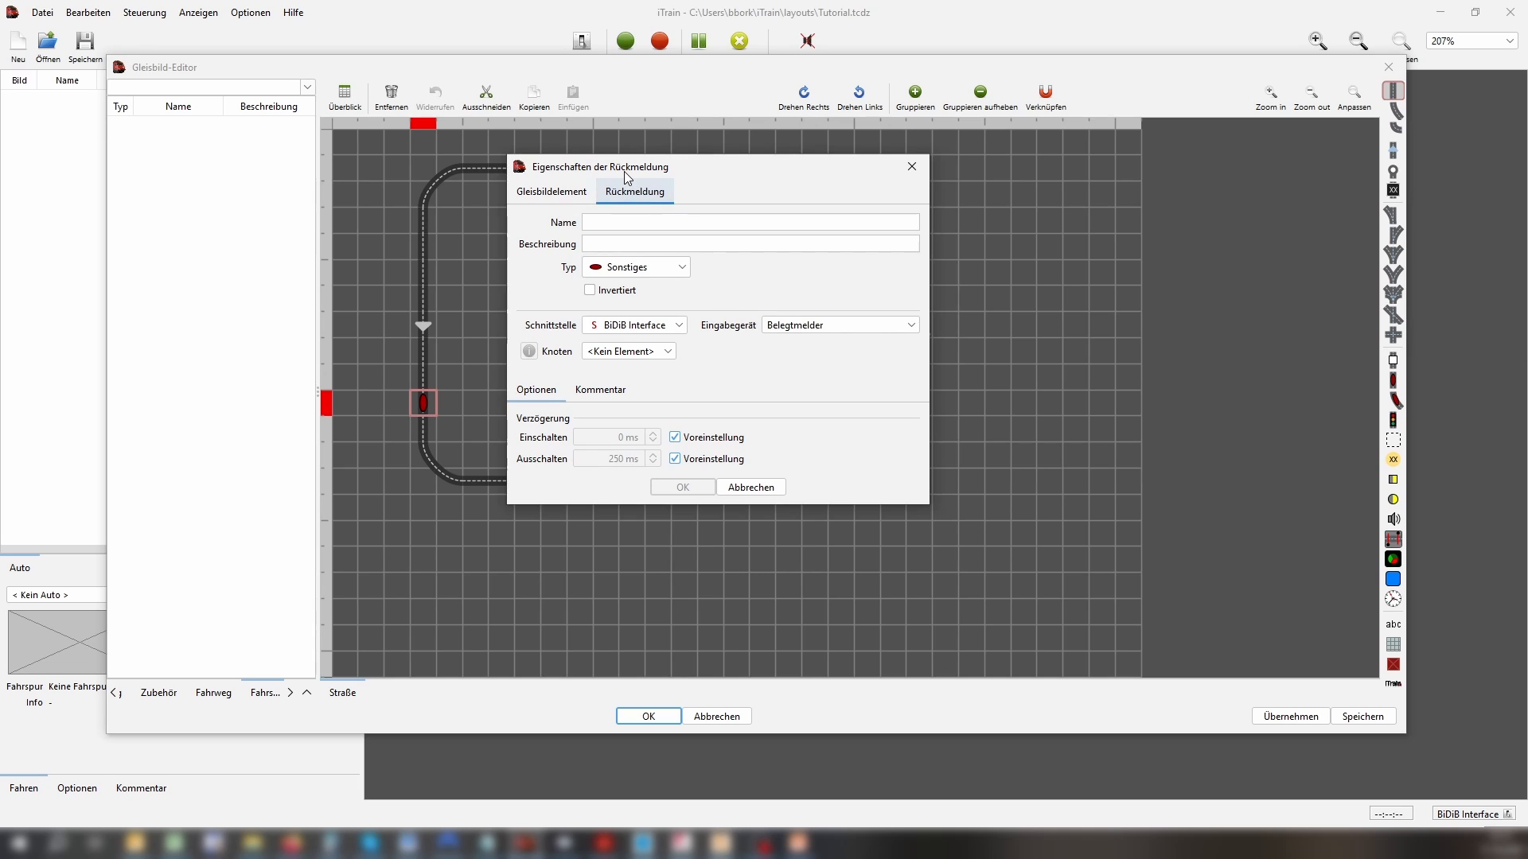
drag(624, 170, 650, 197)
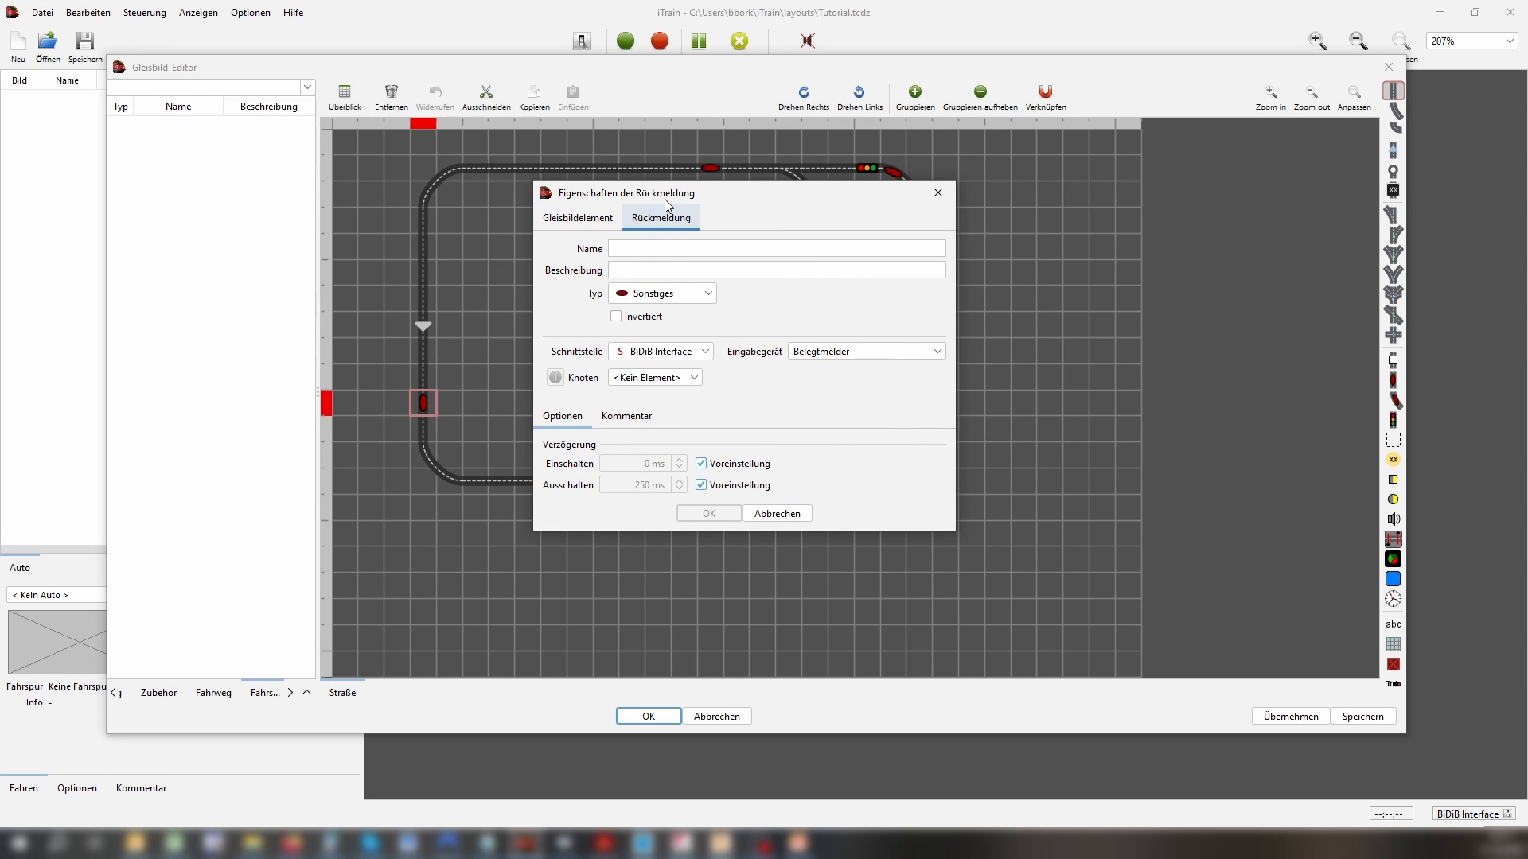
click(565, 227)
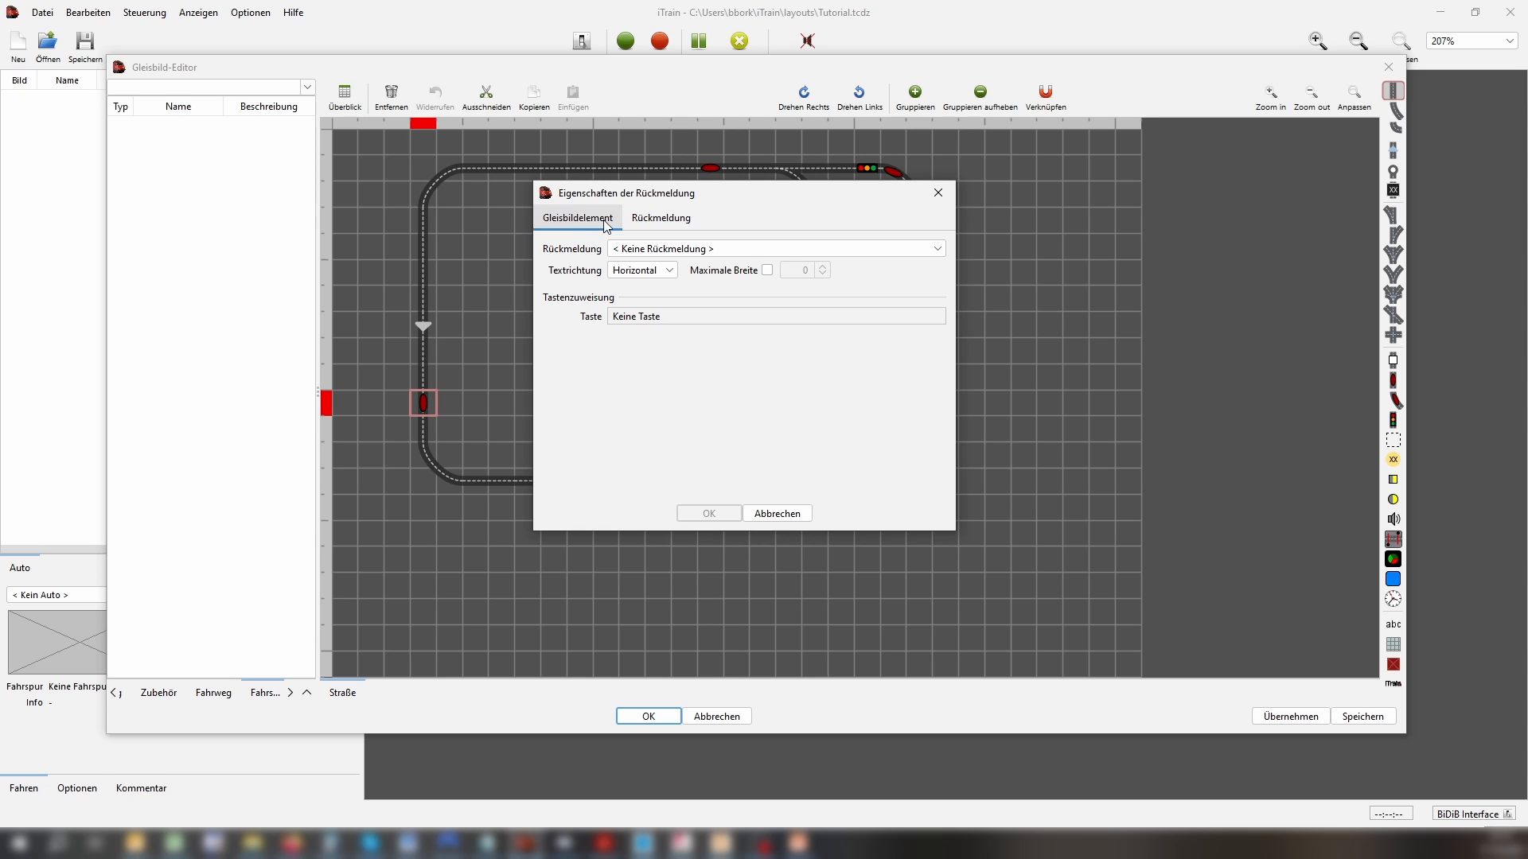
click(652, 225)
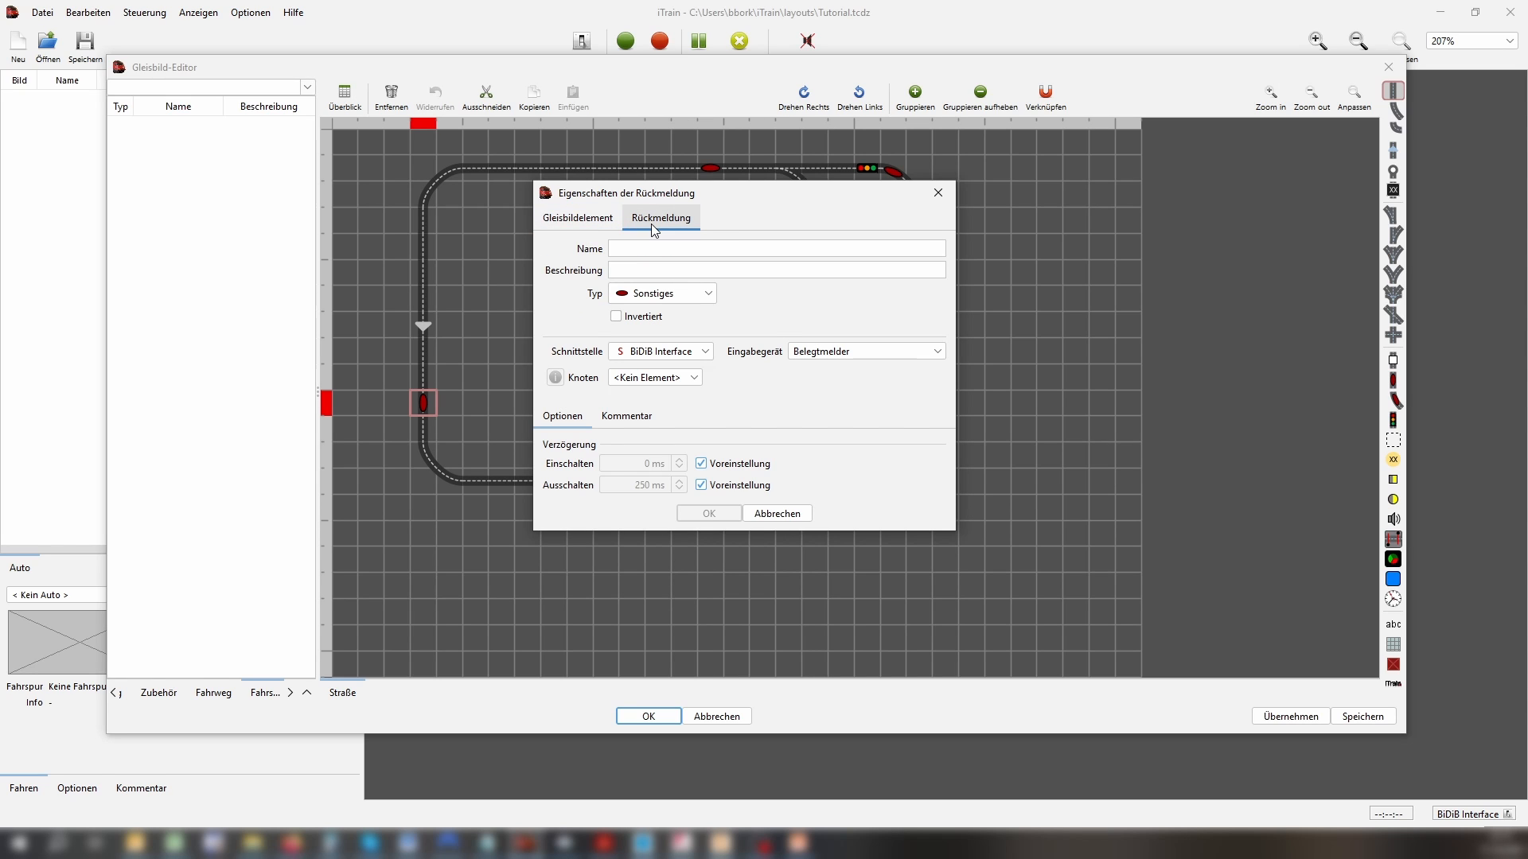
Step: Name the left straight's feedback Brake Bl3 and set its type to Reedkontakt
click(625, 249)
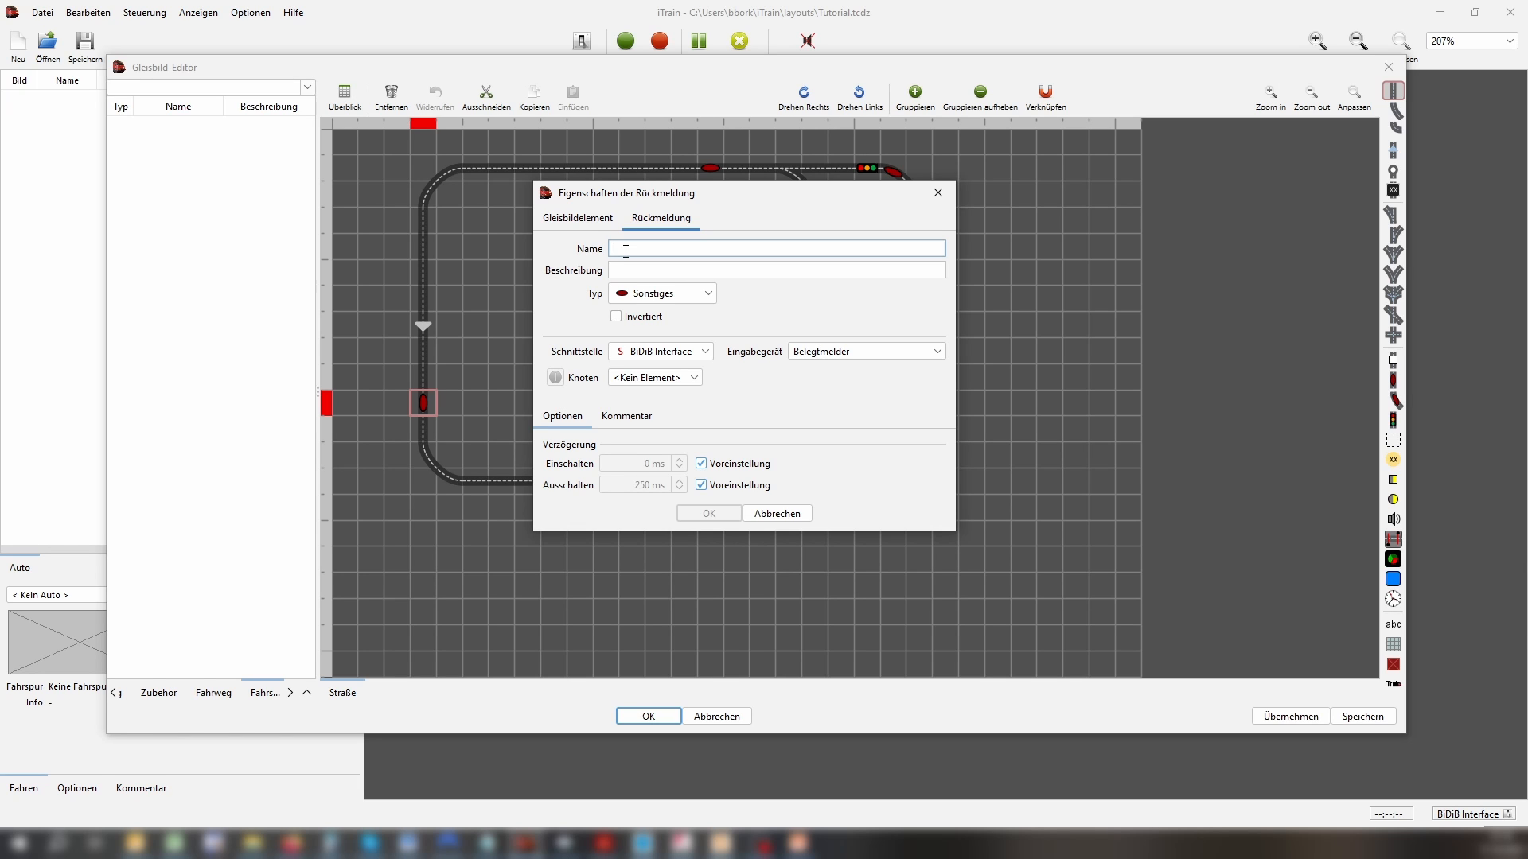
drag(637, 193, 827, 218)
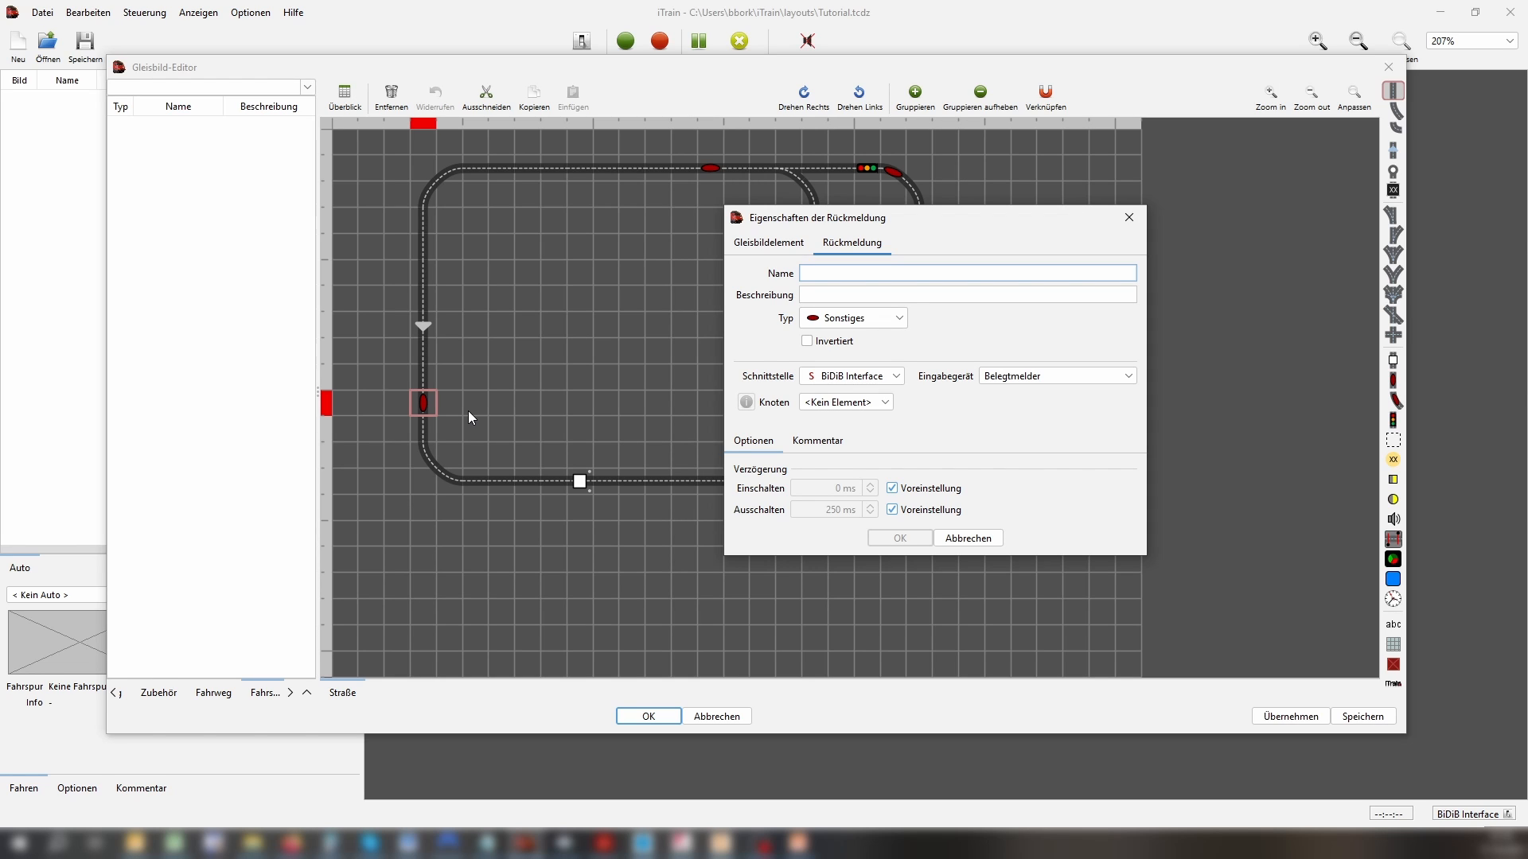
drag(894, 227, 707, 220)
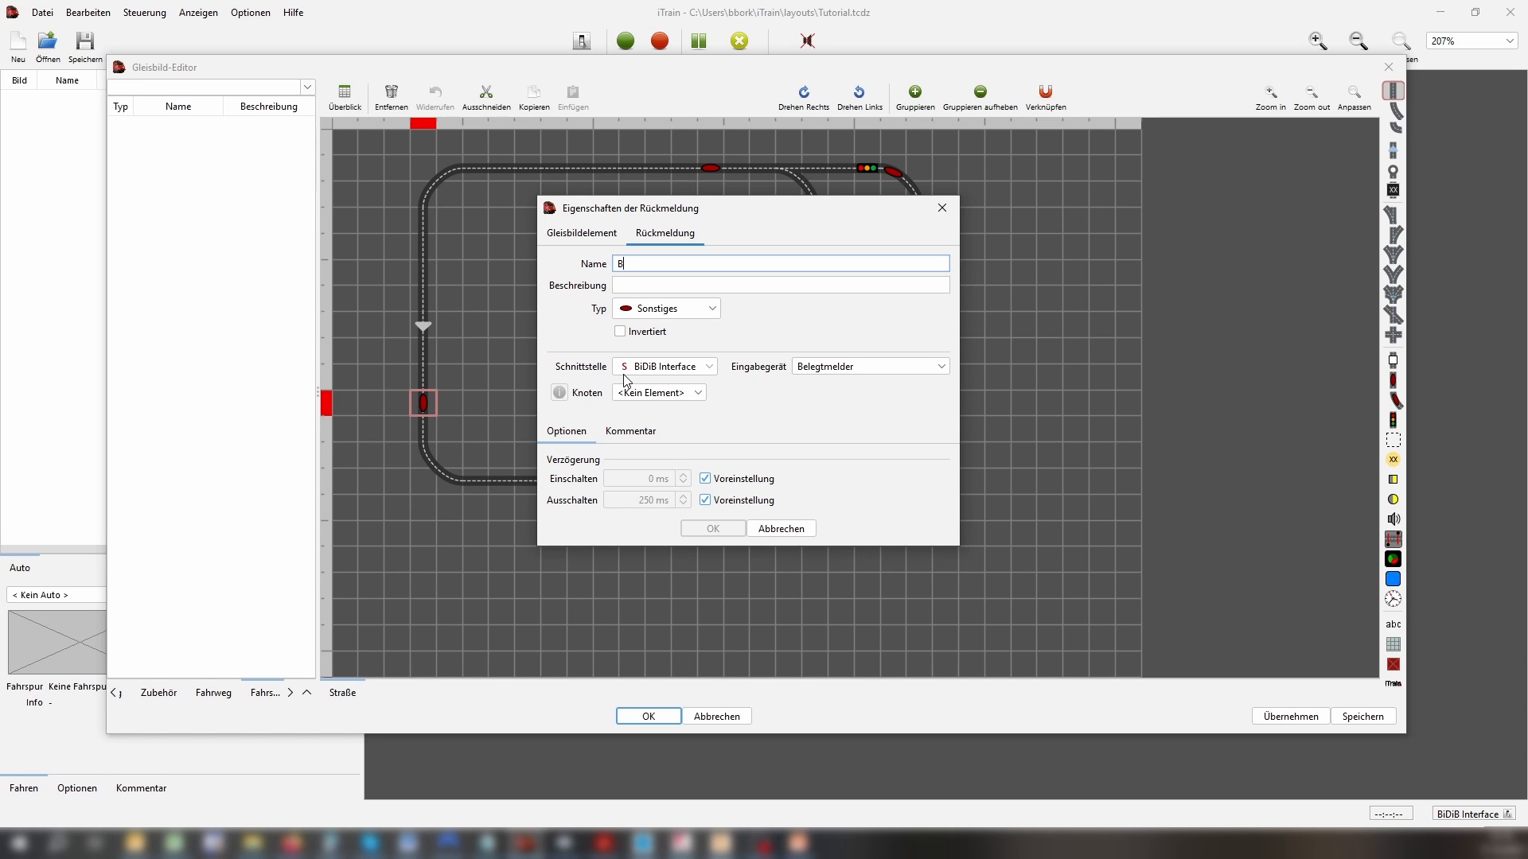
text(ak)
text(1)
text(3)
click(646, 314)
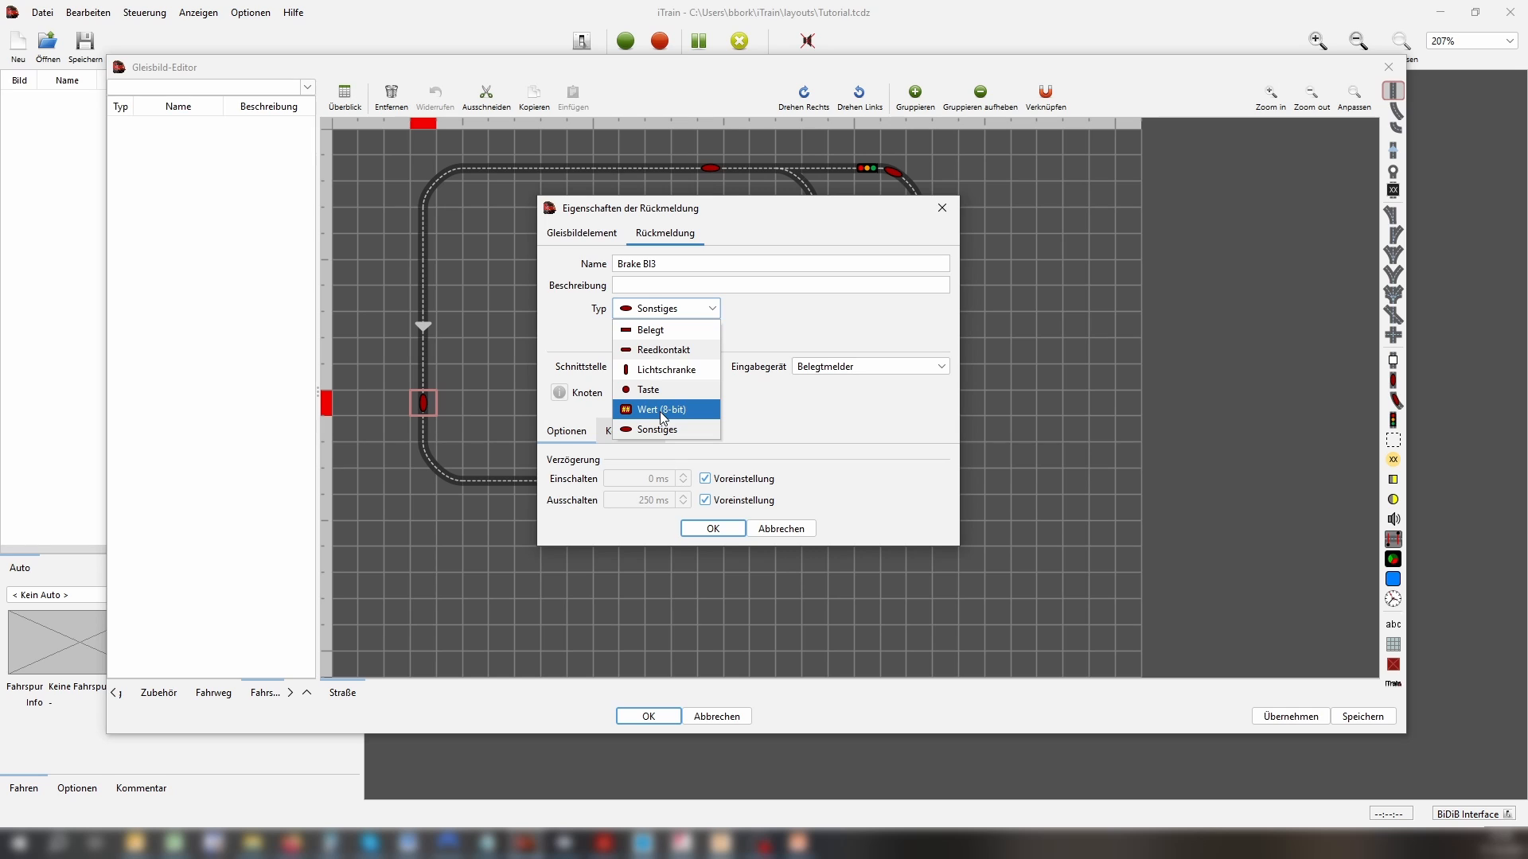
click(645, 351)
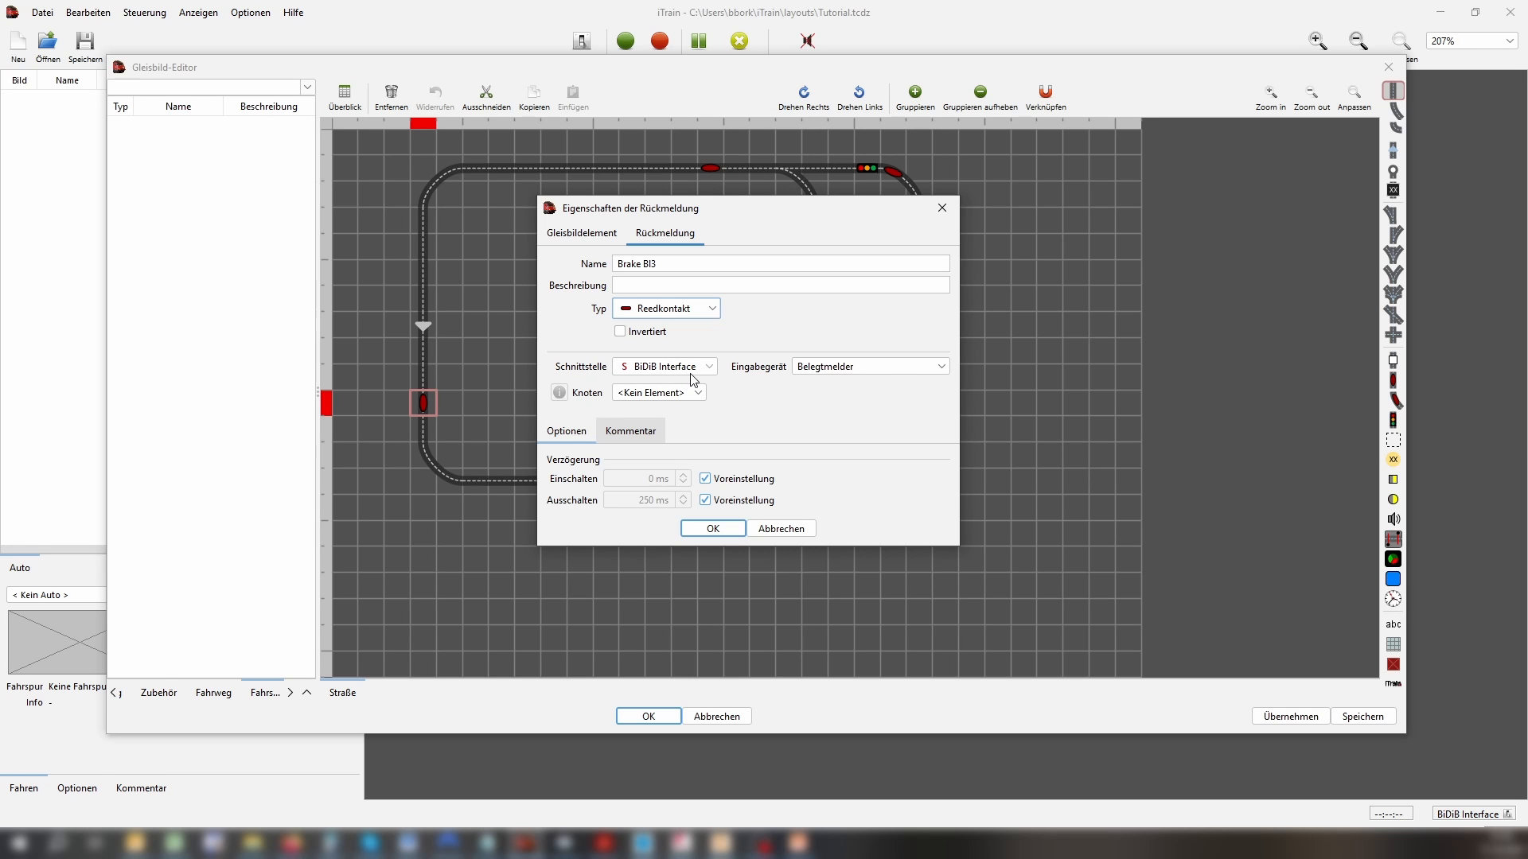
Step: Check the node choices for the Brake Bl3 feedback, and accept its properties and the track diagram changes
click(652, 393)
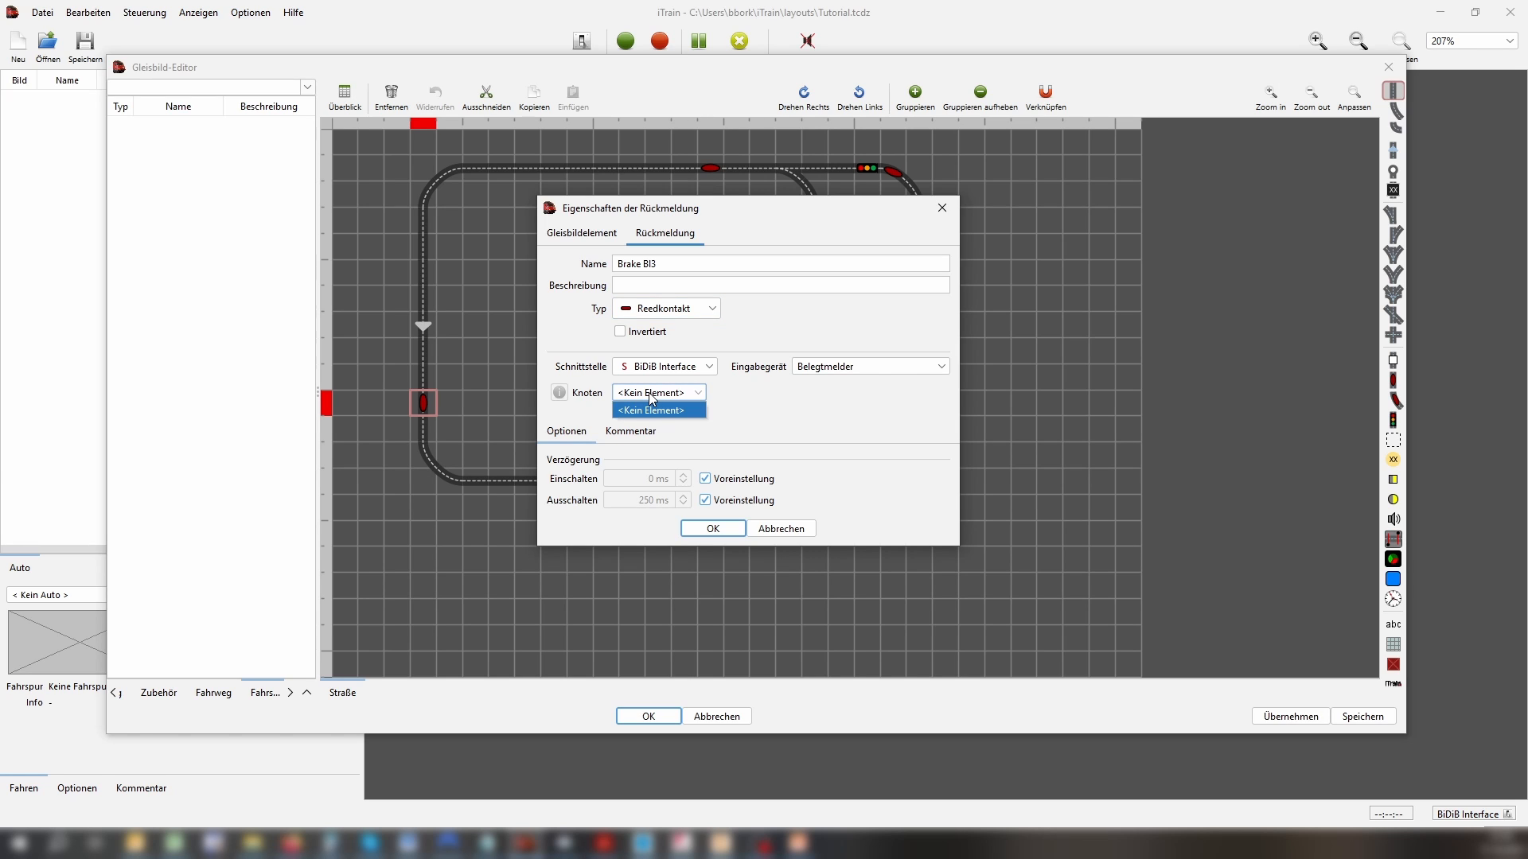
click(651, 395)
click(653, 395)
click(652, 396)
click(652, 395)
click(642, 397)
click(714, 529)
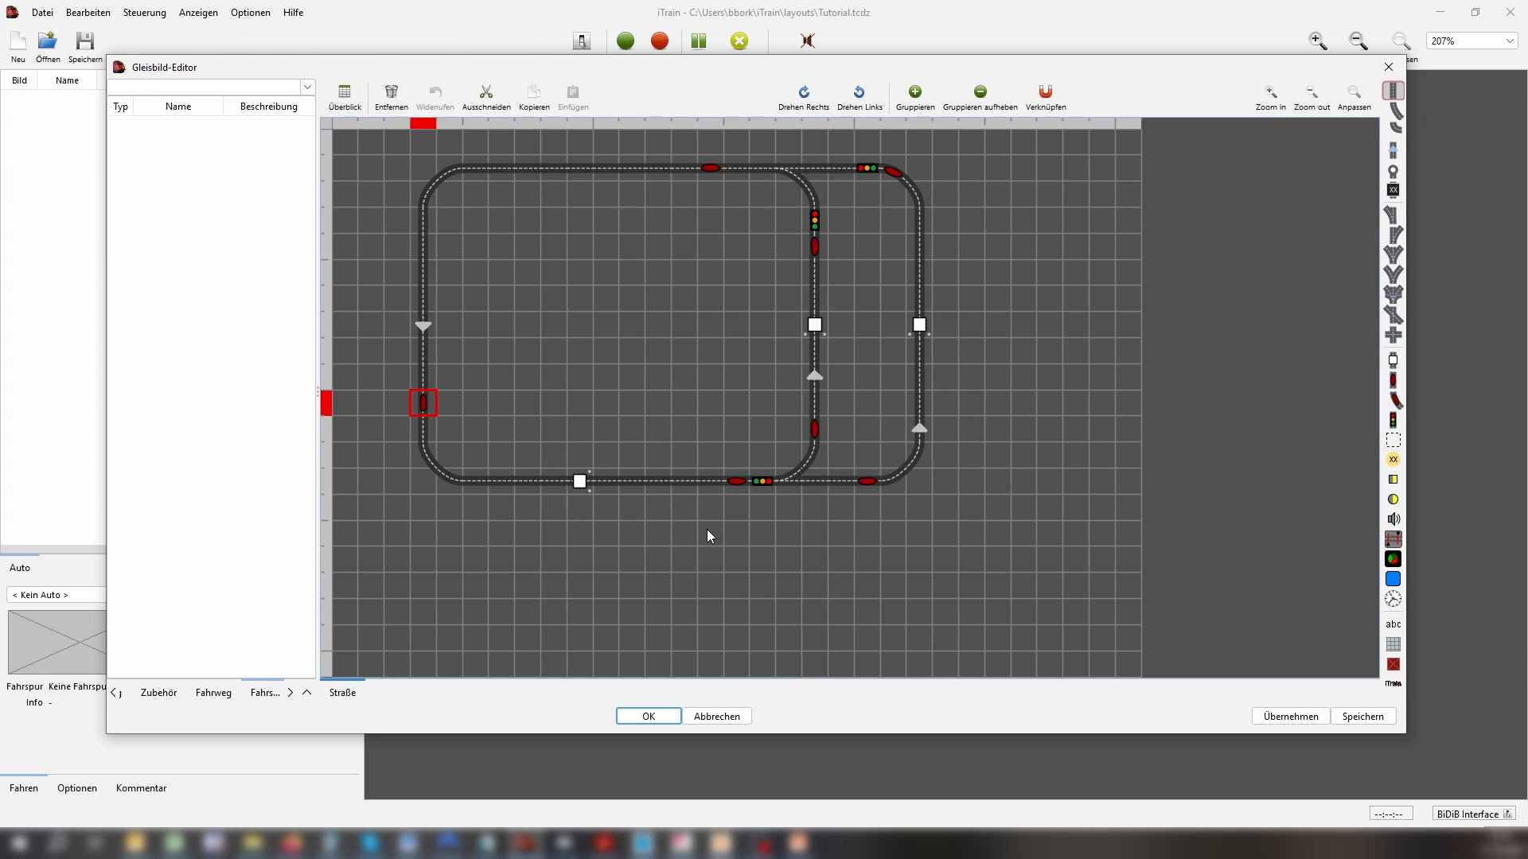
click(641, 715)
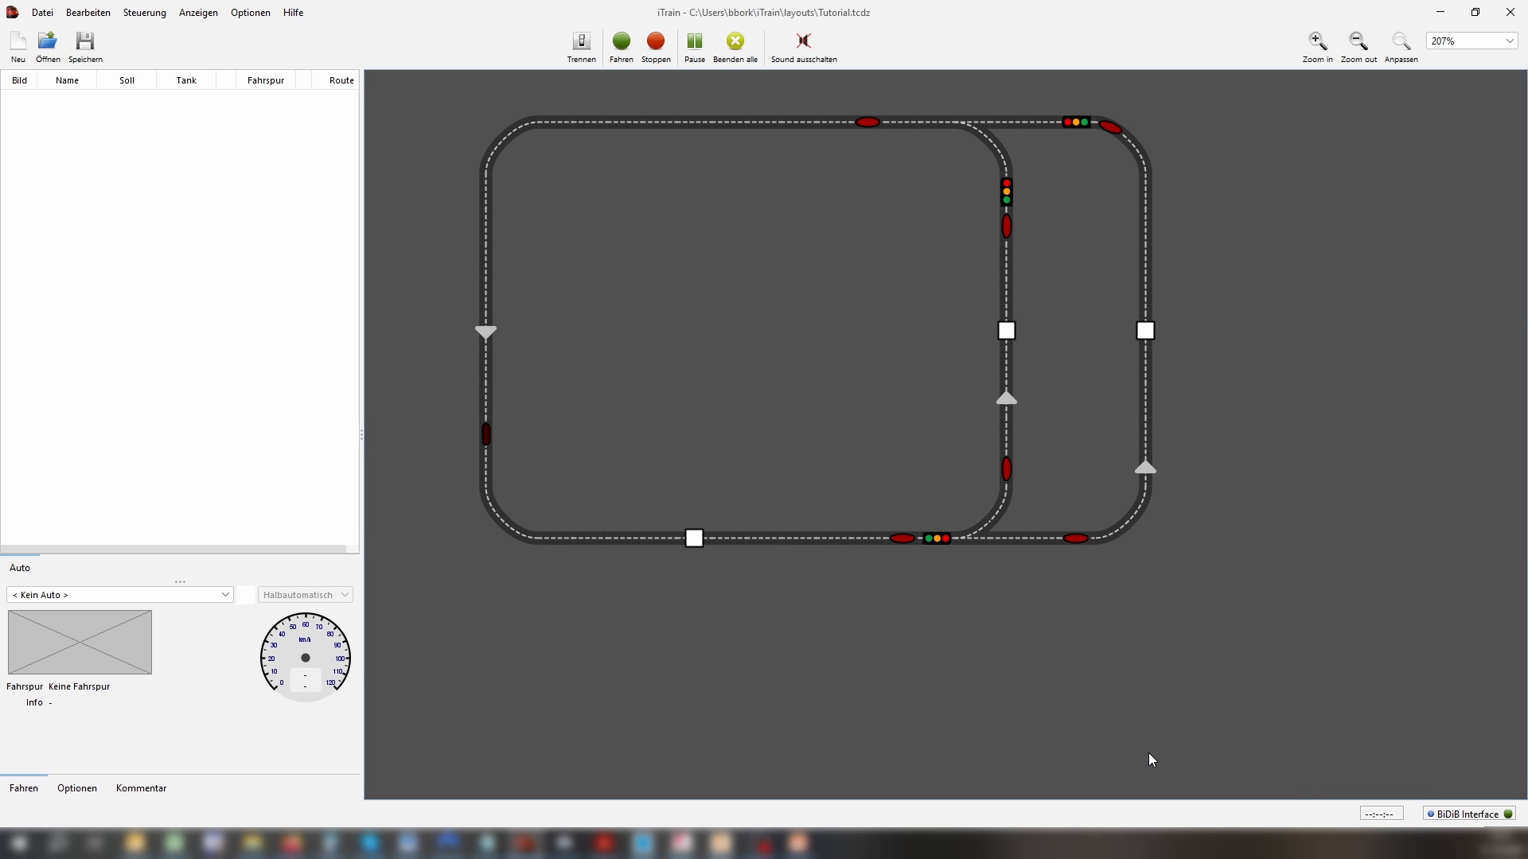
Step: Review the list of nodes connected to the BiDiB interface
click(1463, 815)
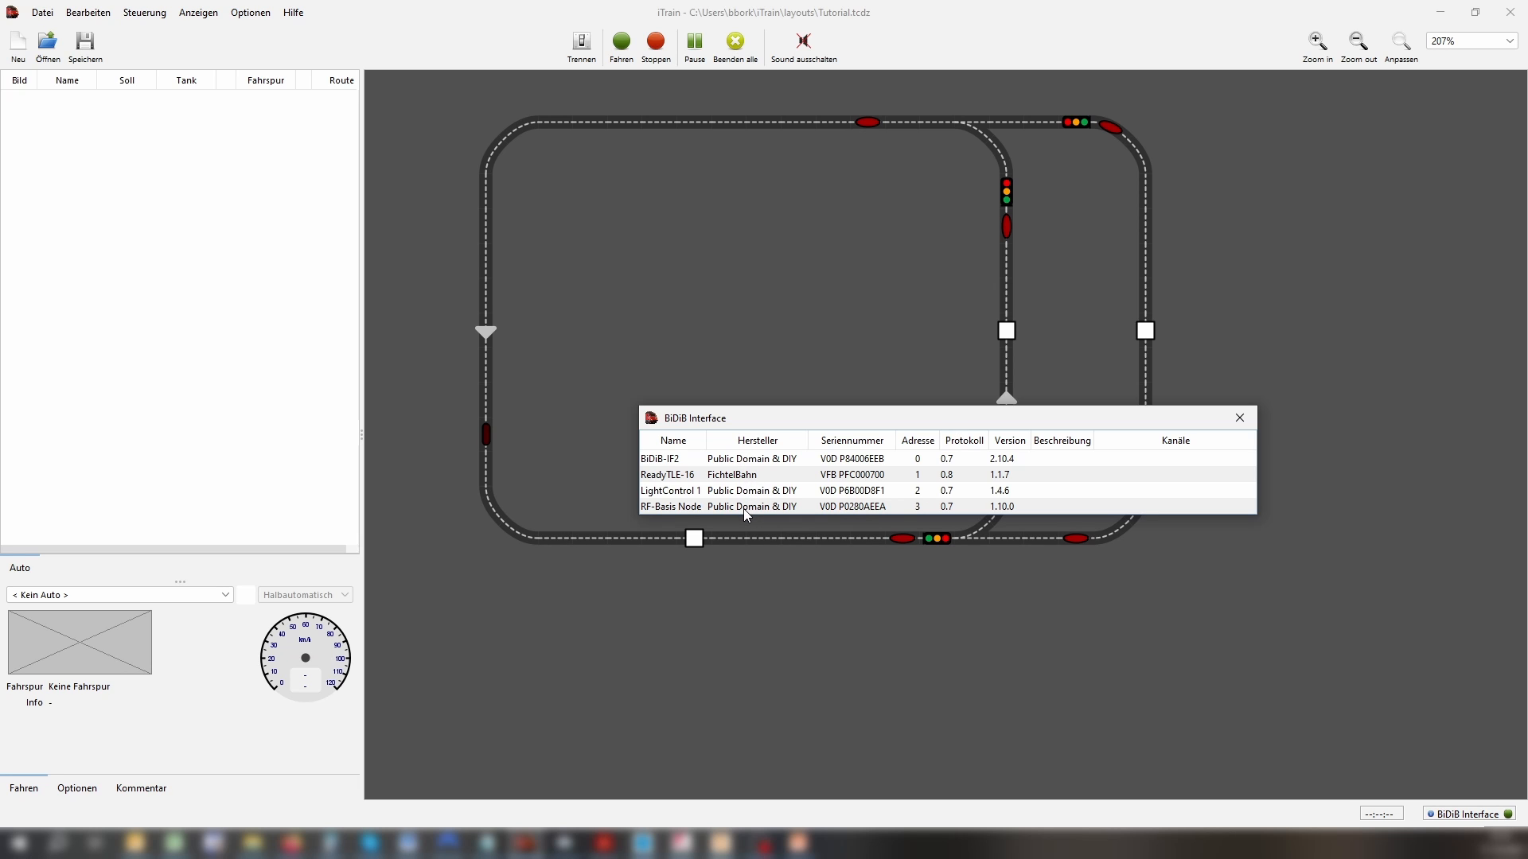
click(745, 462)
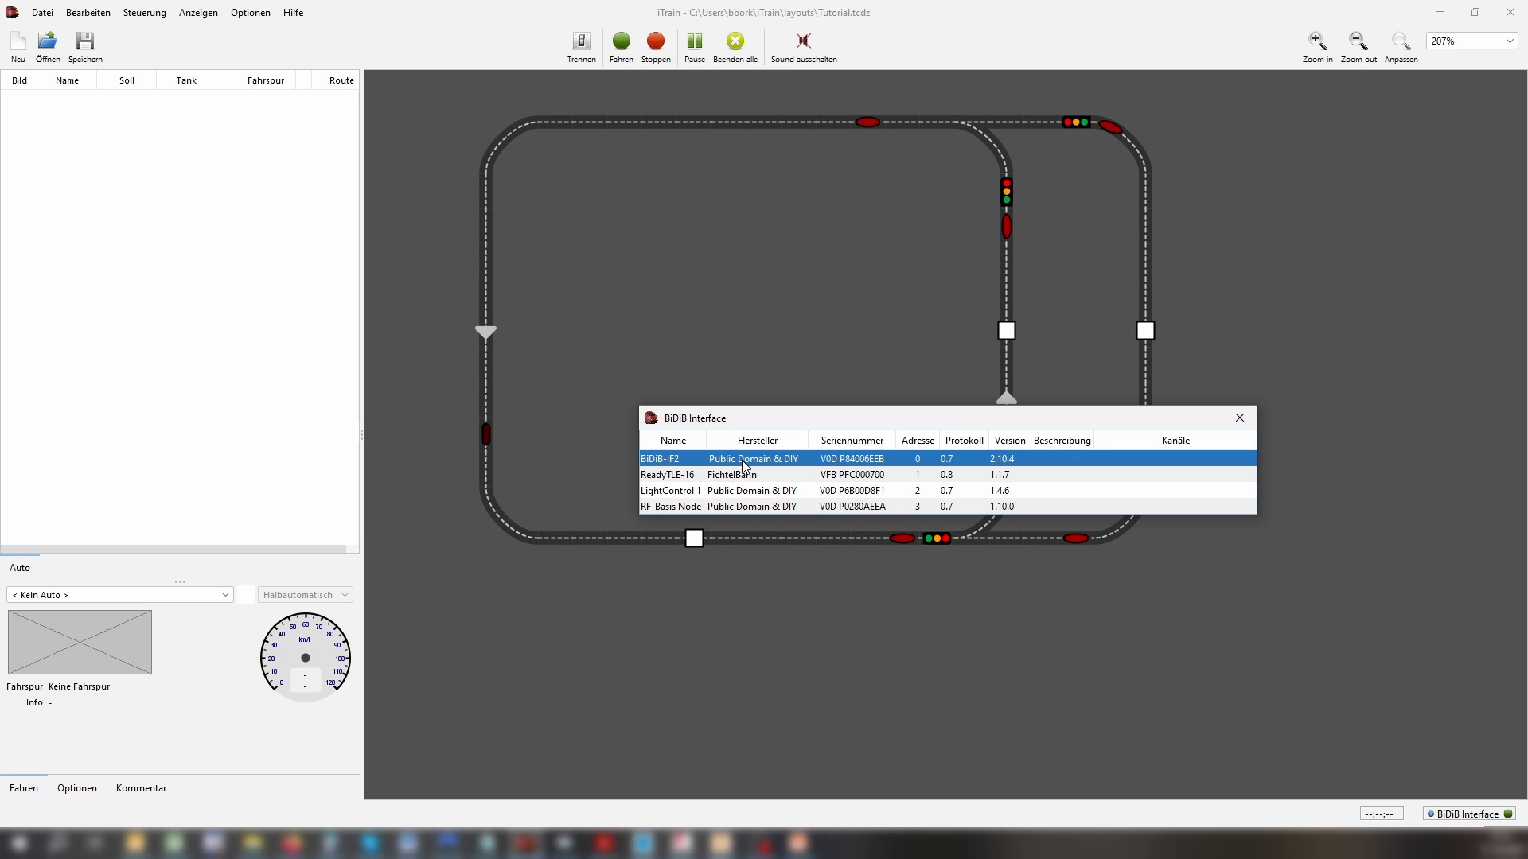
click(746, 477)
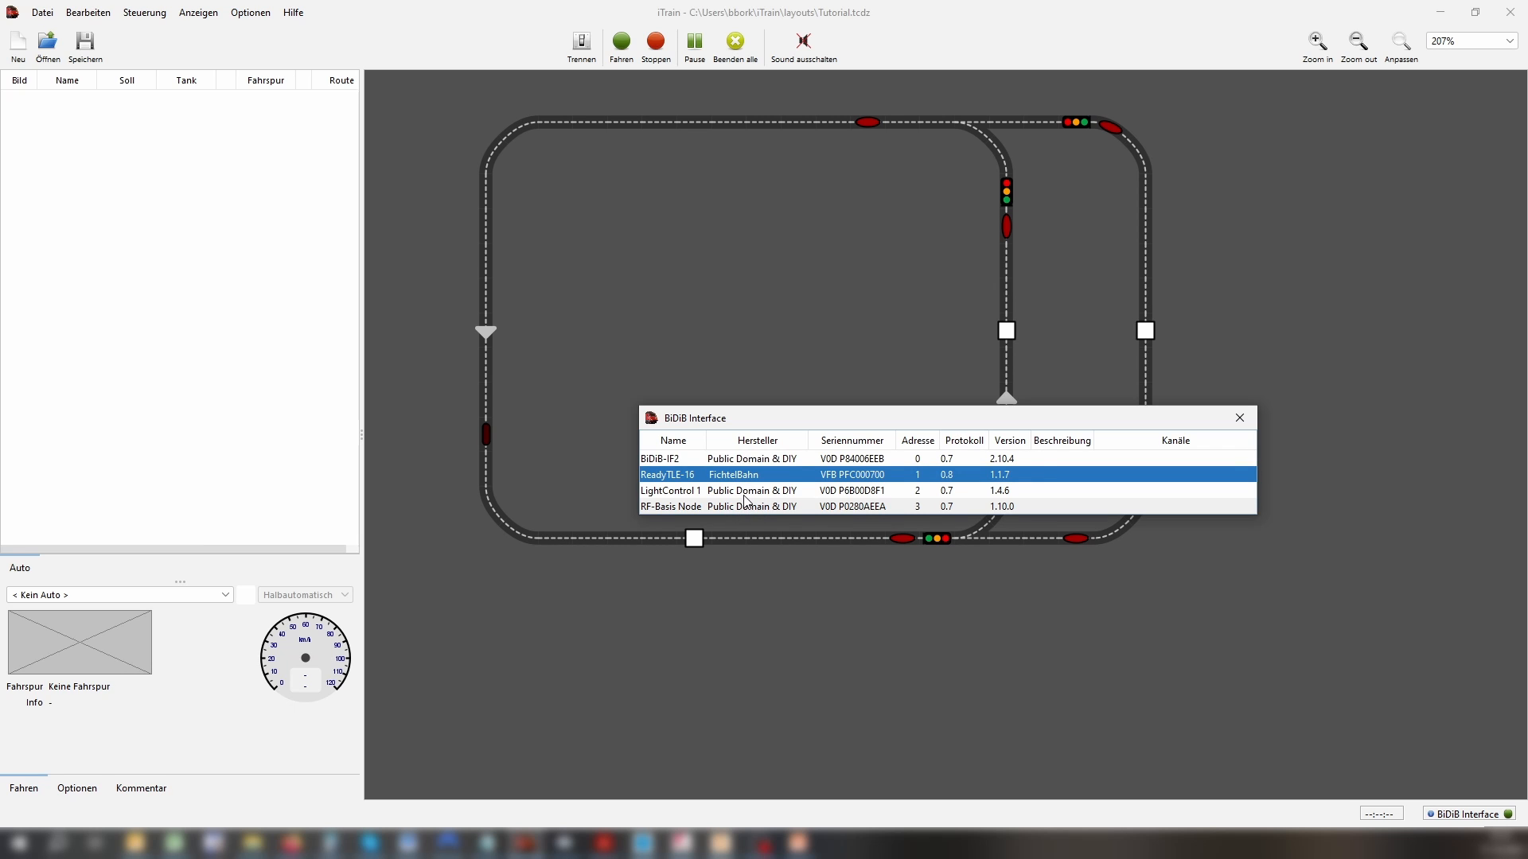
click(743, 491)
click(745, 510)
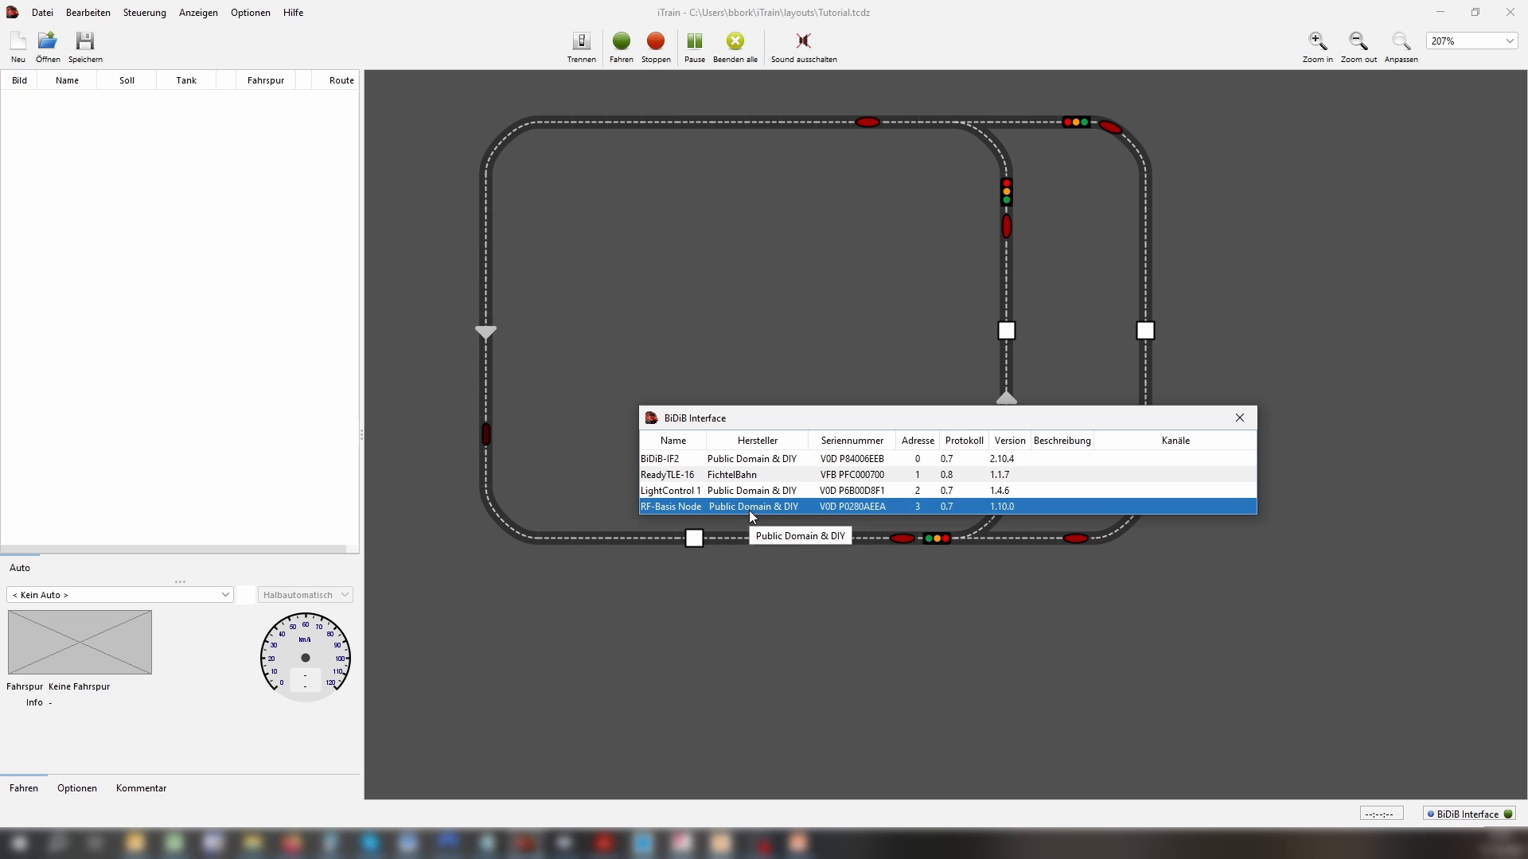
click(1241, 418)
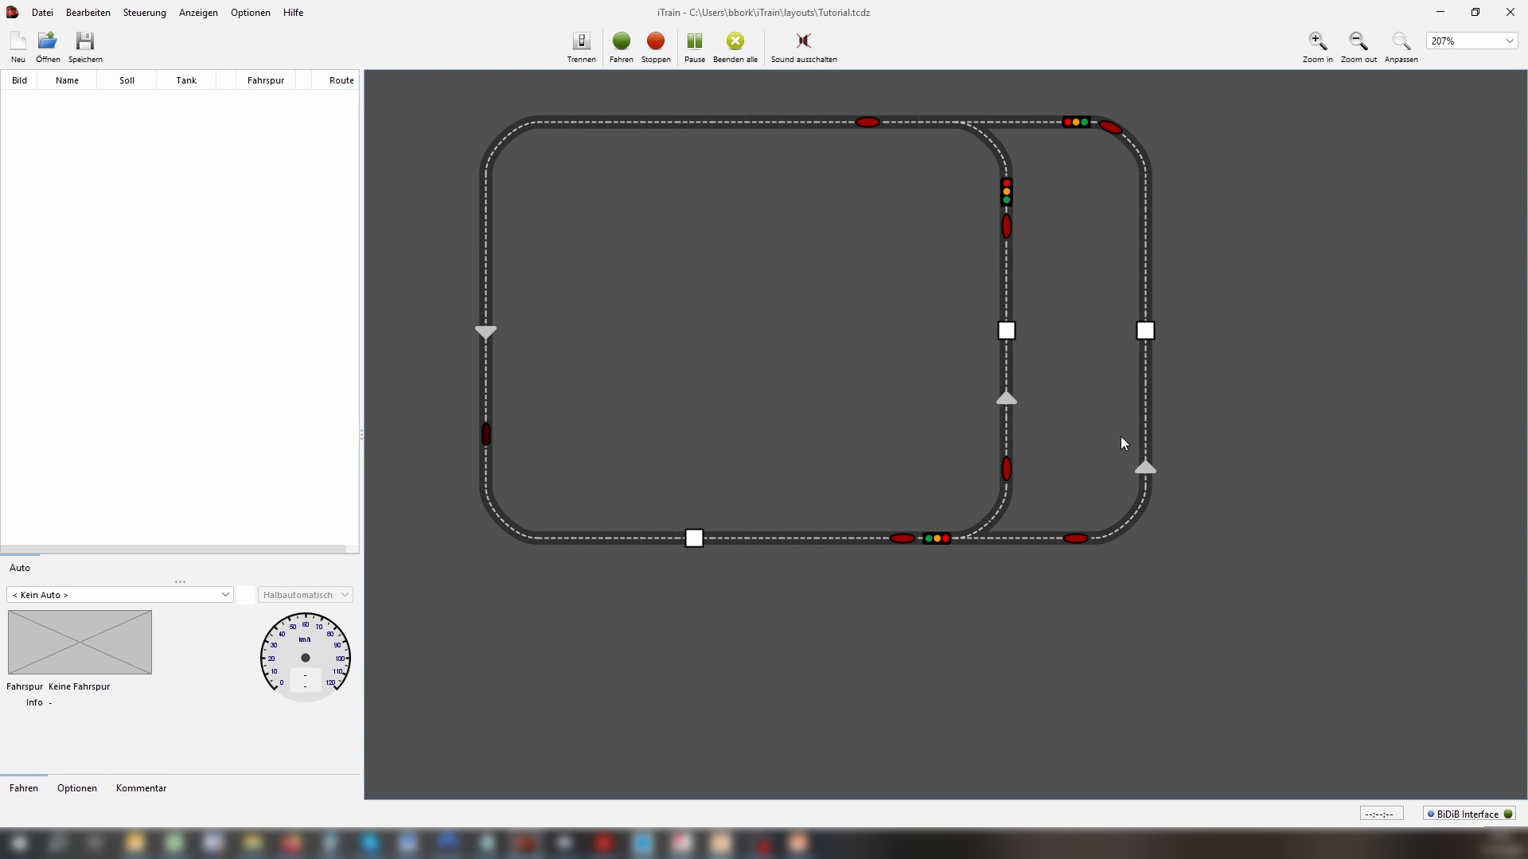
Step: Reopen the Brake Bl3 feedback's properties in the track diagram editor and assign it to the ReadyTLE-16 node
click(89, 13)
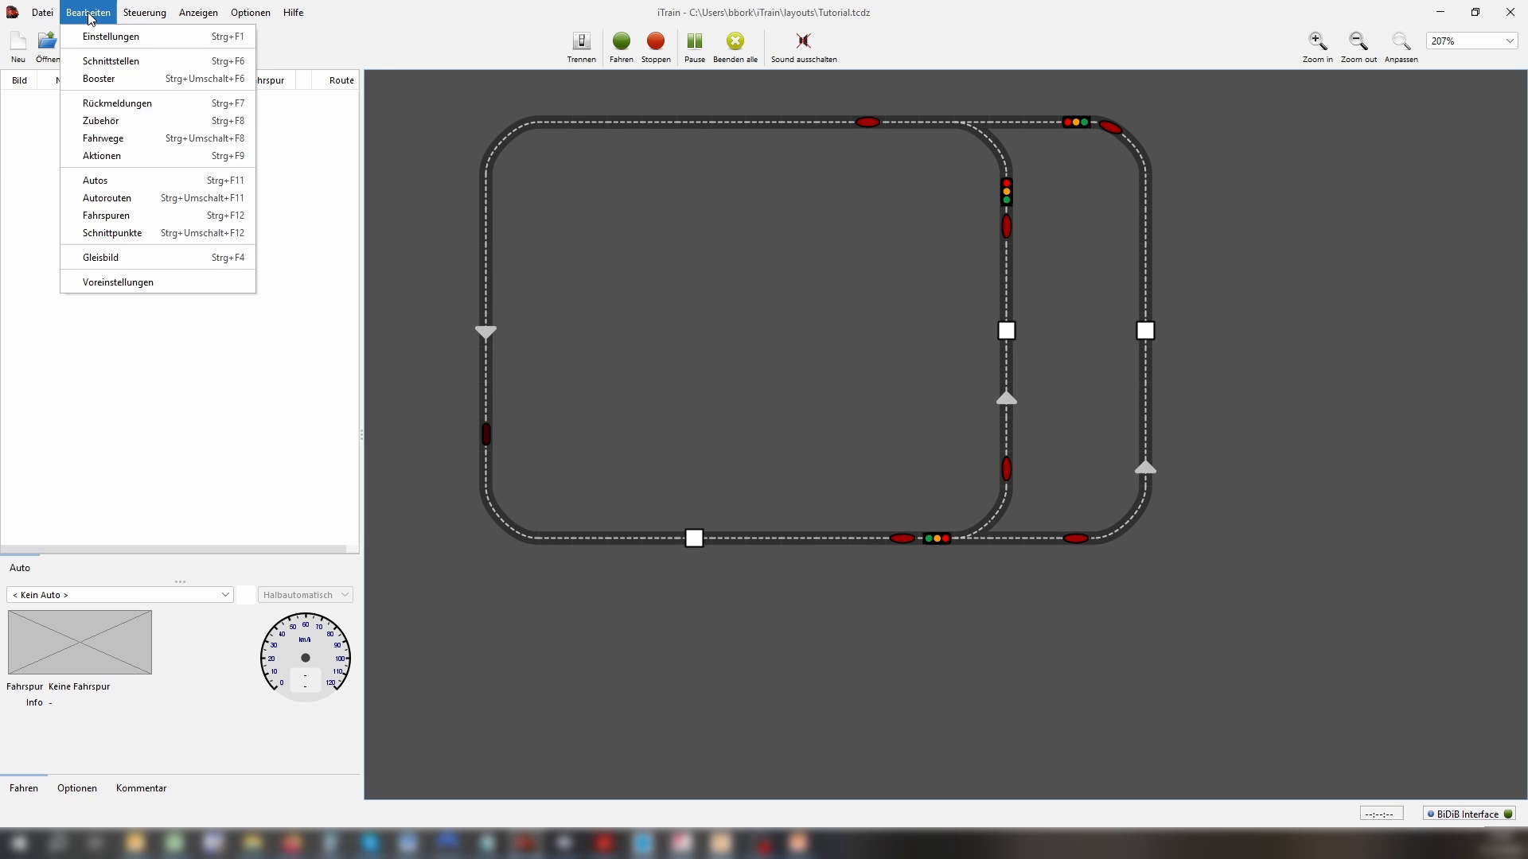
click(118, 255)
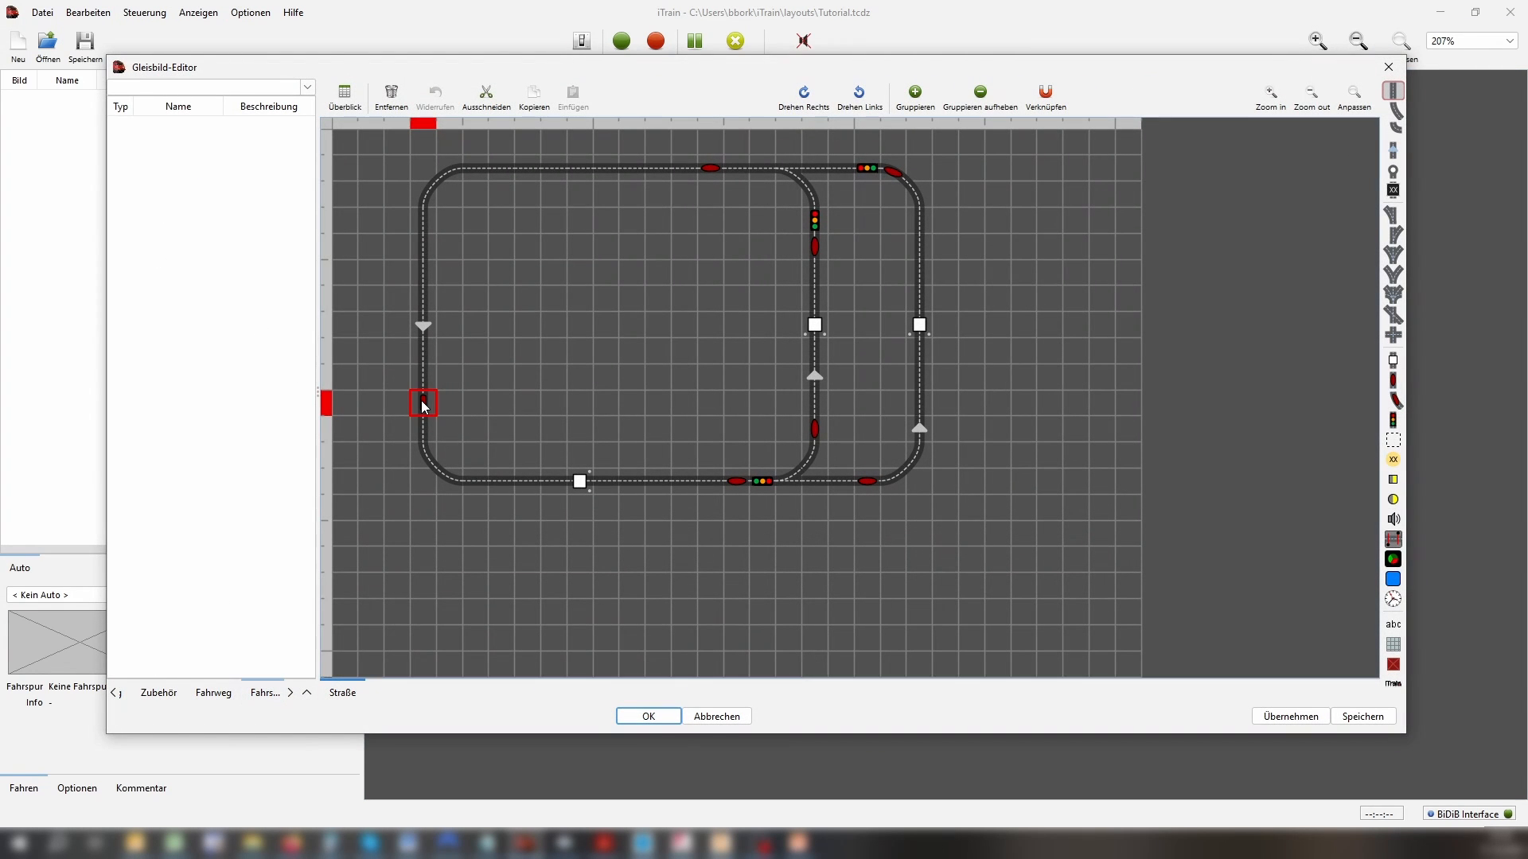
double_click(422, 402)
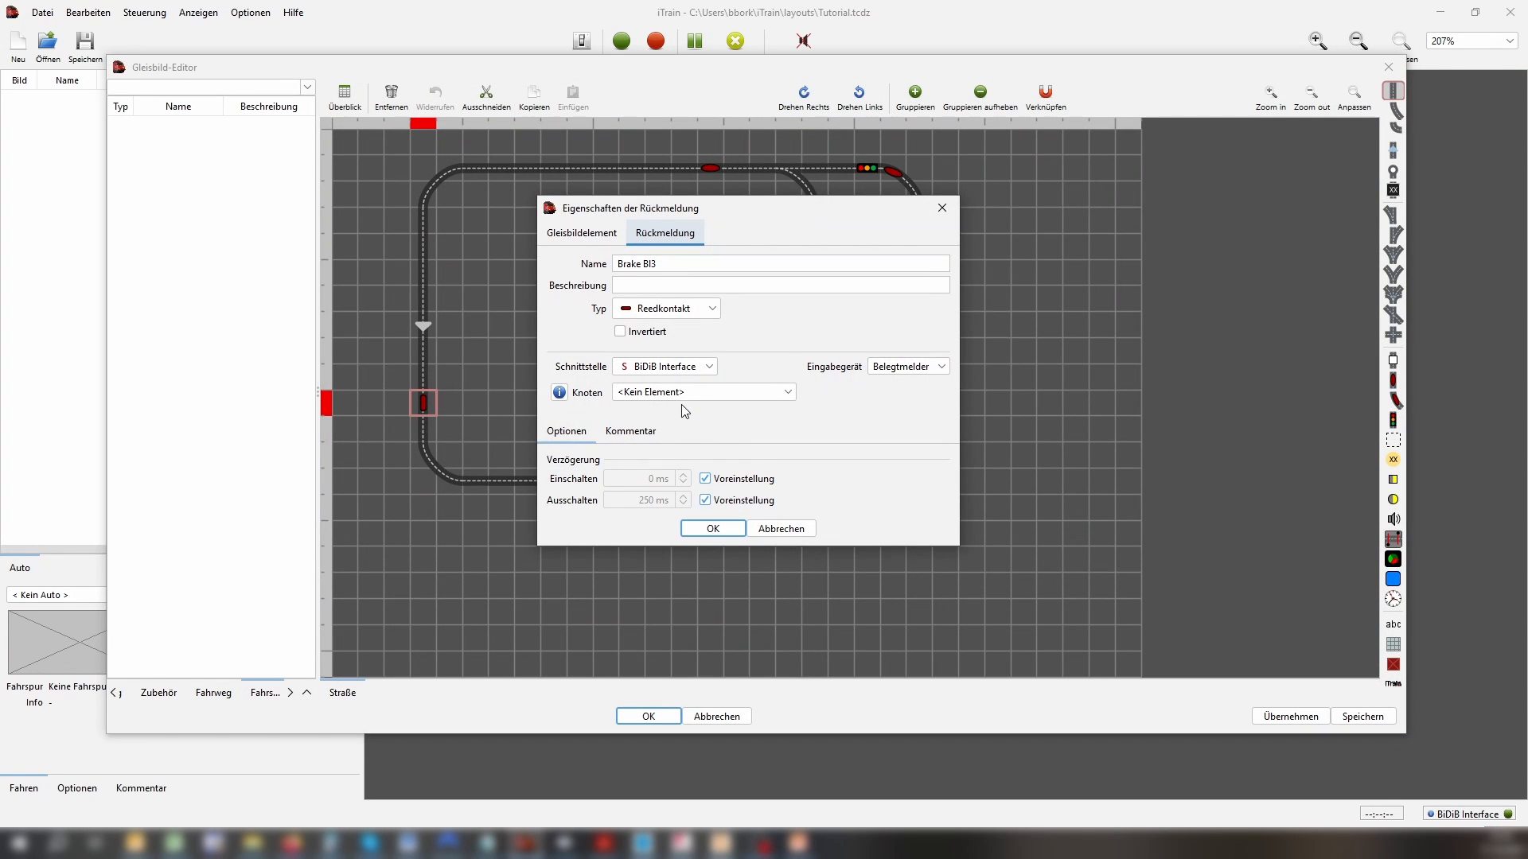
click(679, 393)
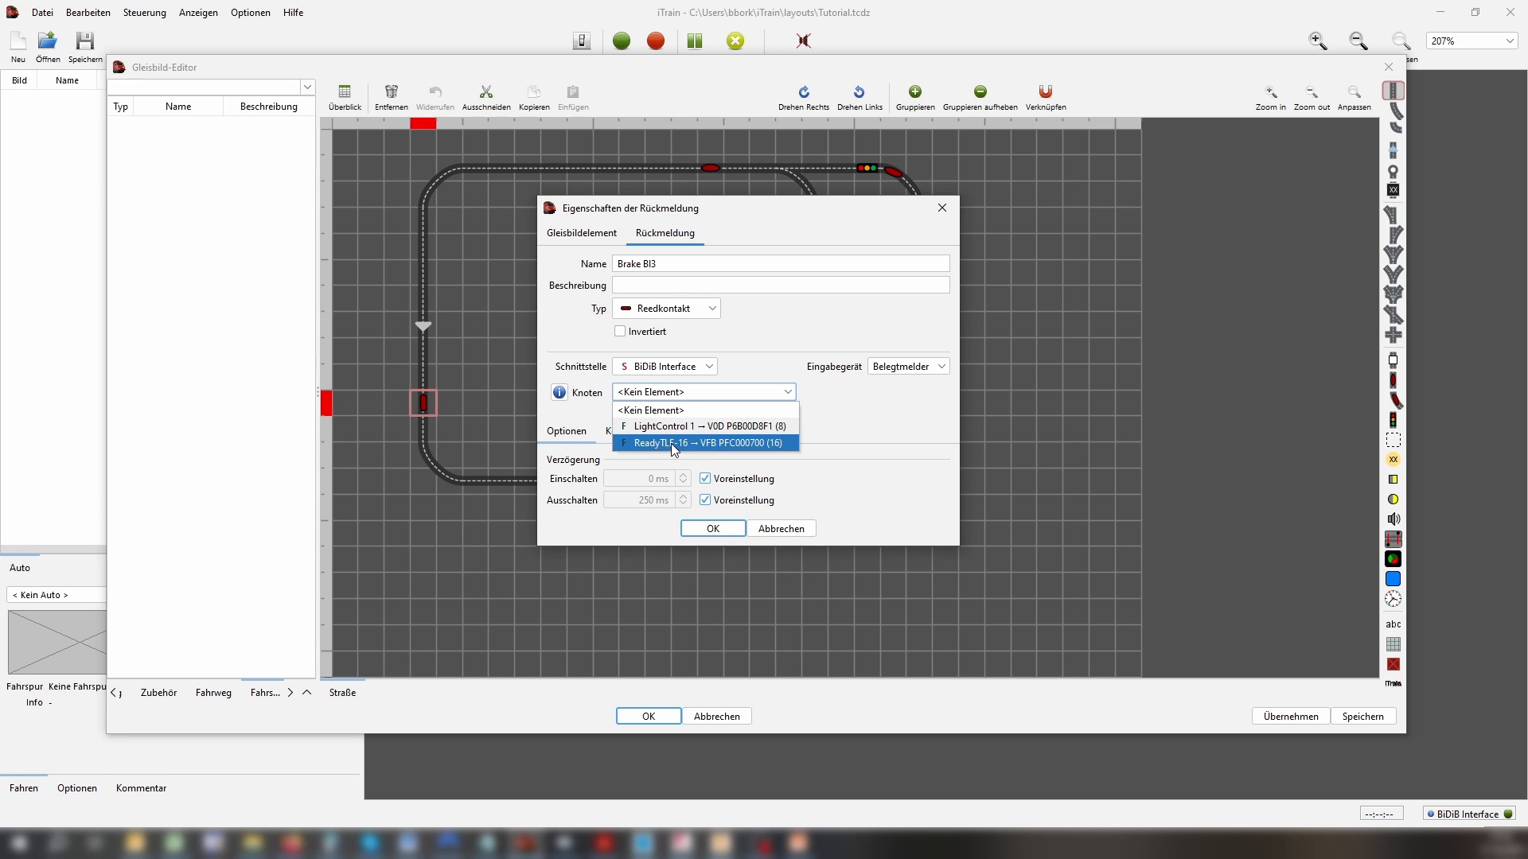
click(723, 446)
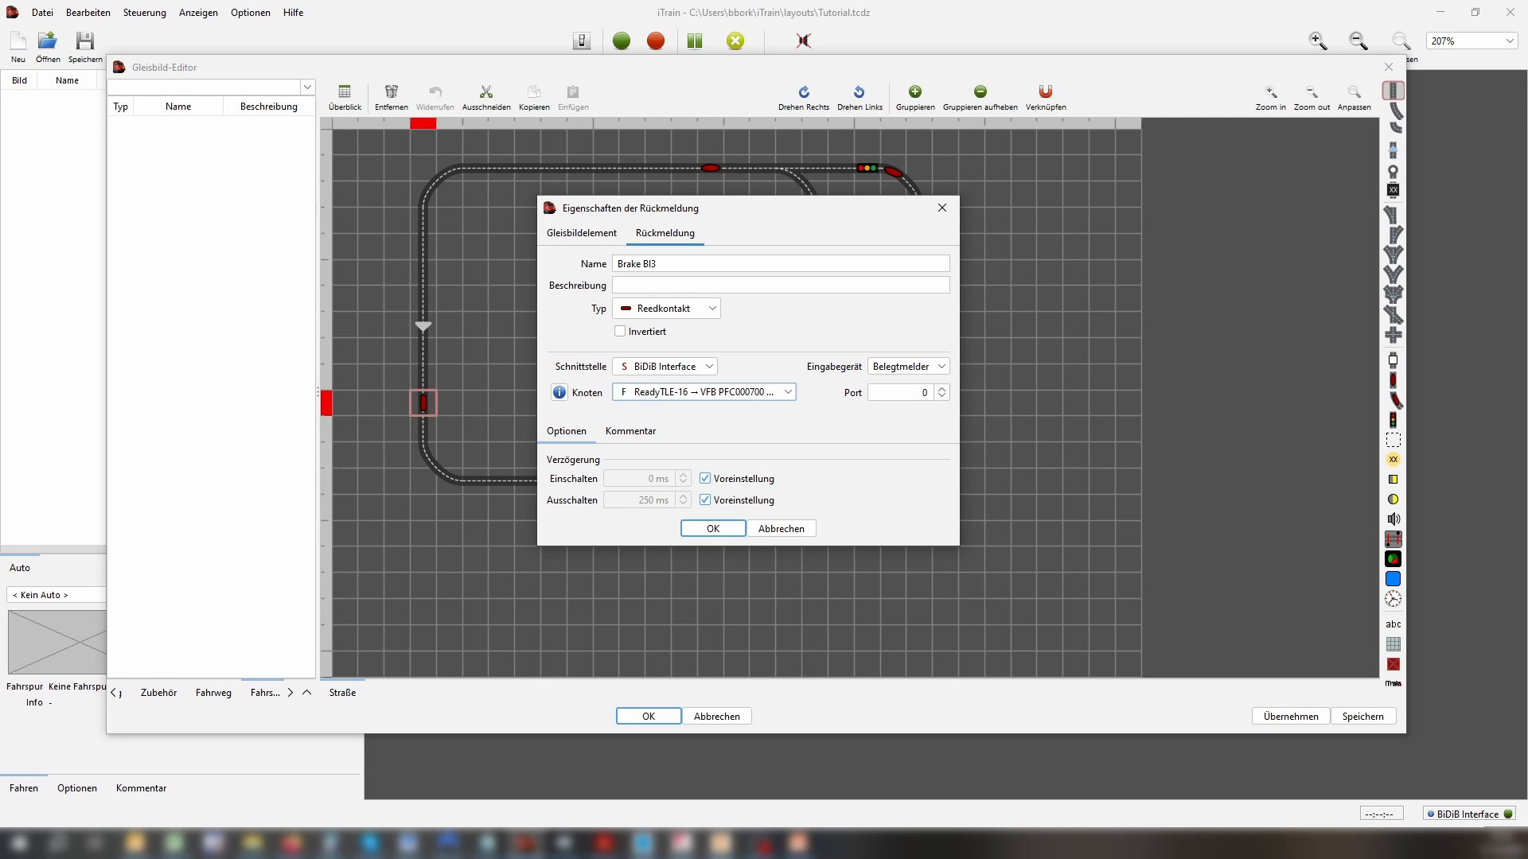
Step: Look up the left straight's sensor in the sensor arrangement PDF and set the Brake Bl3 feedback's port to 6
drag(1527, 71, 874, 72)
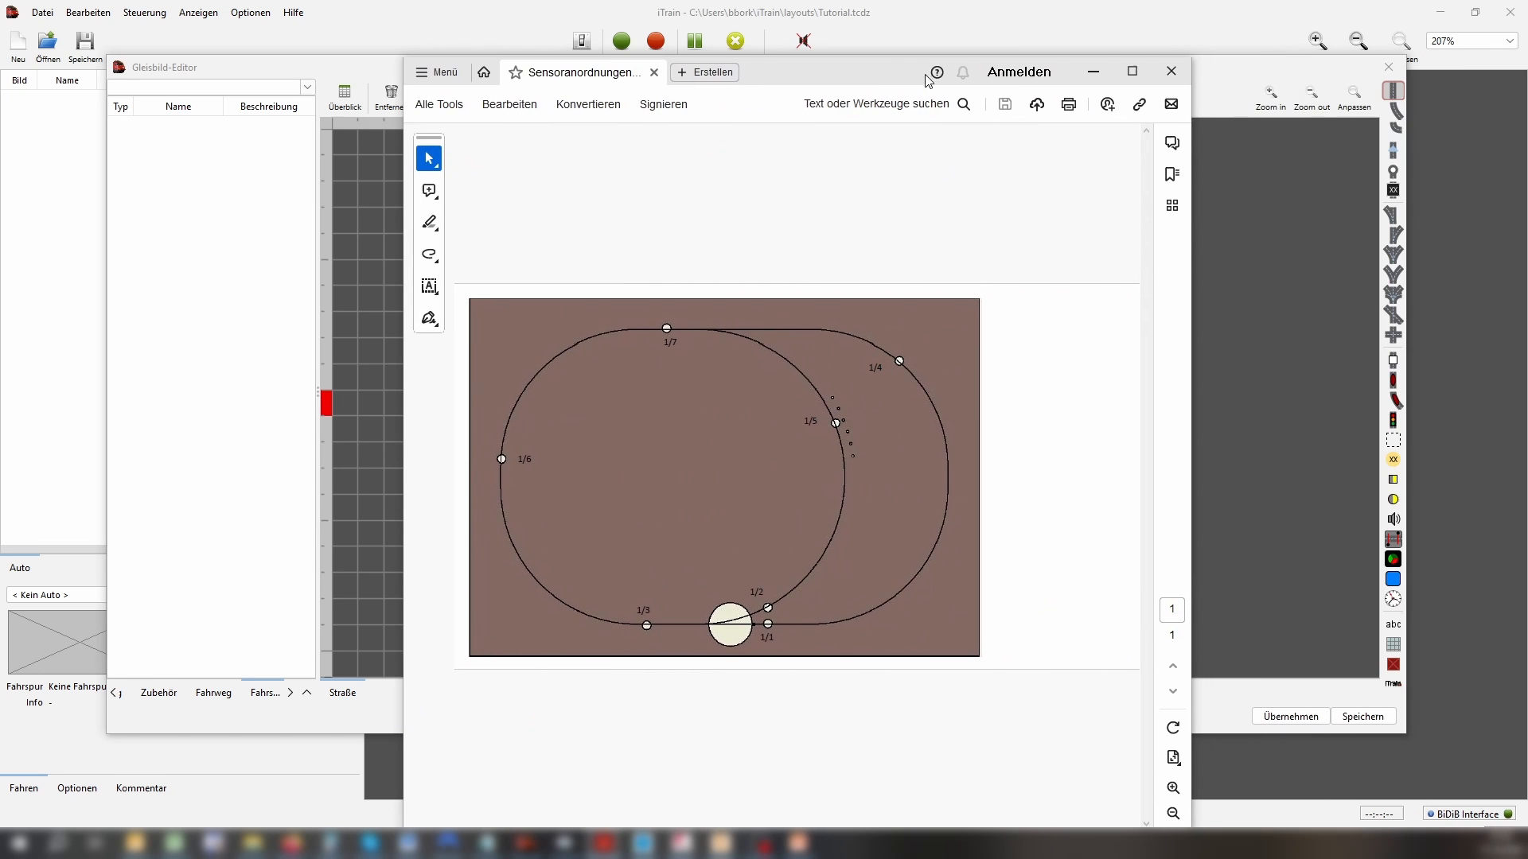
click(1132, 72)
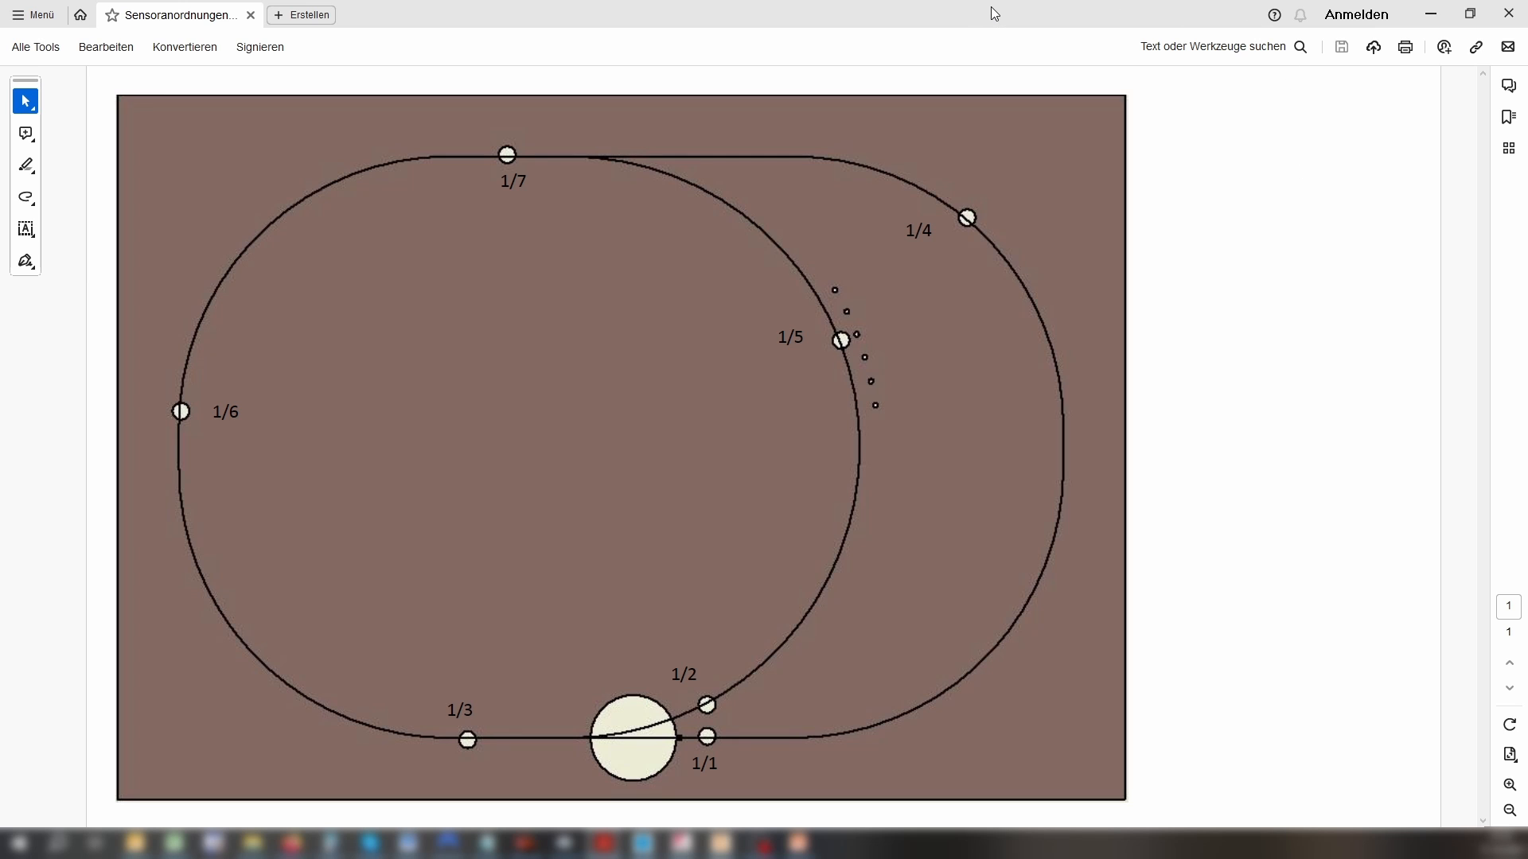
double_click(462, 16)
drag(461, 18, 1173, 168)
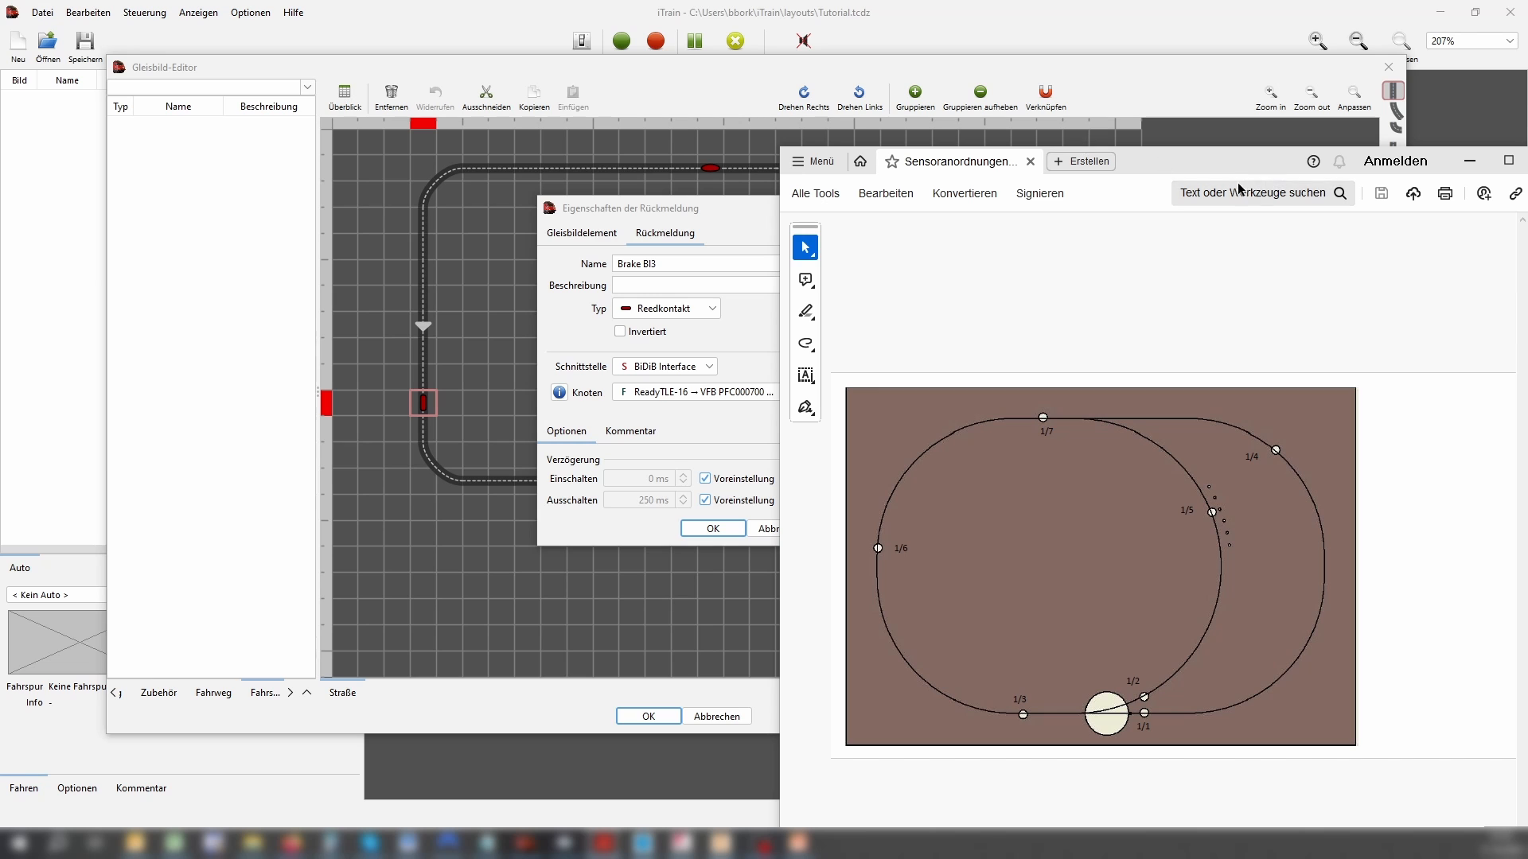
drag(1225, 174, 853, 1)
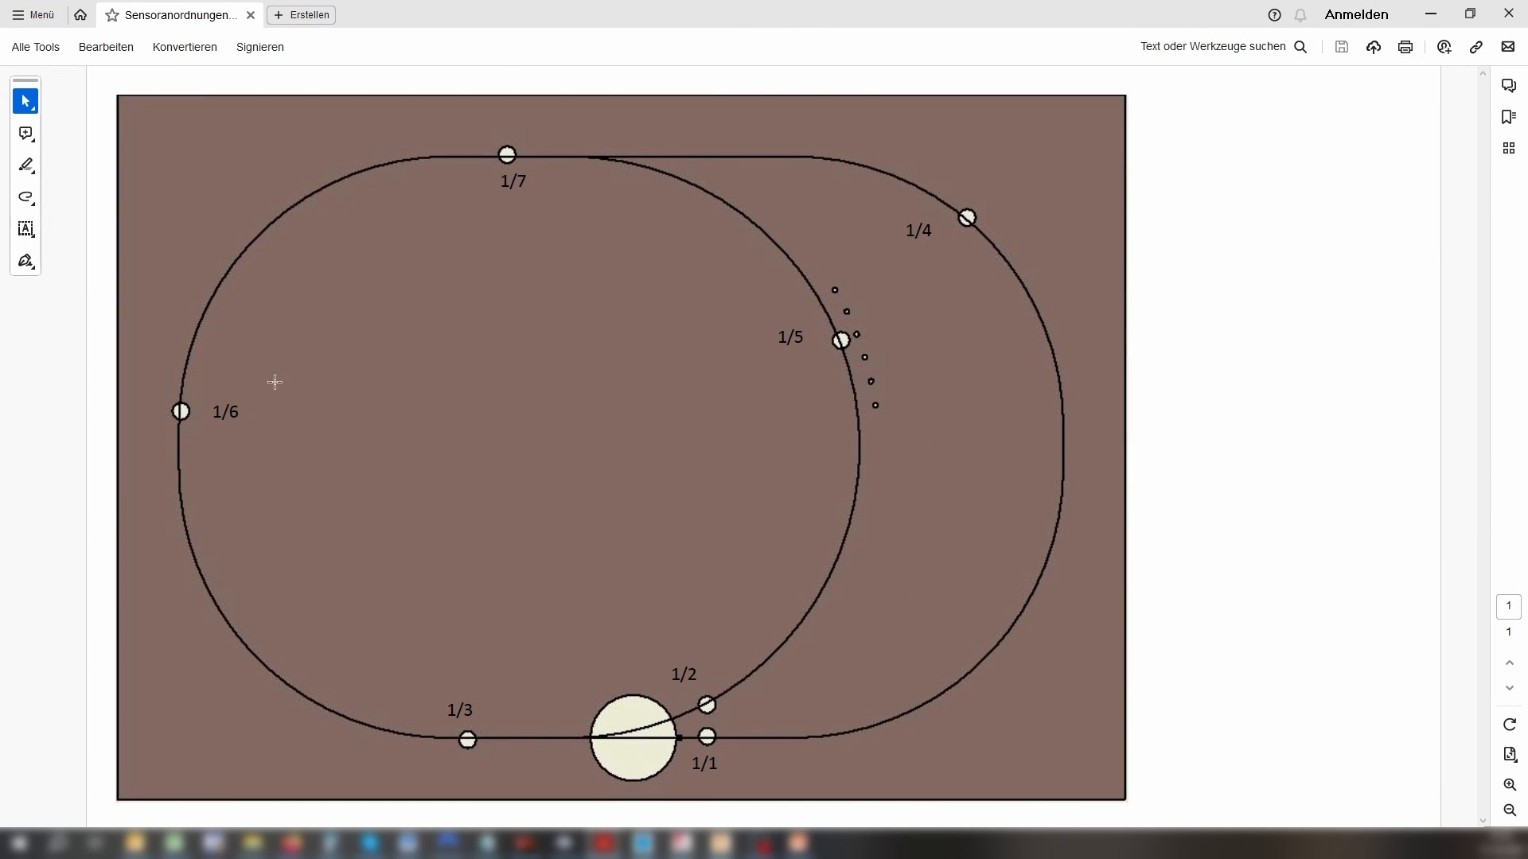
drag(454, 13, 1527, 231)
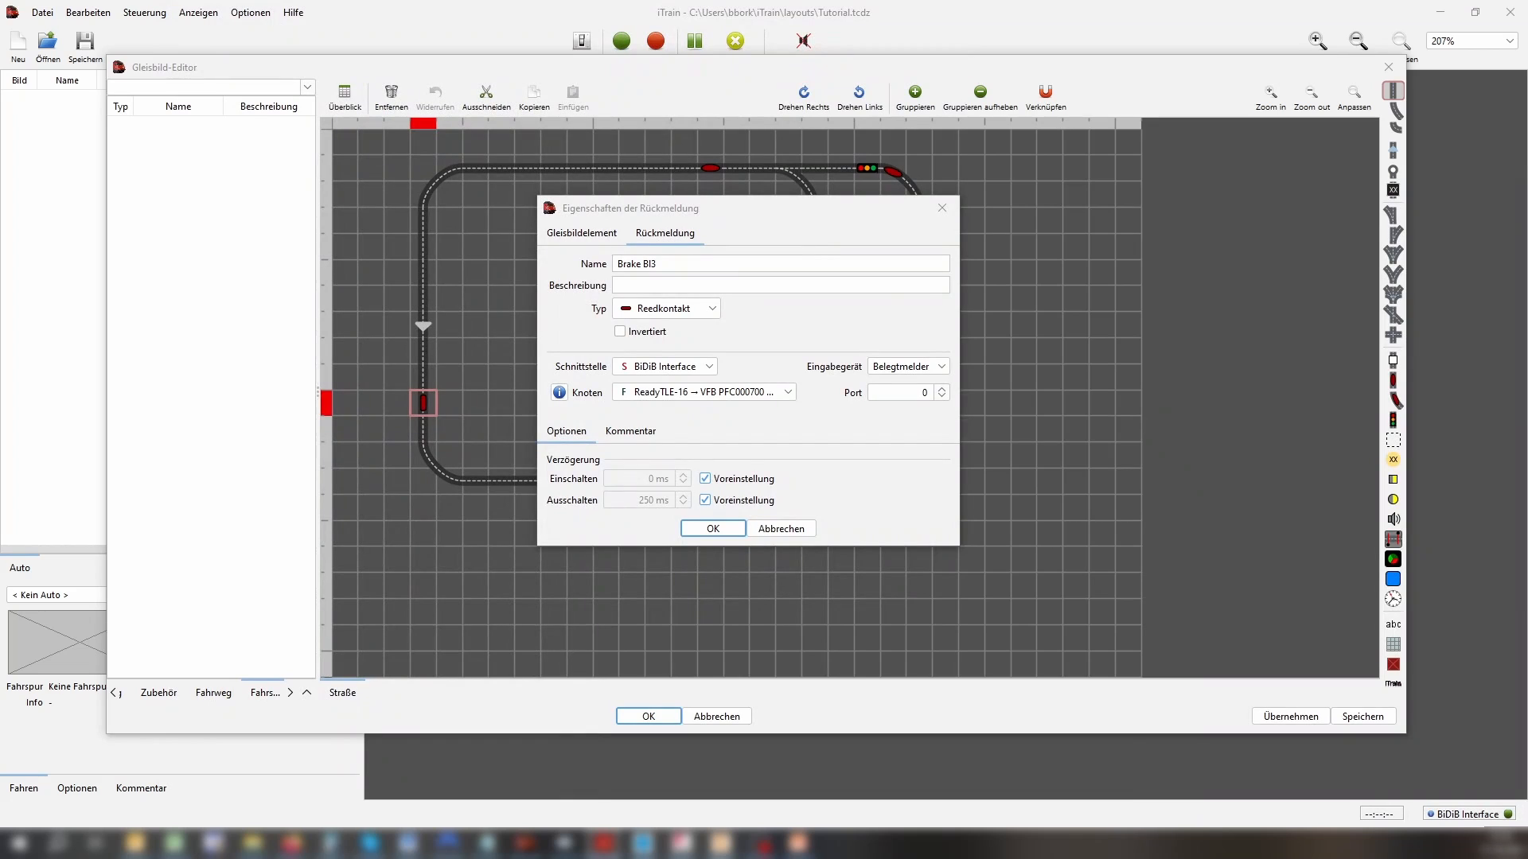
click(941, 390)
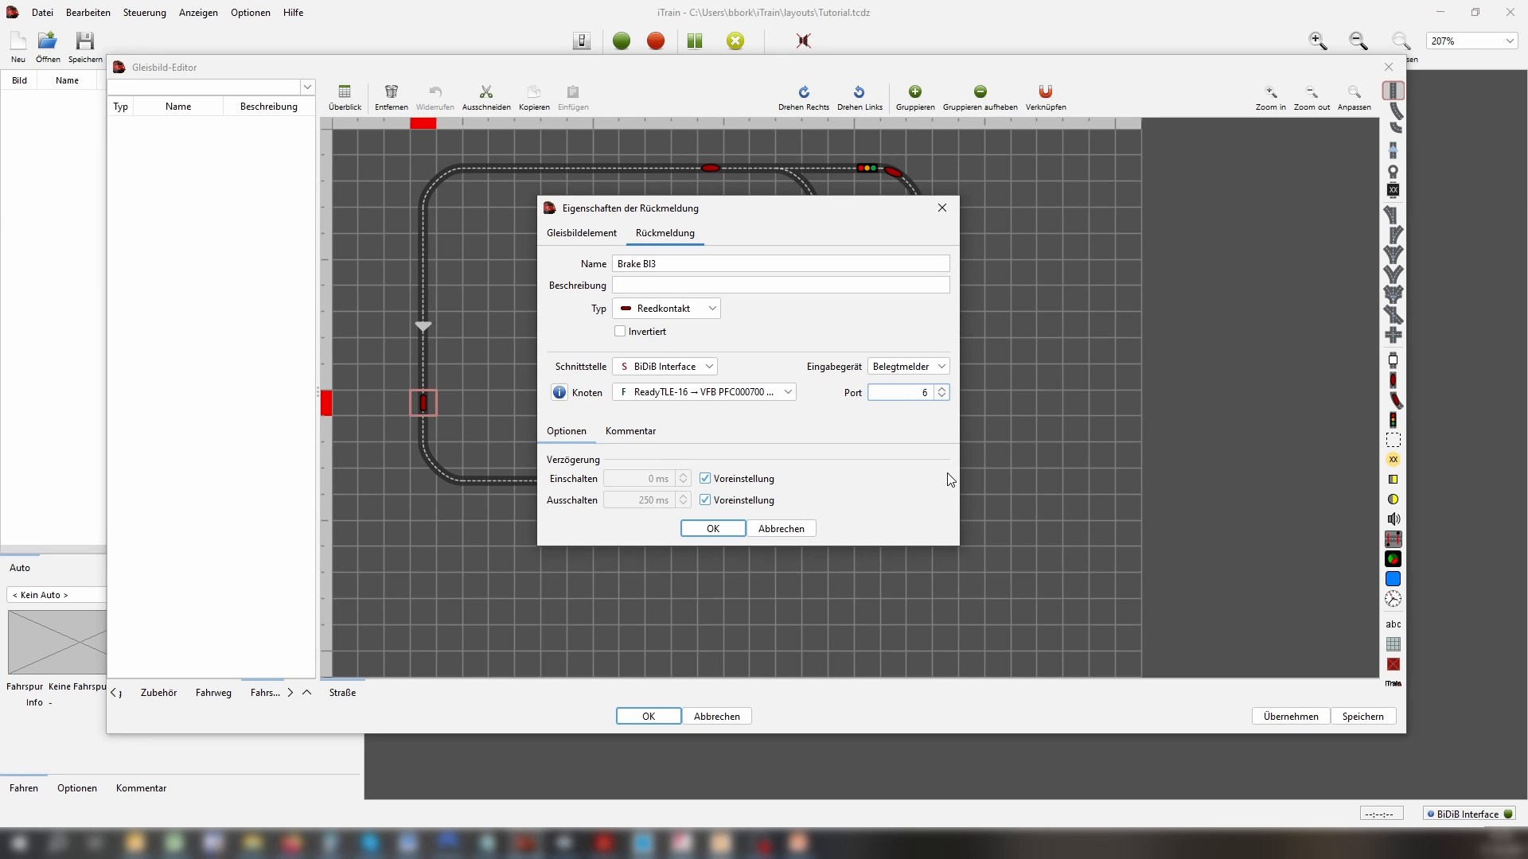
click(712, 529)
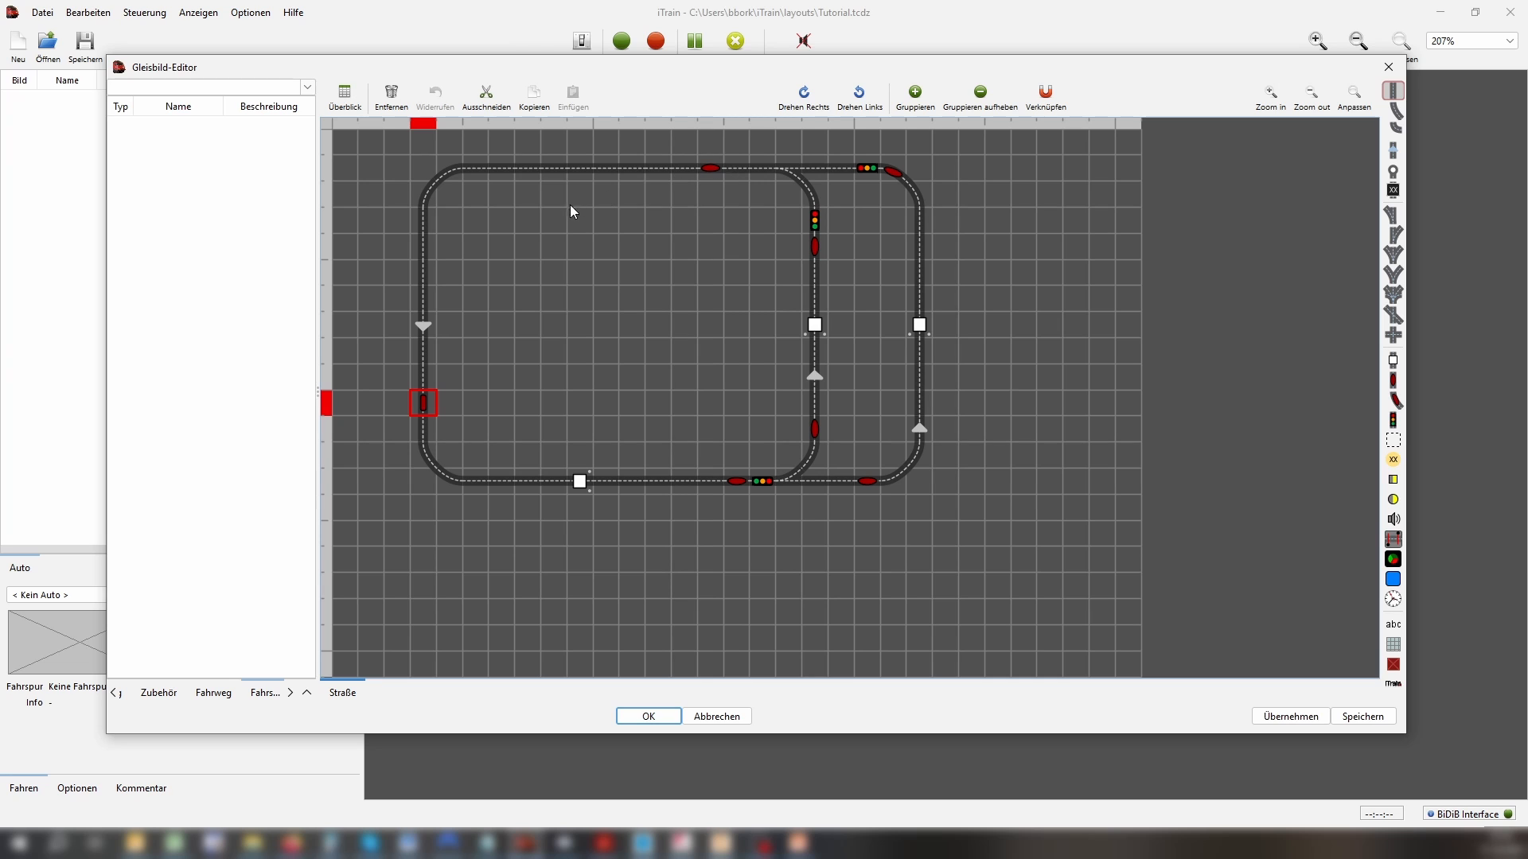
Step: Name the feedback beside the lower traffic light Stop Bl3 and set its type to Reedkontakt
double_click(737, 484)
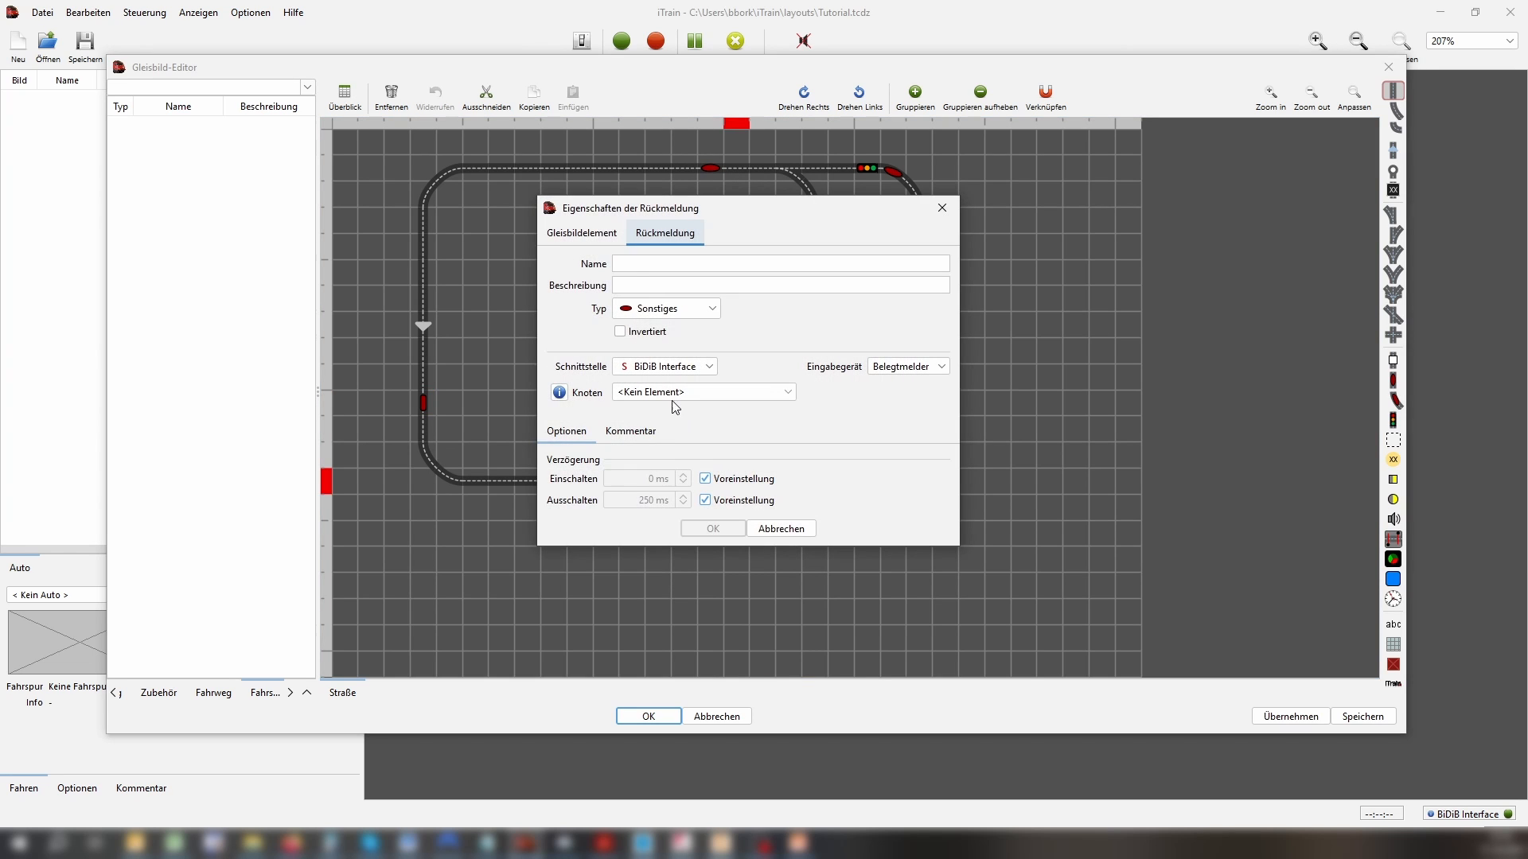
click(634, 261)
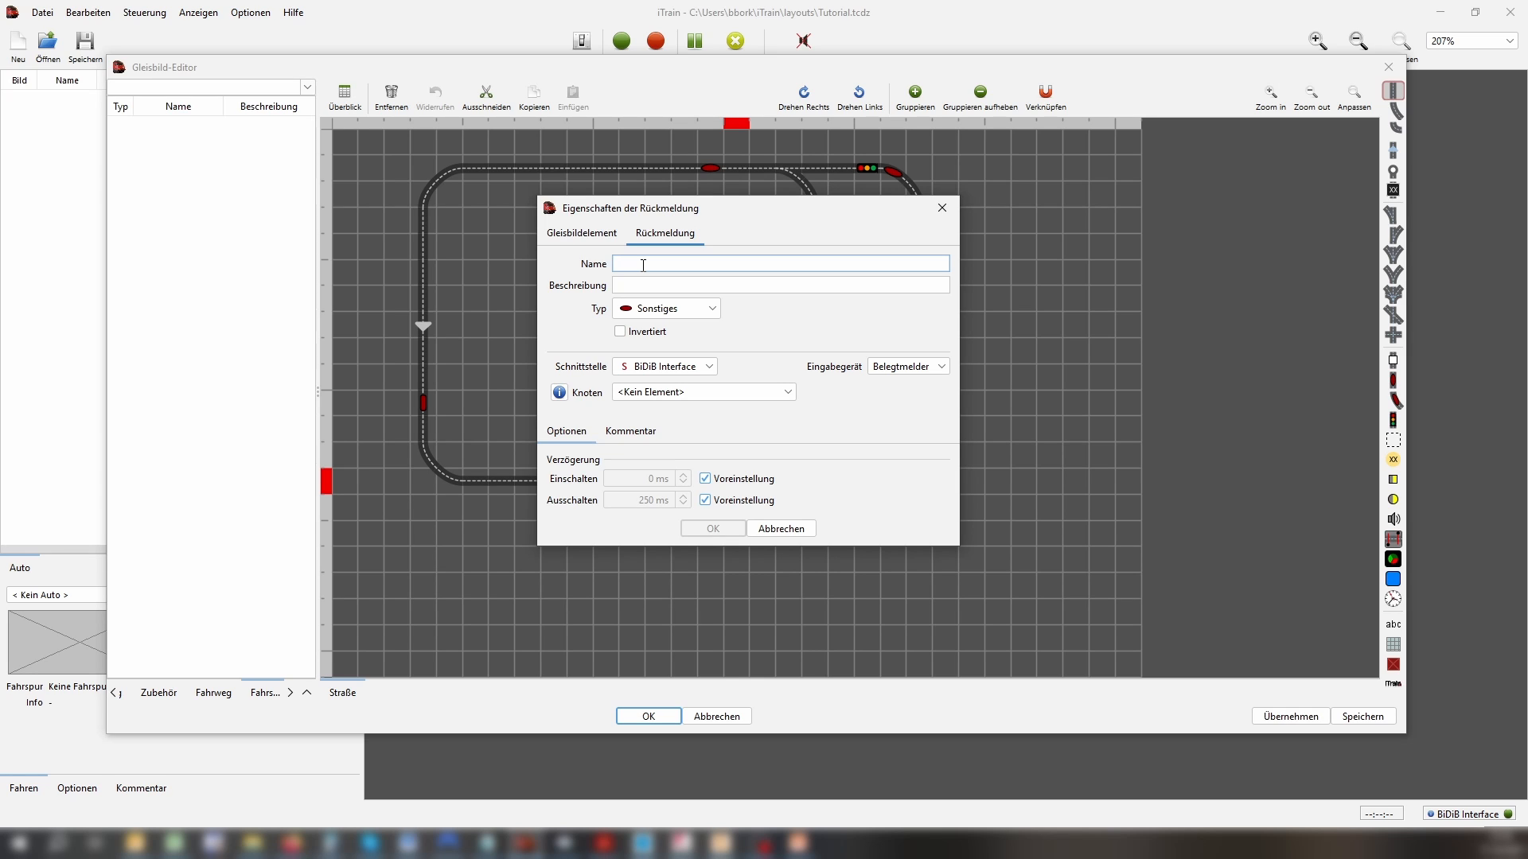
text(Stop)
text( E)
click(694, 311)
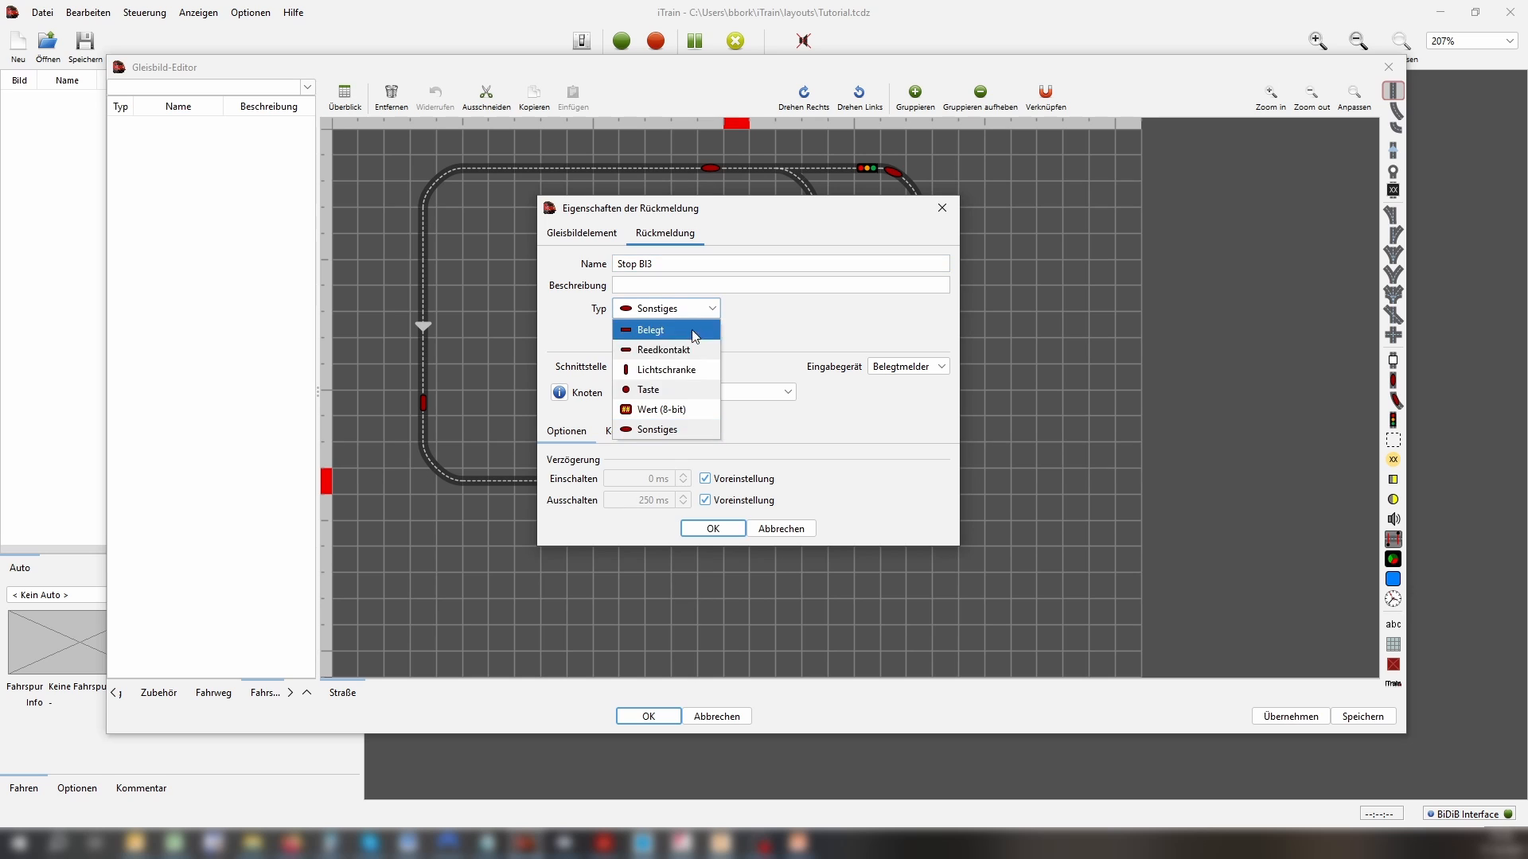
click(678, 351)
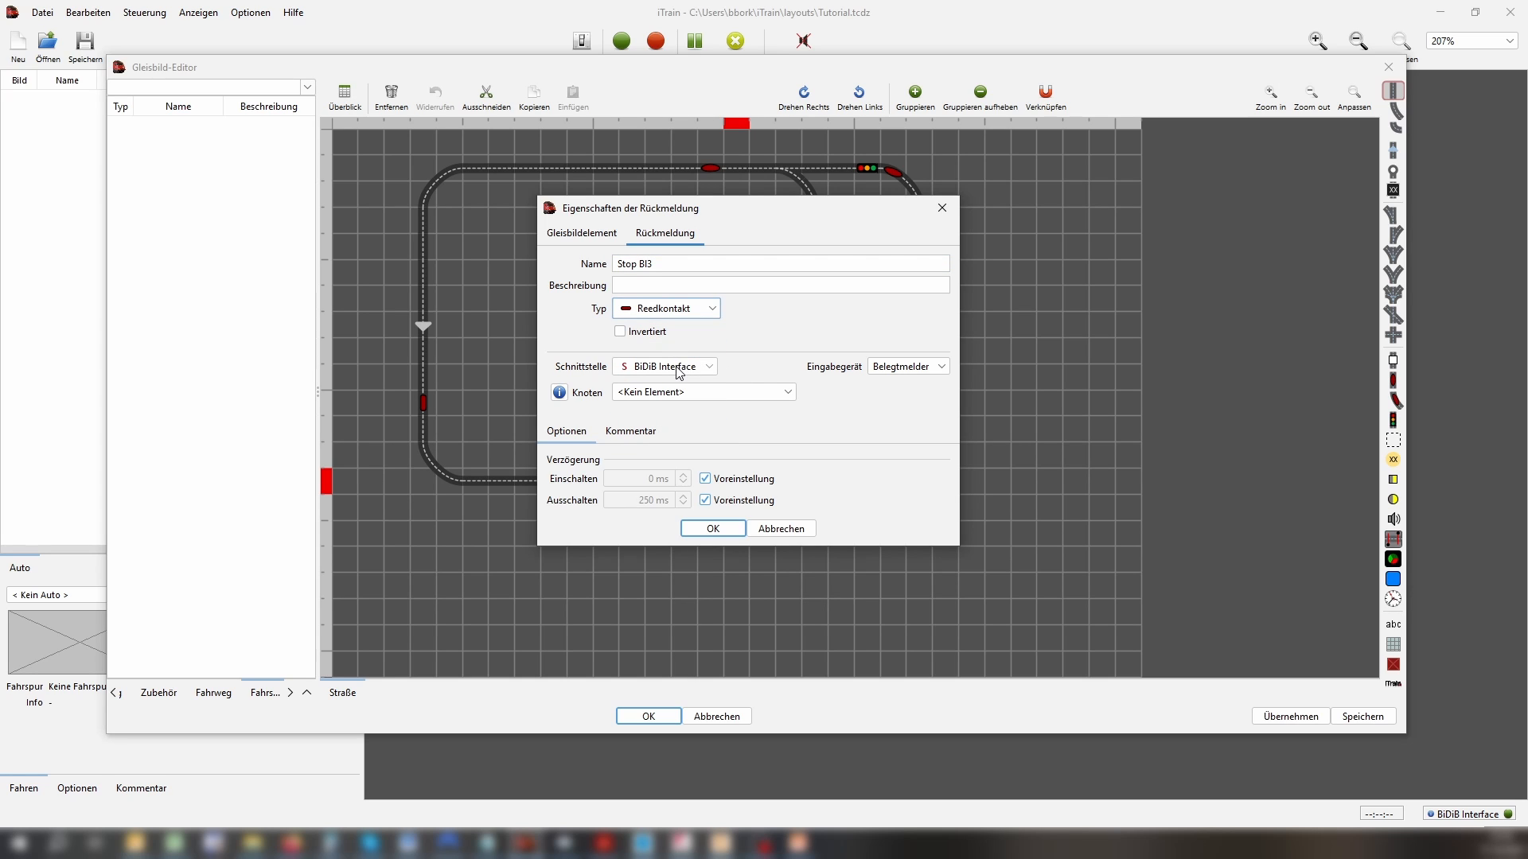
Step: Assign the Stop Bl3 feedback to the ReadyTLE-16 node on port 3 and accept its properties
click(658, 393)
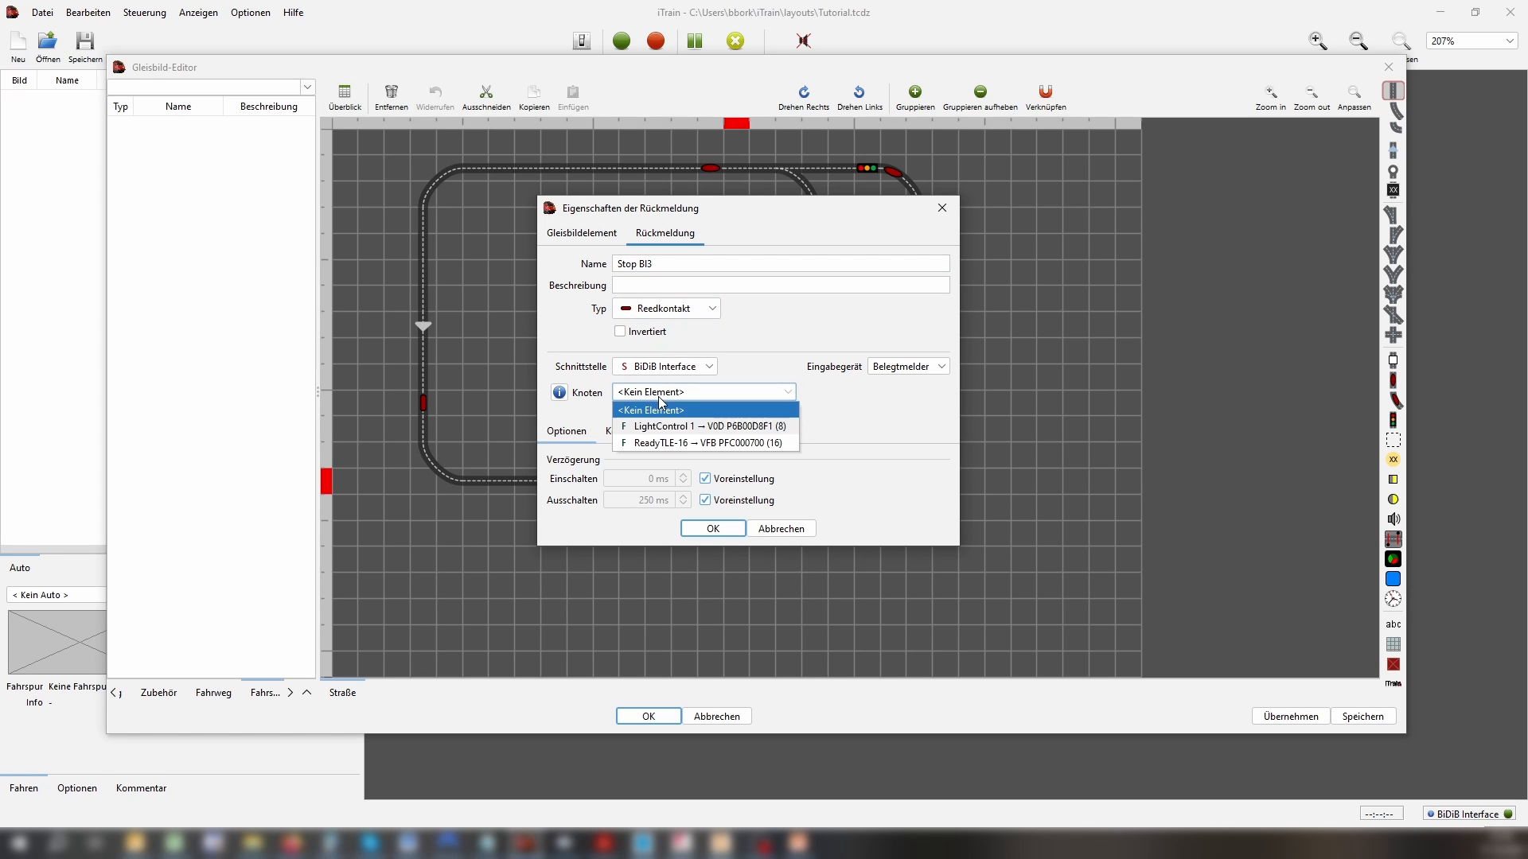
click(659, 444)
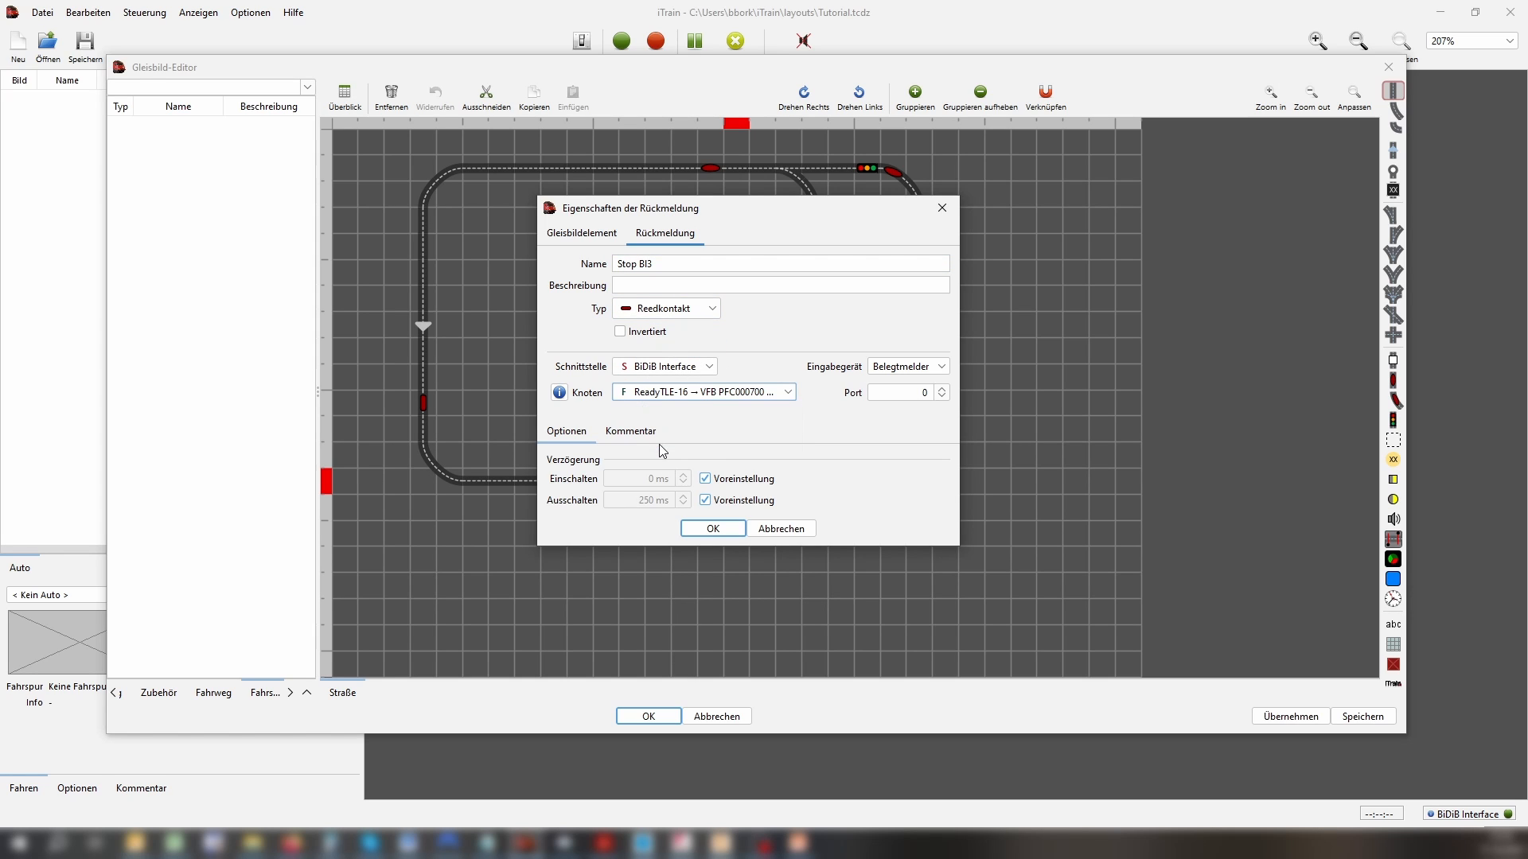
click(926, 393)
text(3)
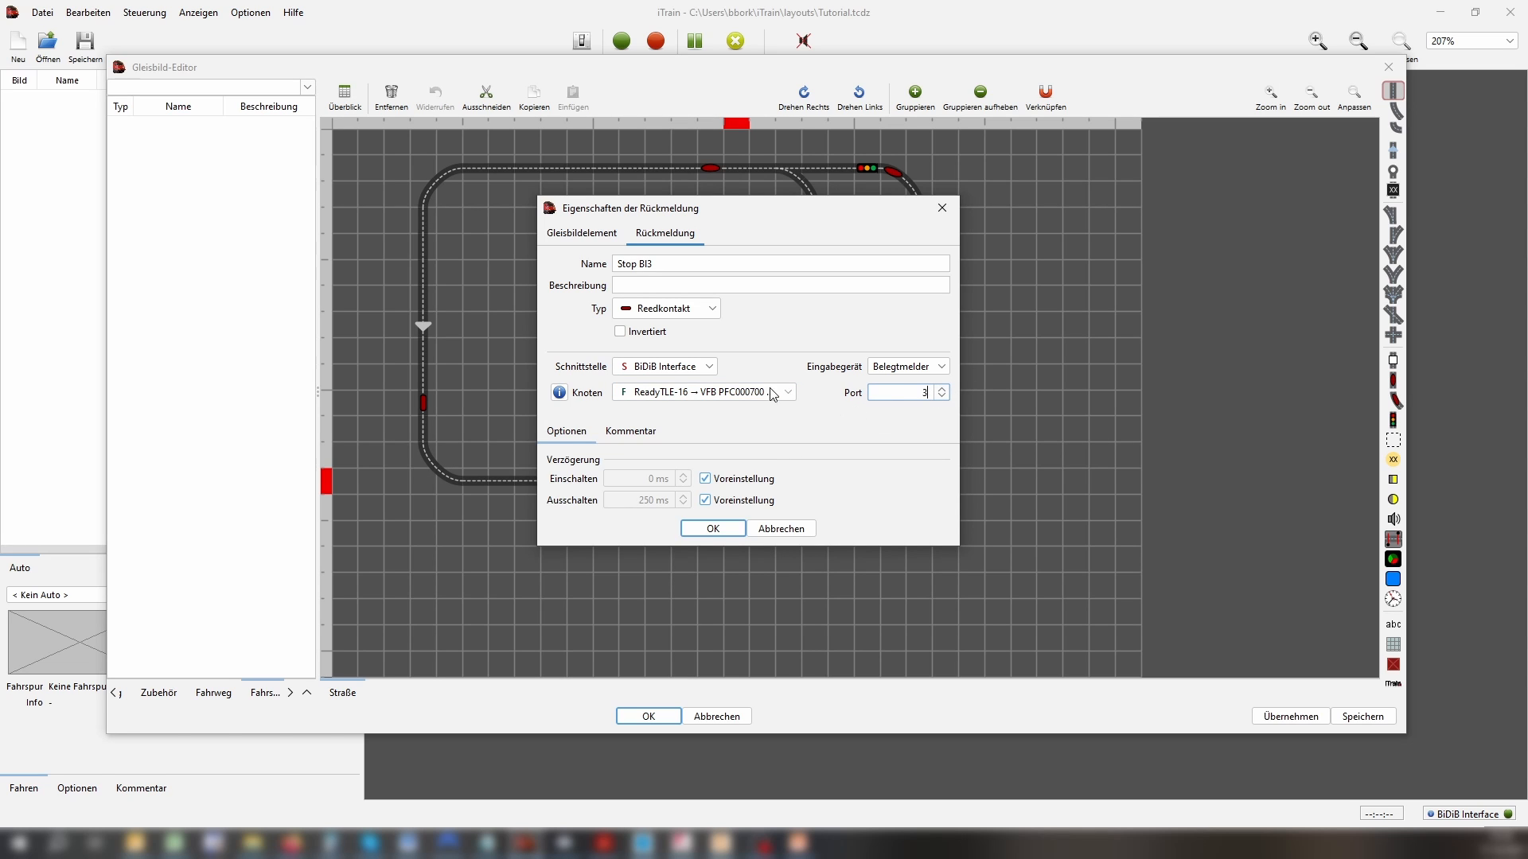
click(713, 529)
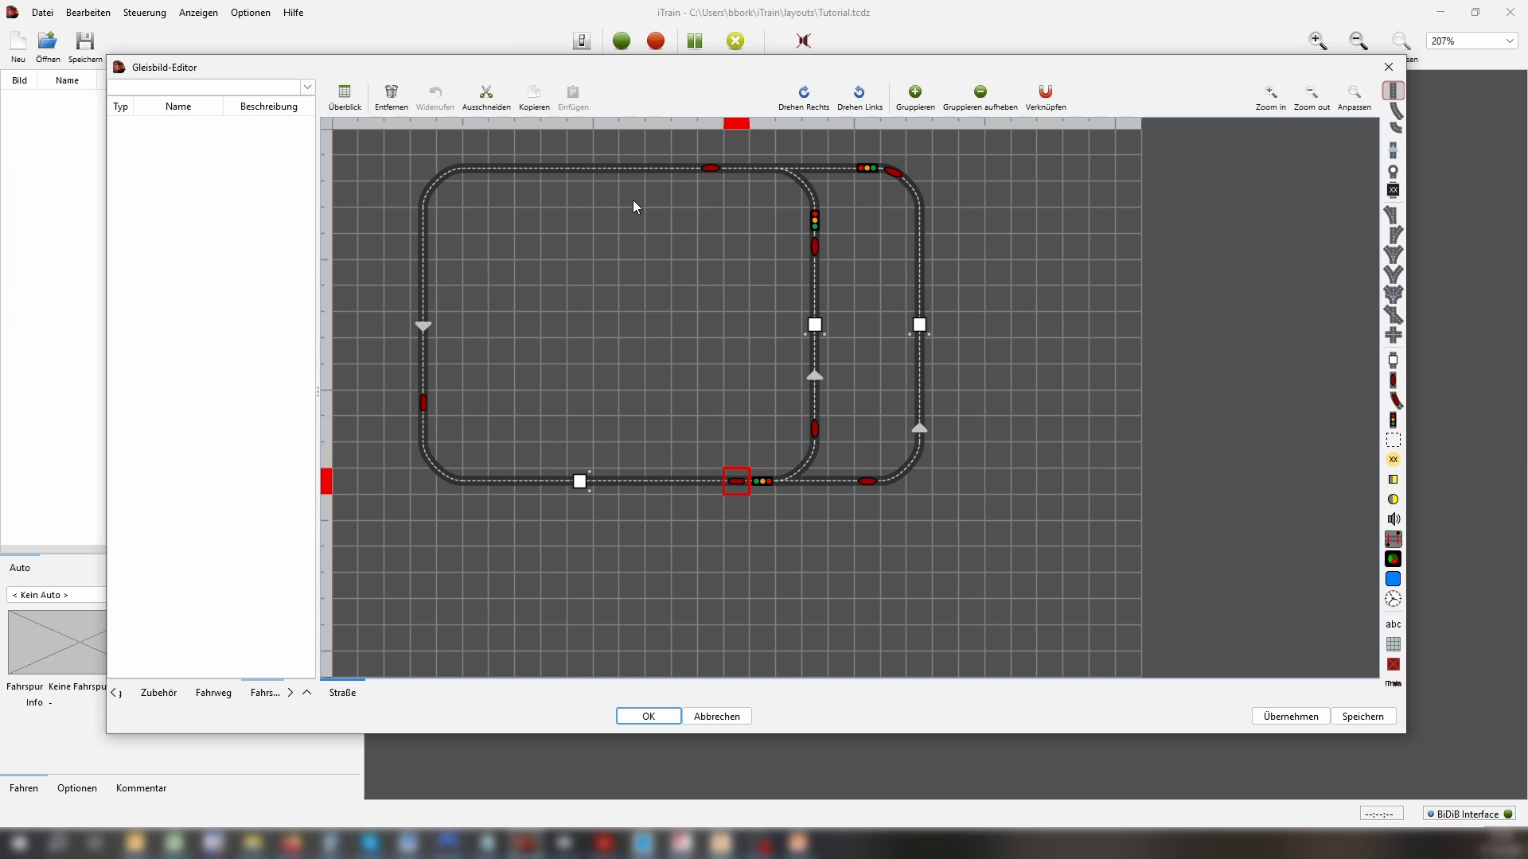
Step: Name the feedback on the upper straight In Bl3 and set its type to Reedkontakt
double_click(710, 169)
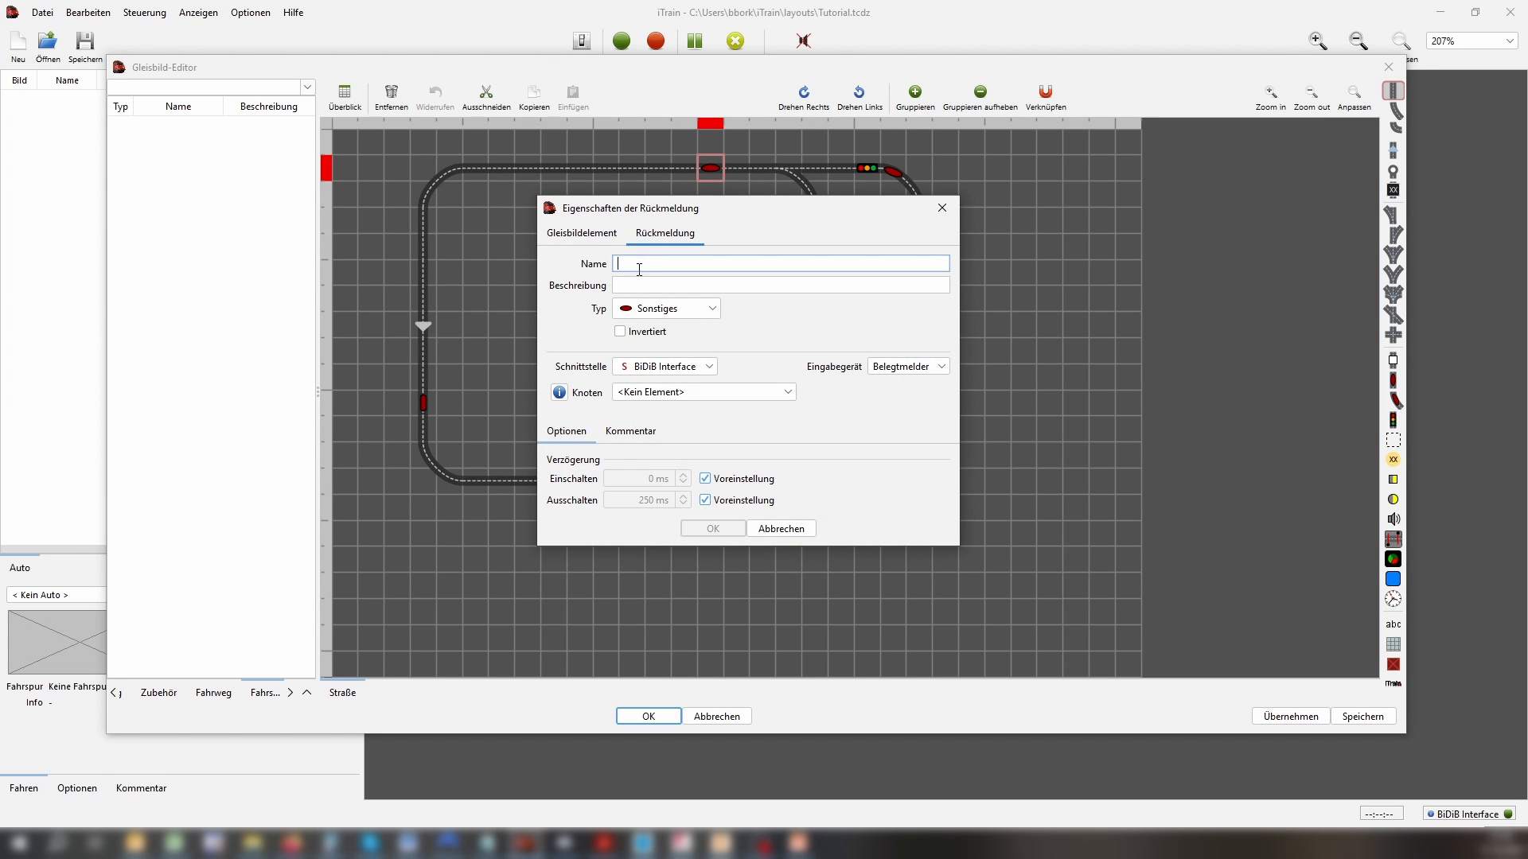
text(In Bl3)
click(658, 309)
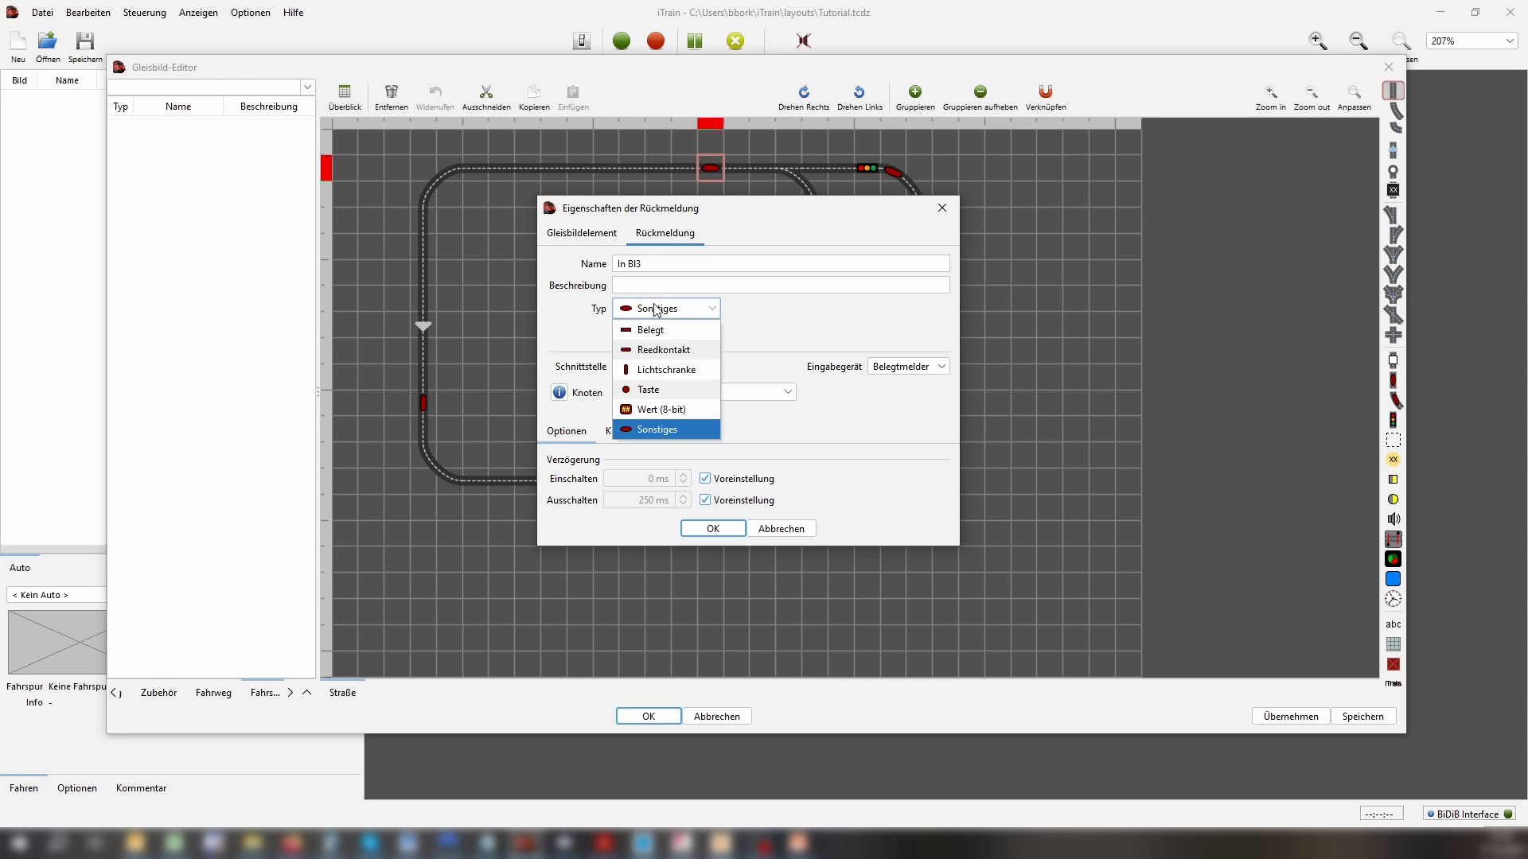
click(646, 350)
Step: Assign the In Bl3 feedback to the ReadyTLE-16 node on port 7 and accept its properties
click(667, 393)
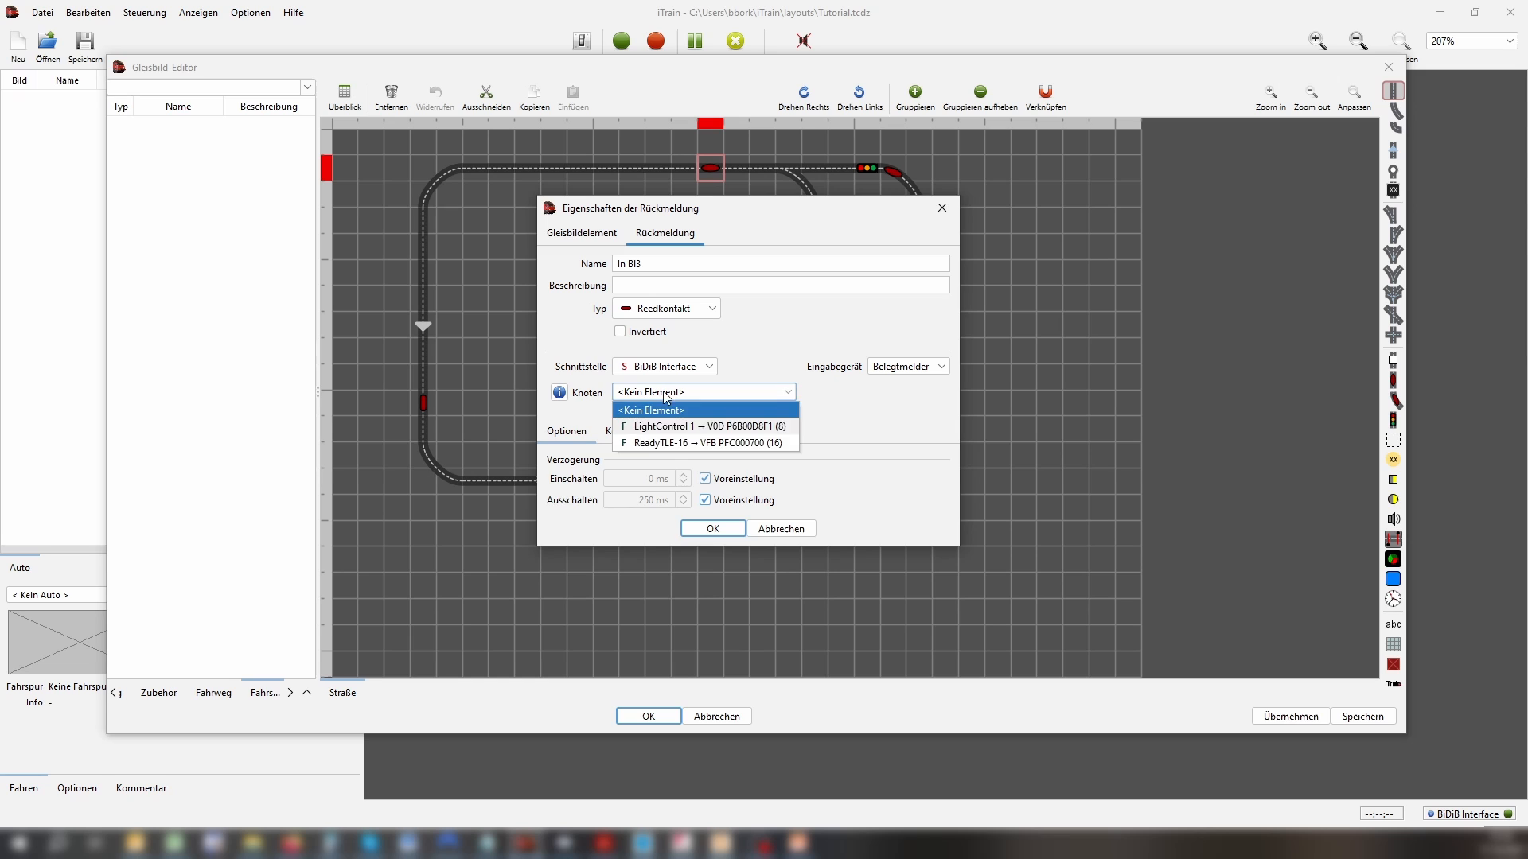
click(704, 442)
click(921, 392)
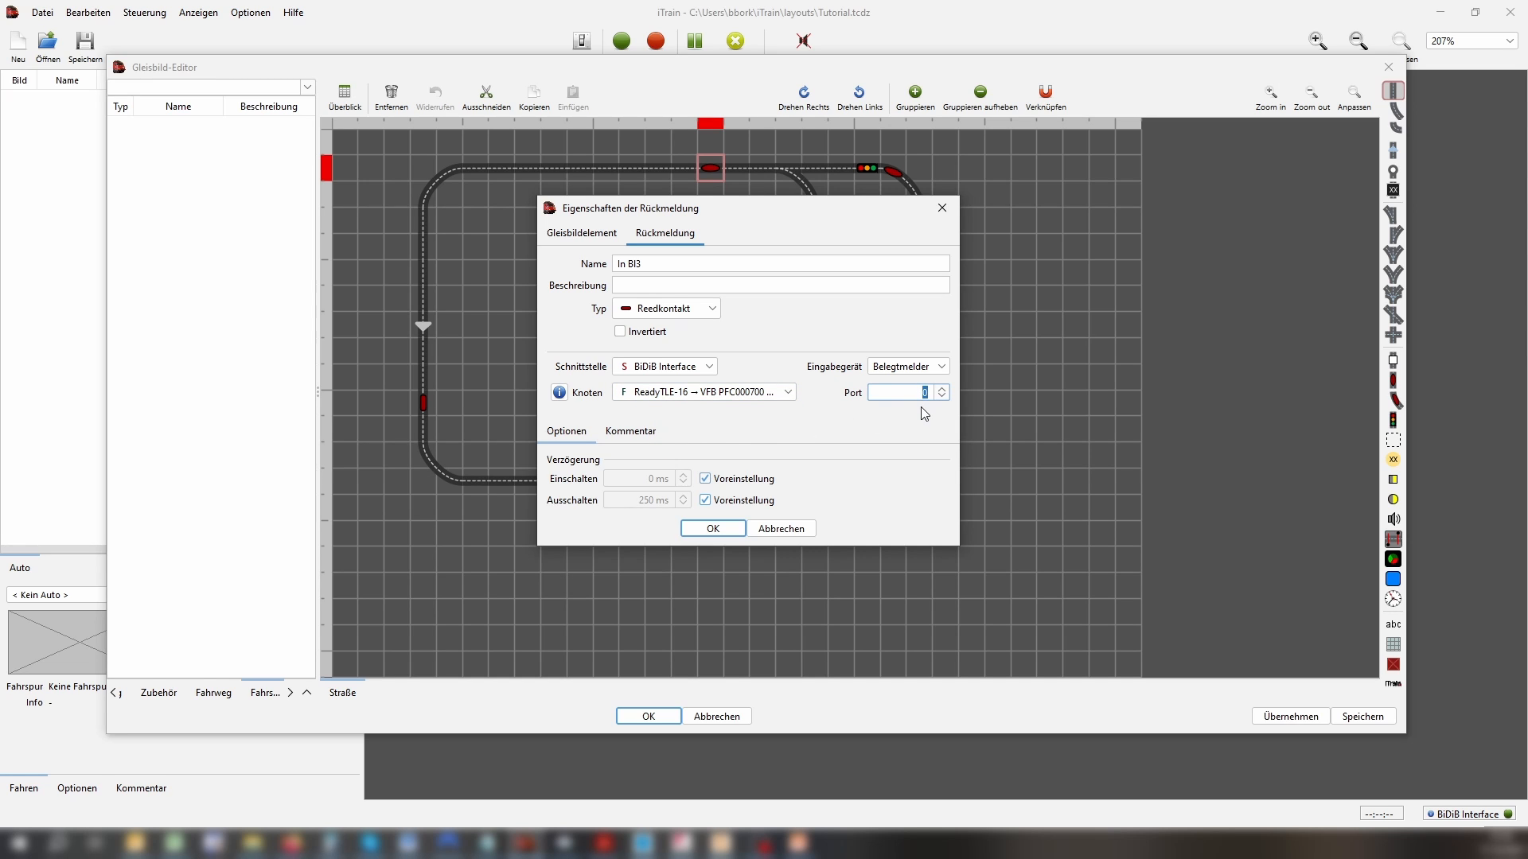
text(7)
click(703, 530)
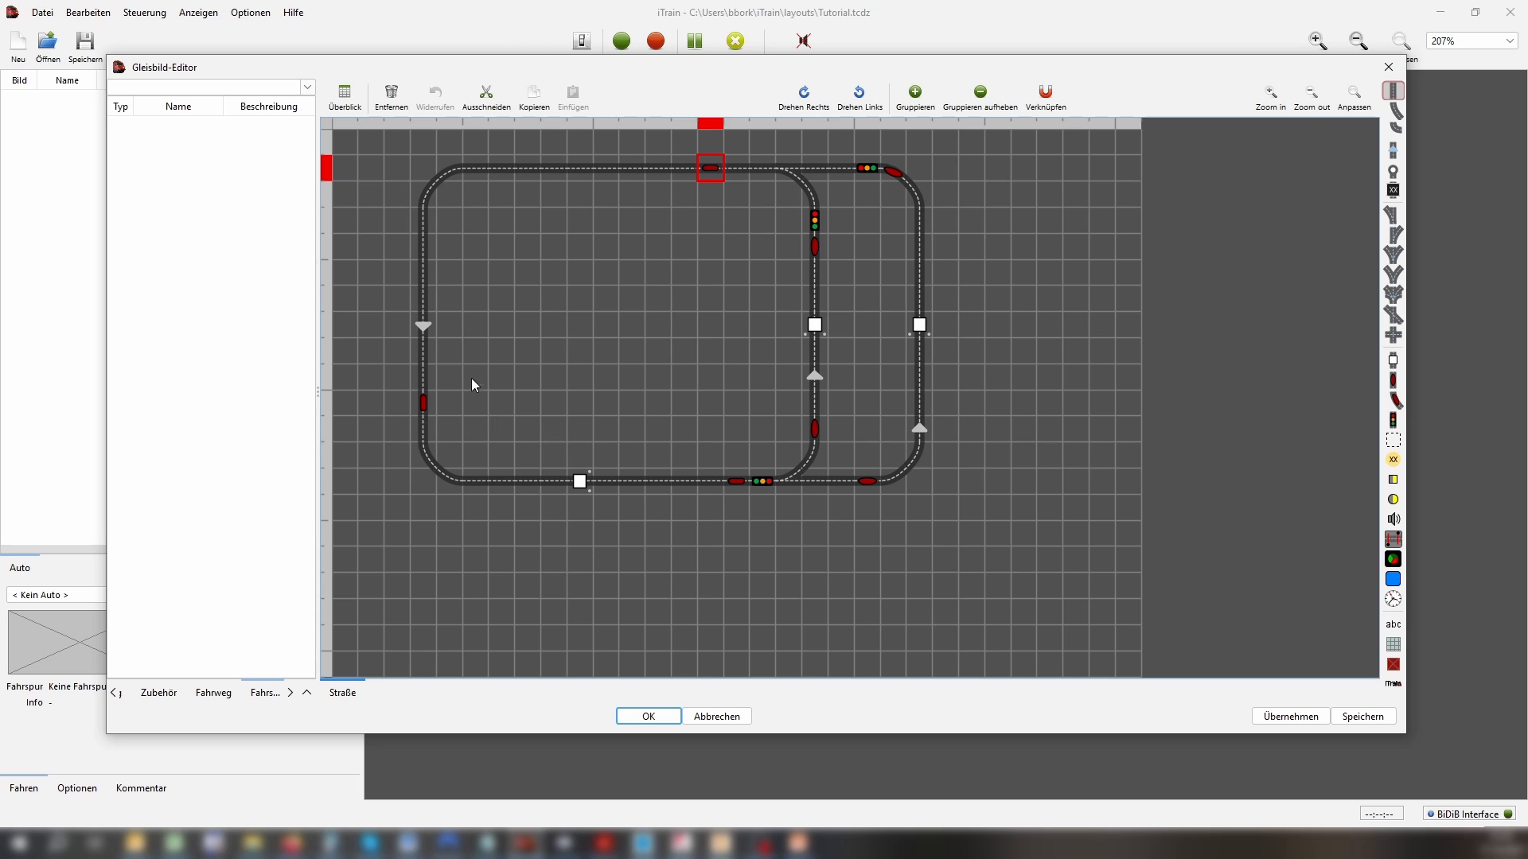
Step: Name the lower feedback on the inner branch In/Break Bl2
double_click(815, 428)
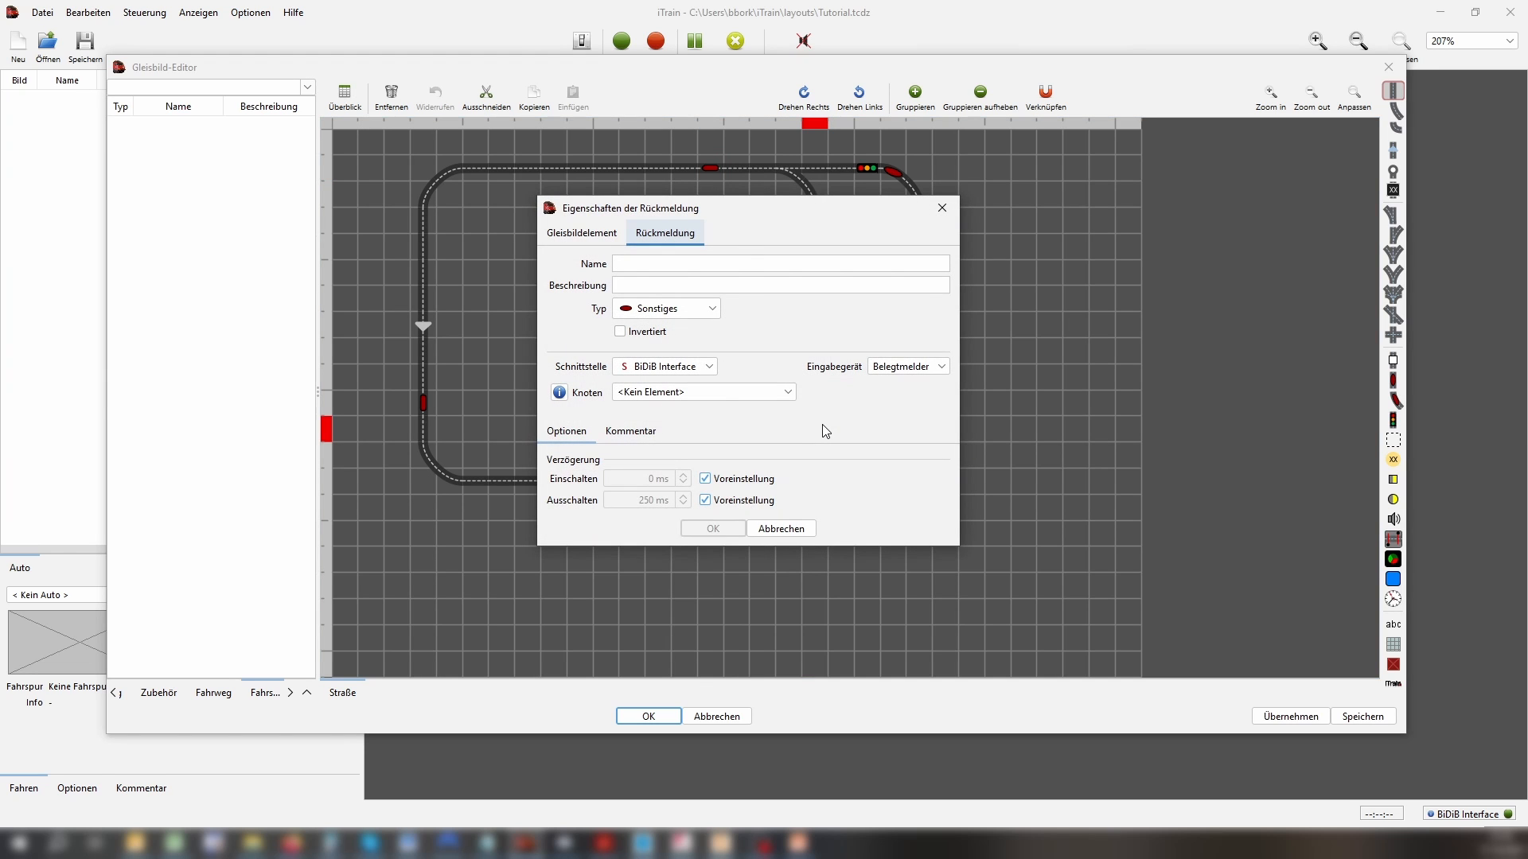
click(739, 268)
text(Break)
key(BackSpace)
key(BackSpace)
key(BackSpace)
key(BackSpace)
key(BackSpace)
text(In/Break)
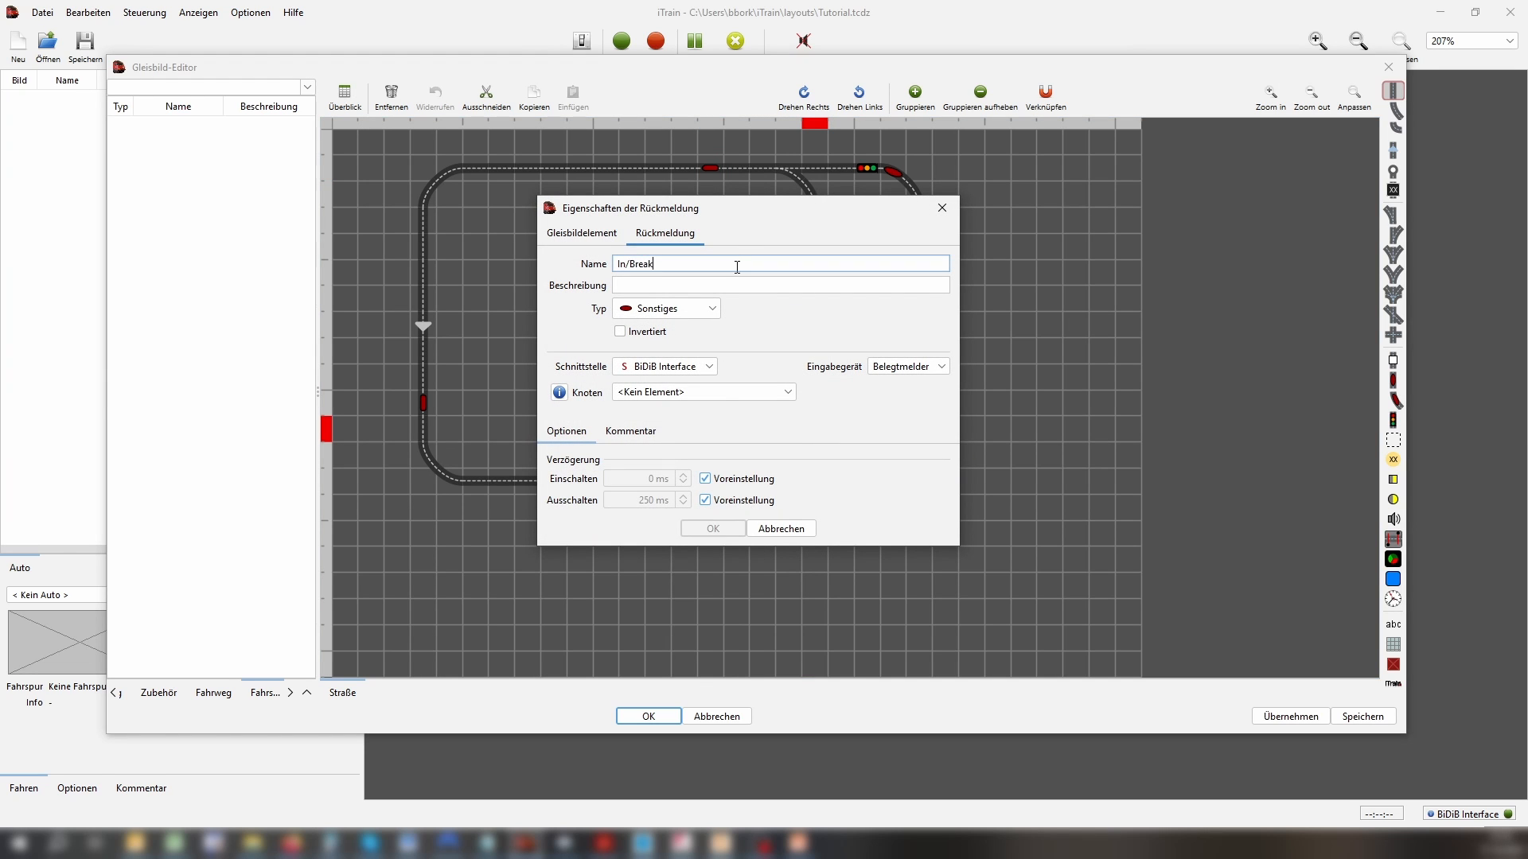
text( Bl2)
Step: Set the In/Break Bl2 feedback to Reedkontakt on the ReadyTLE-16 node, port 2
click(664, 310)
click(660, 345)
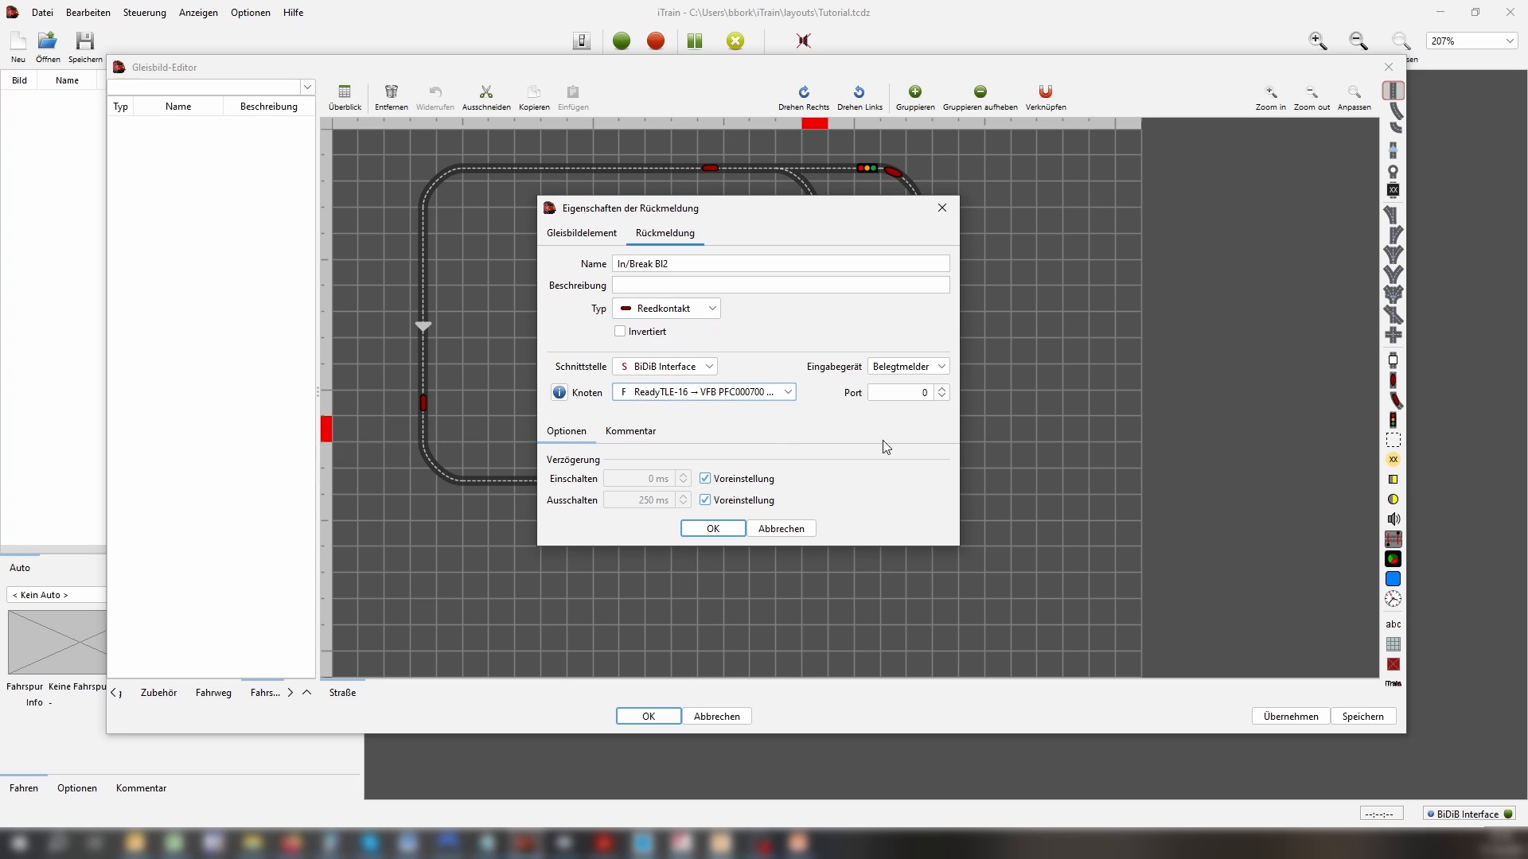
click(919, 393)
click(713, 529)
Step: Configure the feedback below the inner branch's traffic light as Stop Bl2, type Reedkontakt, on the ReadyTLE-16 node, port 5
double_click(825, 248)
click(837, 268)
text(S)
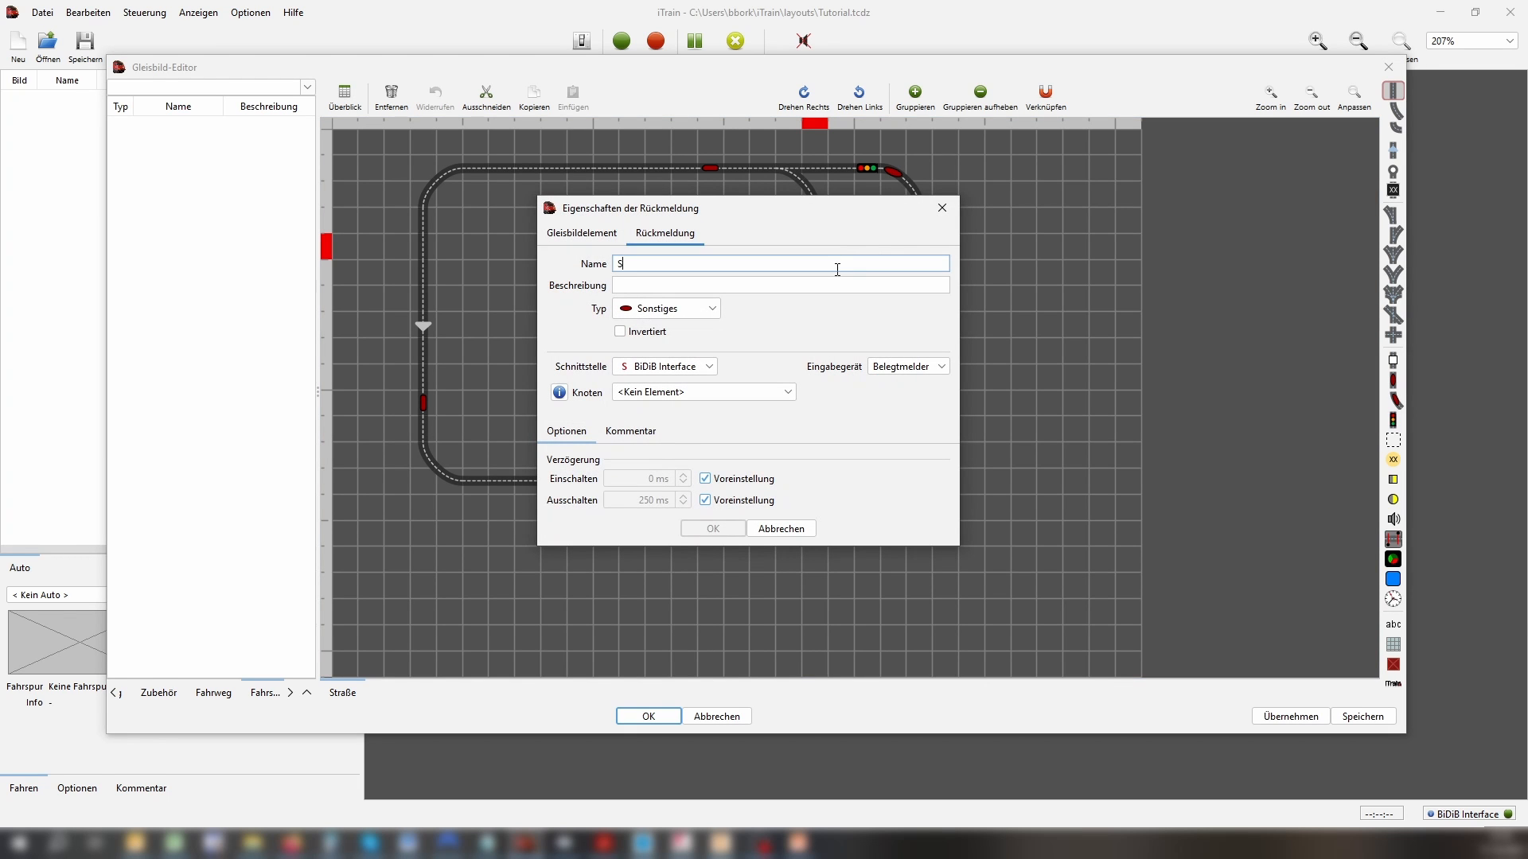
text(top Bl2)
click(703, 392)
click(713, 434)
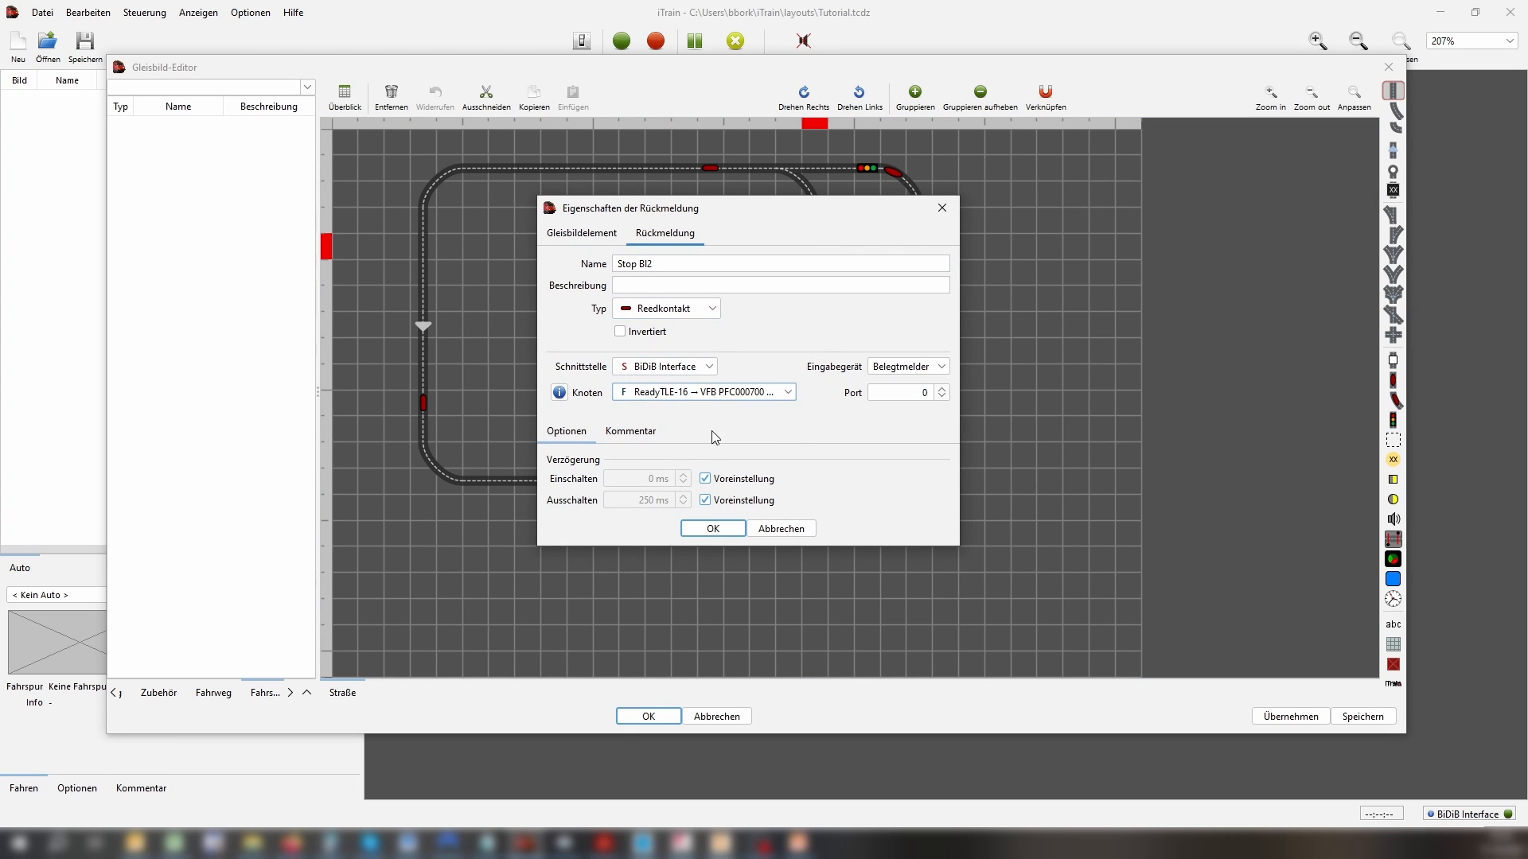
double_click(921, 392)
text(3)
click(712, 529)
Step: Configure the feedback at the start of the outer branch as In/Break Bl1 on the ReadyTLE-16 node, port 1
double_click(868, 482)
click(664, 233)
click(630, 262)
text(In/Br)
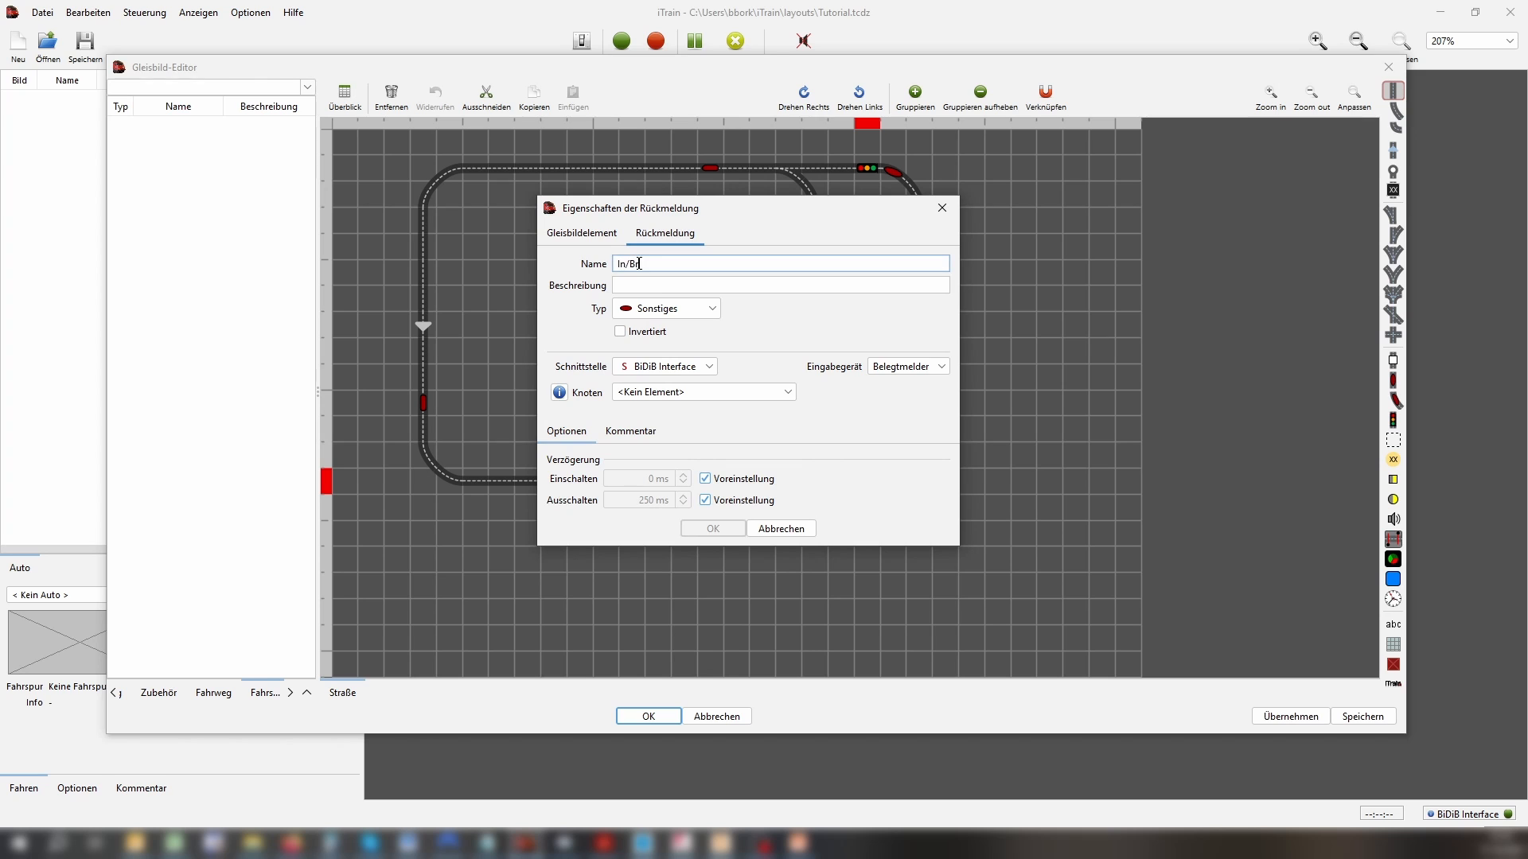
text(eak Bl)
click(658, 390)
click(660, 437)
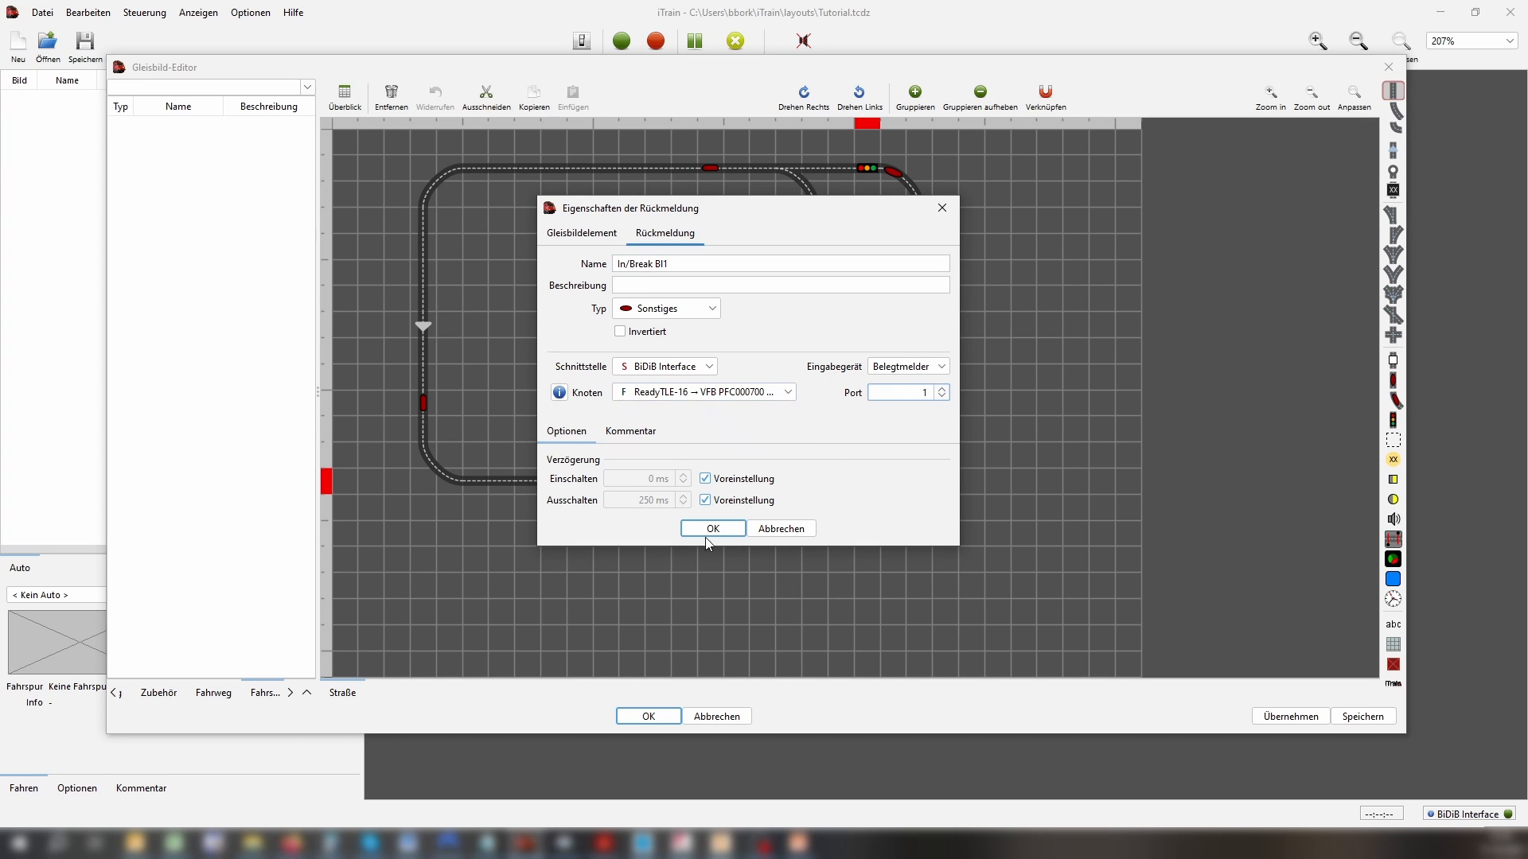
click(713, 529)
Step: Configure the curved feedback on the outer branch as Strop Bl1, type Reedkontakt, on the ReadyTLE-16 node, port 4
double_click(893, 171)
text(Strop Bl1)
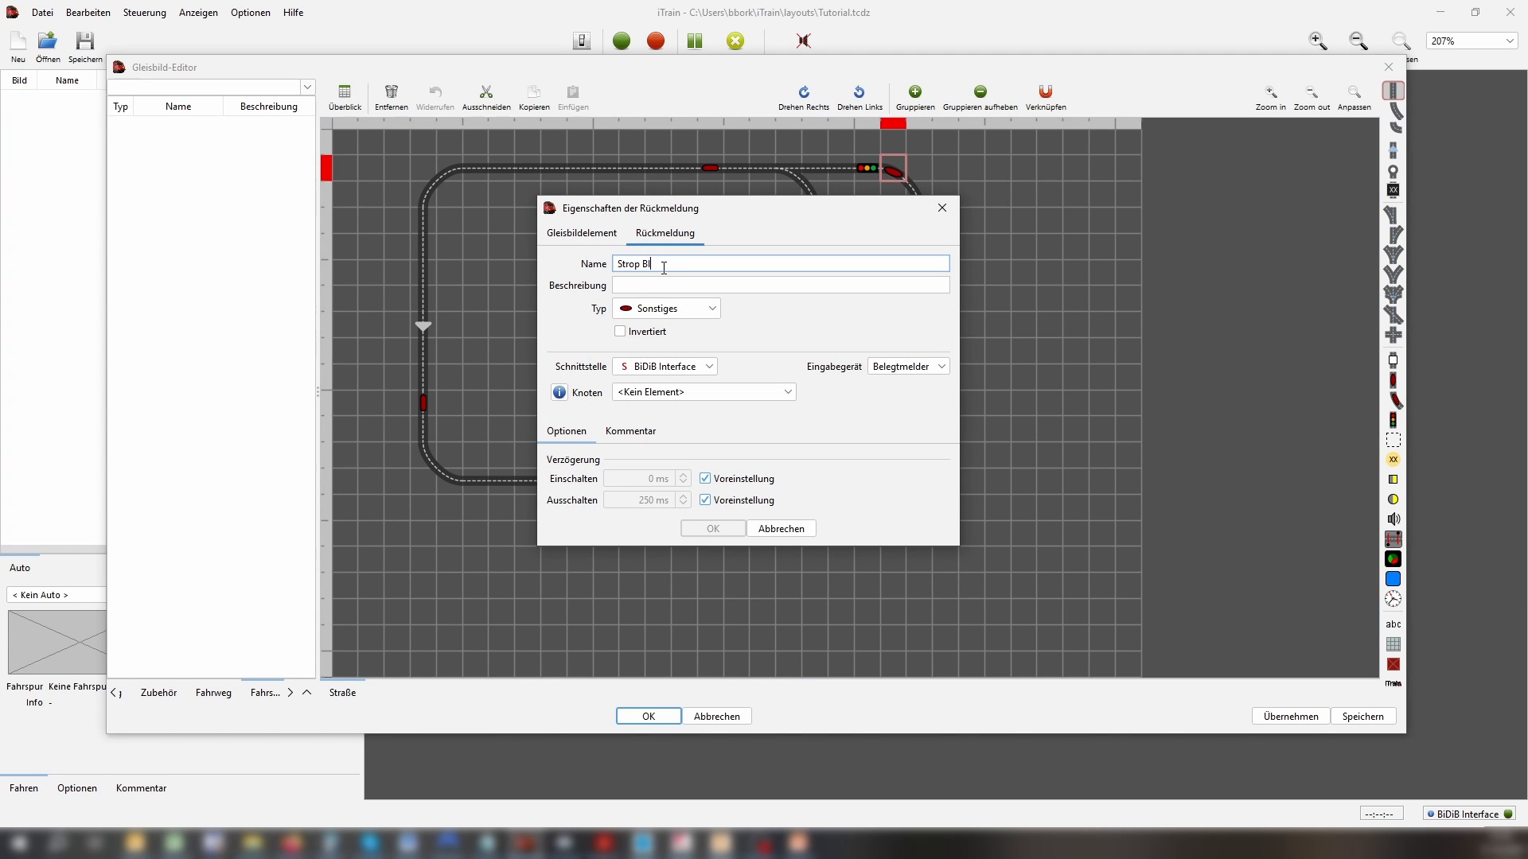
click(666, 309)
click(660, 407)
click(673, 392)
click(701, 442)
click(693, 529)
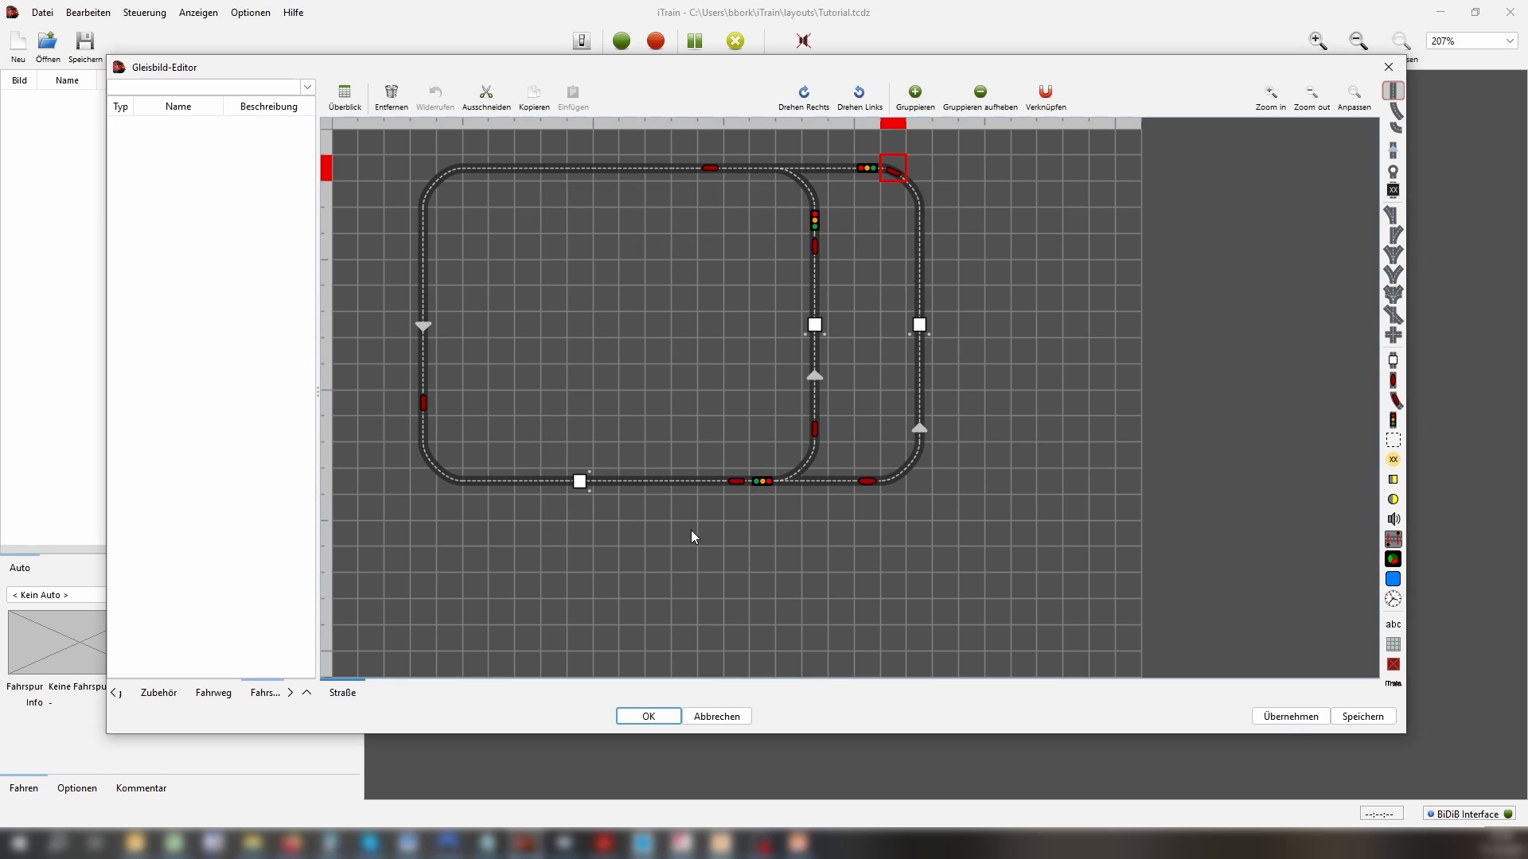
Step: Show the list of feedbacks in a wider pane to review their addresses and names, and save the track diagram
click(867, 273)
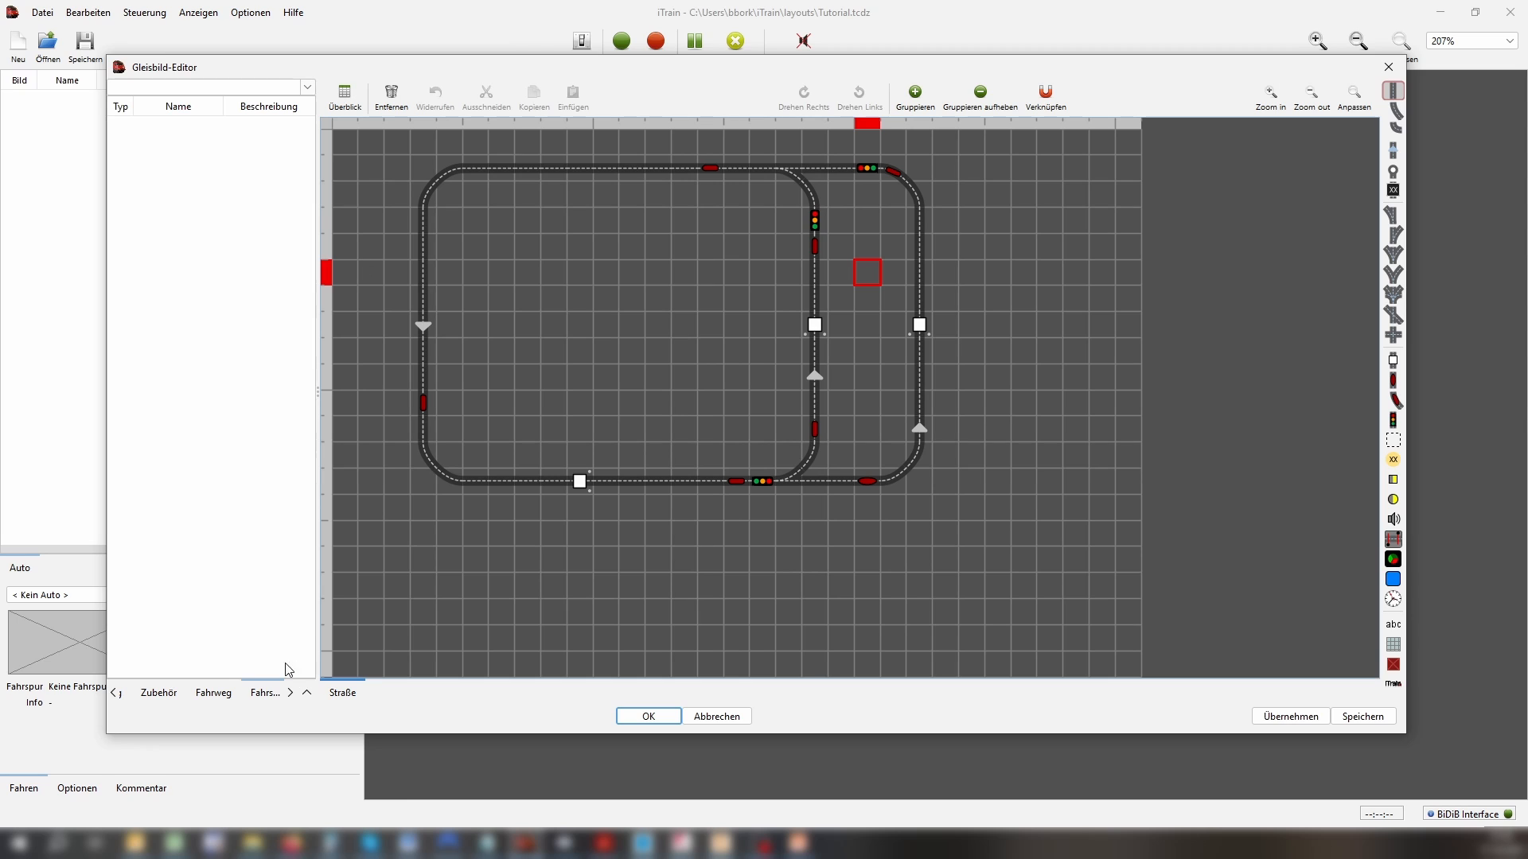
click(115, 693)
click(132, 693)
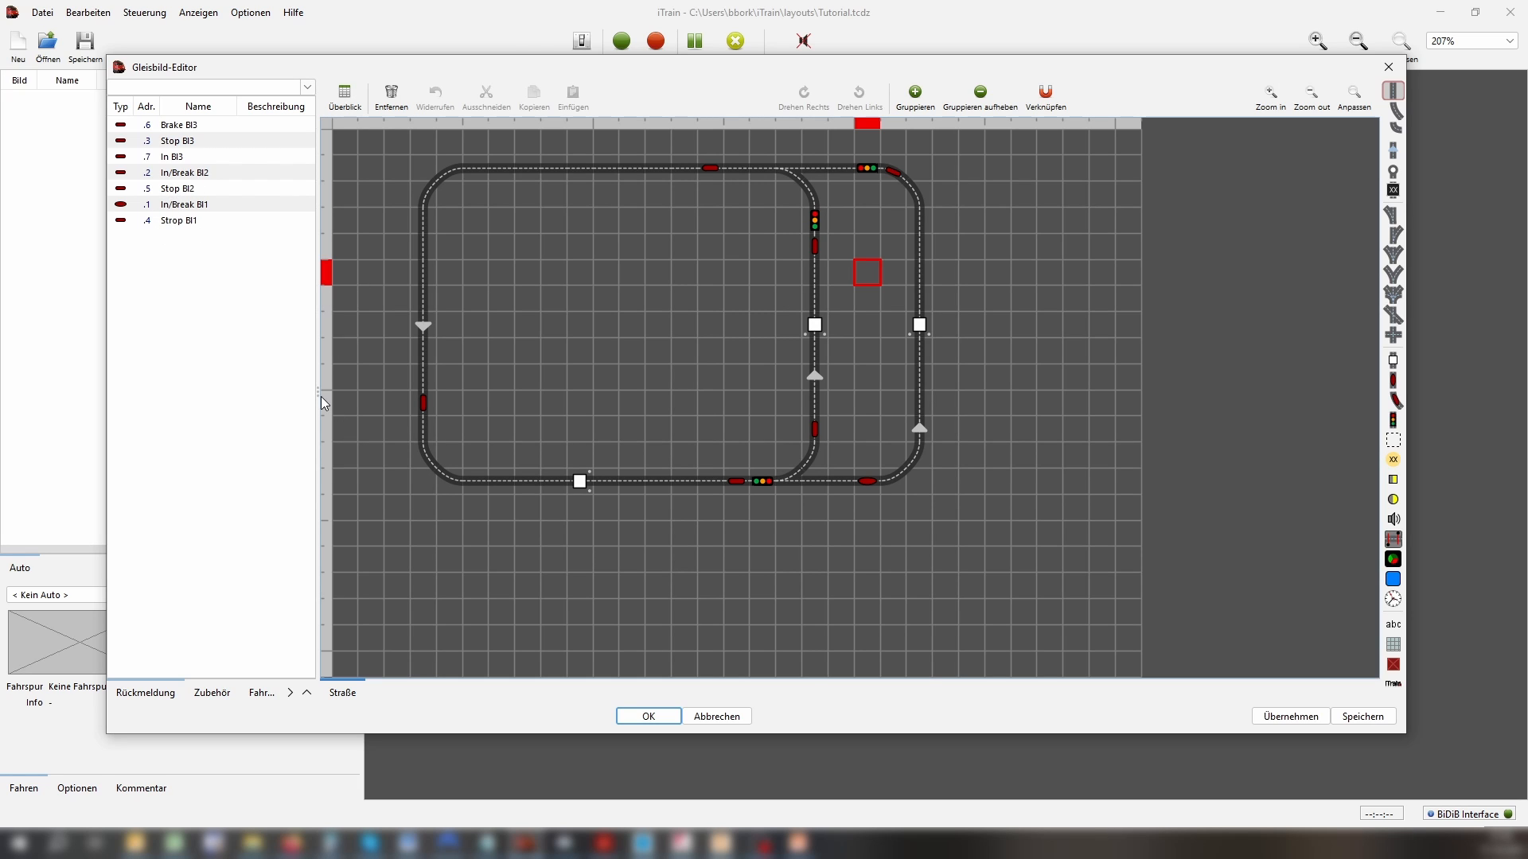
drag(318, 398, 452, 400)
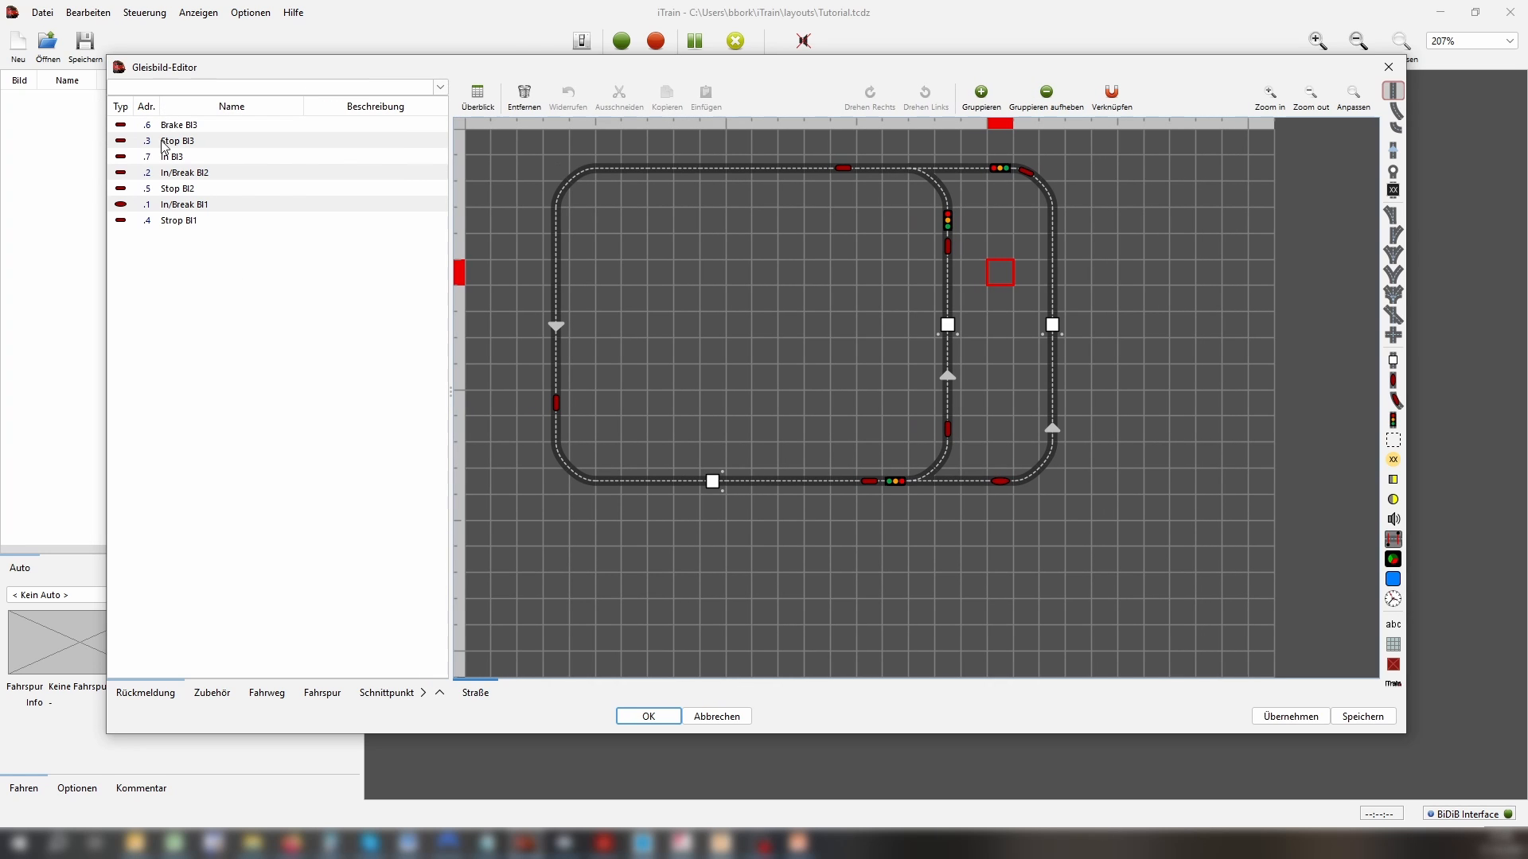
mouse_move(160, 109)
mouse_down()
mouse_move(183, 113)
mouse_move(162, 124)
mouse_up()
click(1363, 719)
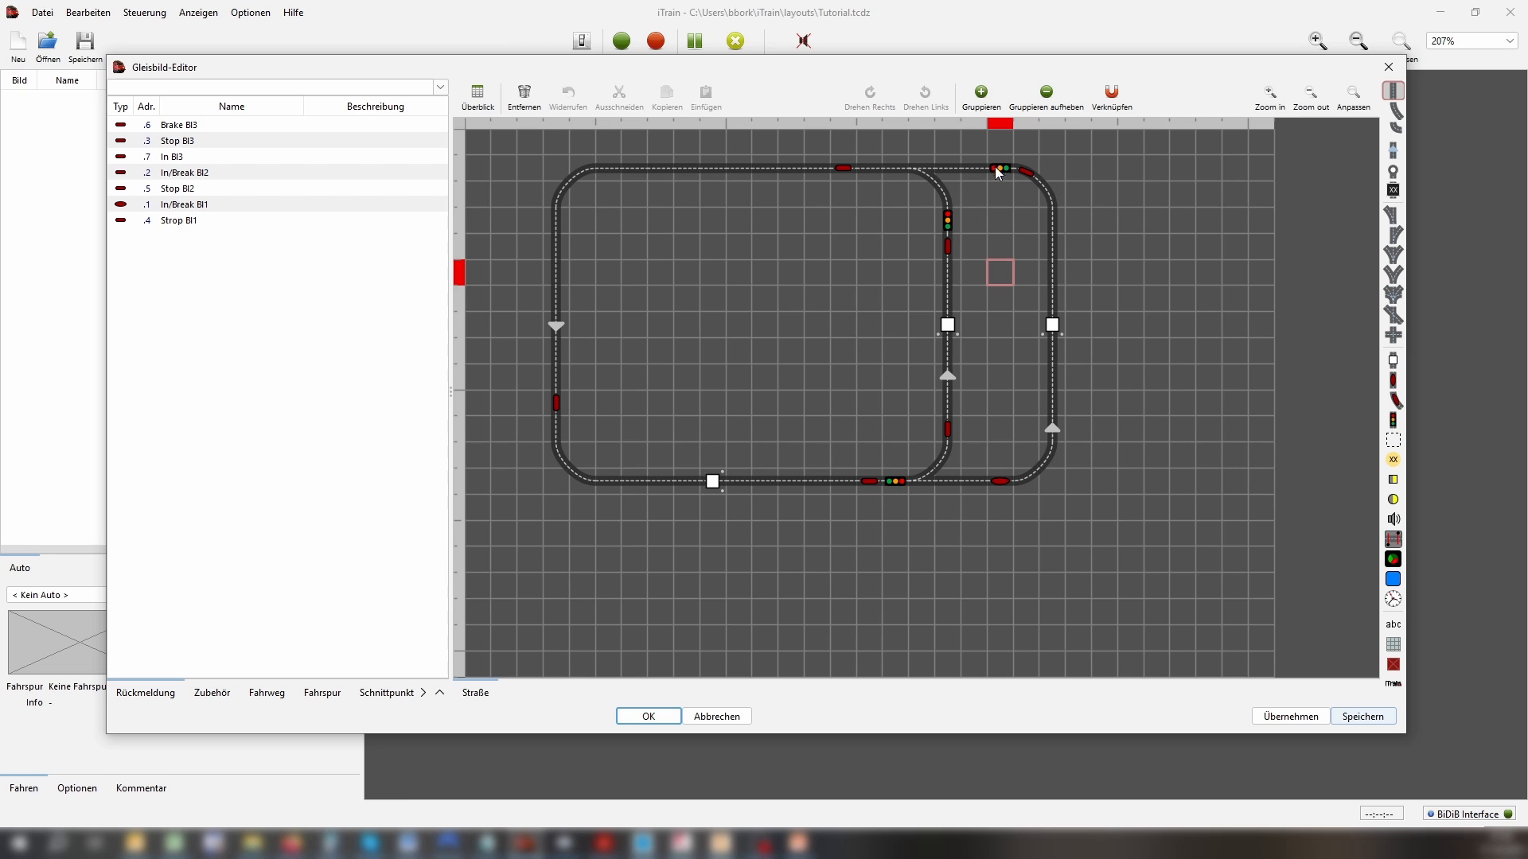
Step: Name the lower traffic light beside the Stop Bl3 feedback Ampel Bl3 and set its address to Kein
double_click(900, 485)
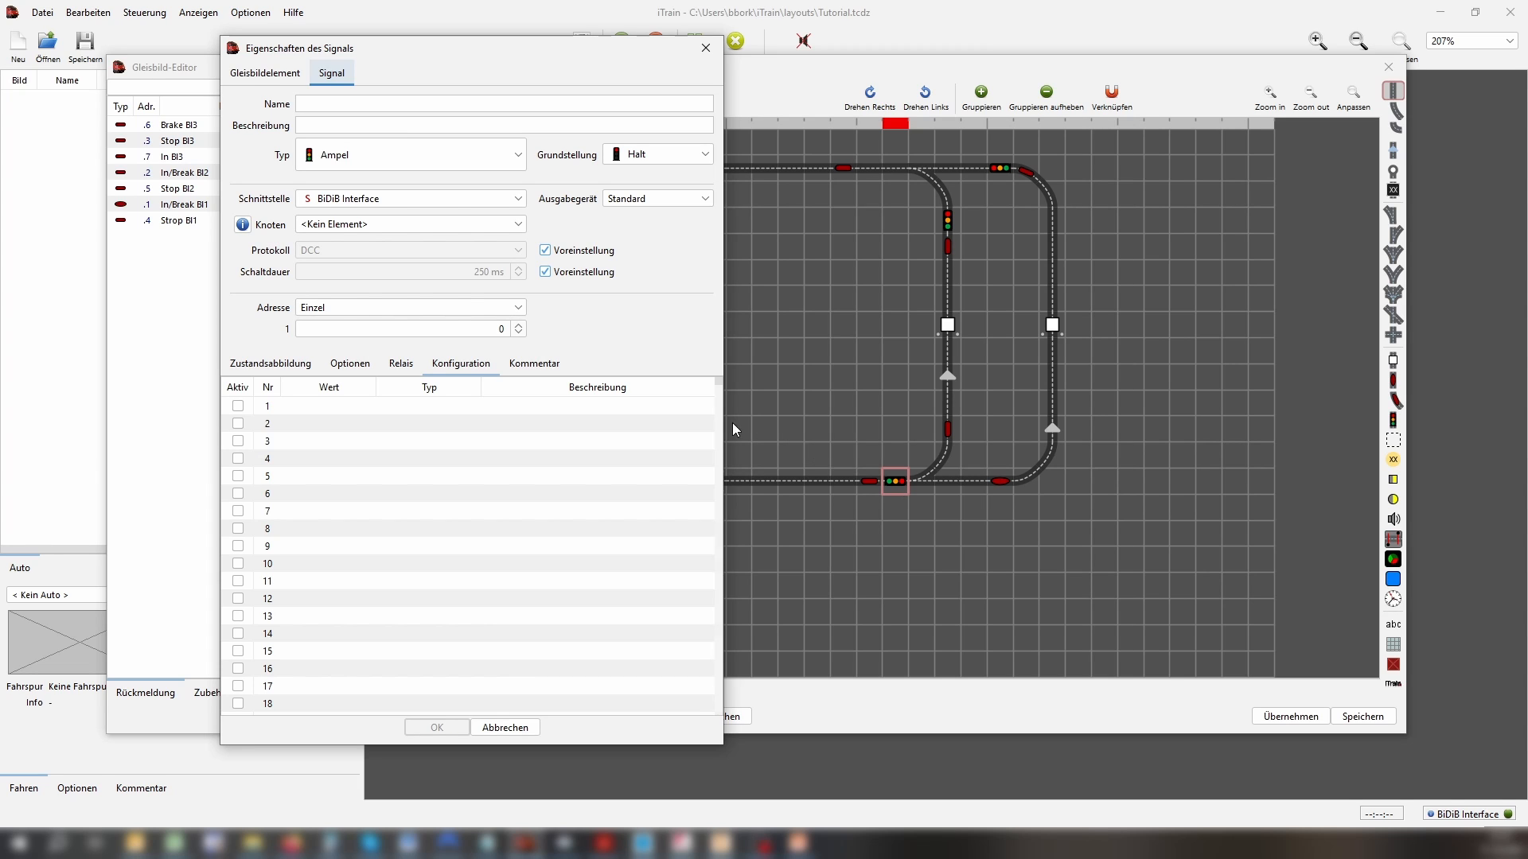
click(466, 106)
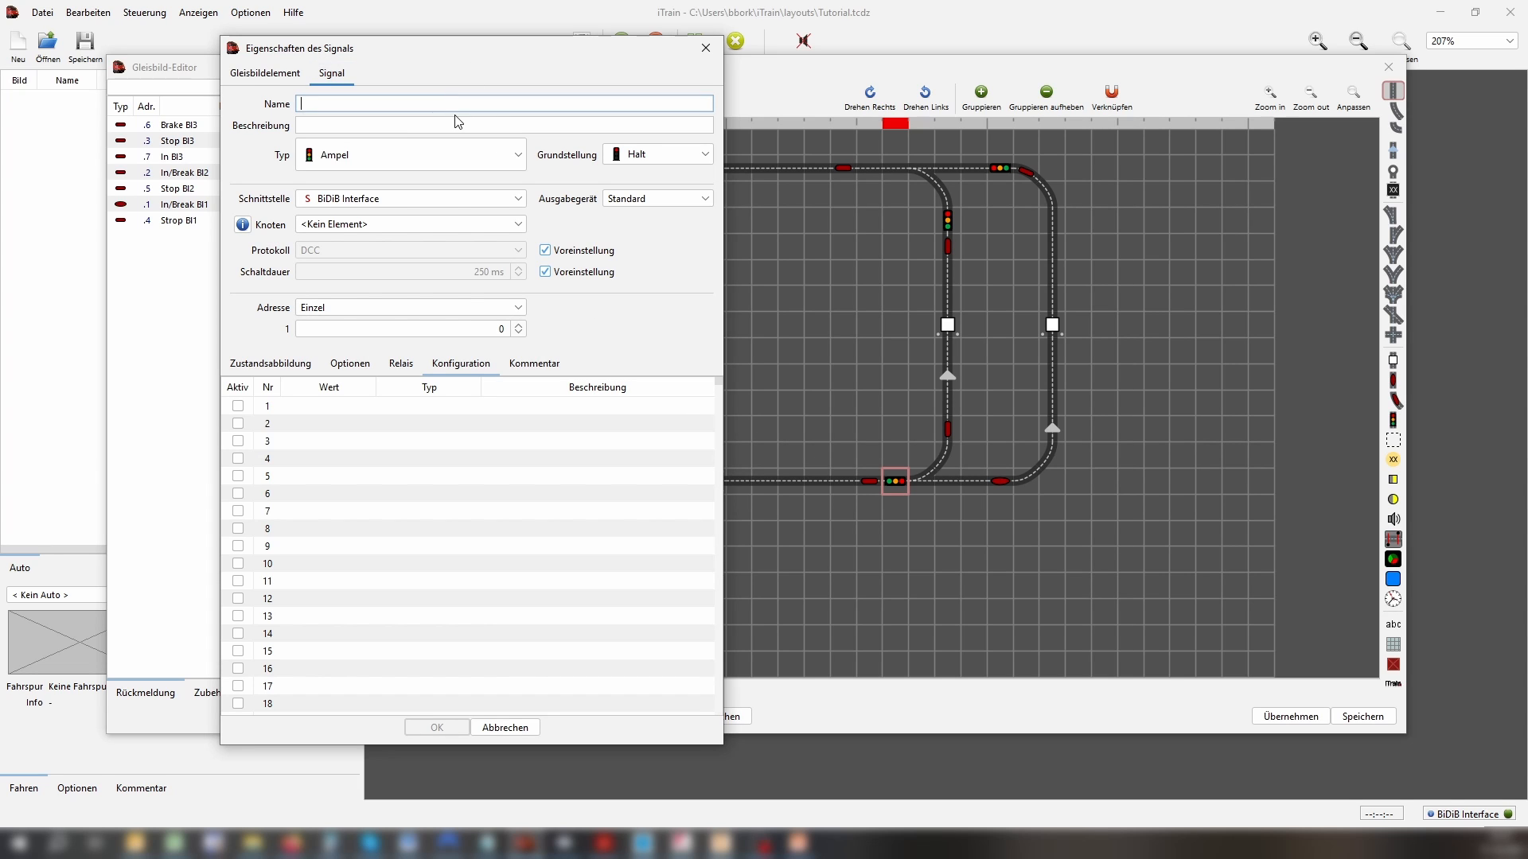
text(Ampel Bl3)
click(360, 207)
click(360, 207)
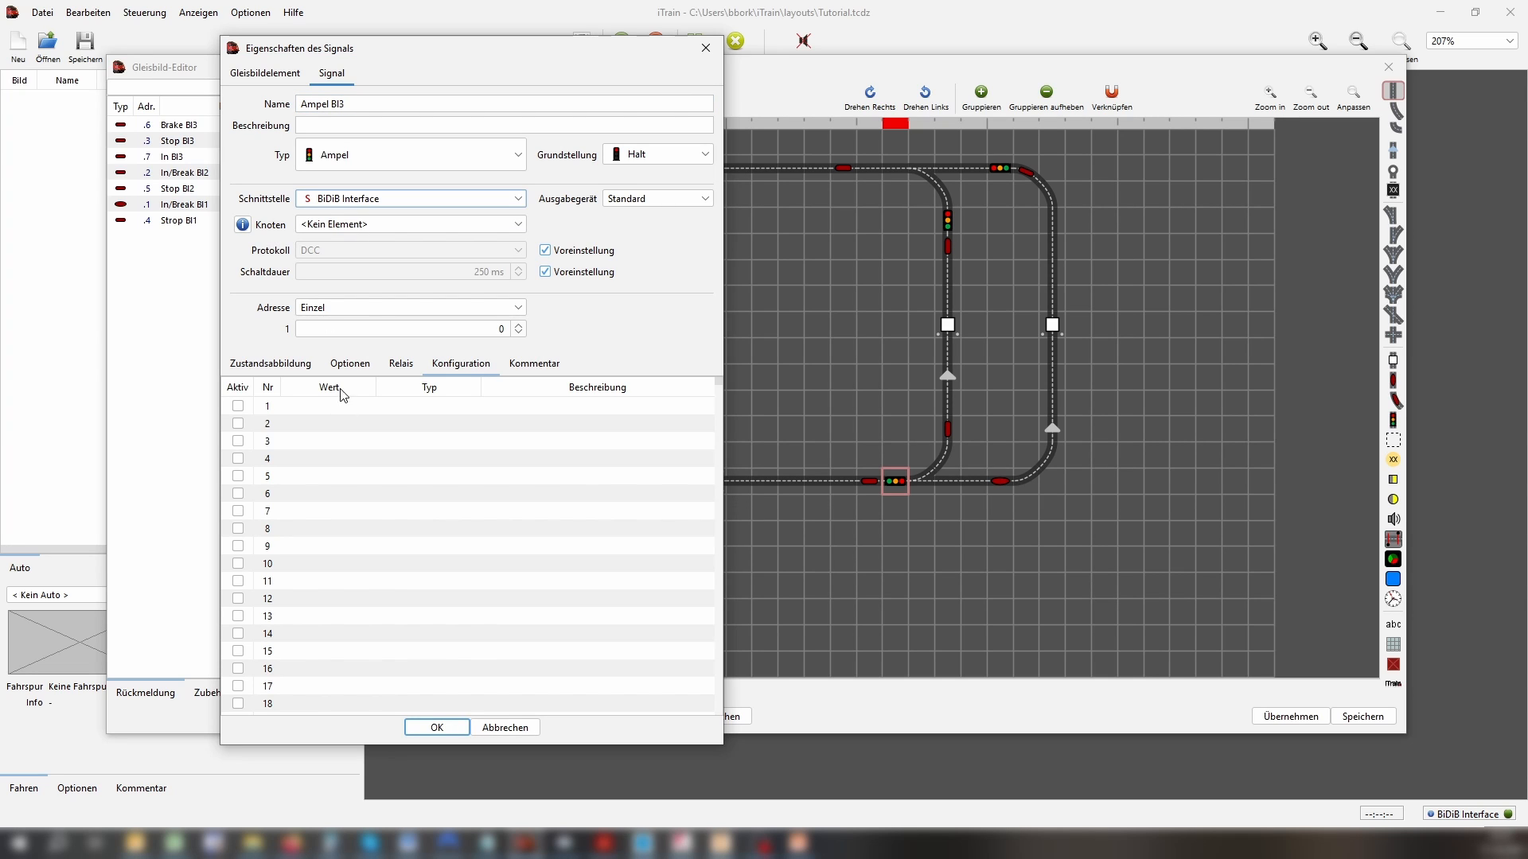
click(334, 313)
click(333, 328)
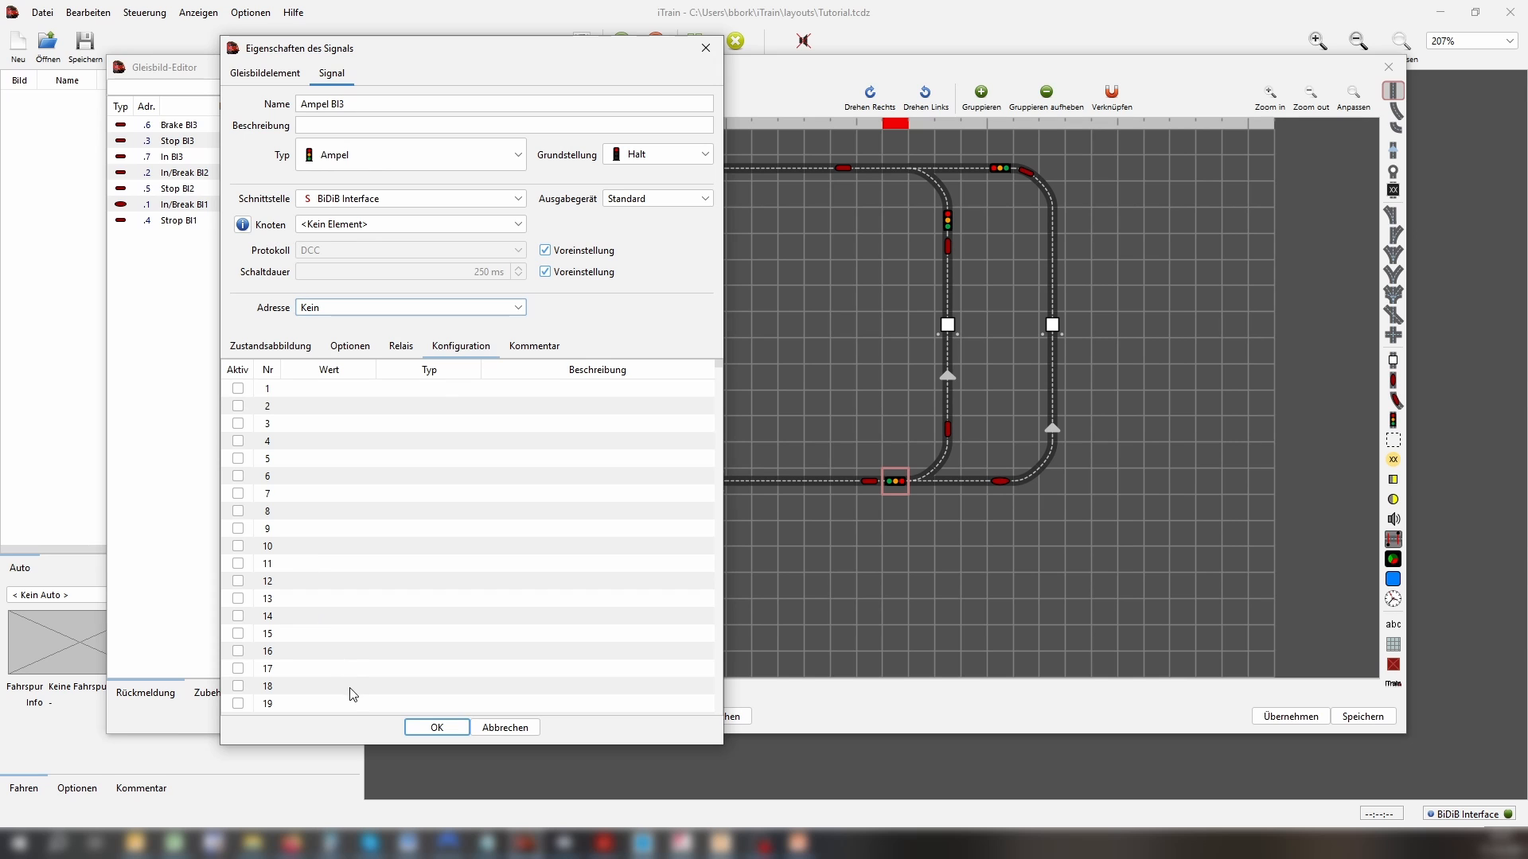
click(436, 727)
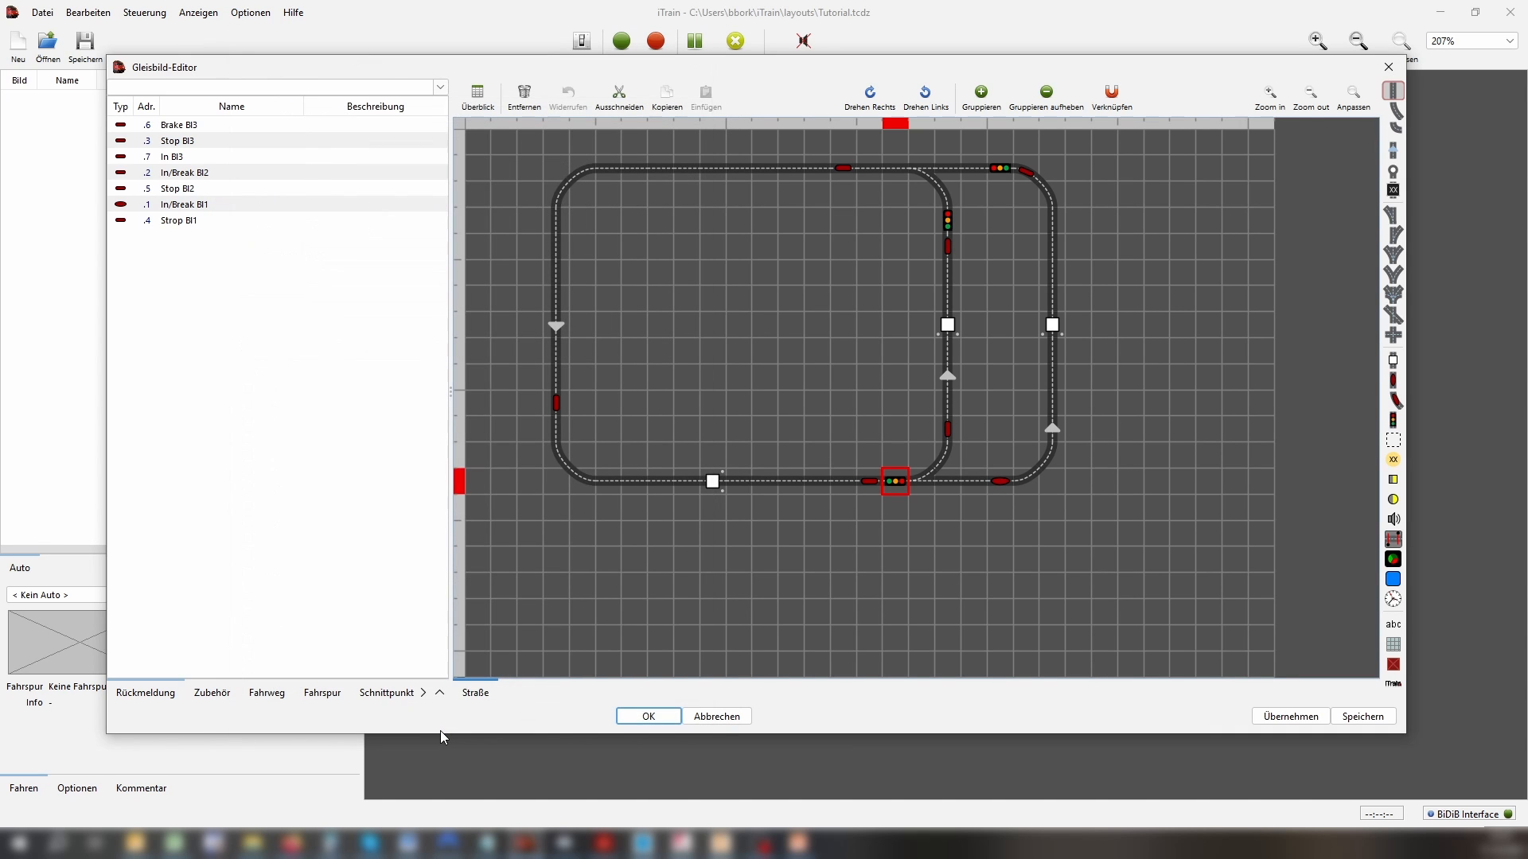
Step: Name the inner branch's traffic light Ampel Bl2 and the outer branch's Ampel Bl1, the latter with address Kein
double_click(948, 223)
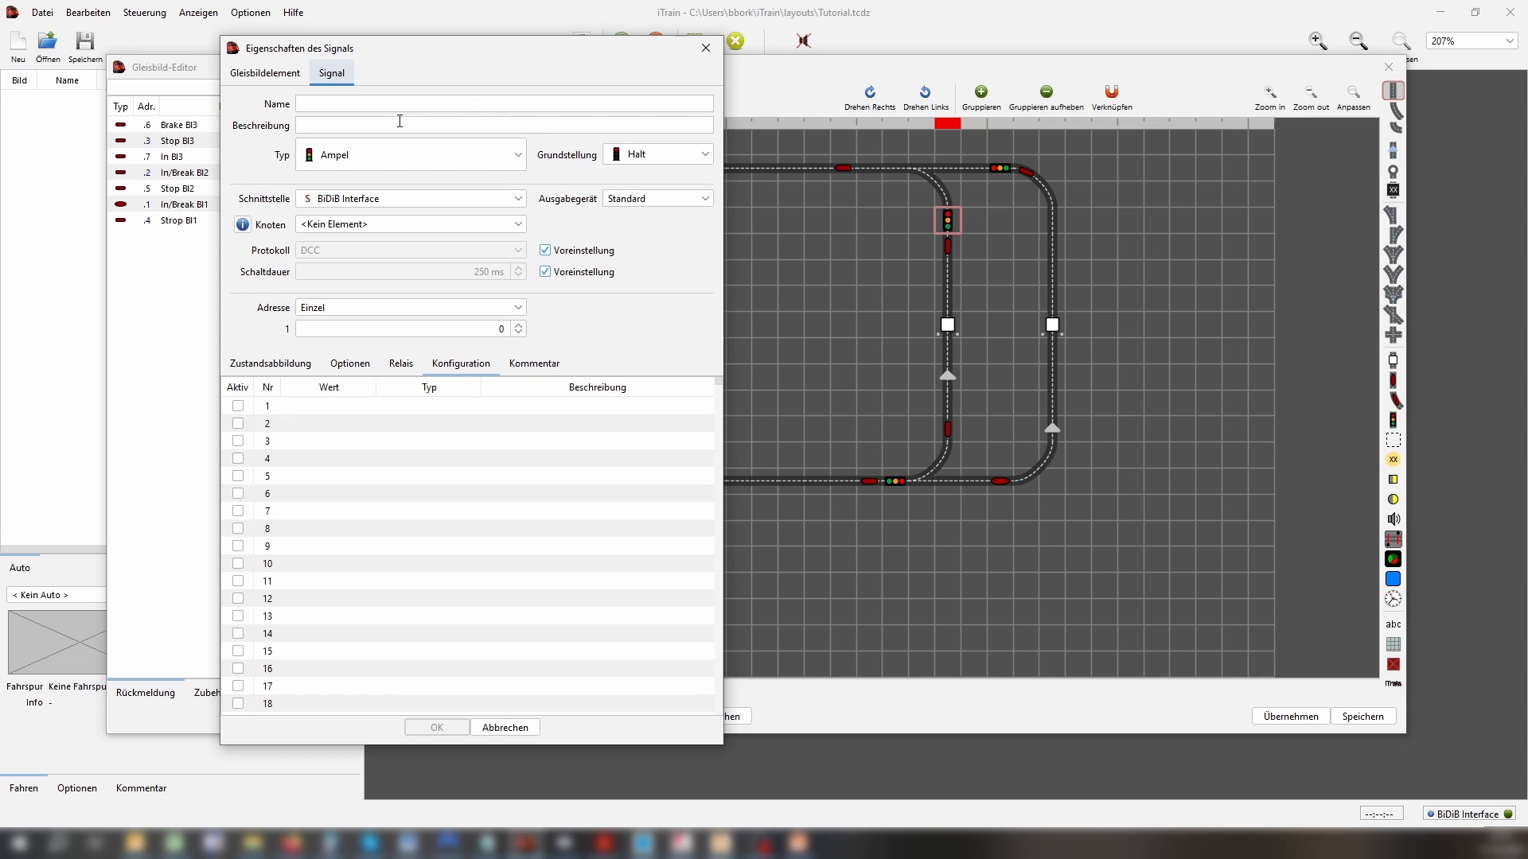
click(380, 105)
text(Ampel B)
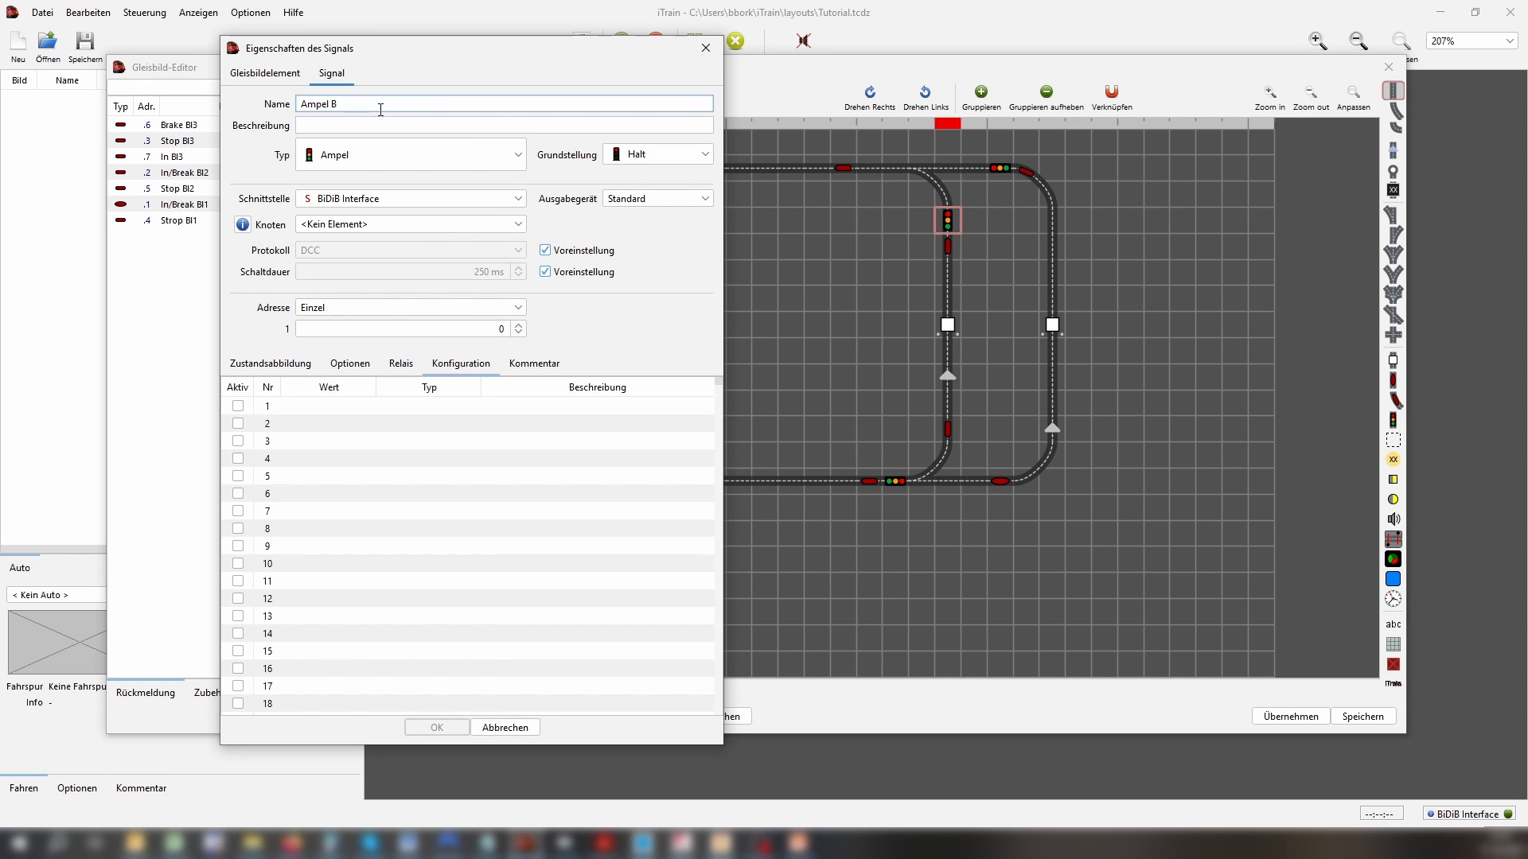
text(l2)
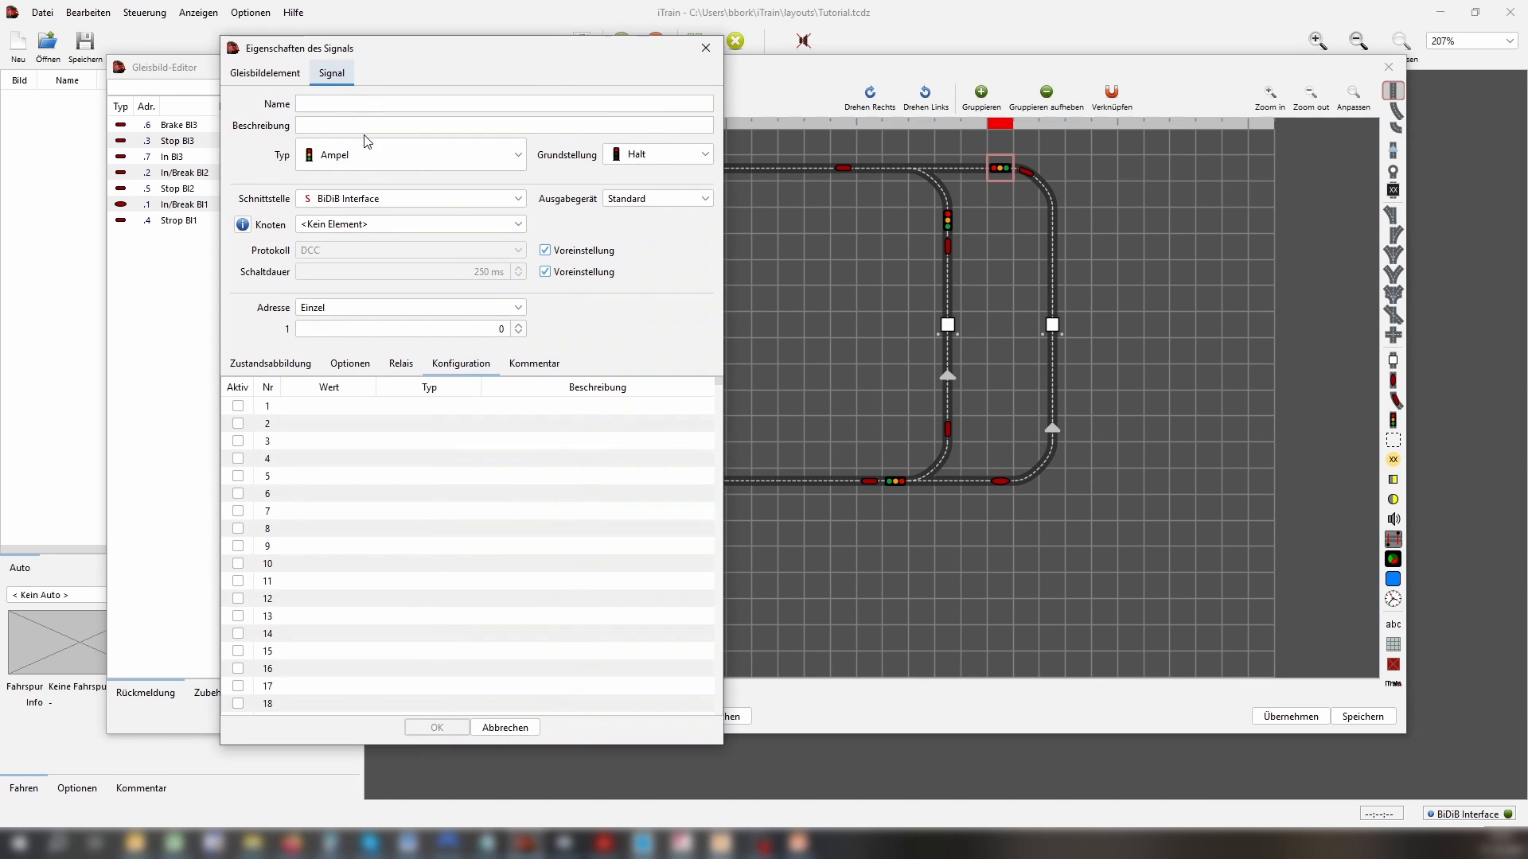
text(Ampel Bl1)
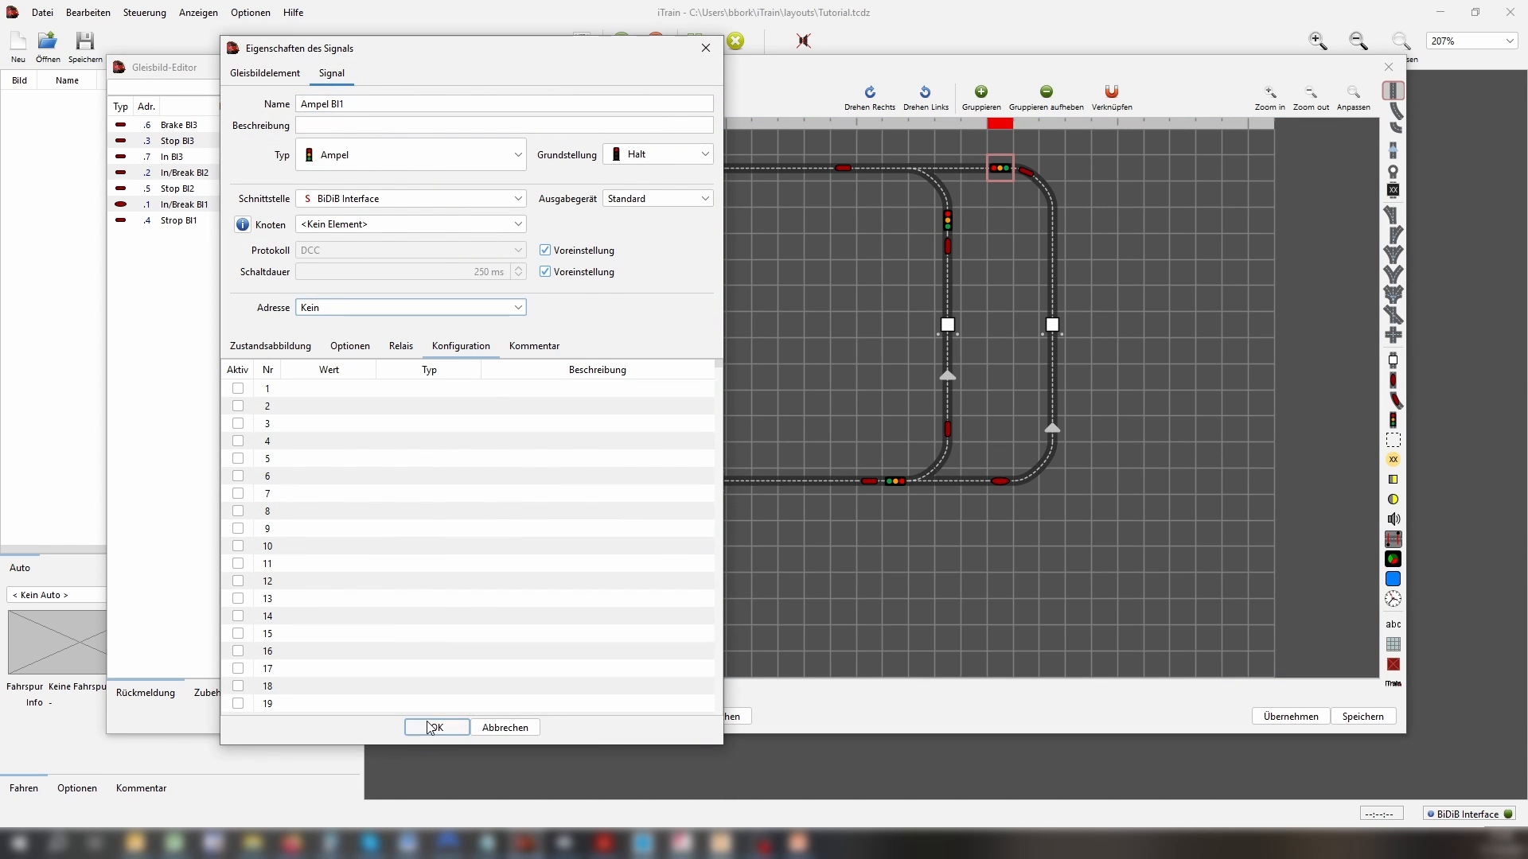
Step: Confirm Ampel Bl1's properties and set the default position of the lower traffic light Ampel Bl3 to Fahrt
click(436, 727)
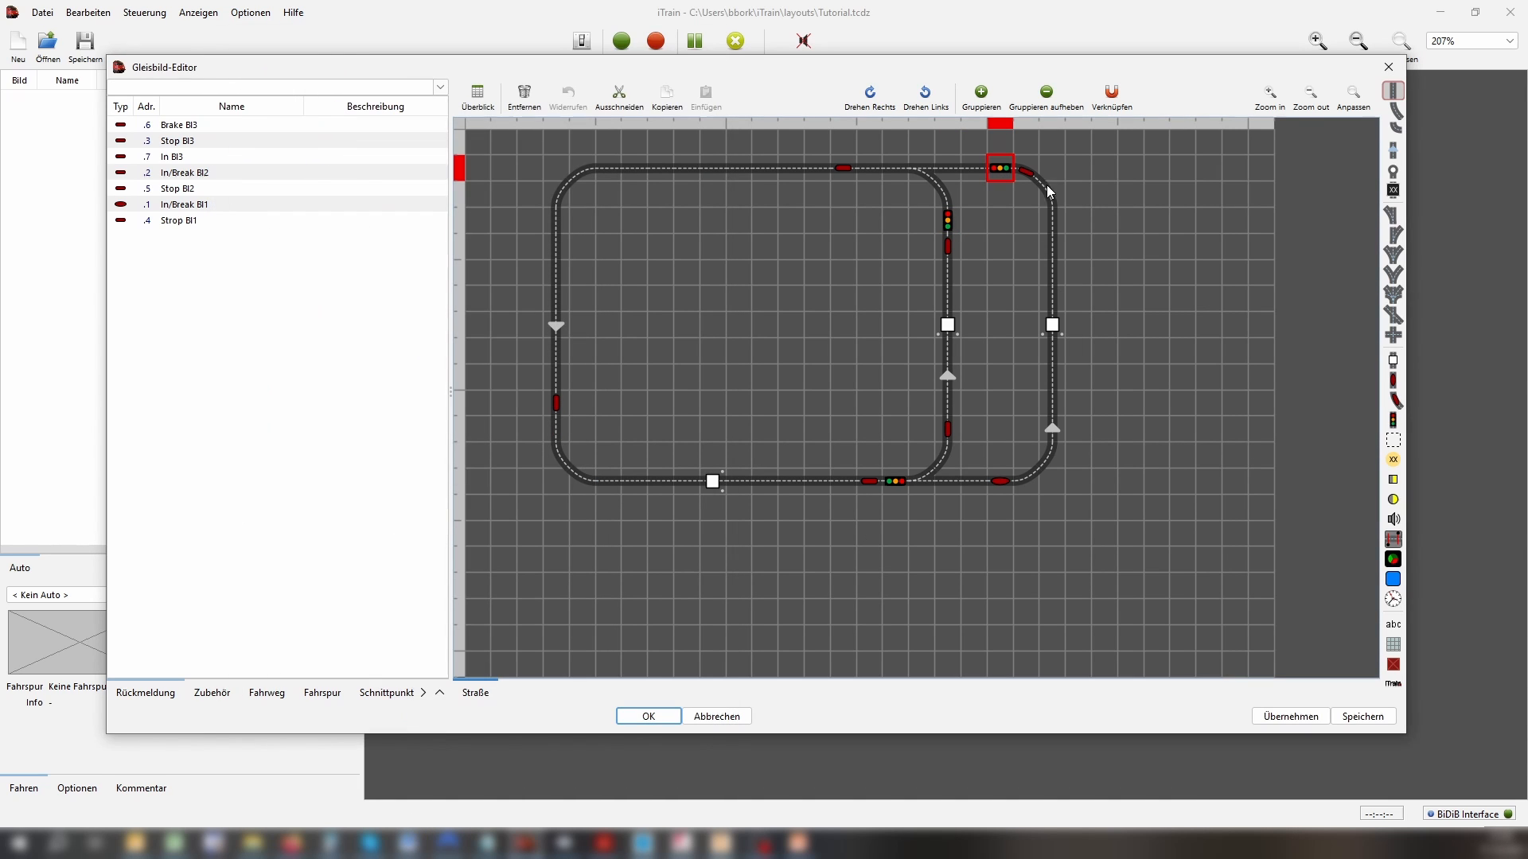
double_click(898, 482)
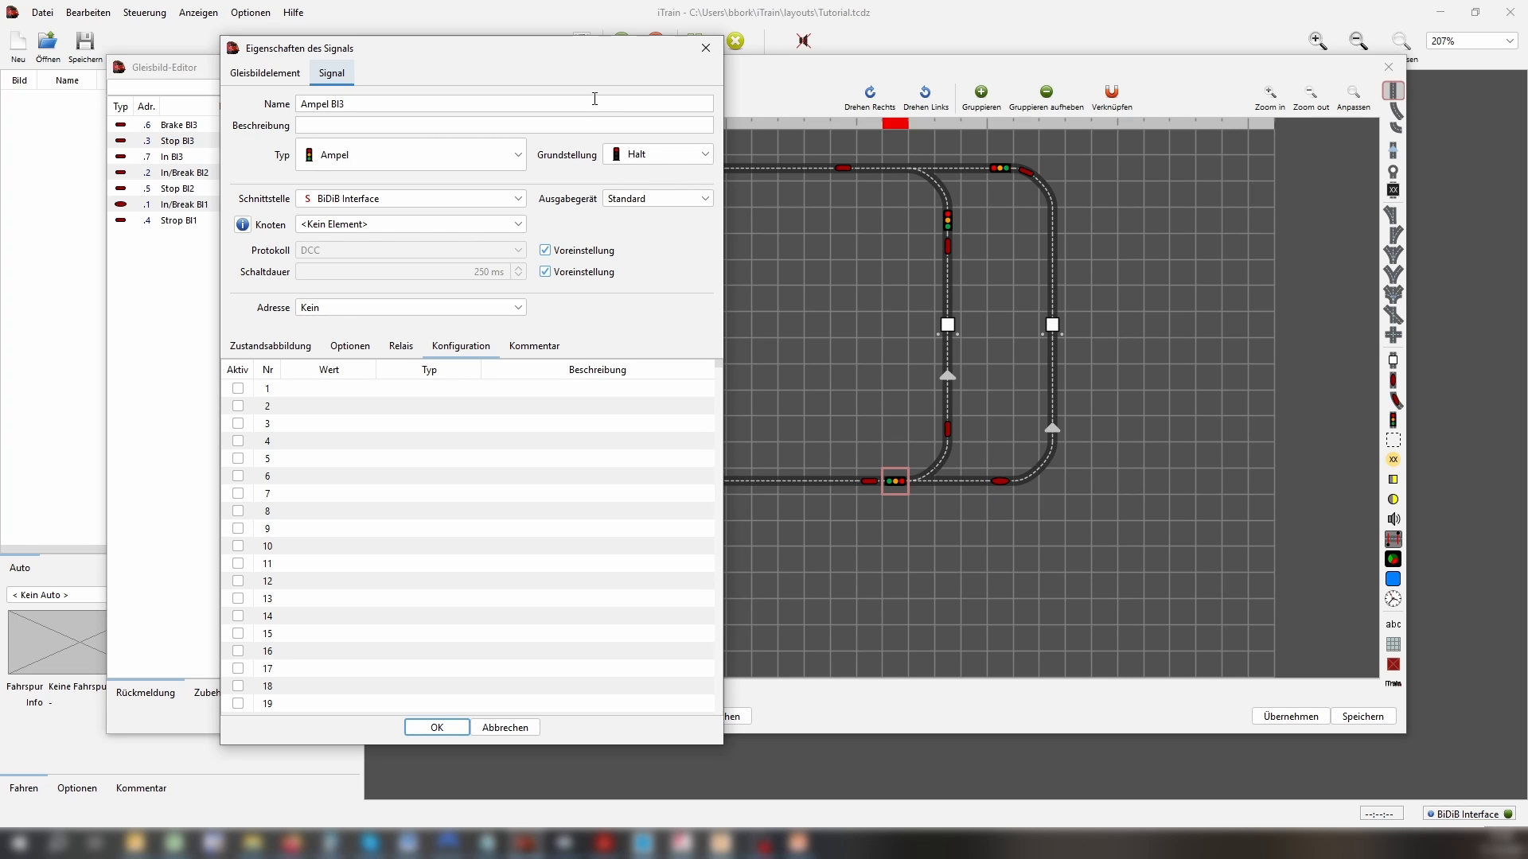
click(633, 155)
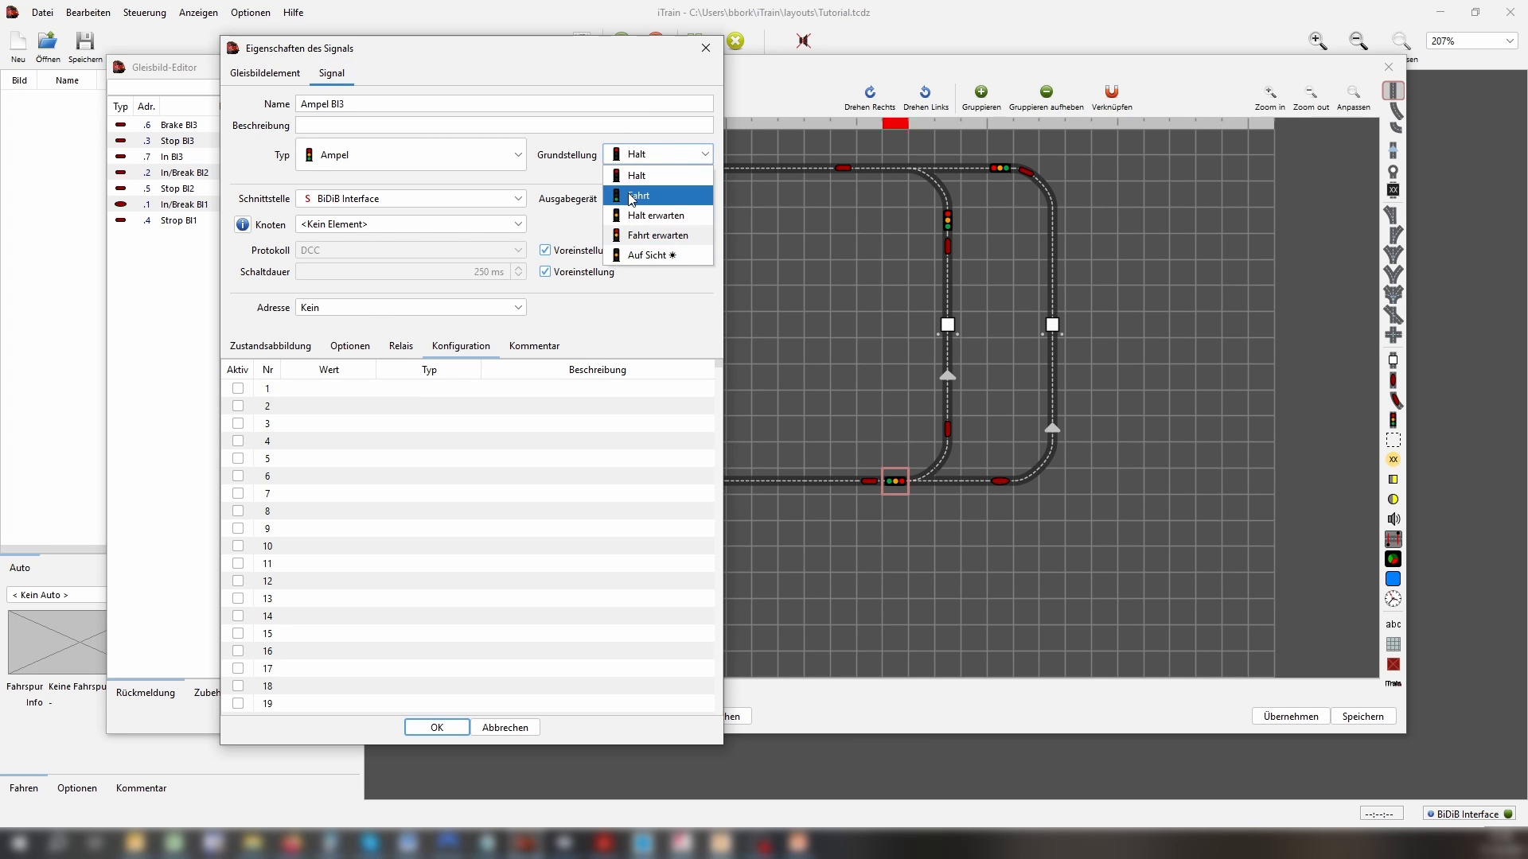
click(632, 196)
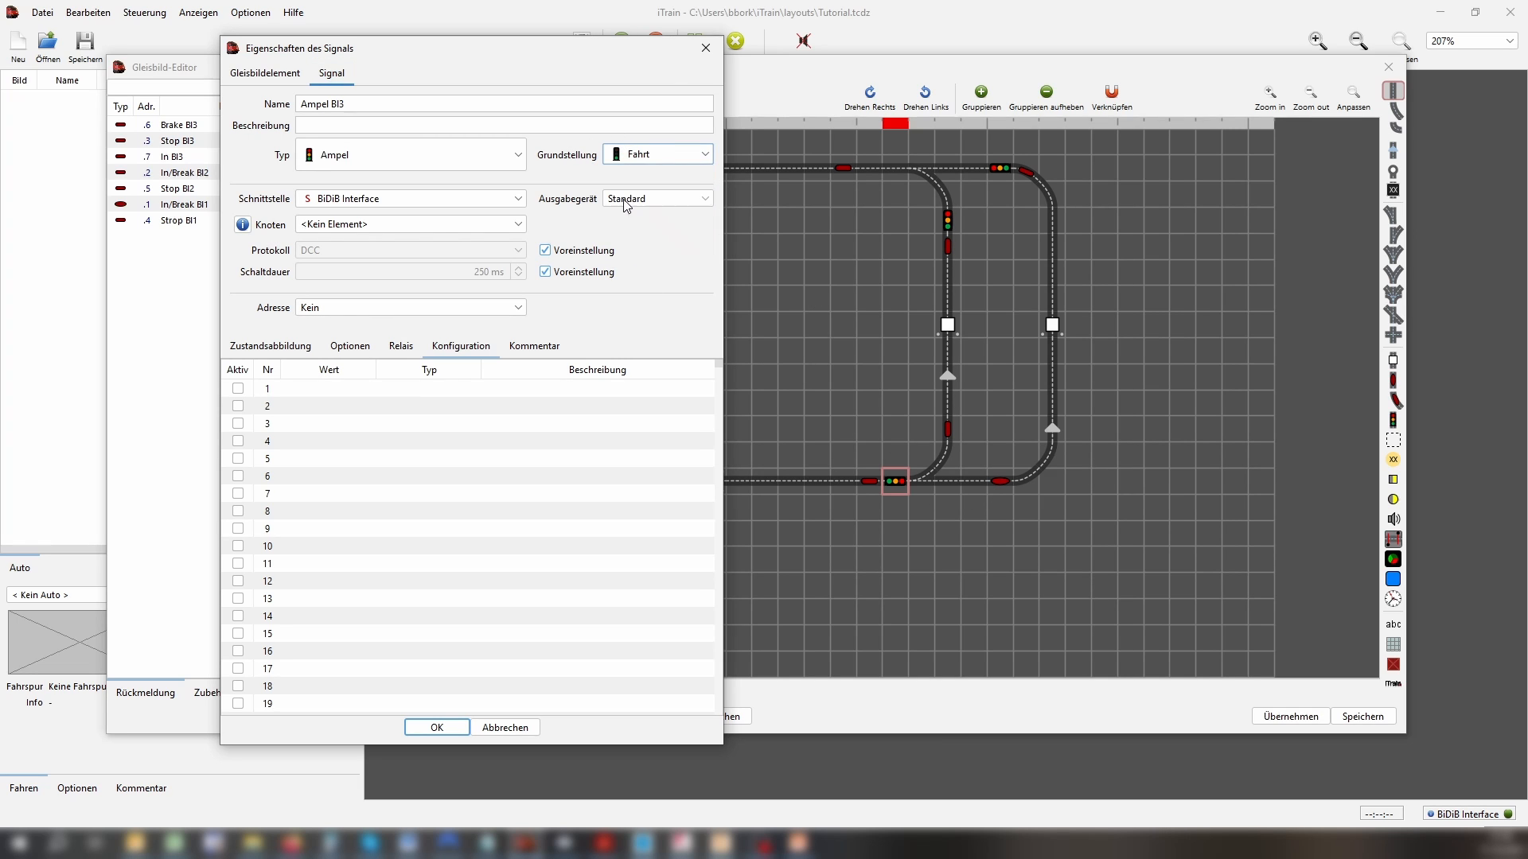
click(436, 727)
Step: Set the default position of the outer branch's traffic light Ampel Bl1 to Fahrt and save the track diagram
double_click(1000, 168)
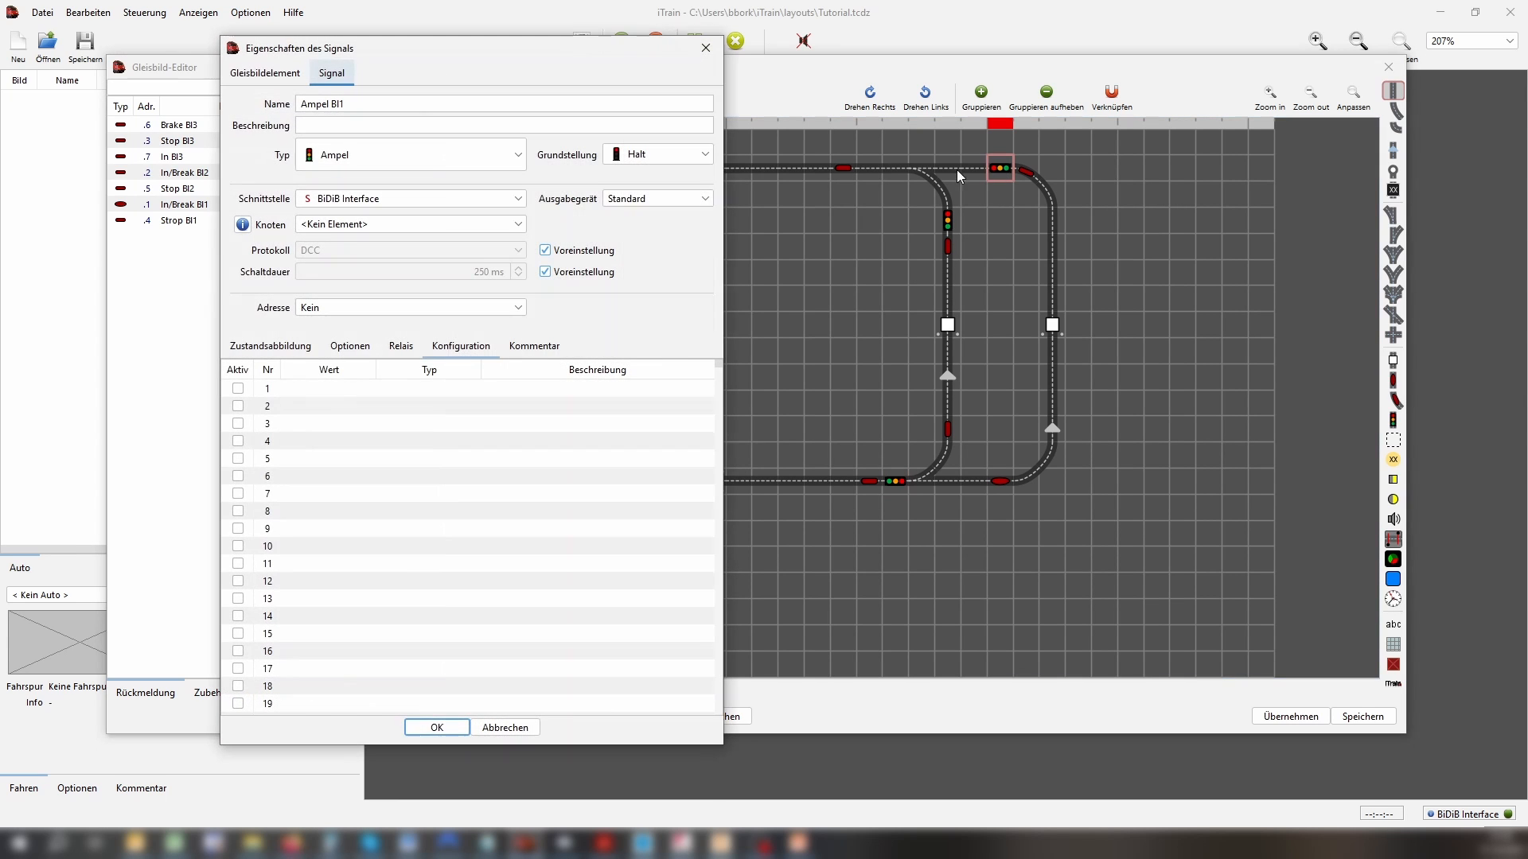
click(660, 156)
click(649, 199)
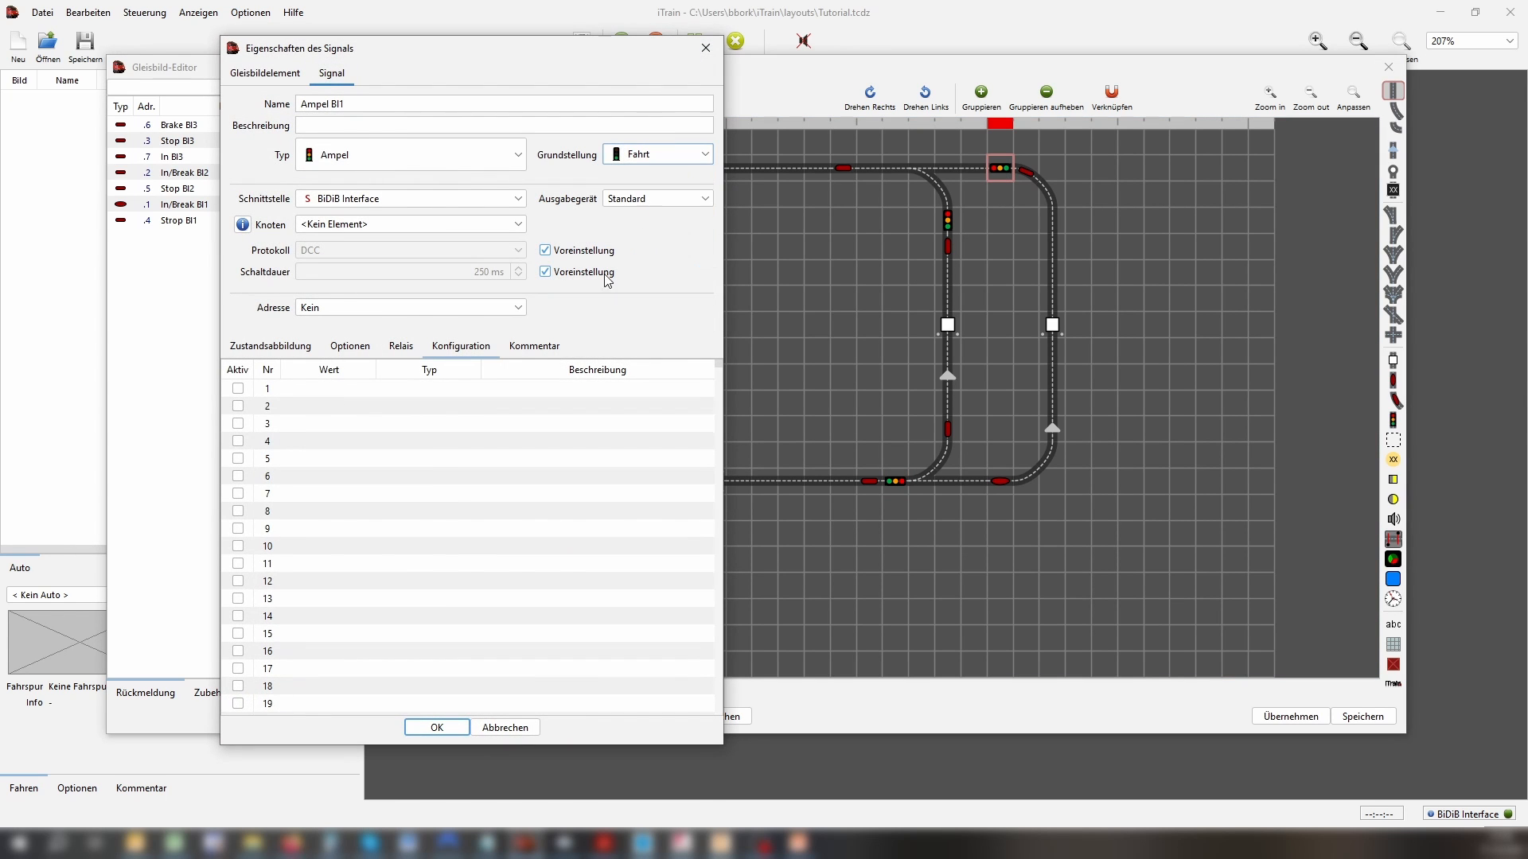
click(436, 727)
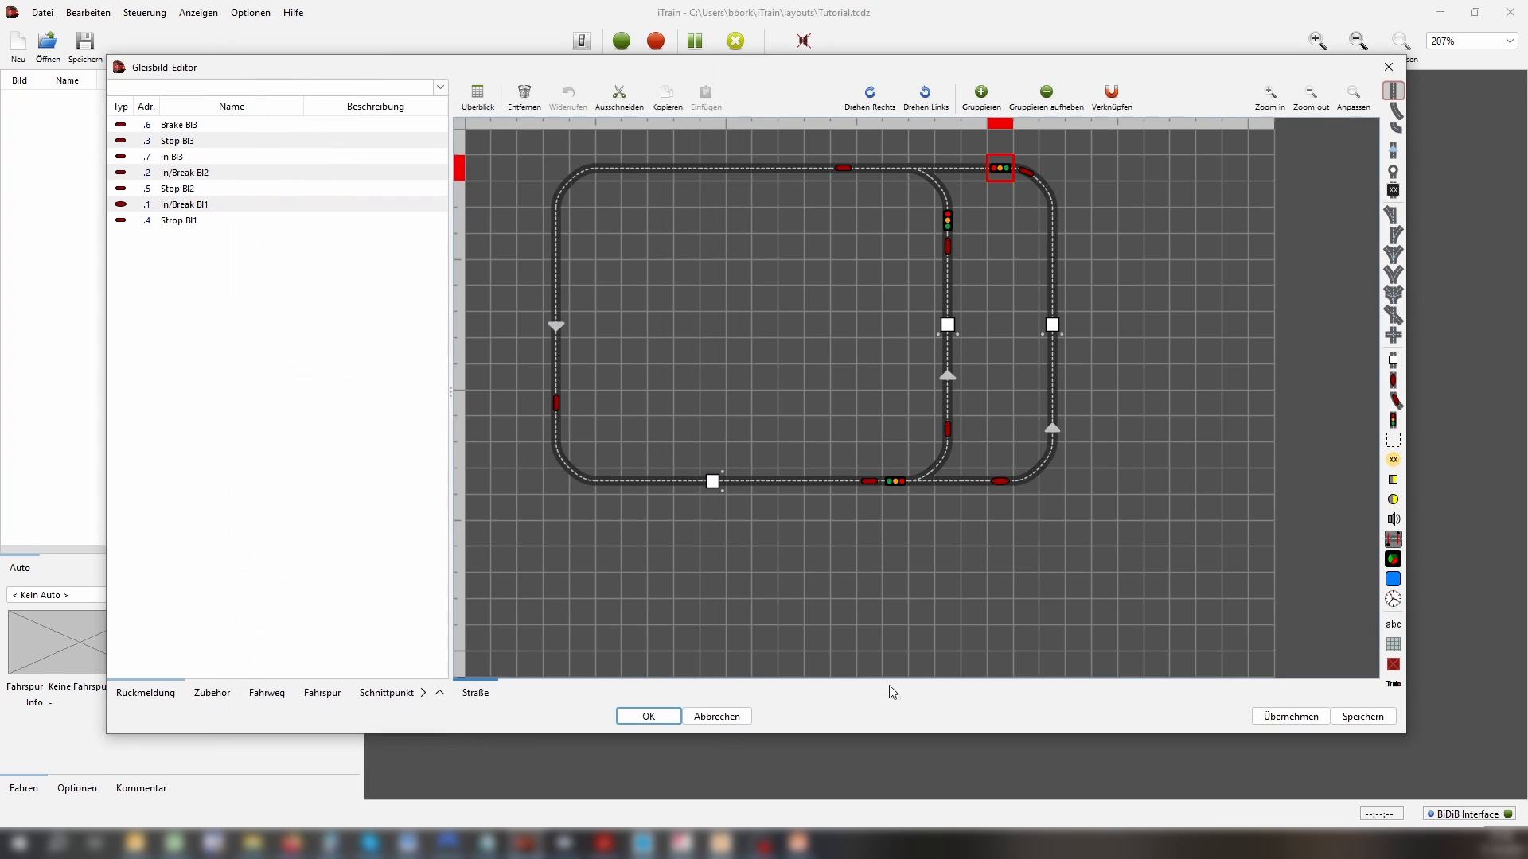
click(958, 567)
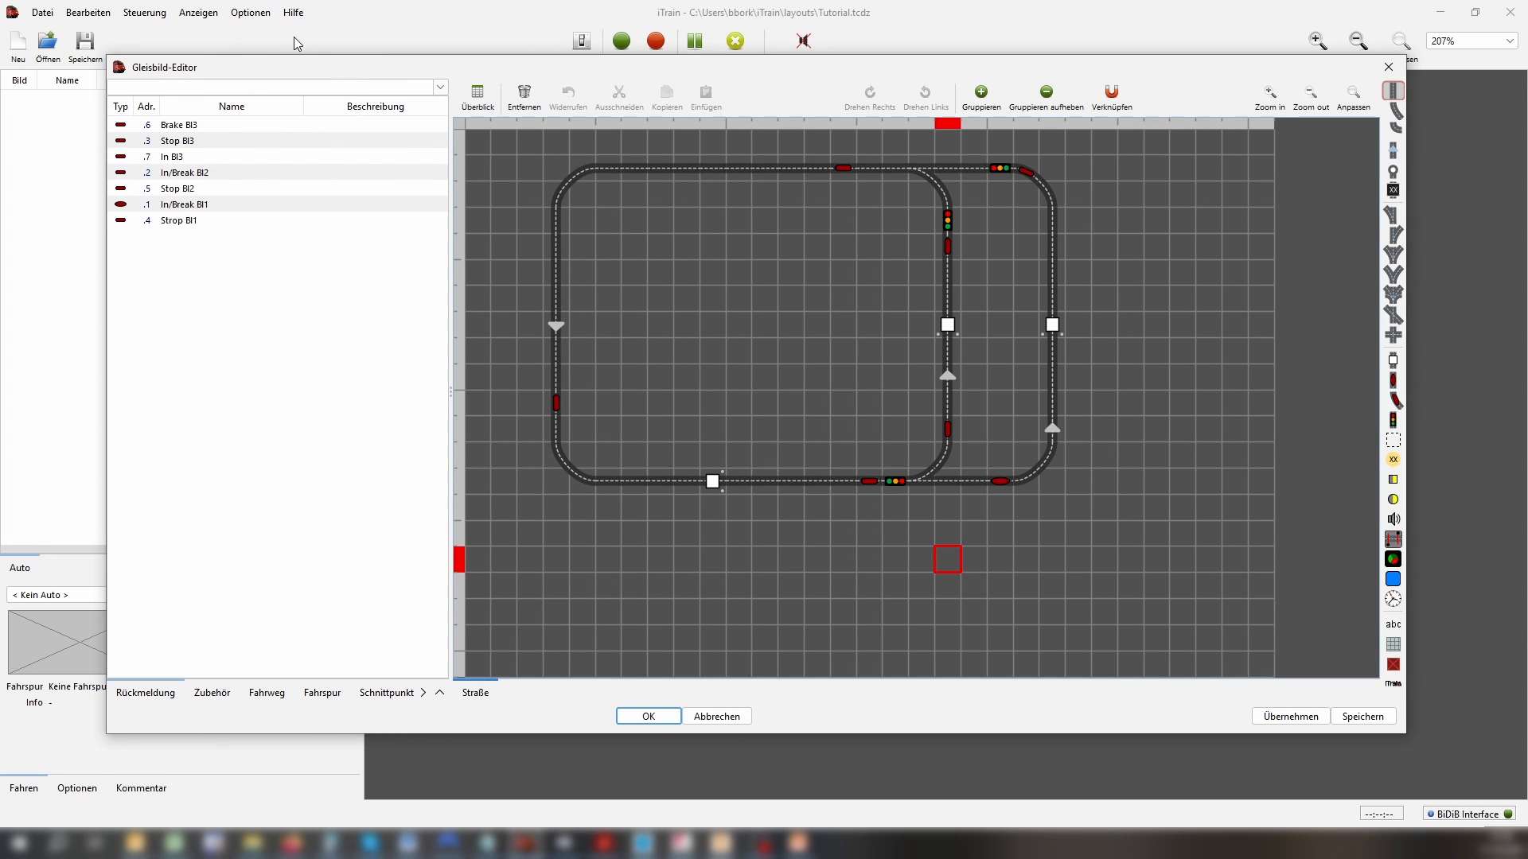
click(1366, 716)
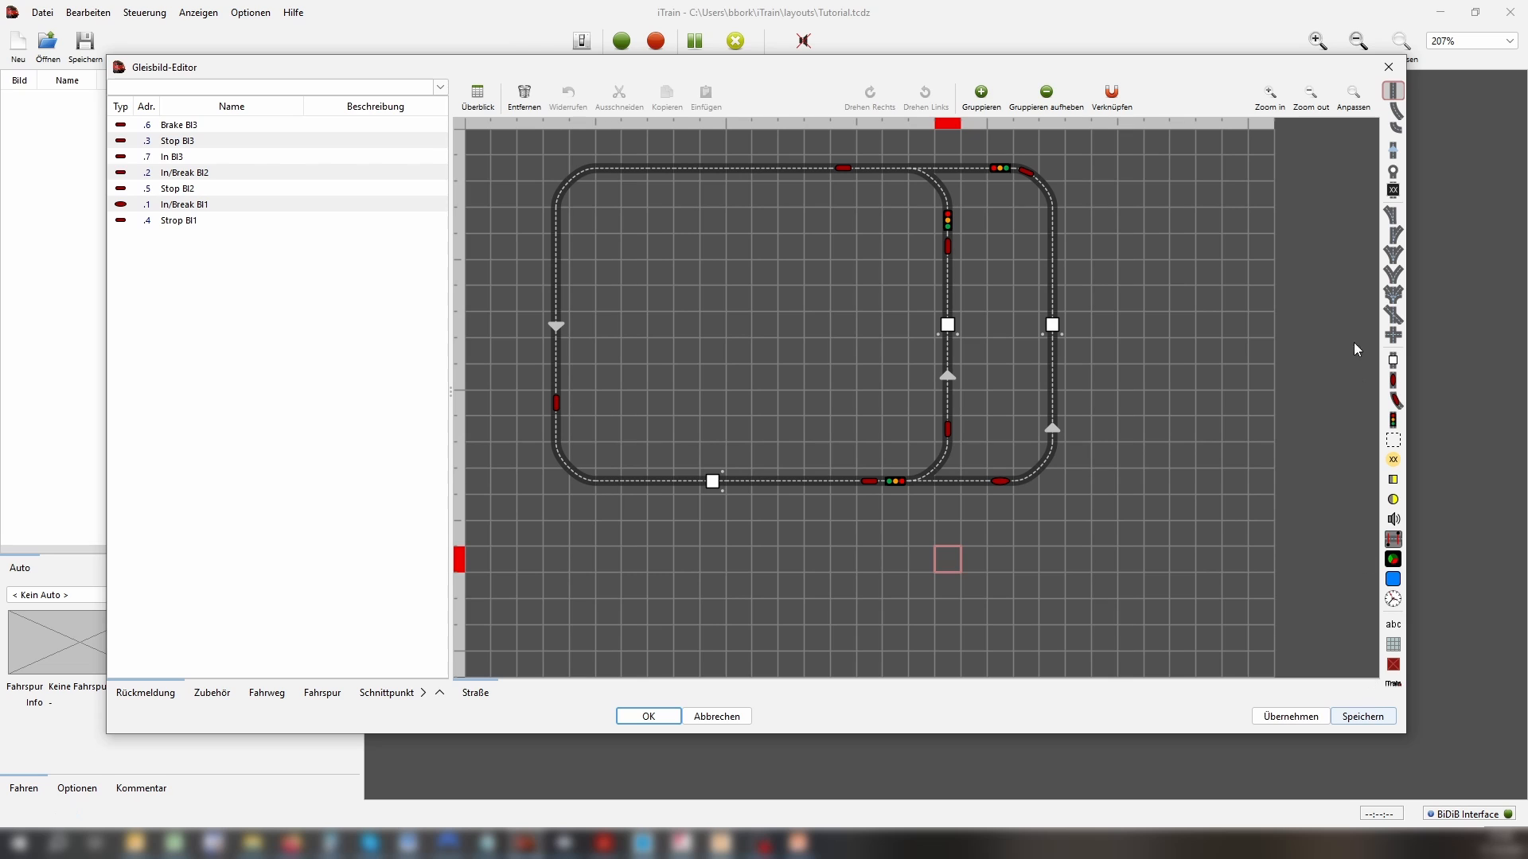
right_click(918, 152)
click(862, 236)
click(921, 482)
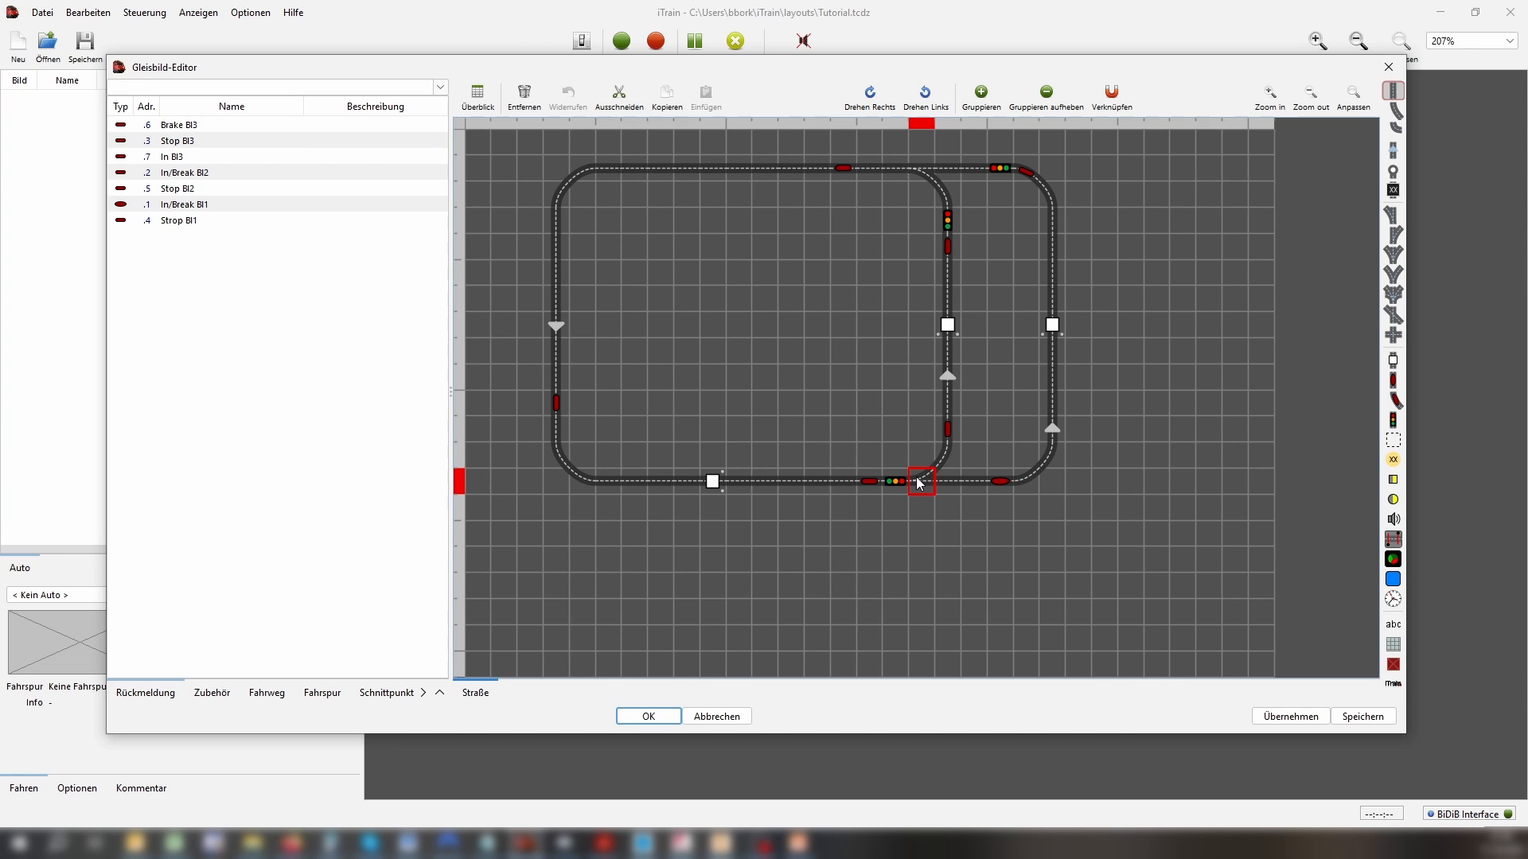
Step: Name the upper turnout Weiche 2, set its address to Kein, and save the track diagram
click(929, 175)
double_click(919, 175)
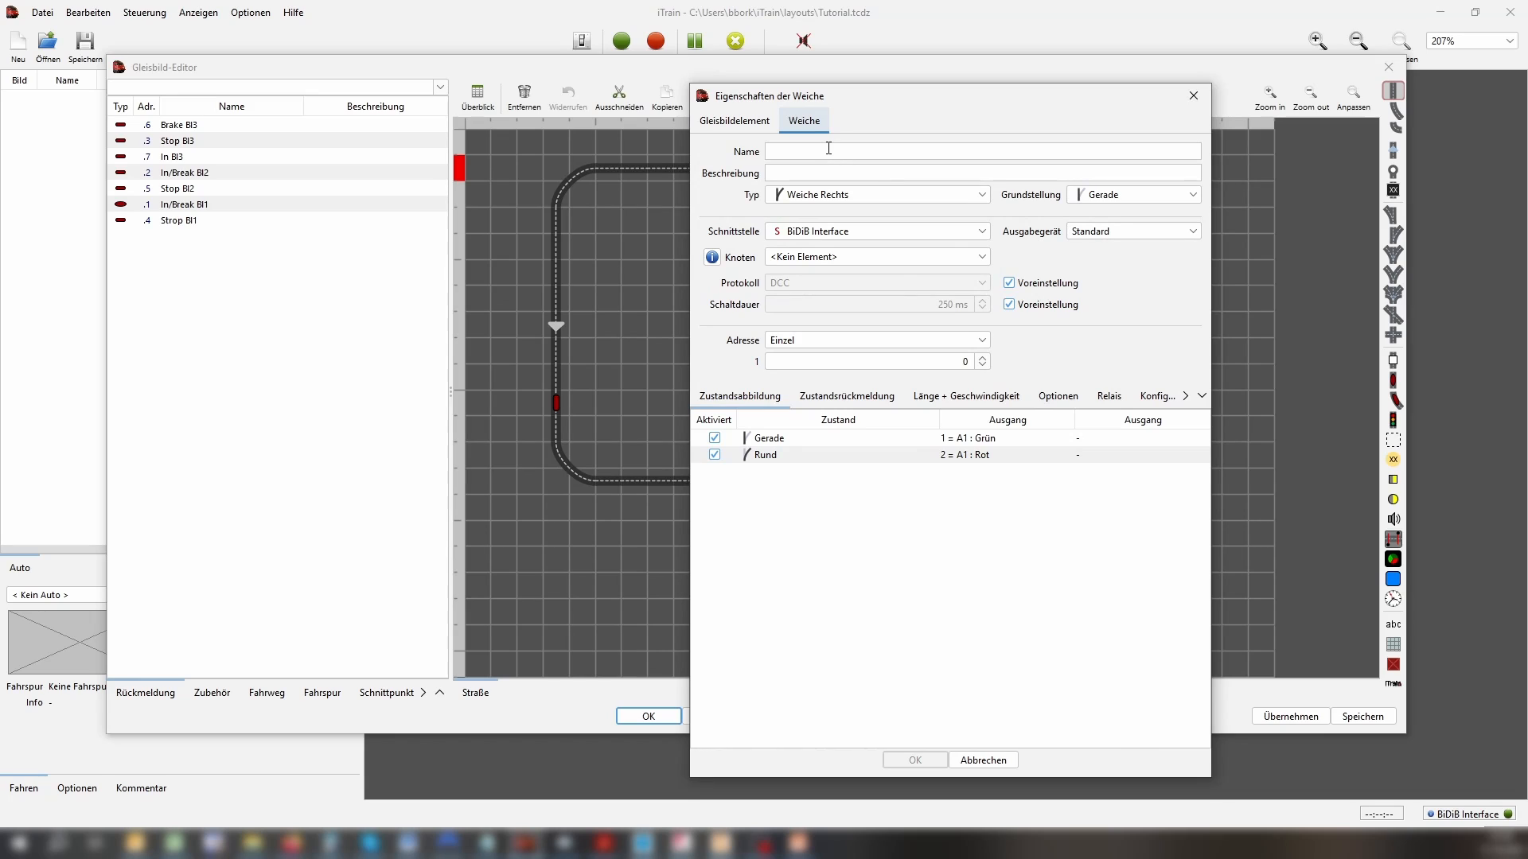
click(828, 148)
text(Weic)
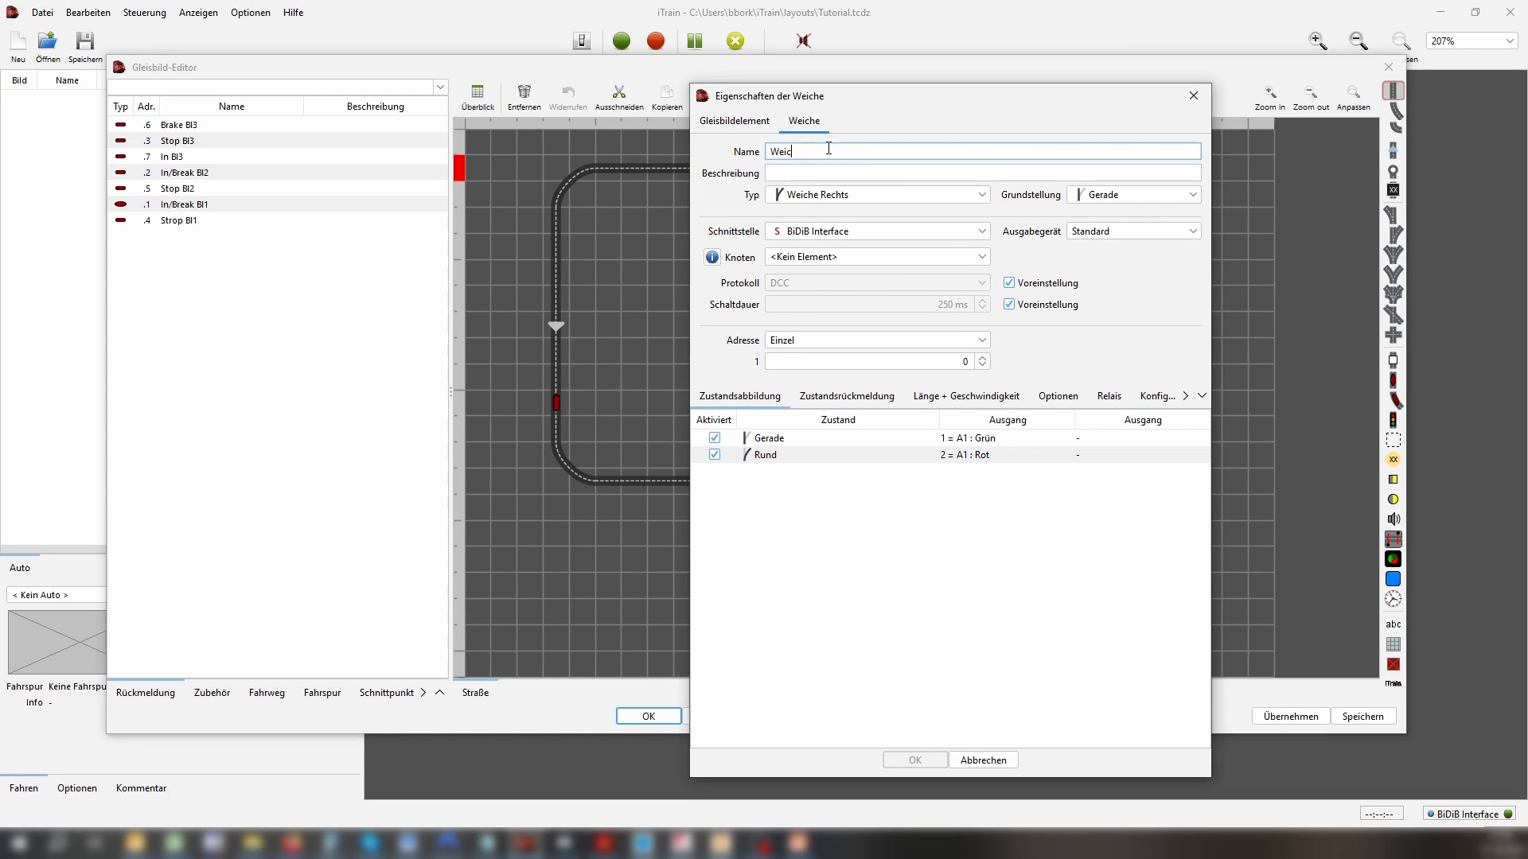
text(he 2)
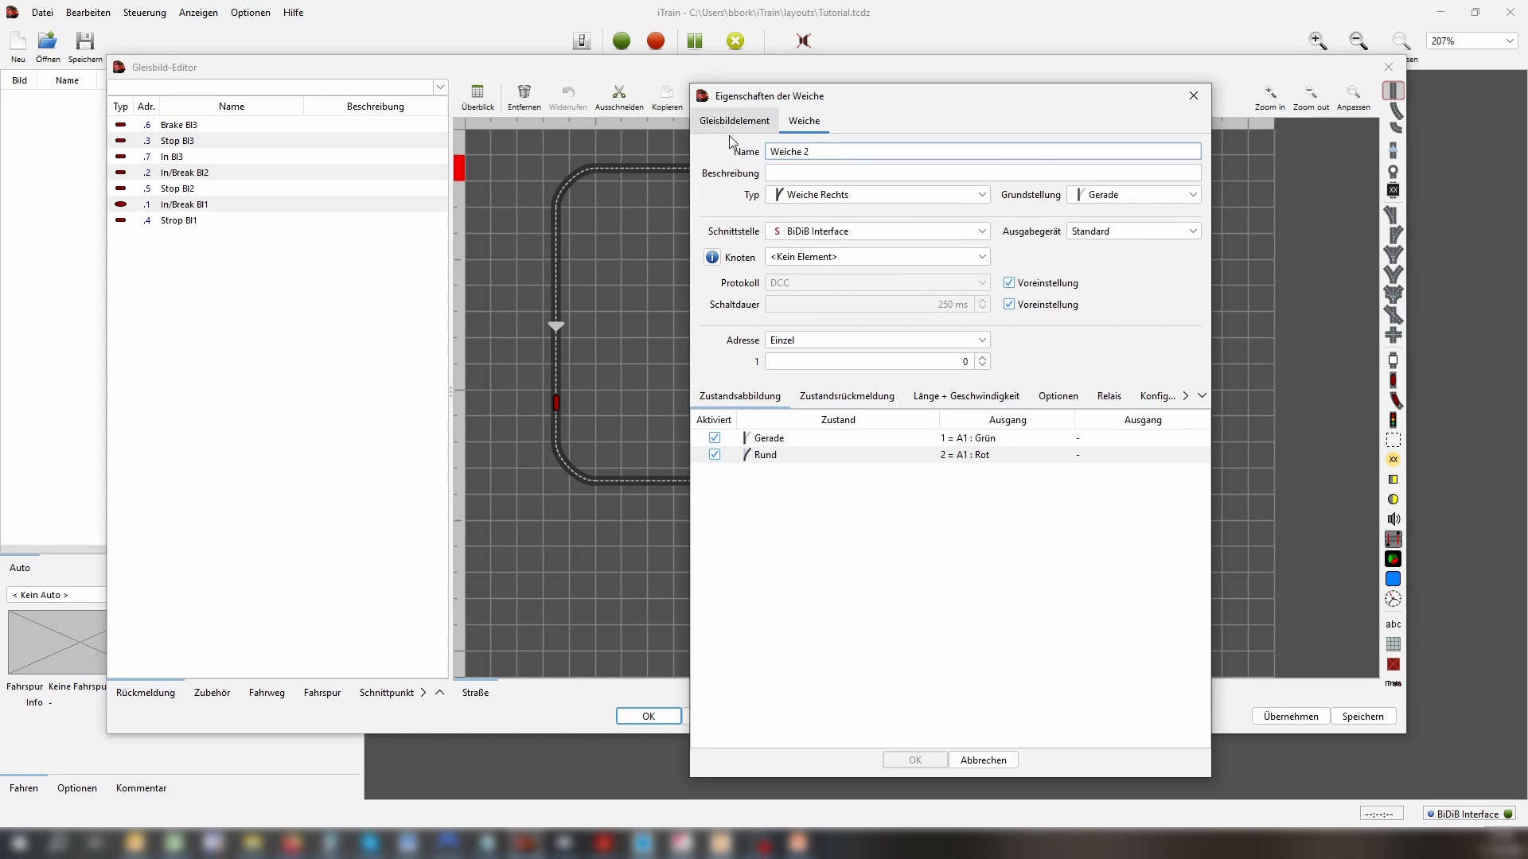
click(849, 345)
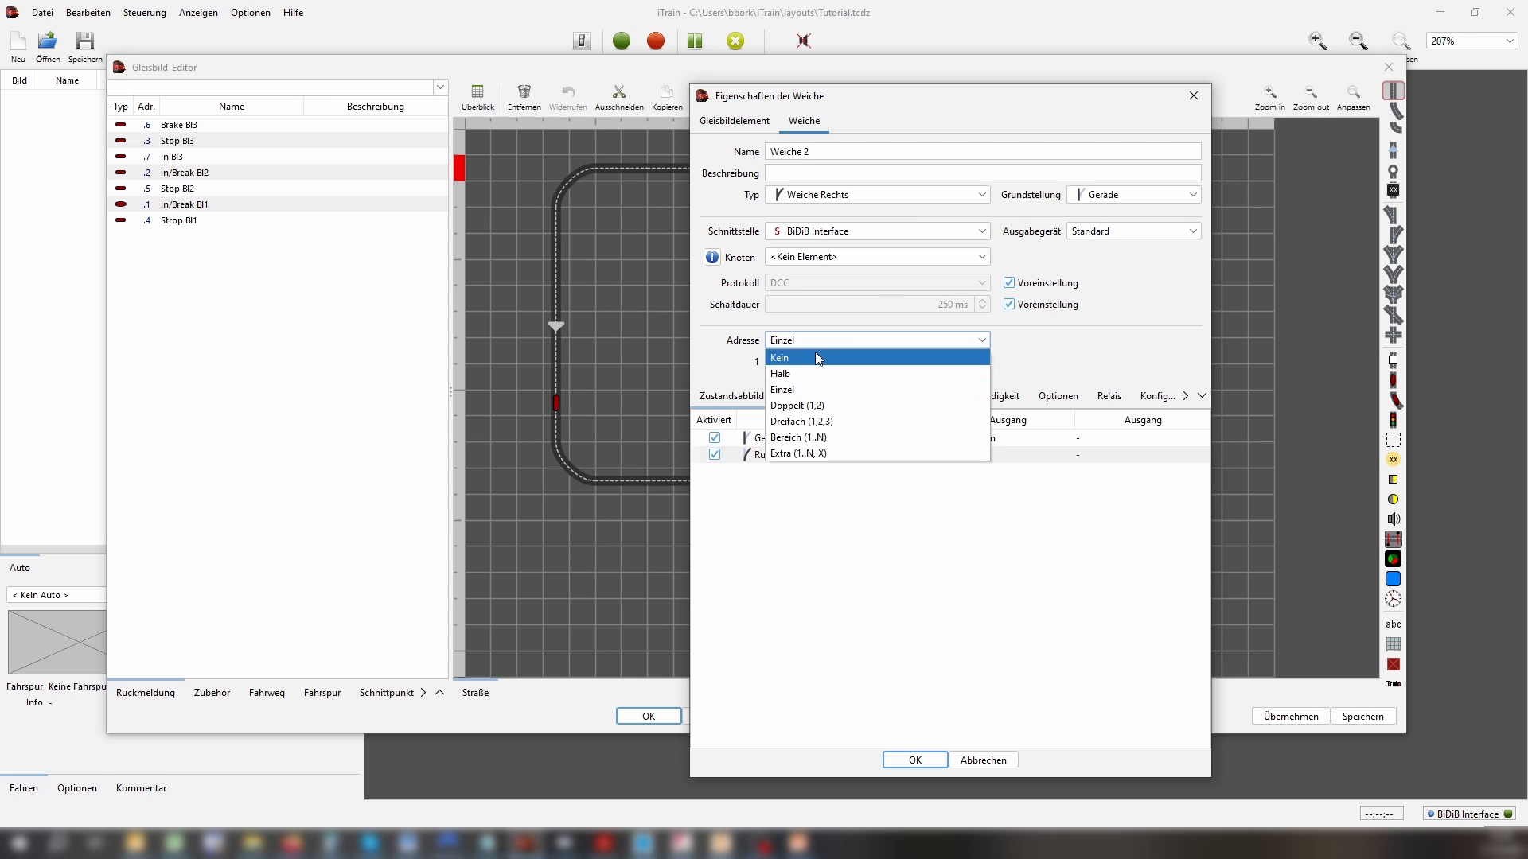
click(820, 355)
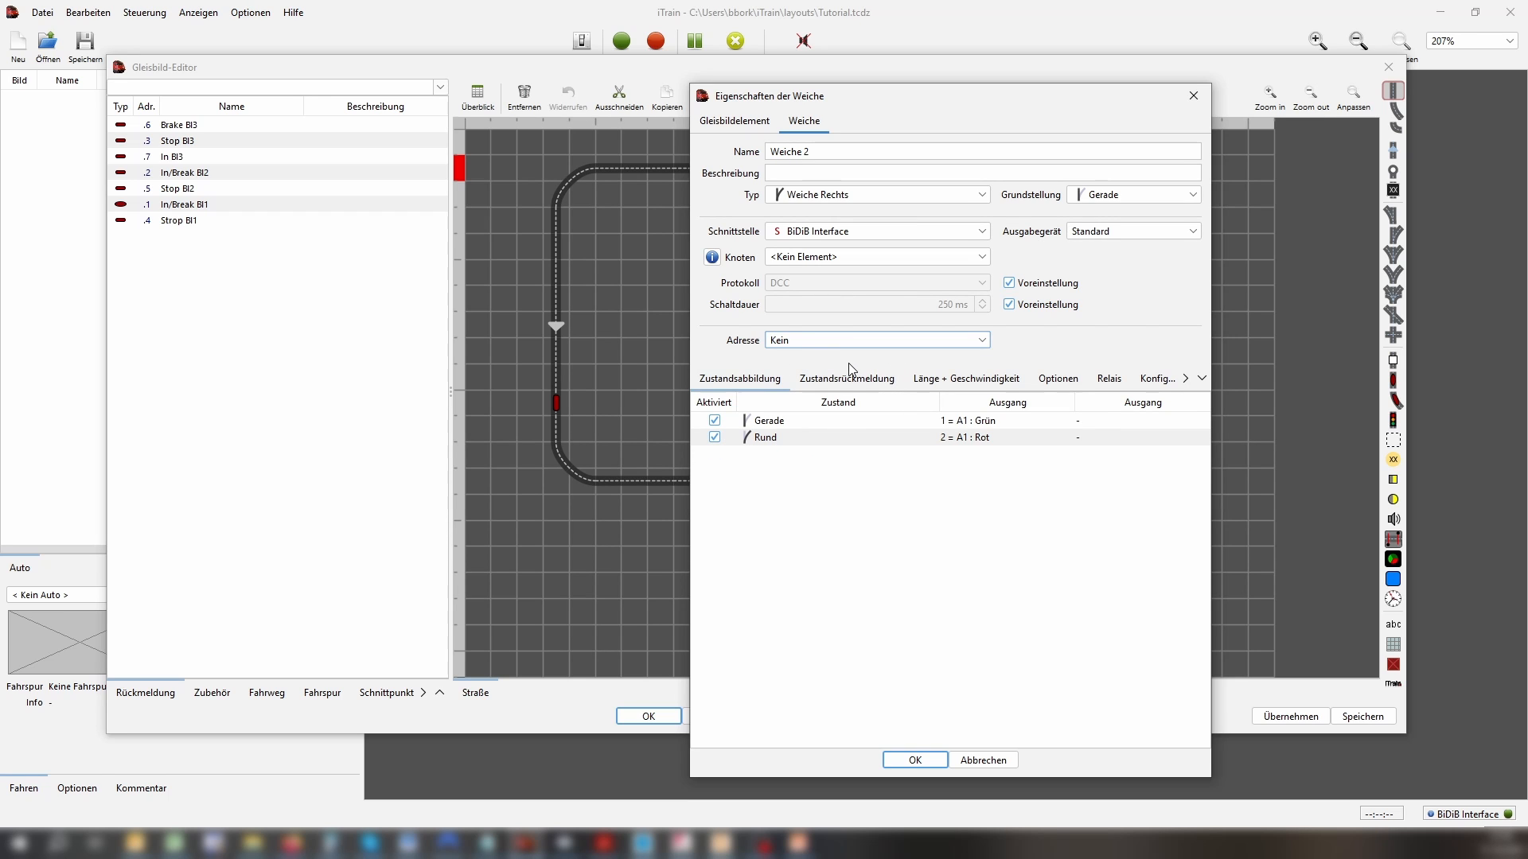
click(915, 760)
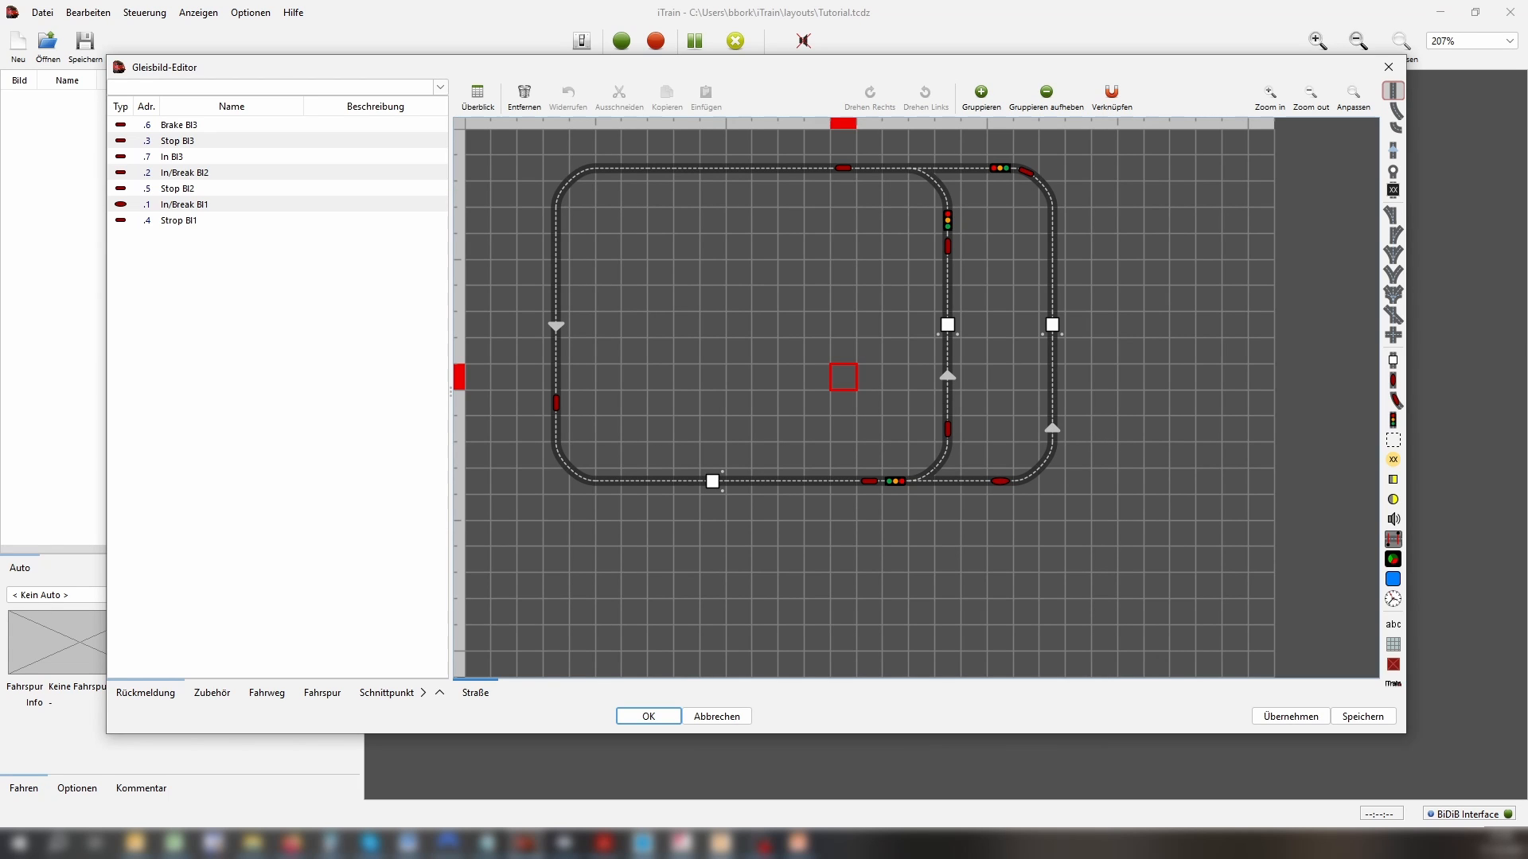
click(1370, 718)
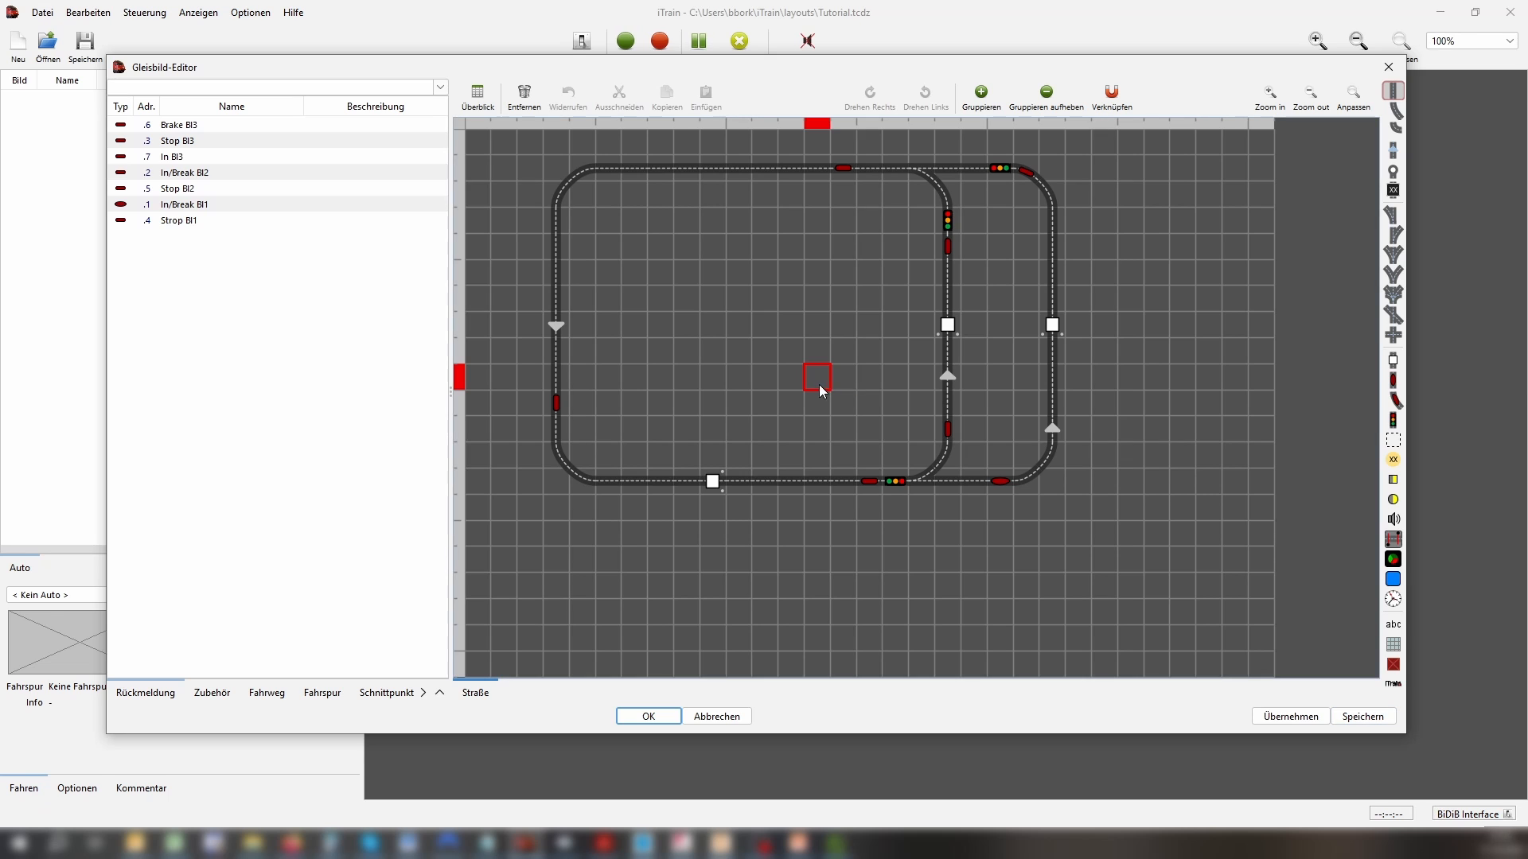
Step: Set the lengths of Weiche 2 to 5 cm for both the Gerade and Rund states
click(925, 174)
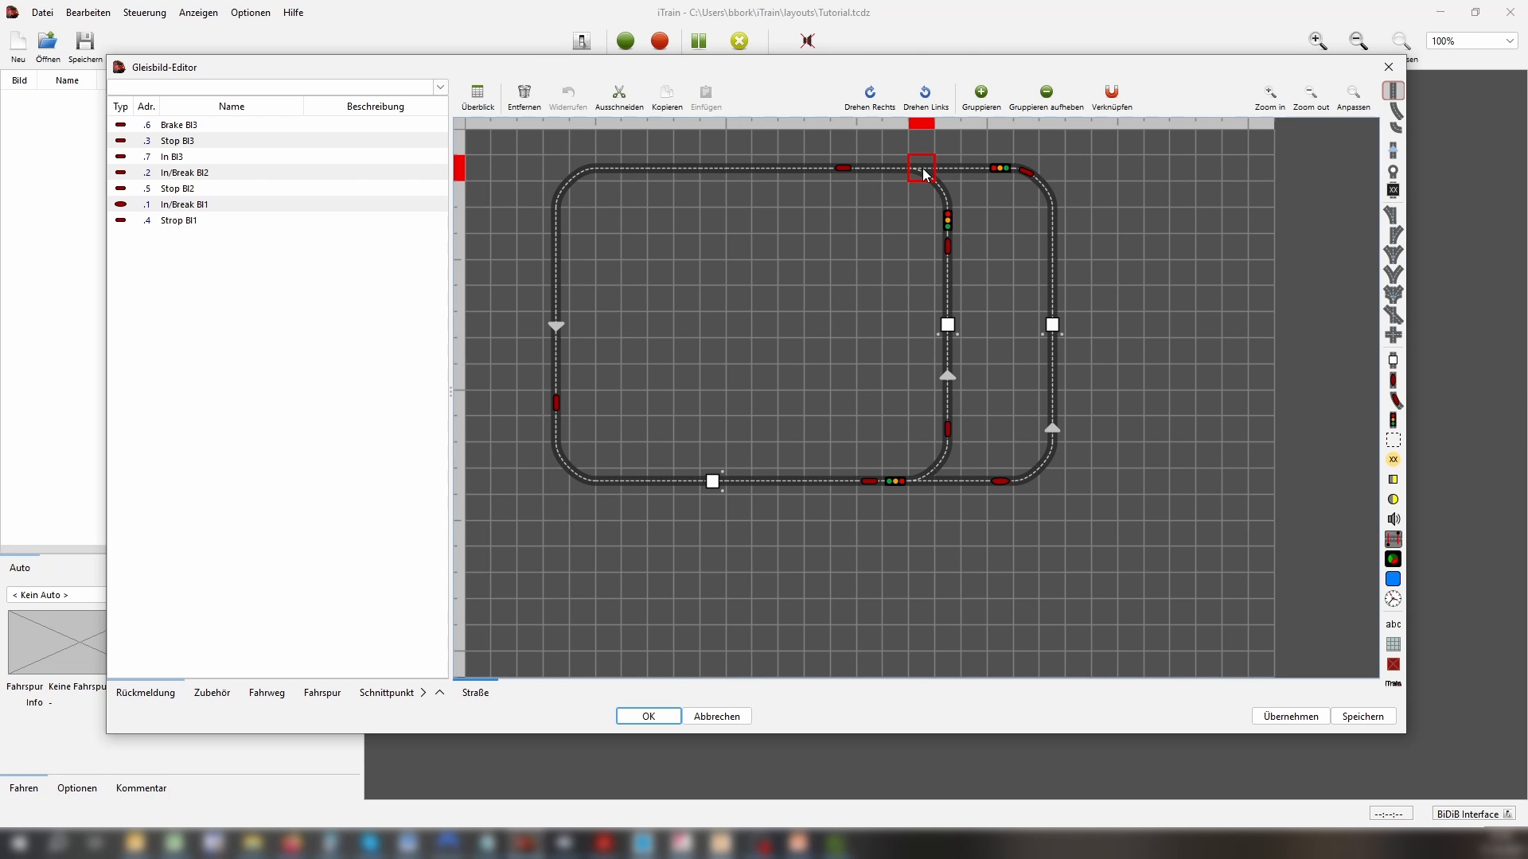
double_click(923, 179)
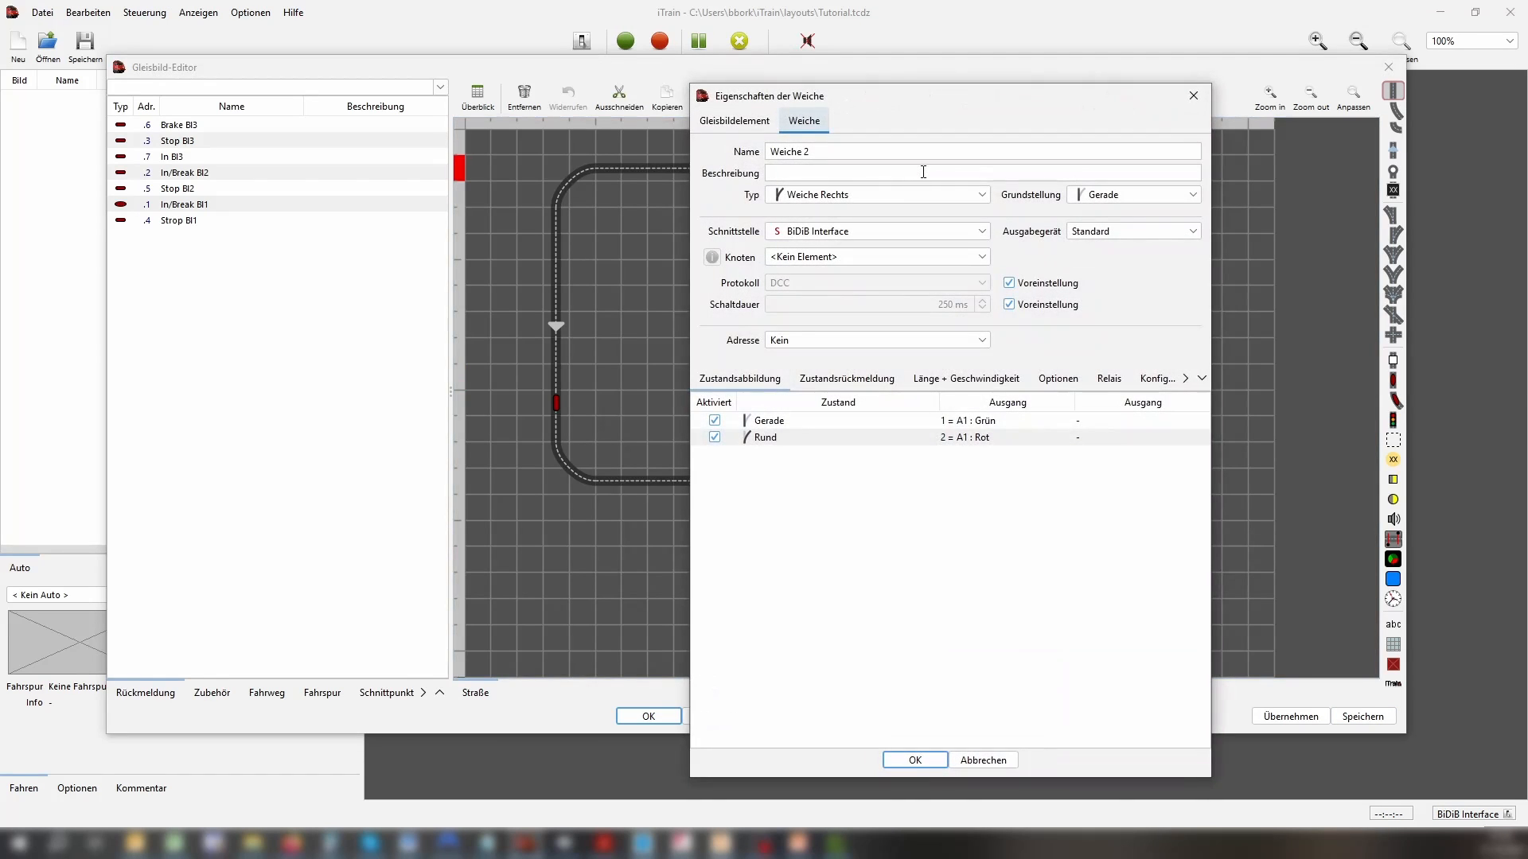
click(939, 385)
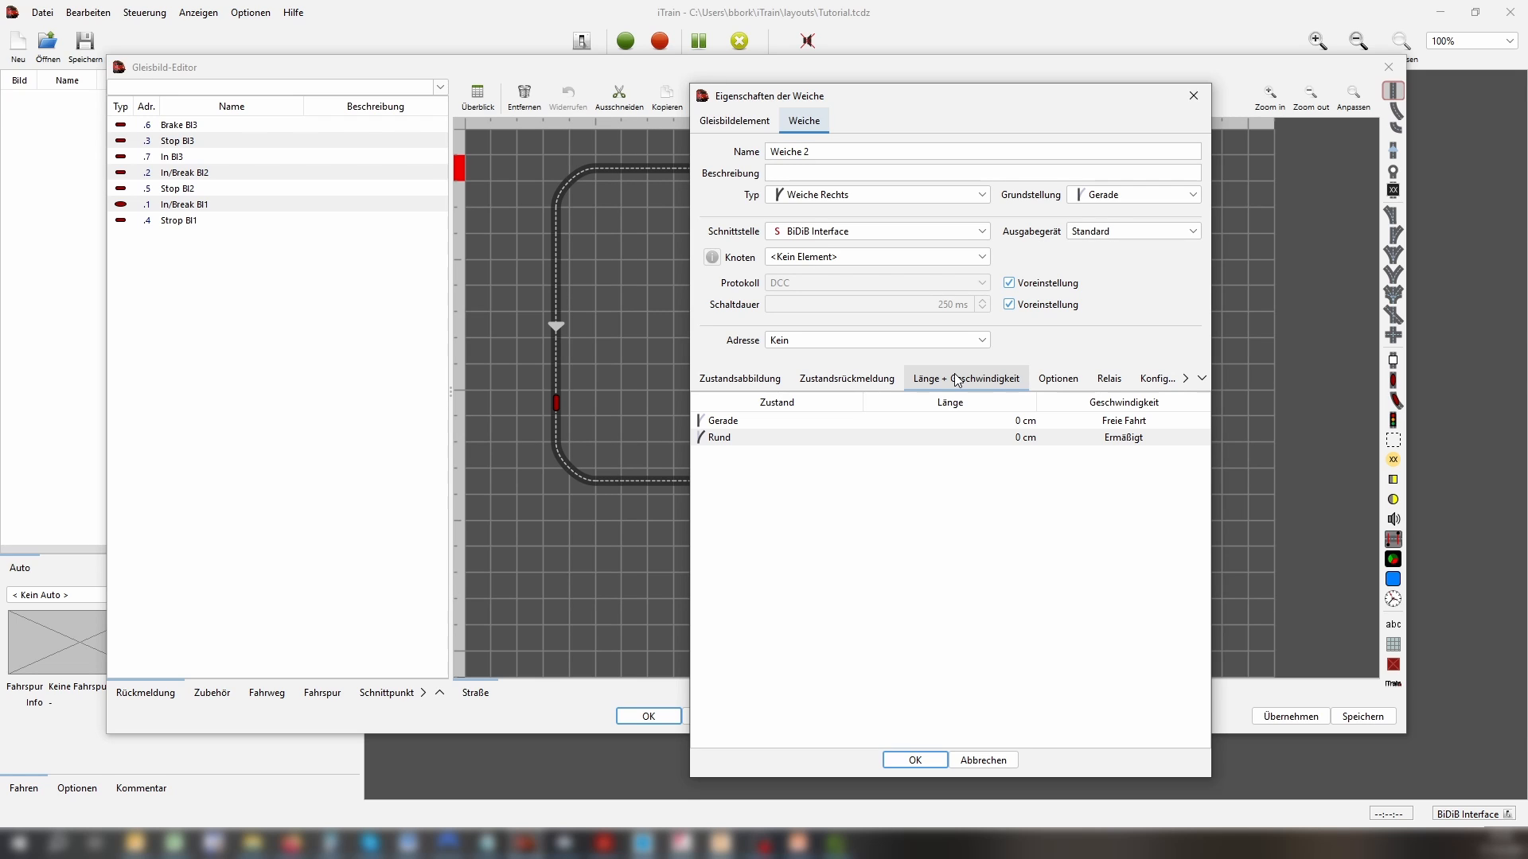
click(1022, 422)
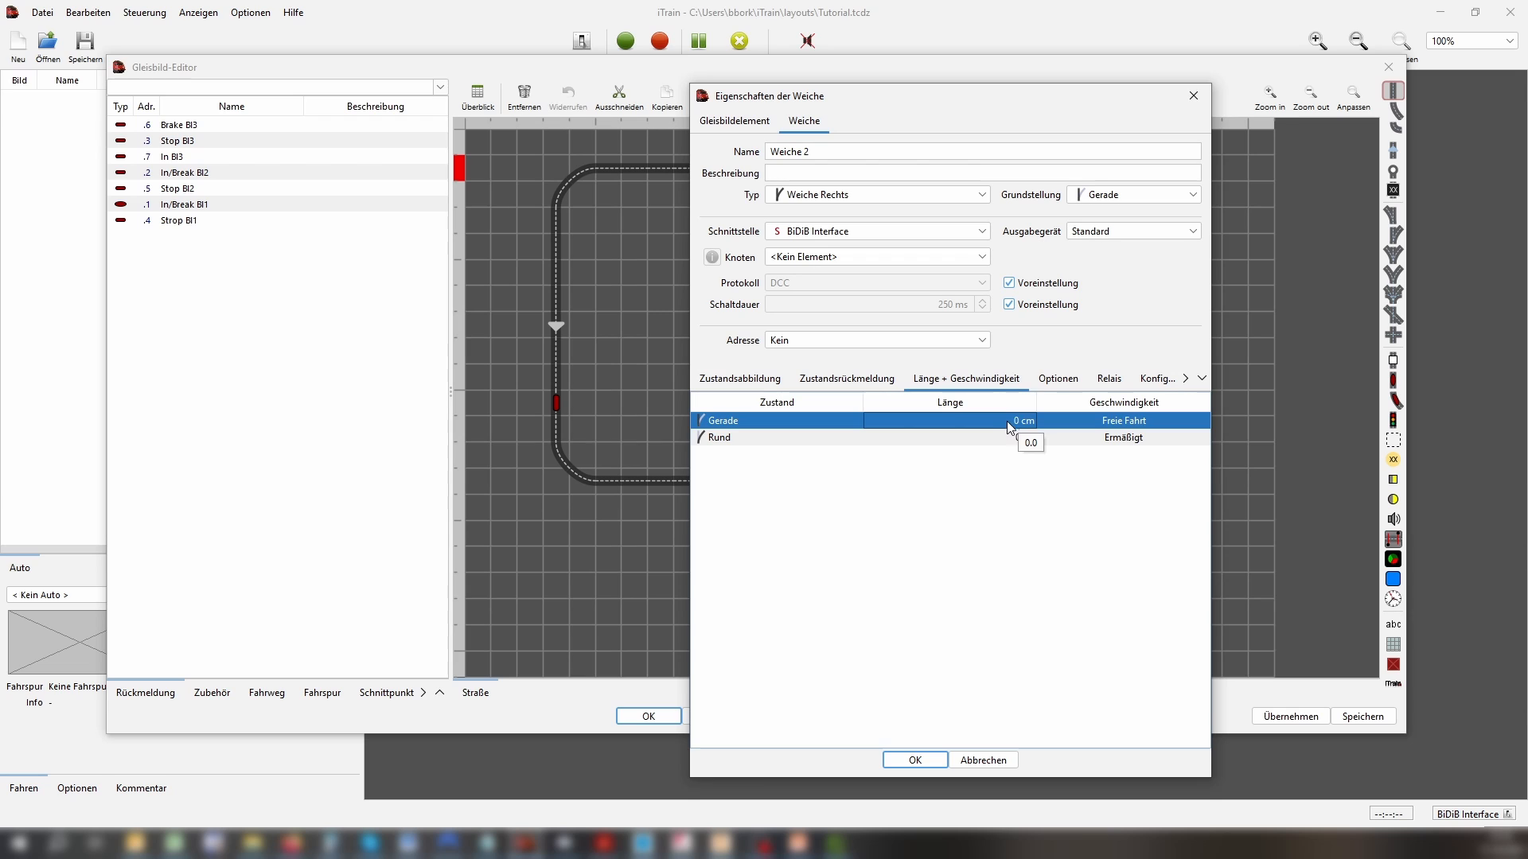
click(1020, 421)
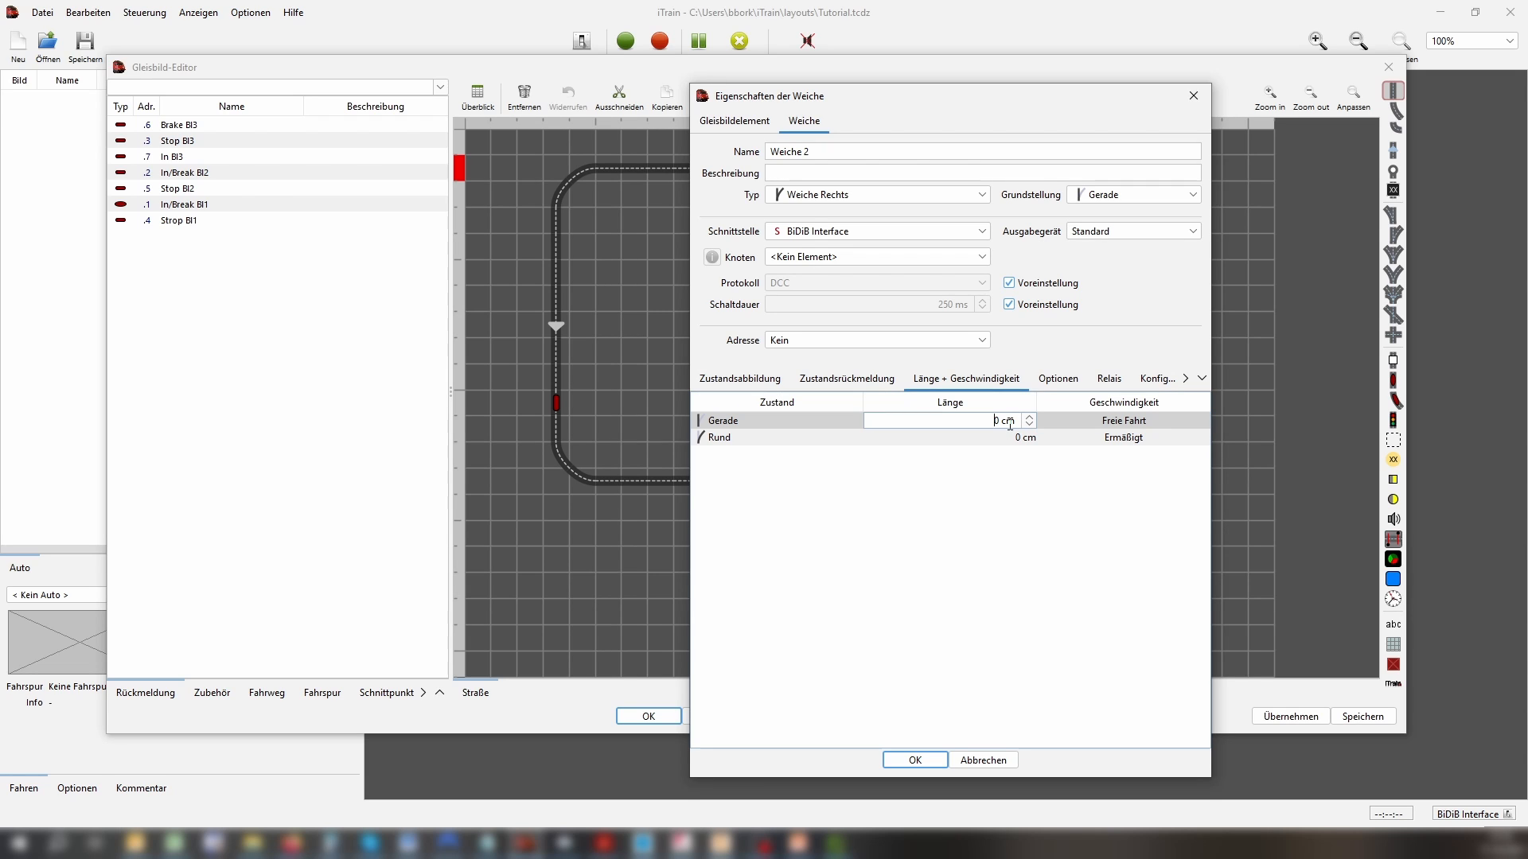
key(Delete)
text(5)
click(1018, 444)
click(1018, 445)
key(Delete)
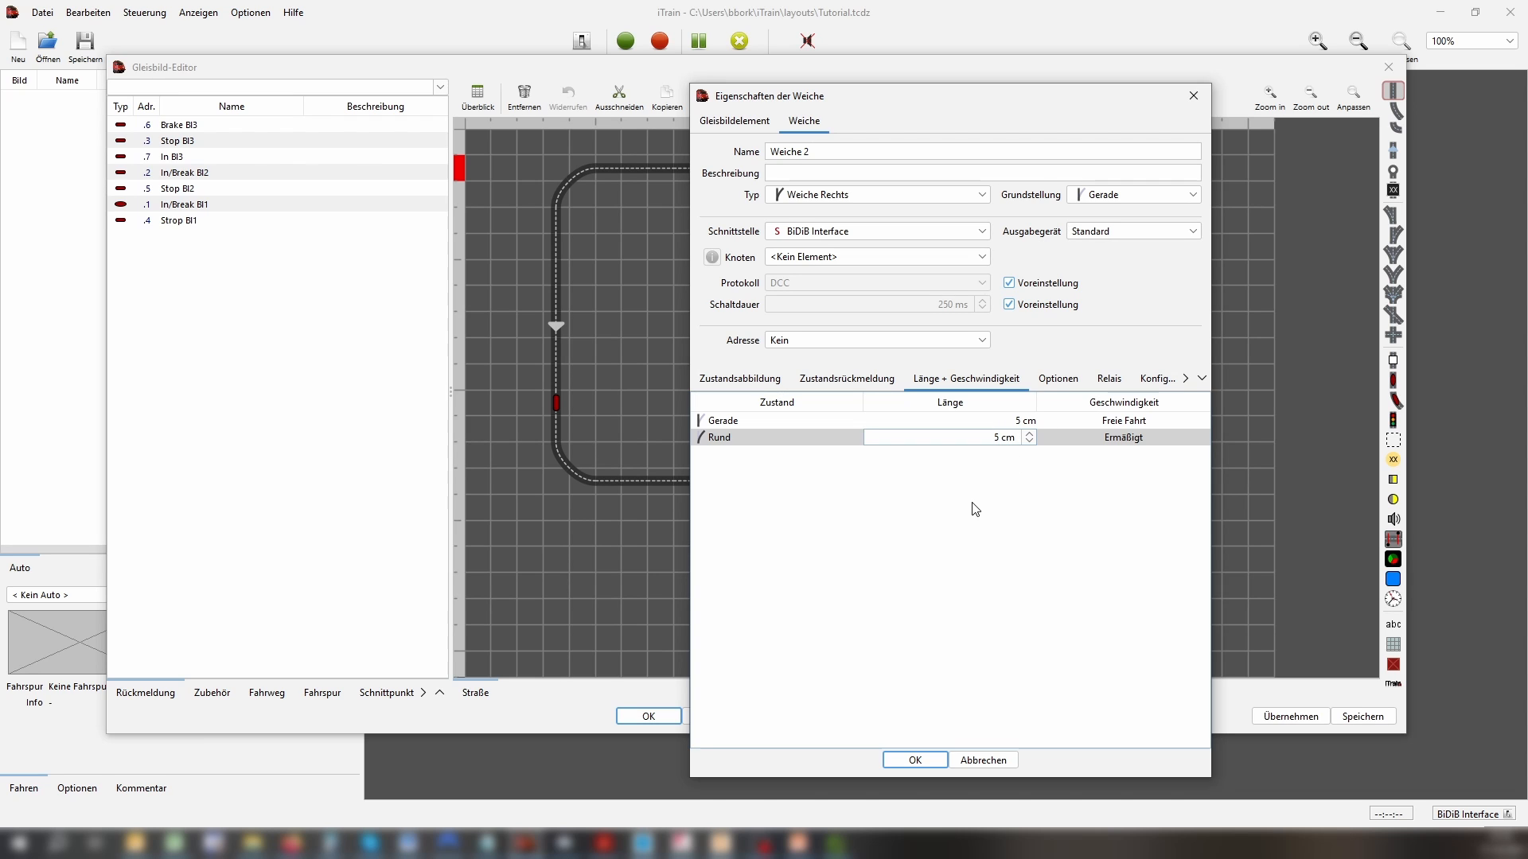
click(907, 761)
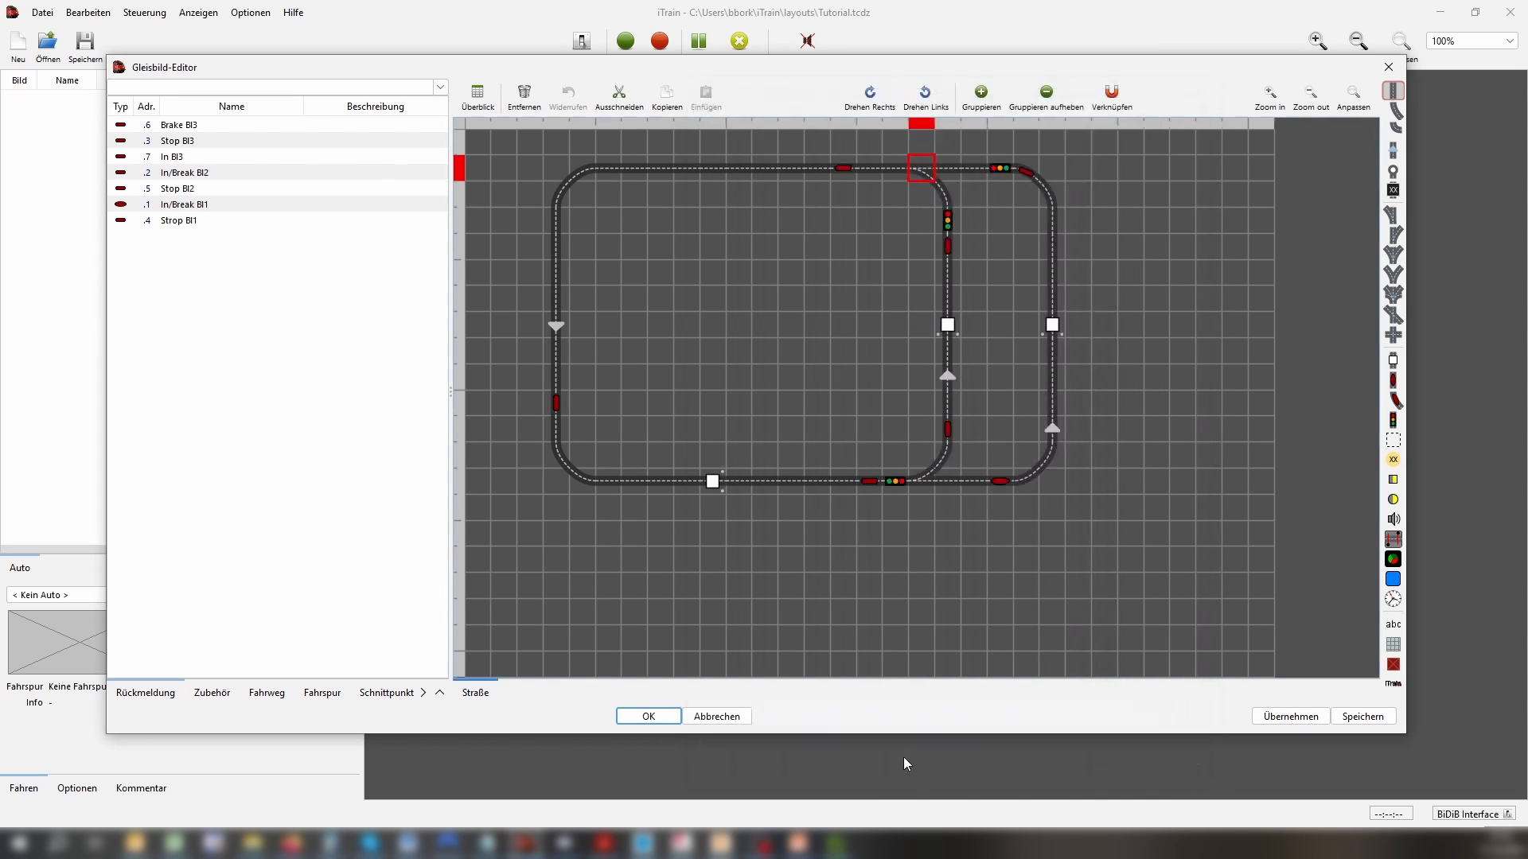
Step: Name the lower turnout Weiche 1, keep BiDiB Interface as its interface, and review the nodes offered for it
click(921, 485)
double_click(922, 485)
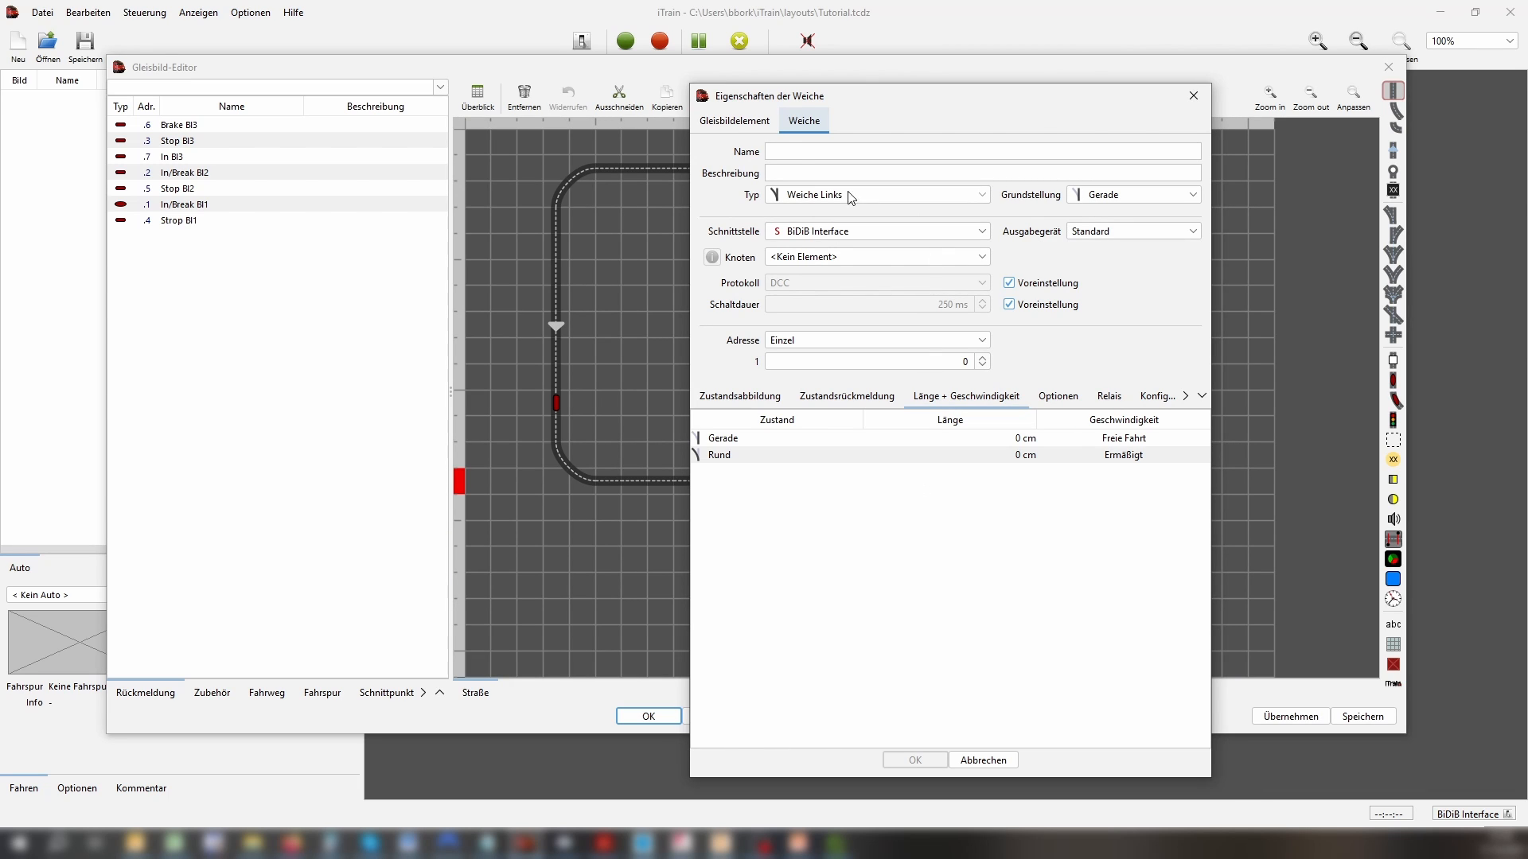
click(788, 151)
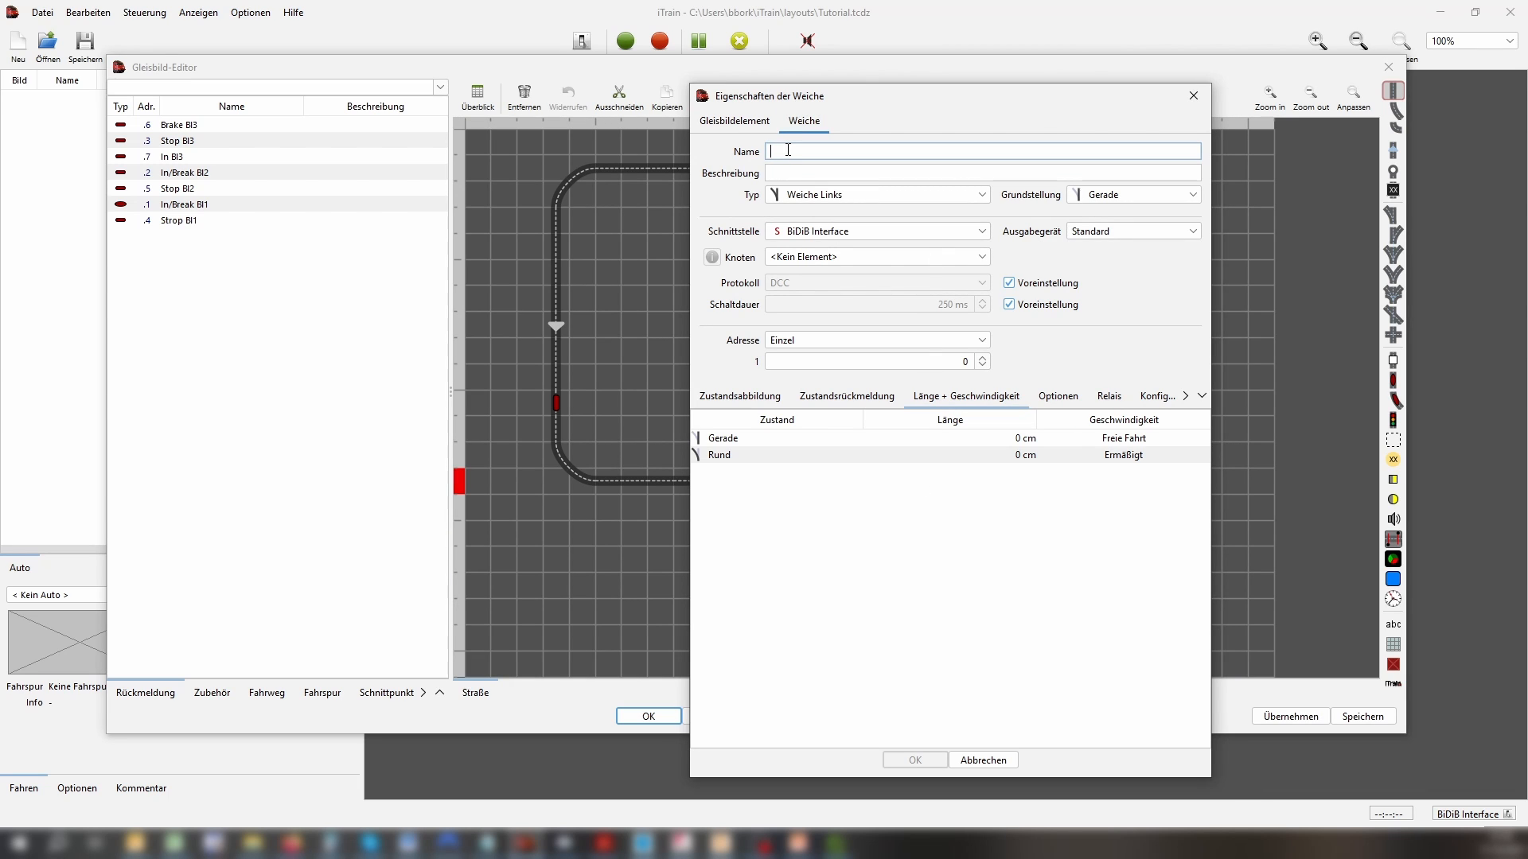
text(Weiche 1)
click(813, 231)
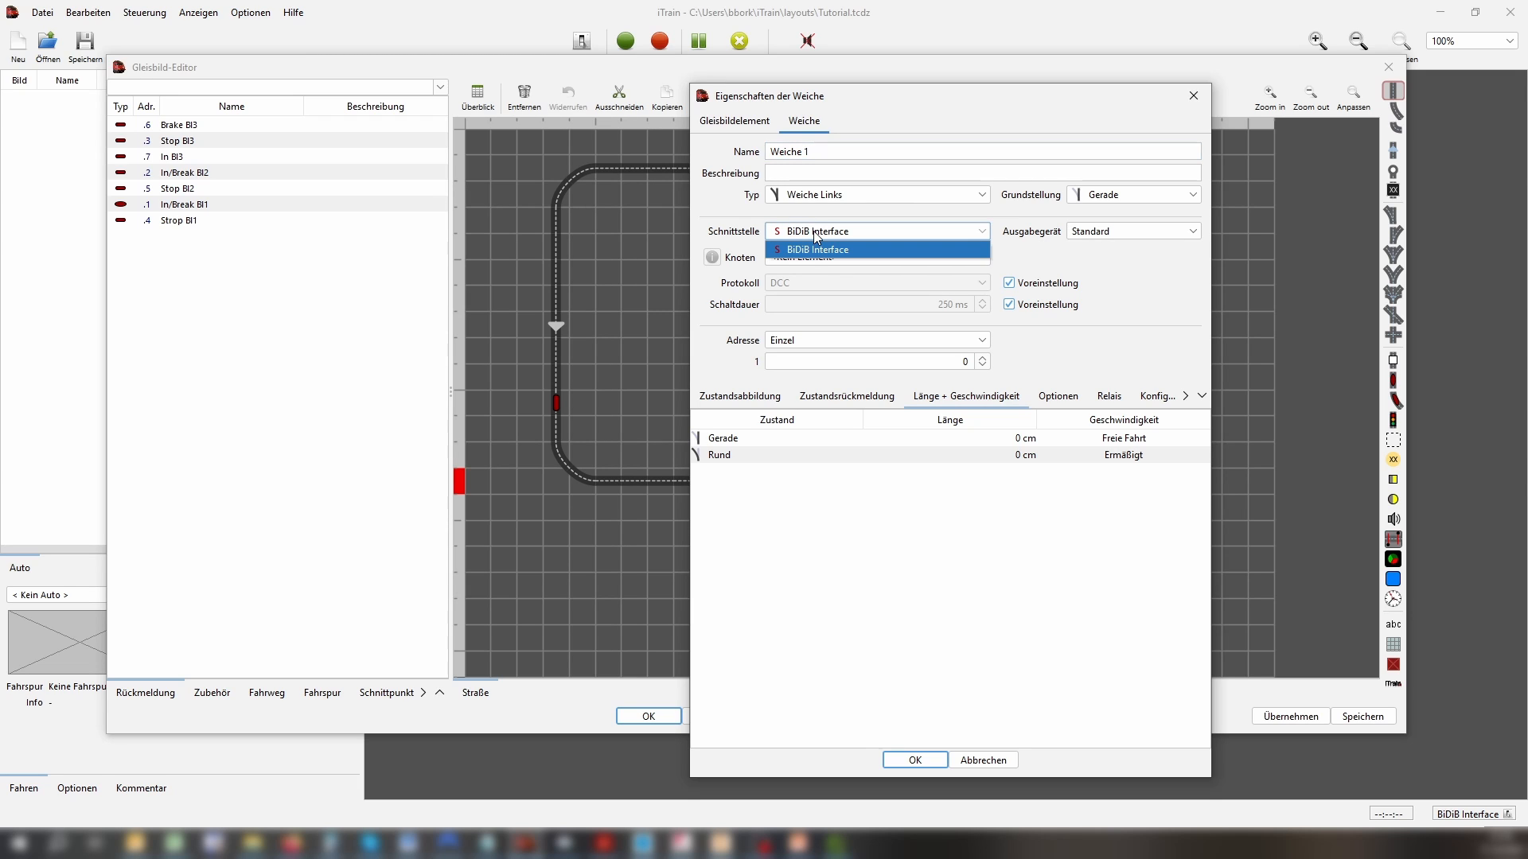
click(814, 234)
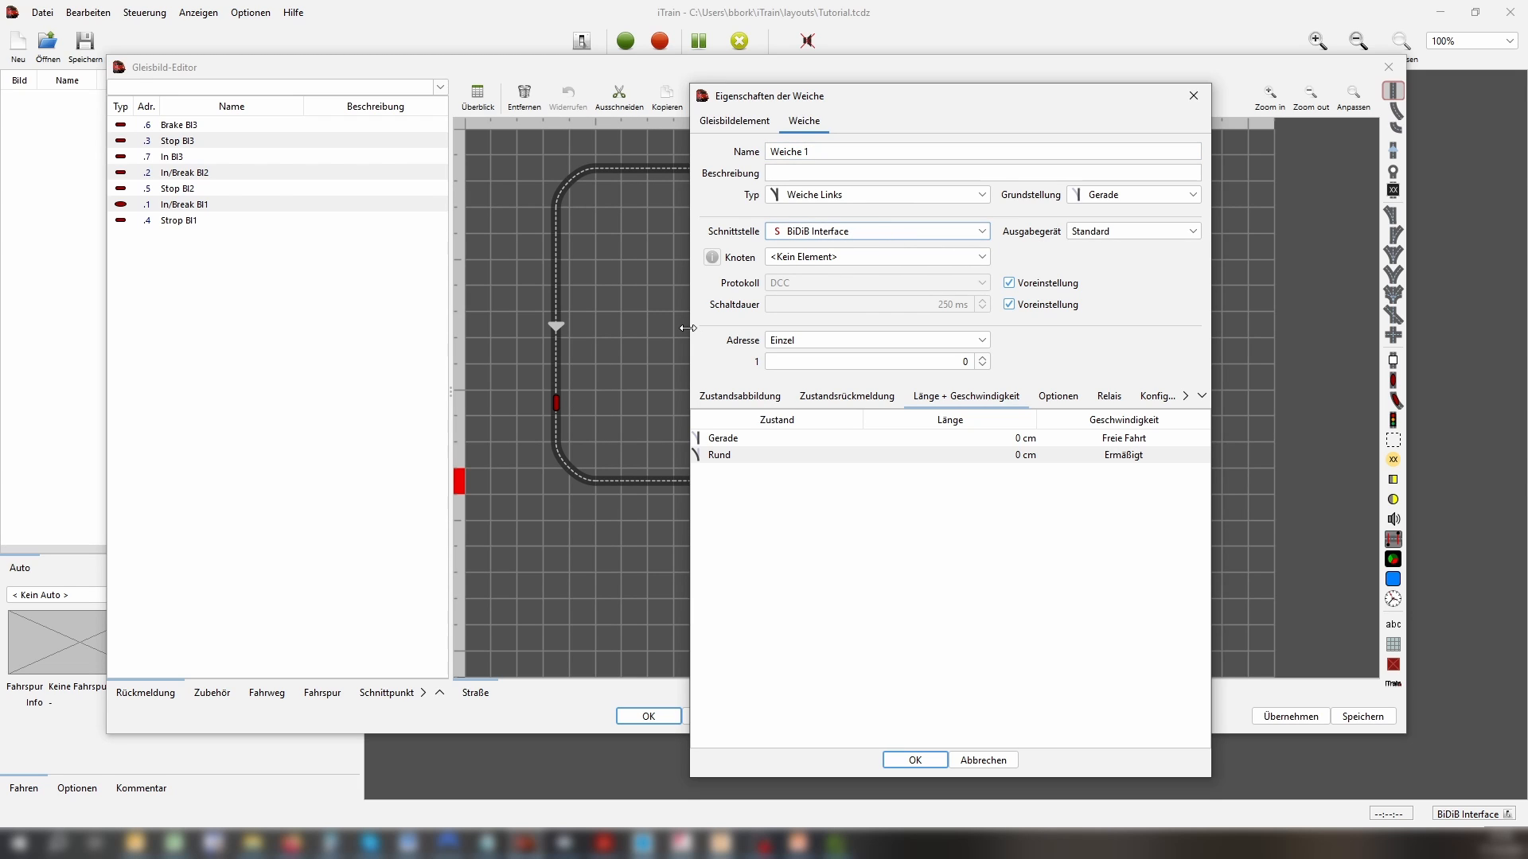
click(831, 256)
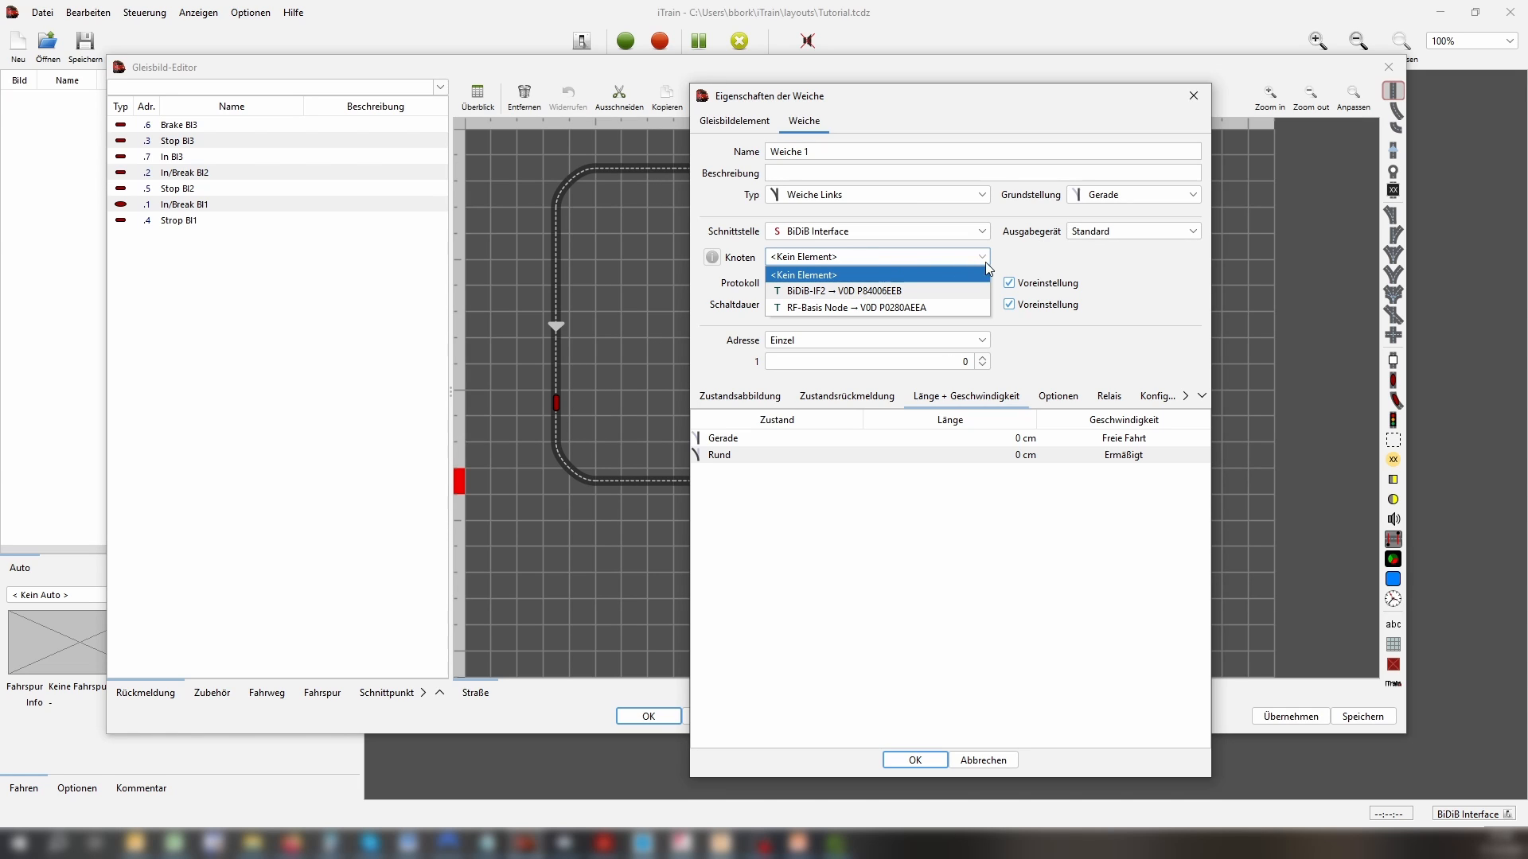
click(1065, 256)
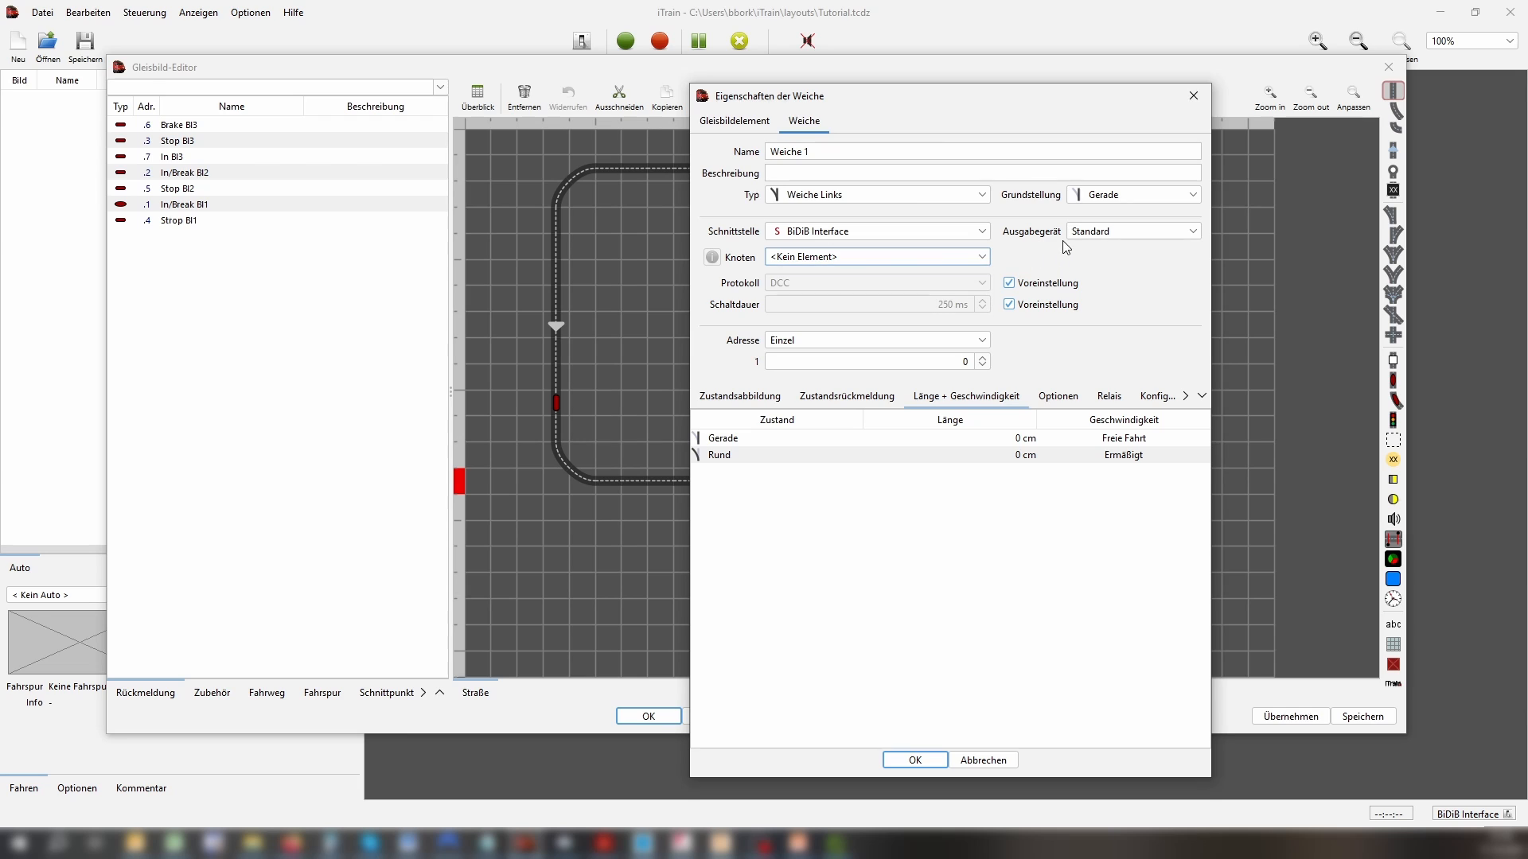
Step: Try Accessory (Bus) as the output device of Weiche 1 and switch it back to Standard
click(1118, 233)
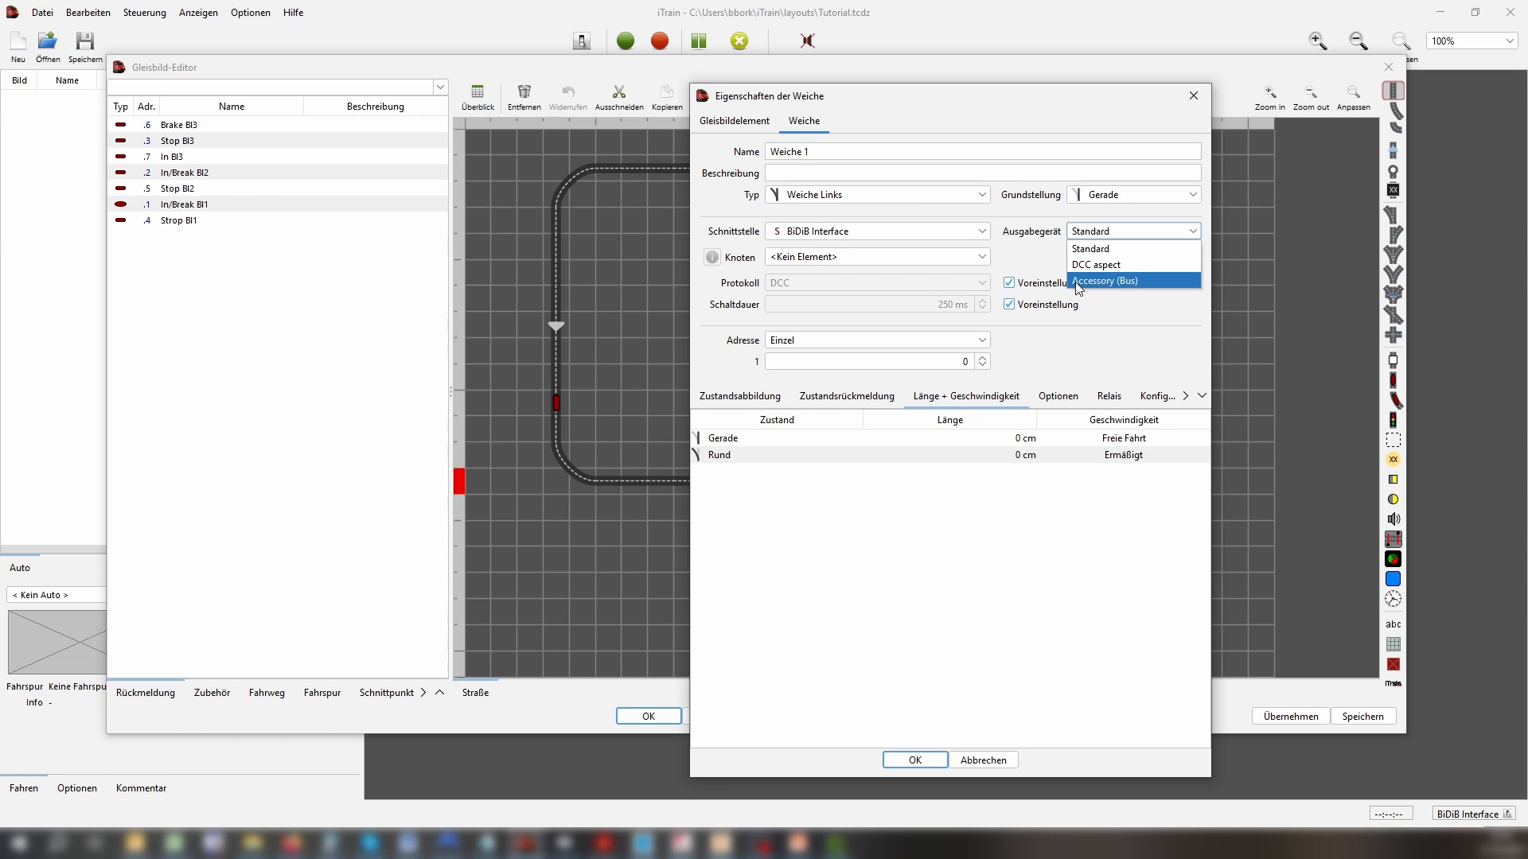
click(1122, 281)
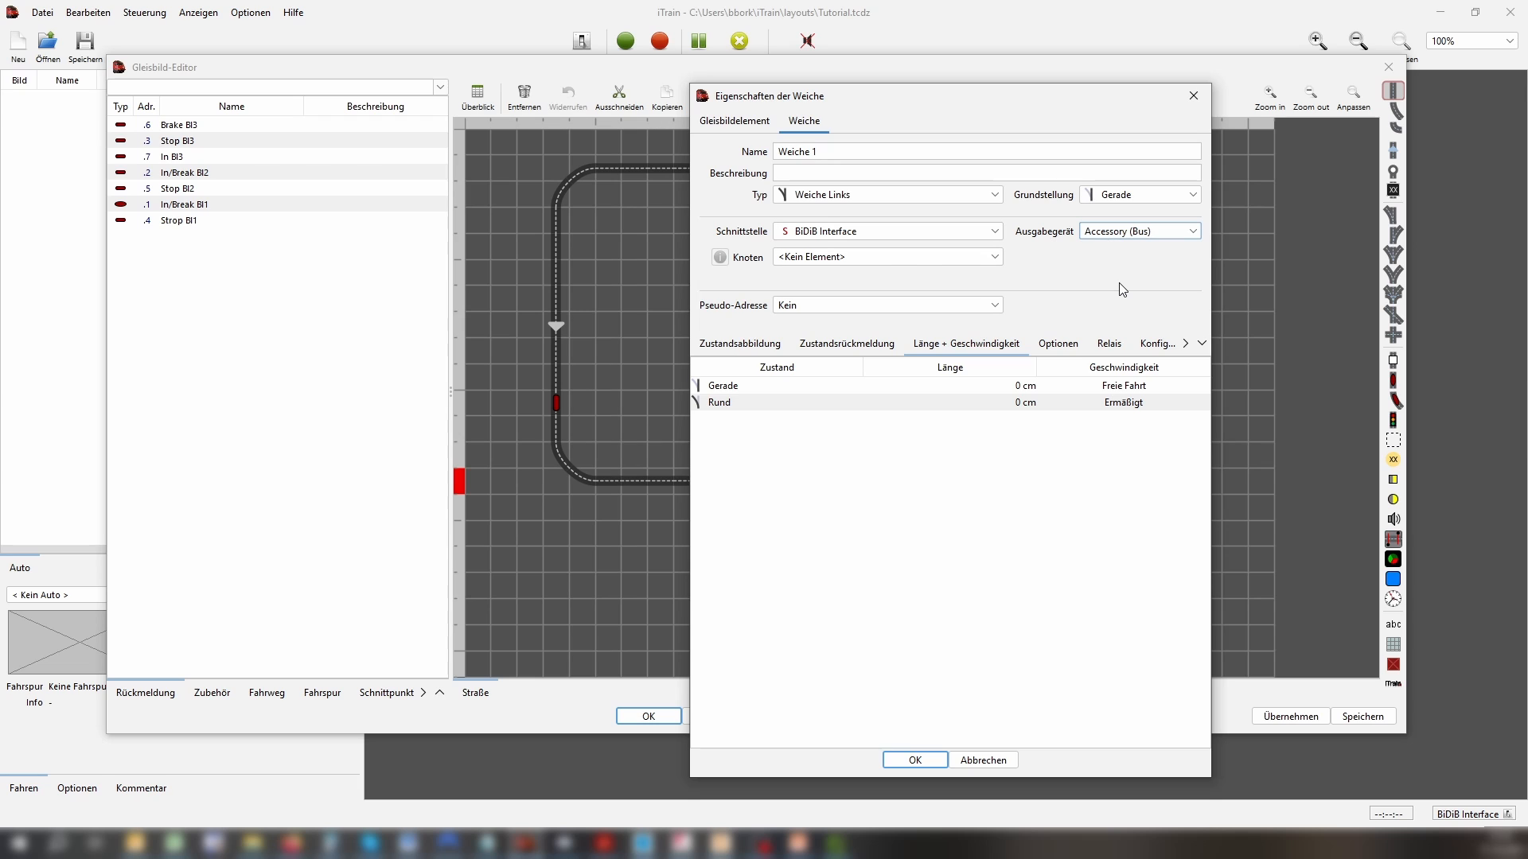
click(1114, 232)
click(1101, 252)
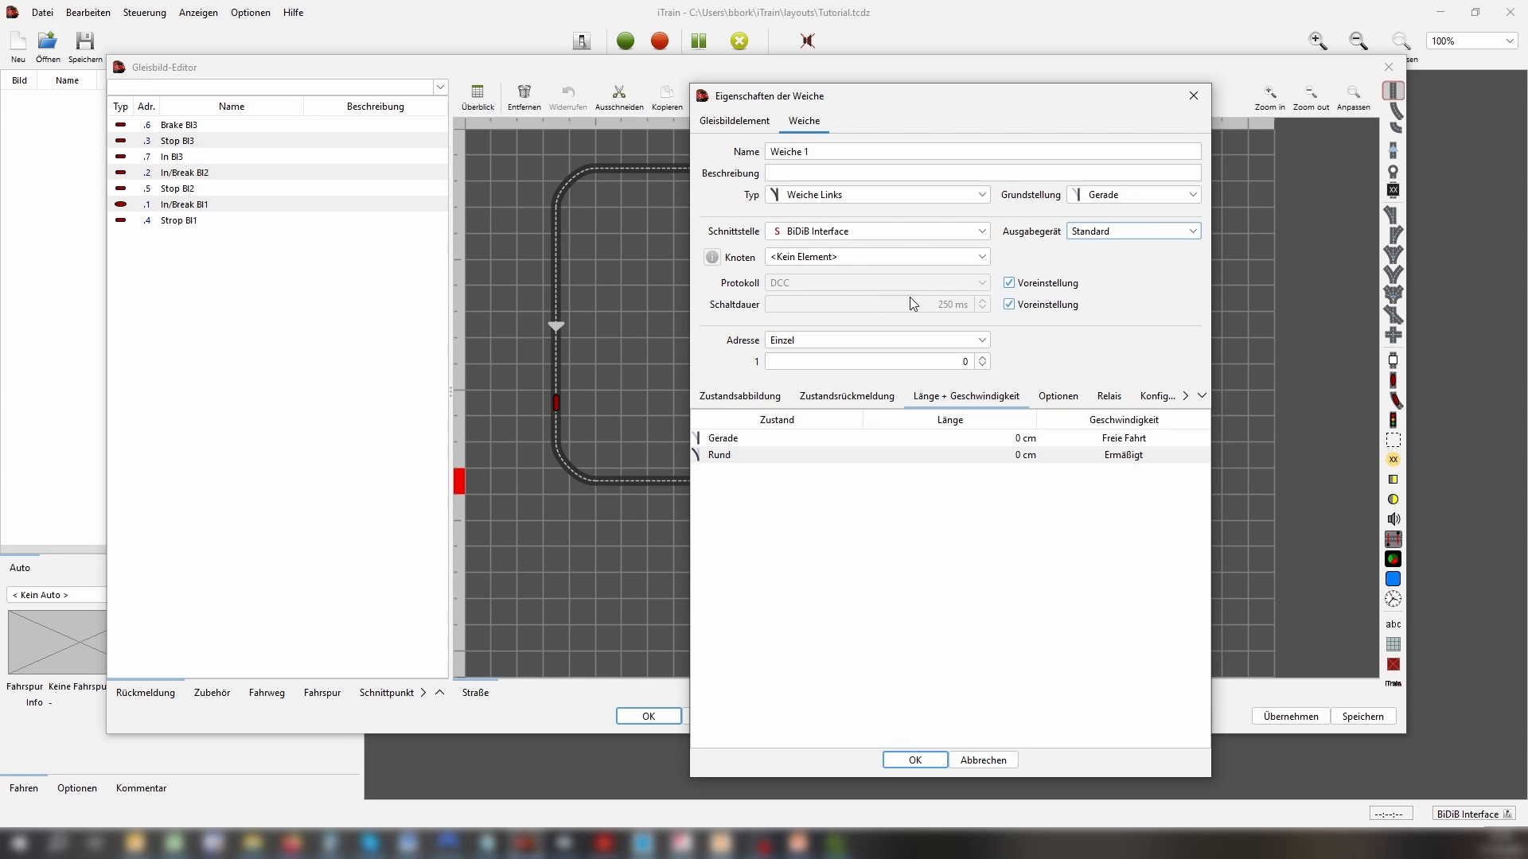
Step: Set the output device of Weiche 1 to Accessory (Bus)
click(1141, 230)
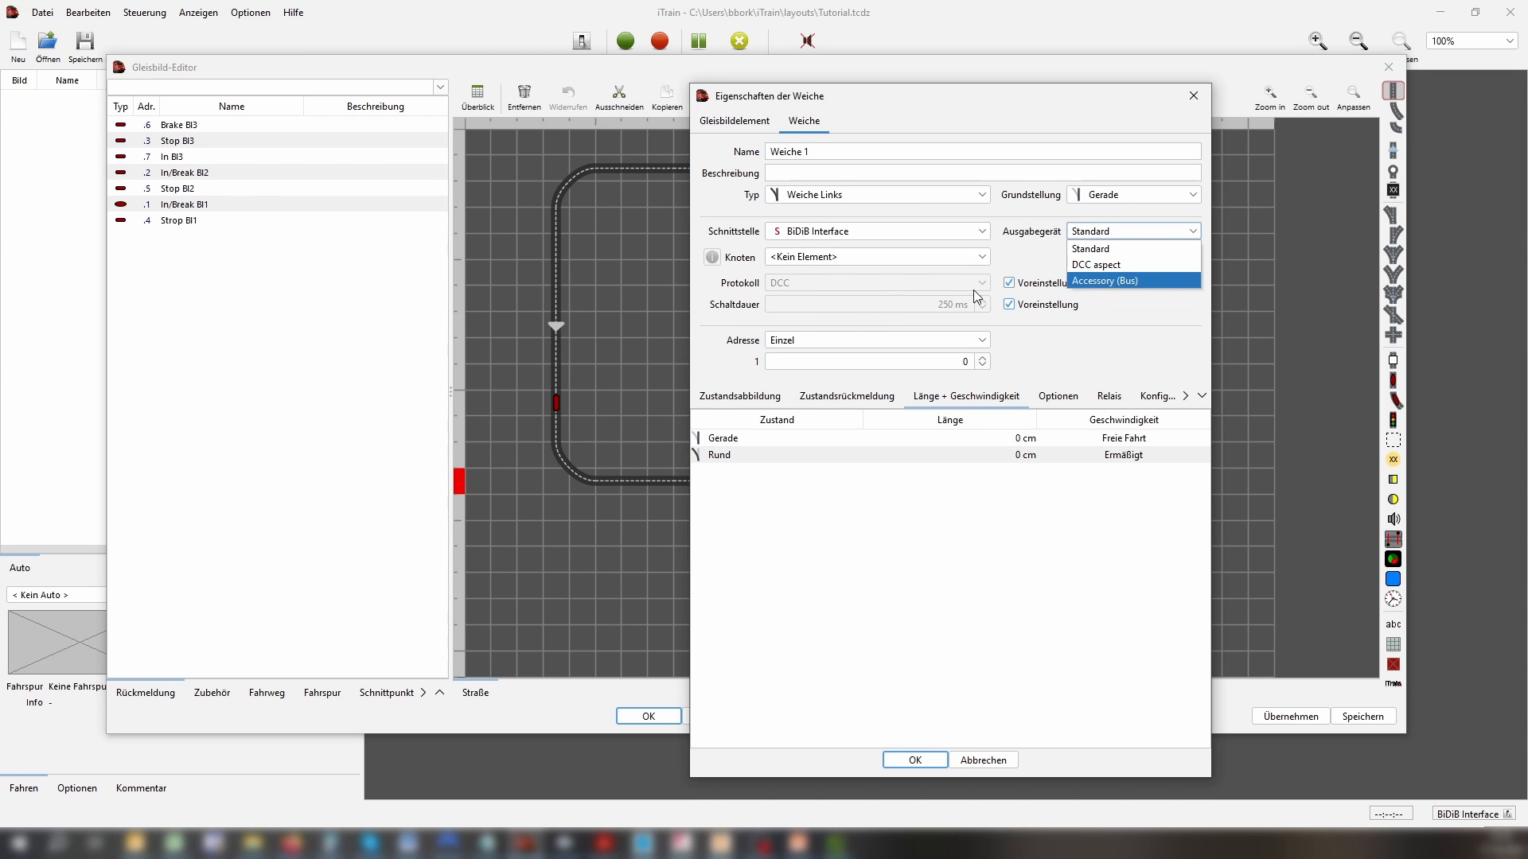
click(1106, 280)
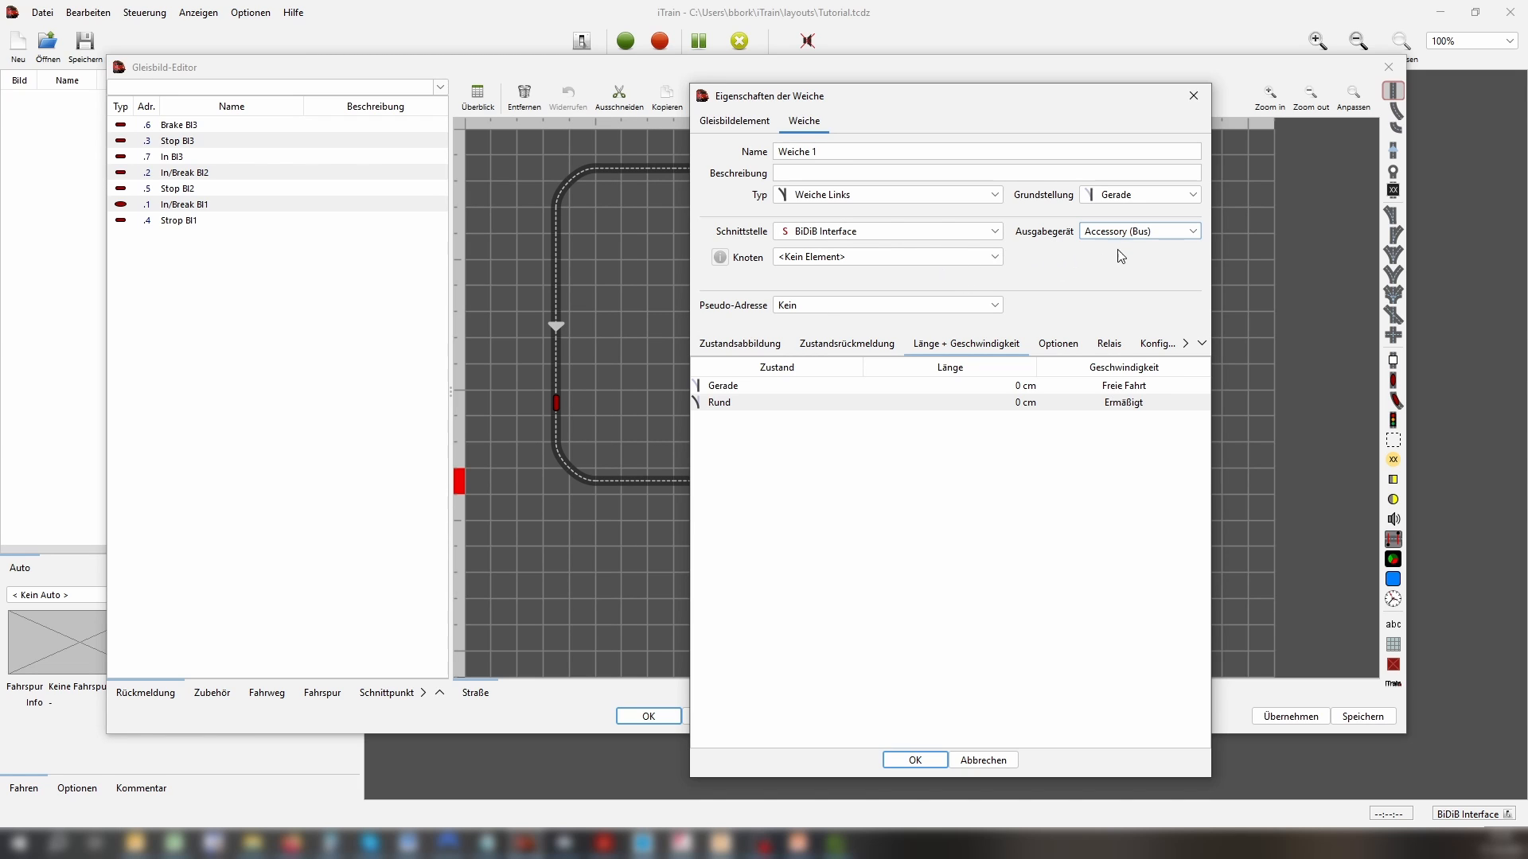
Step: Assign the LightControl 1 node to Weiche 1 and show its state mapping
click(824, 258)
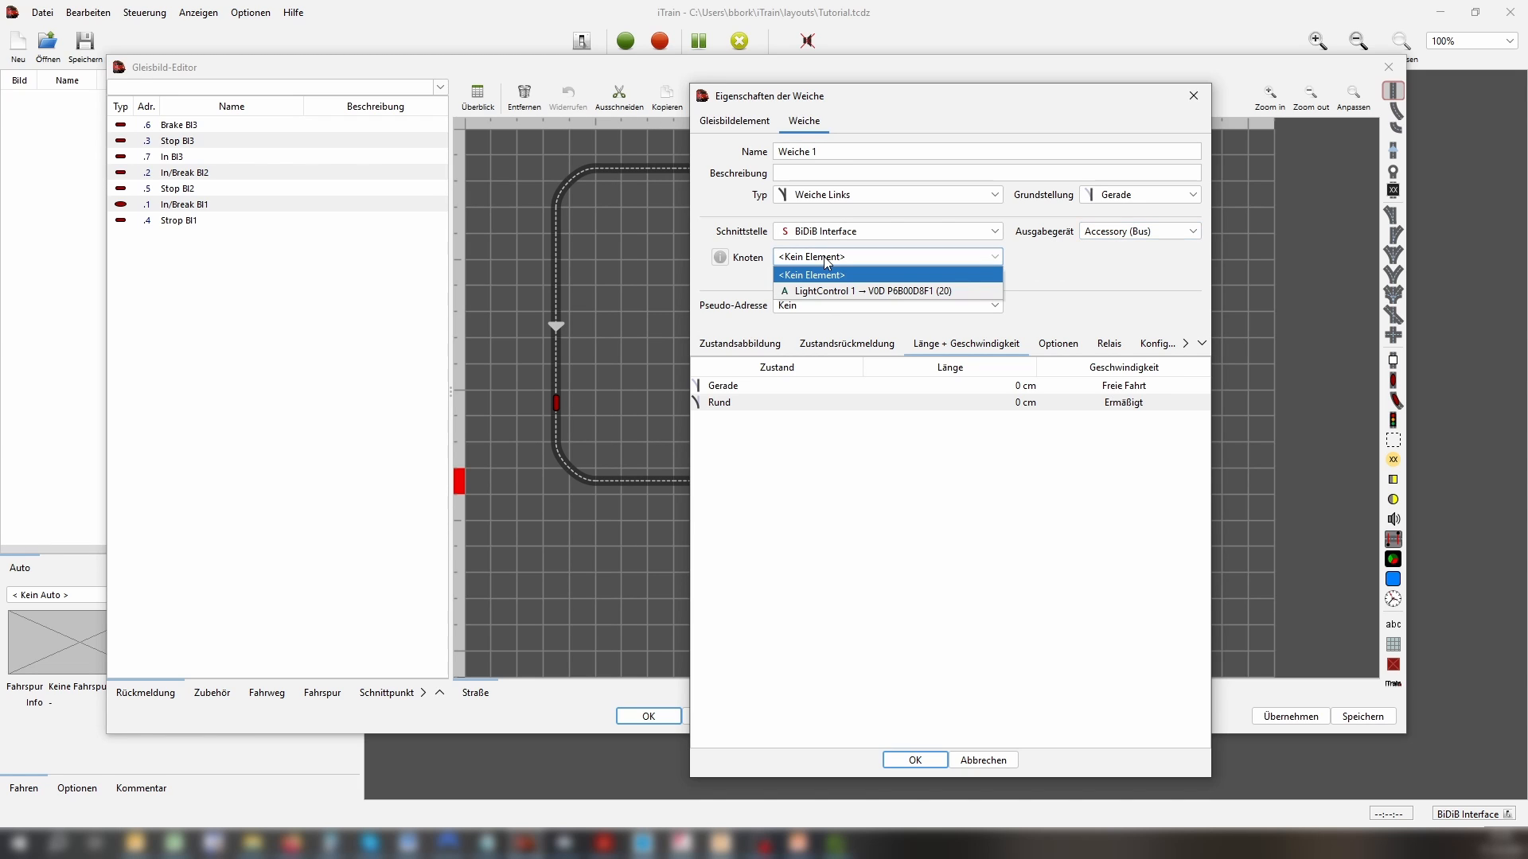
click(909, 291)
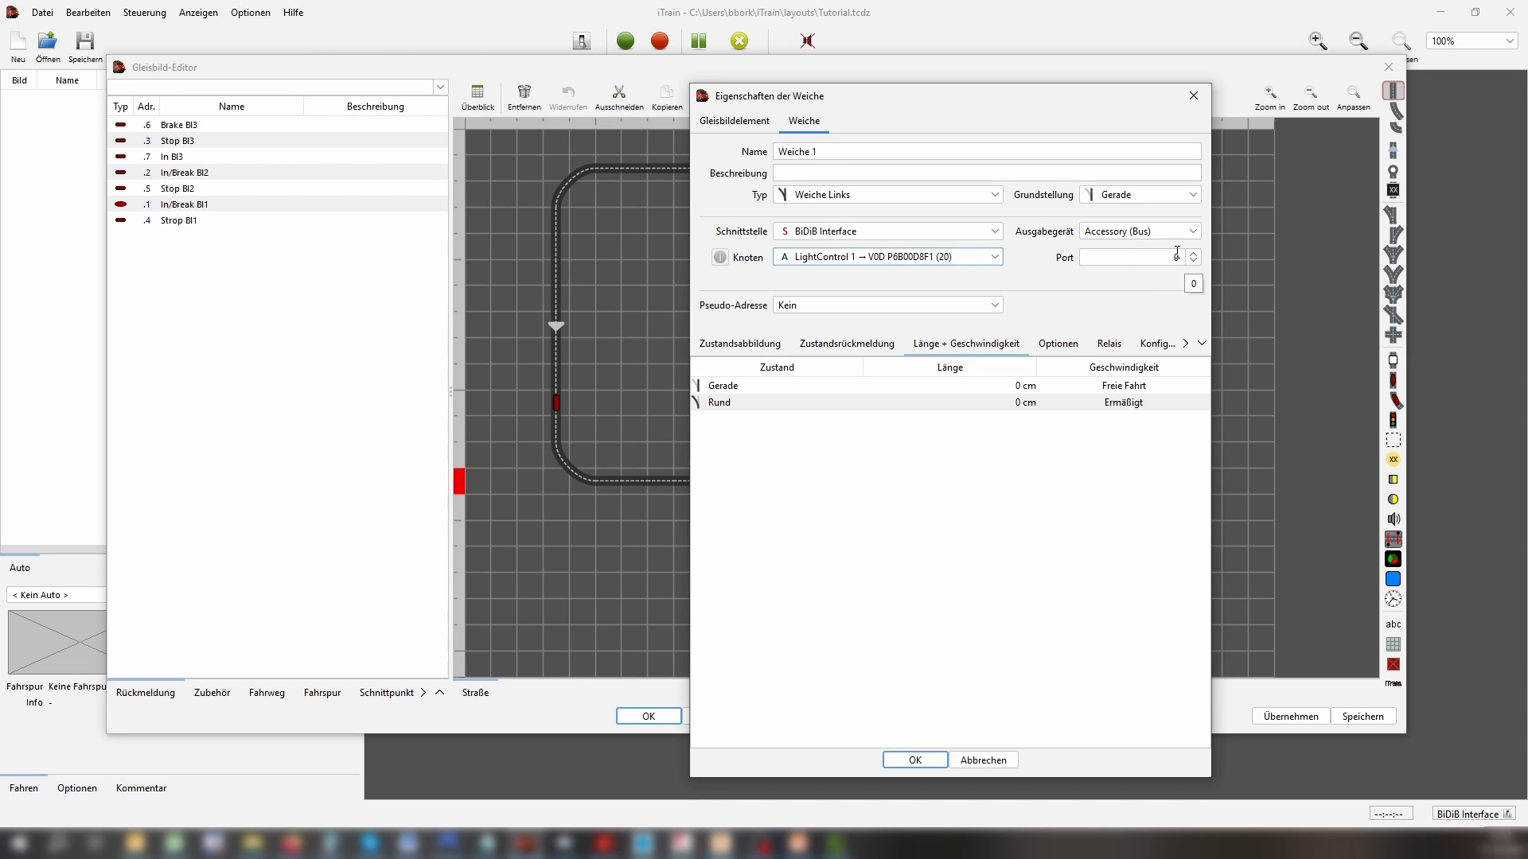
click(763, 343)
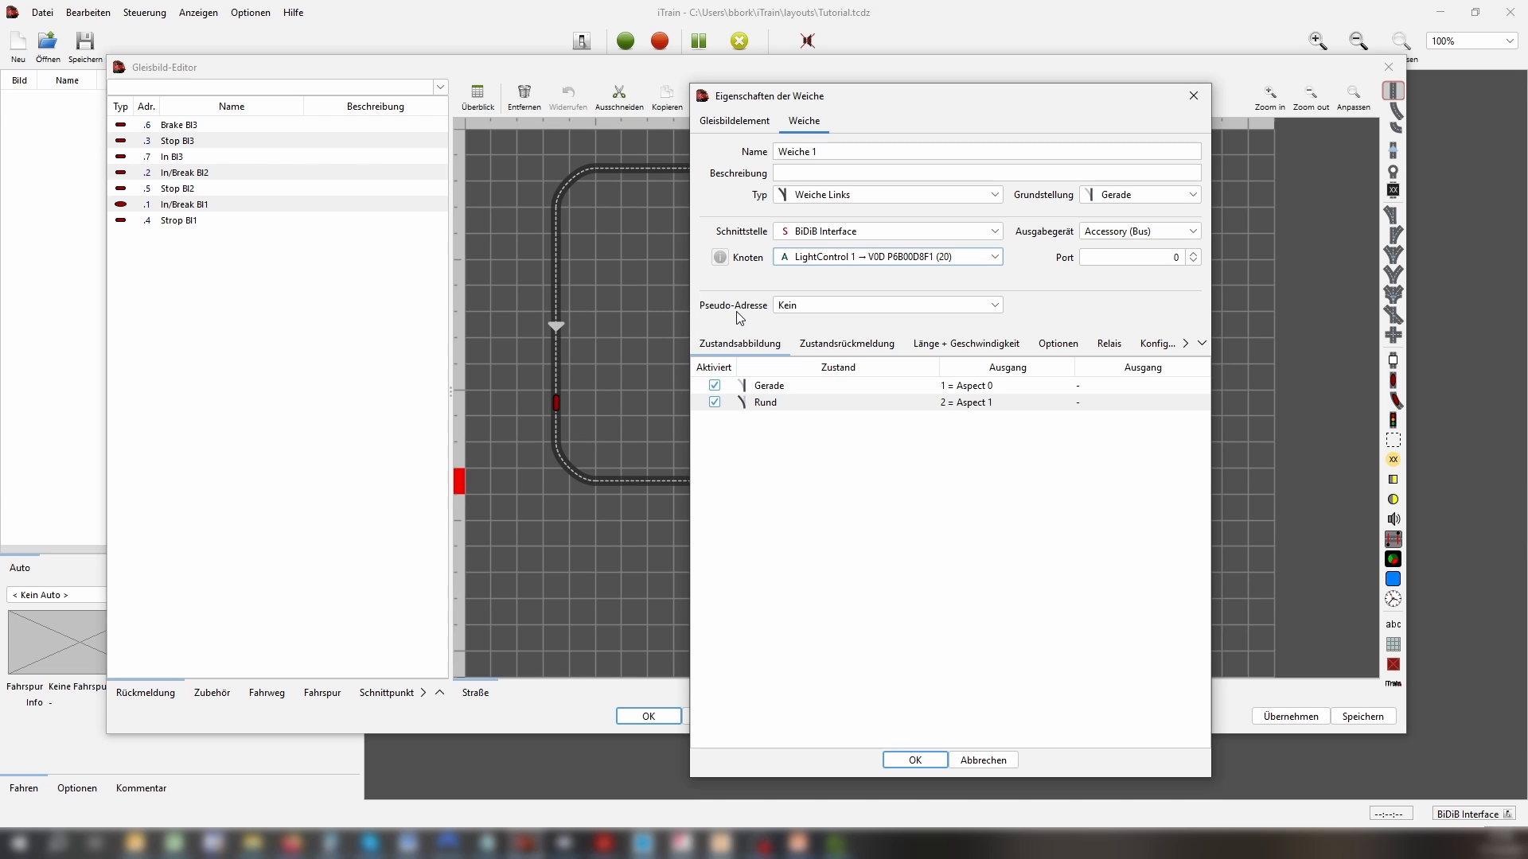
Step: Give Weiche 1 a Doppelt (1,2) pseudo-address with 1 as the first and 2 as the second address
click(825, 307)
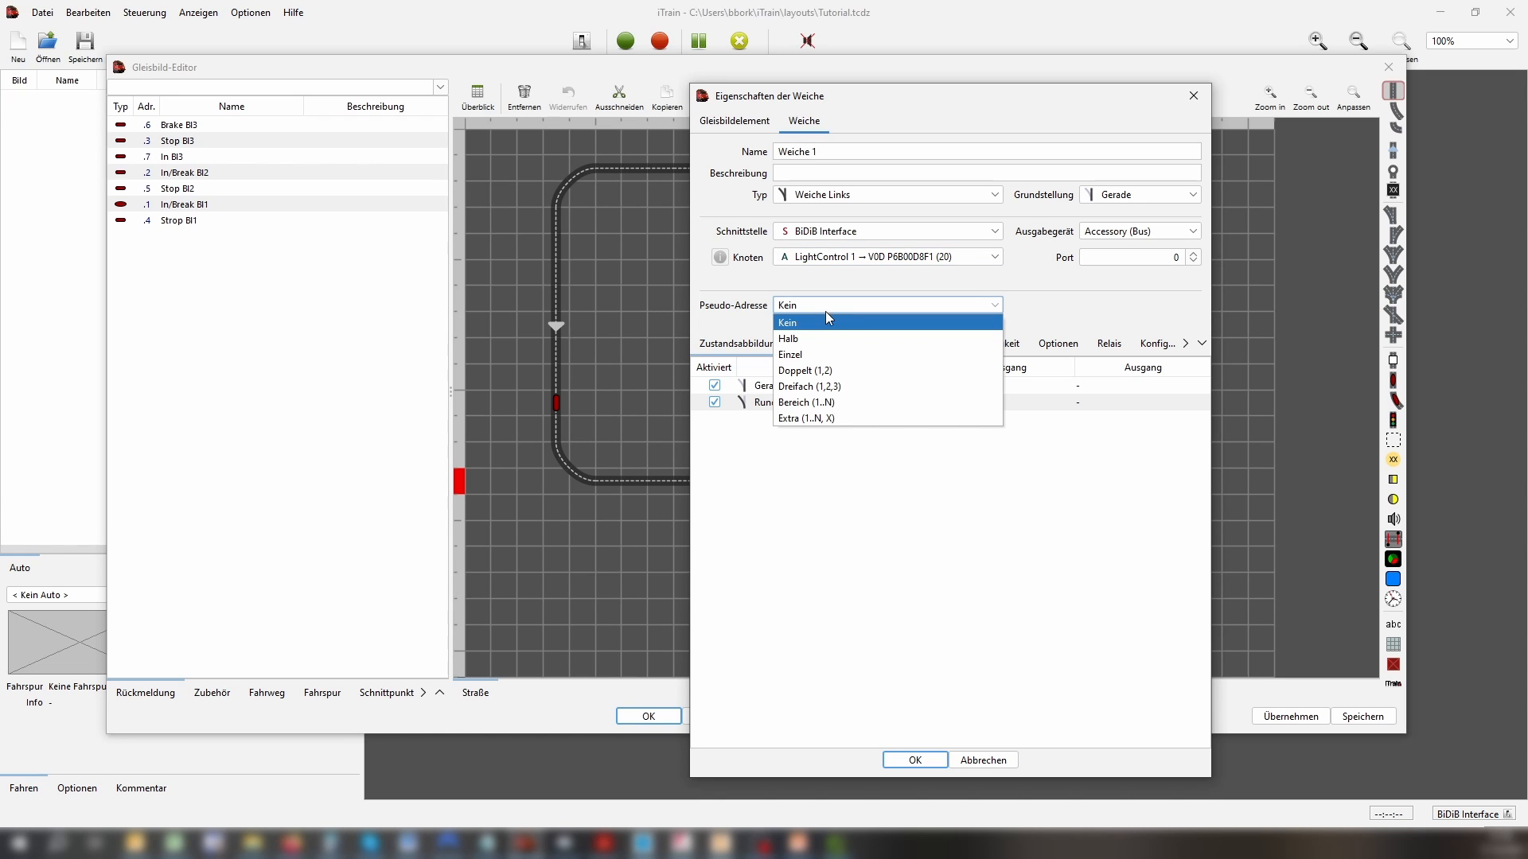
click(861, 370)
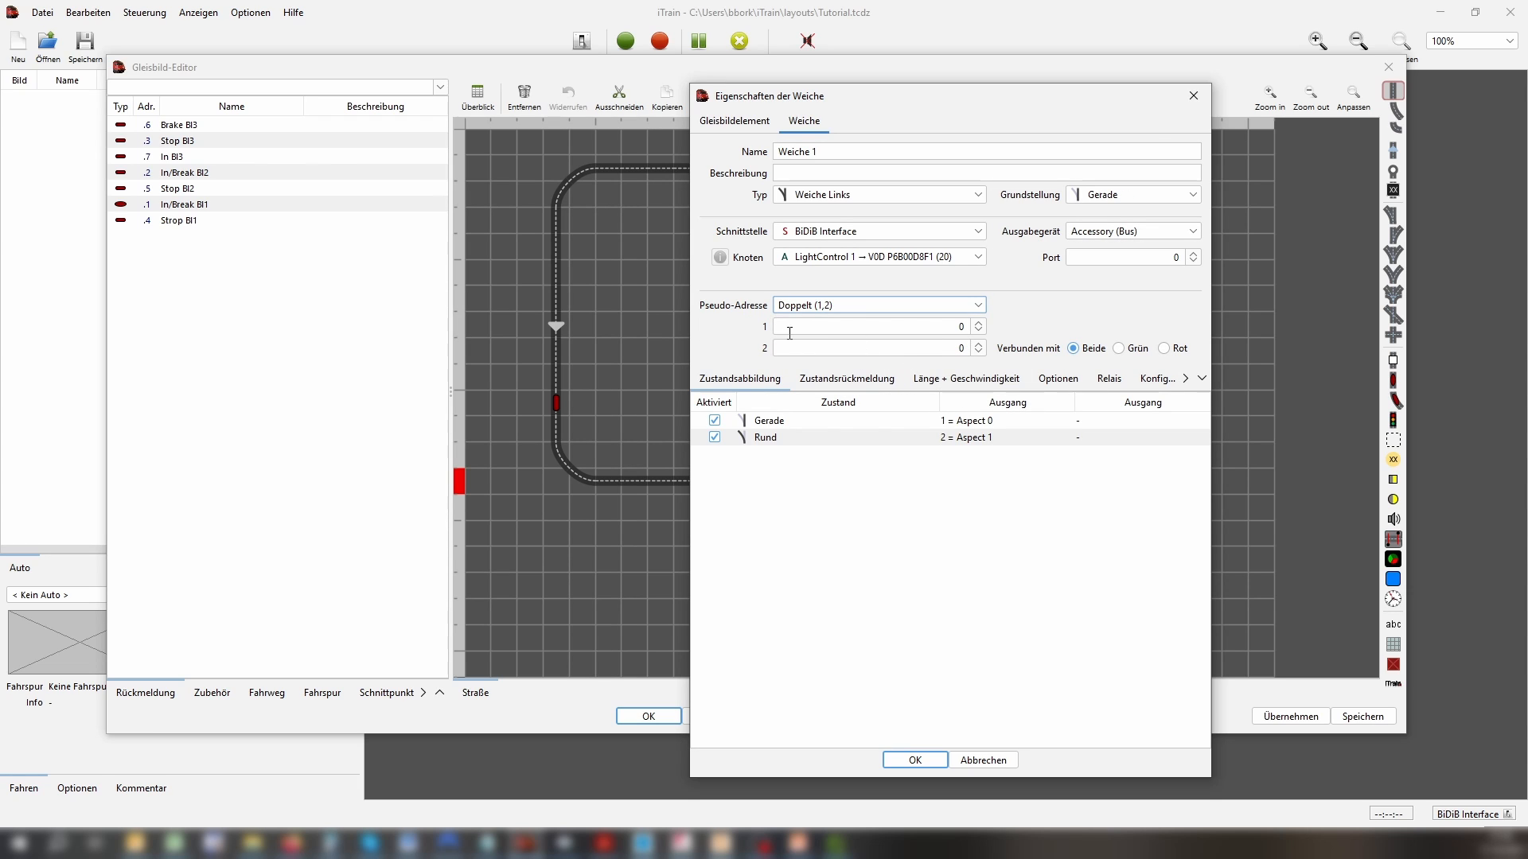
click(981, 330)
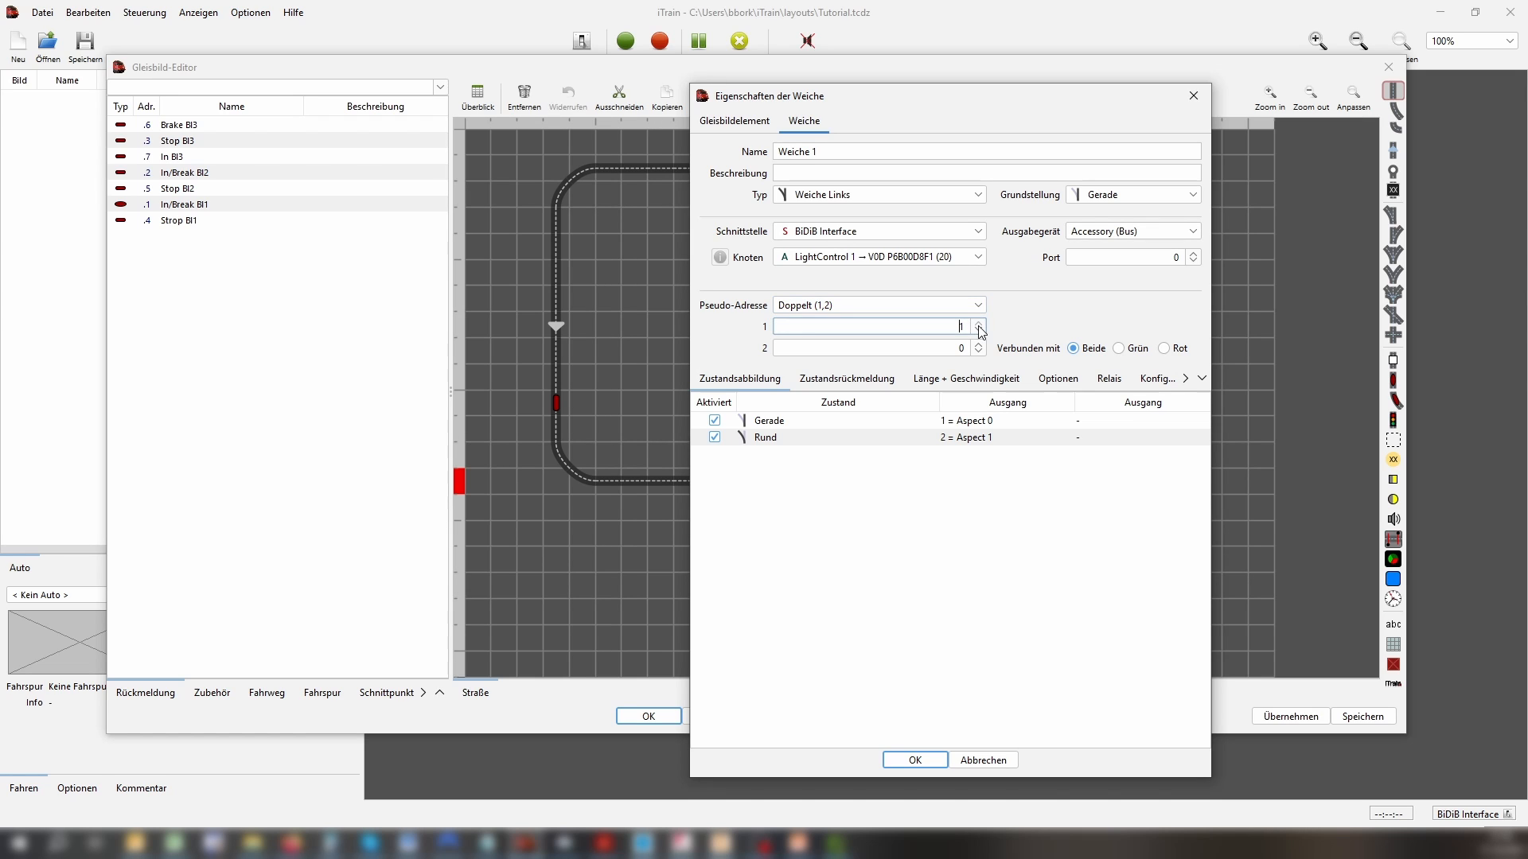
click(981, 352)
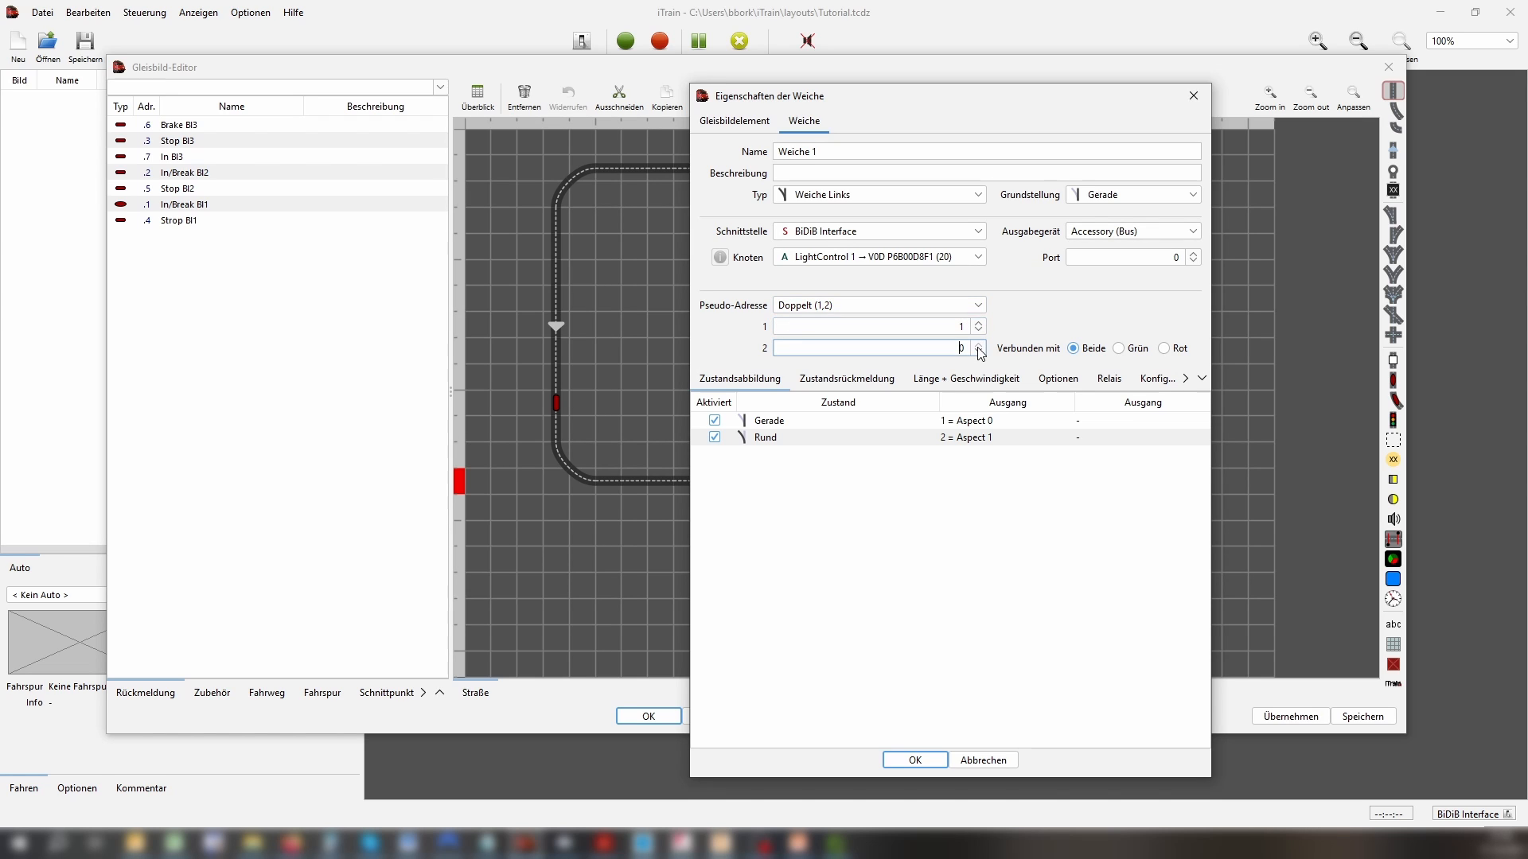
click(858, 328)
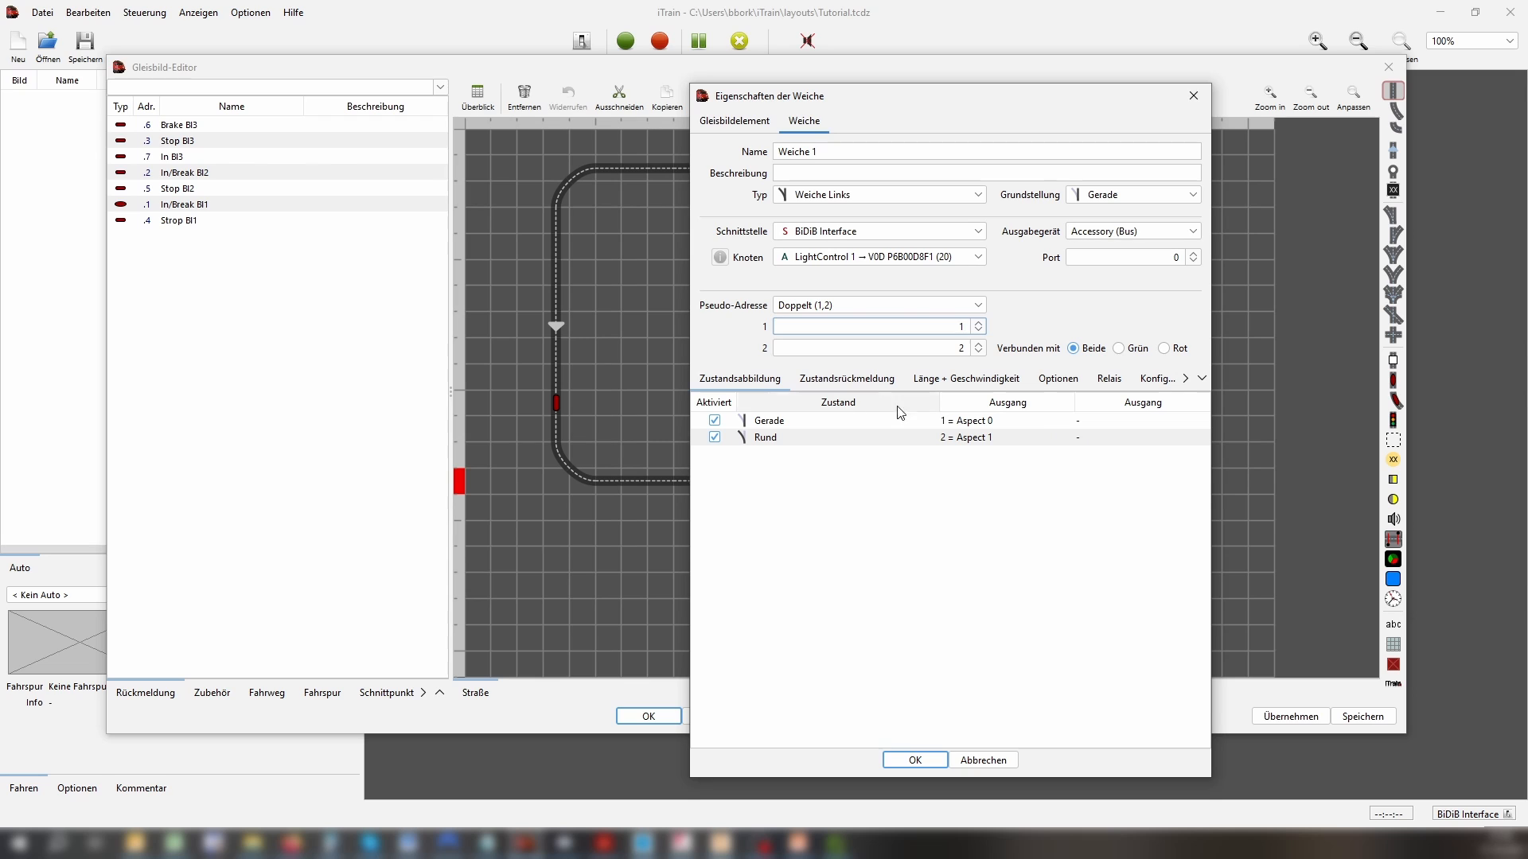
Step: Set the lengths of Weiche 1 to 6 cm for both the Gerade and Rund states and accept the turnout properties
click(969, 385)
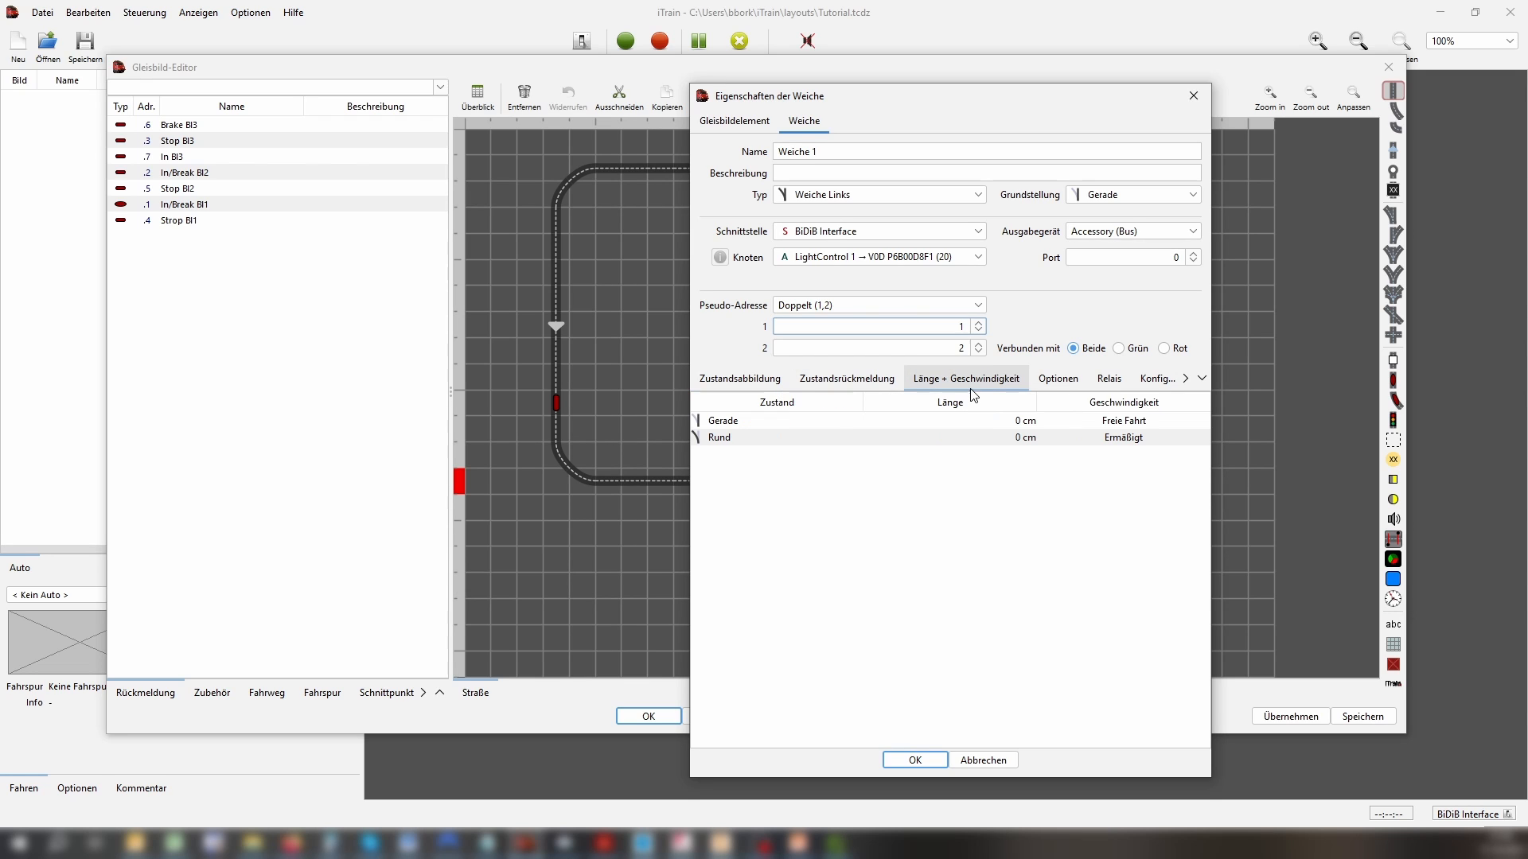
click(836, 843)
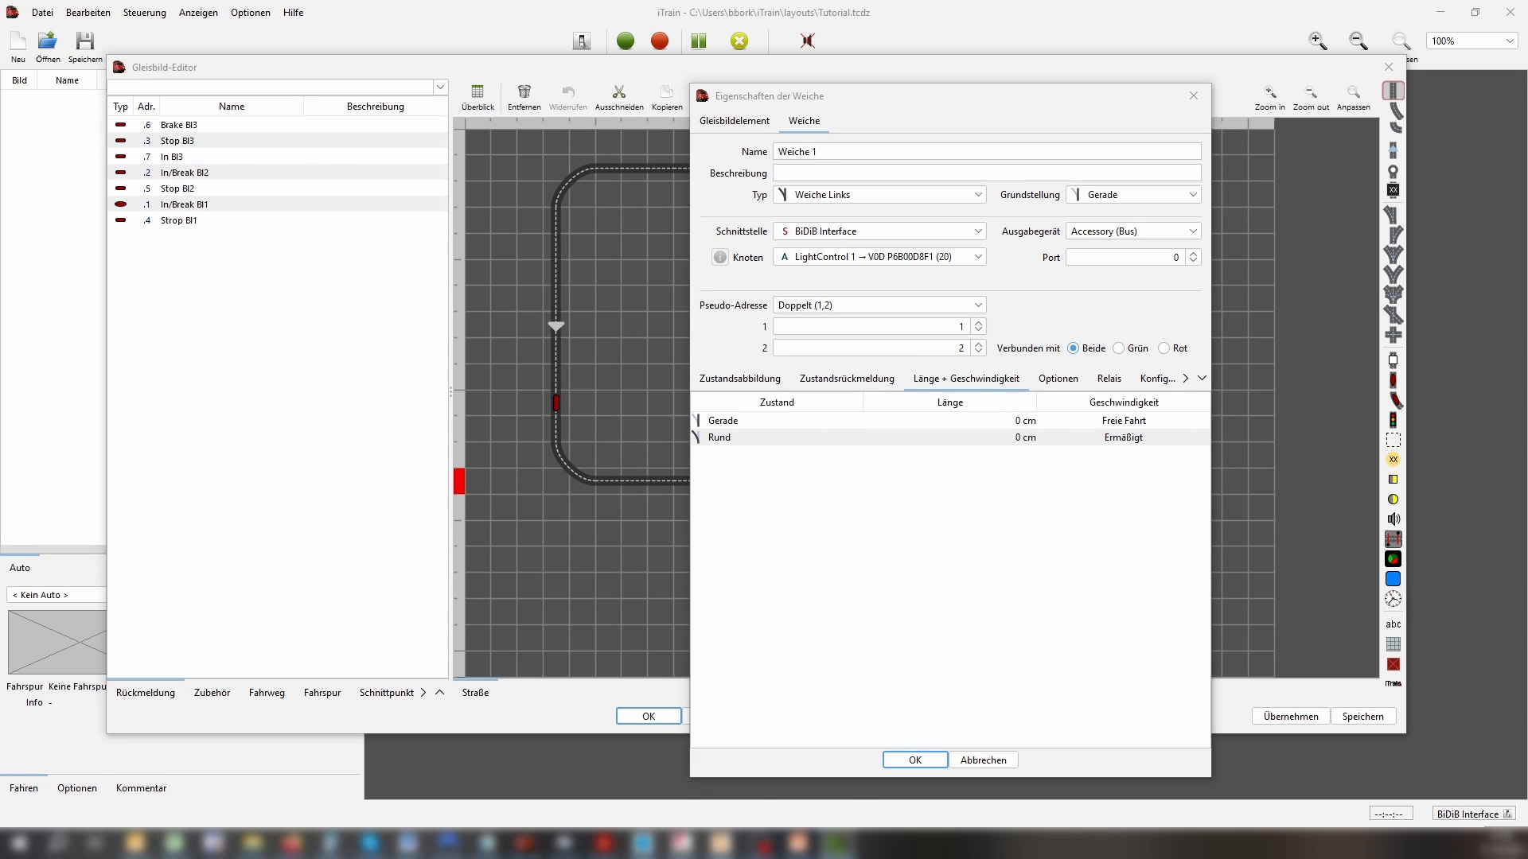
click(1019, 421)
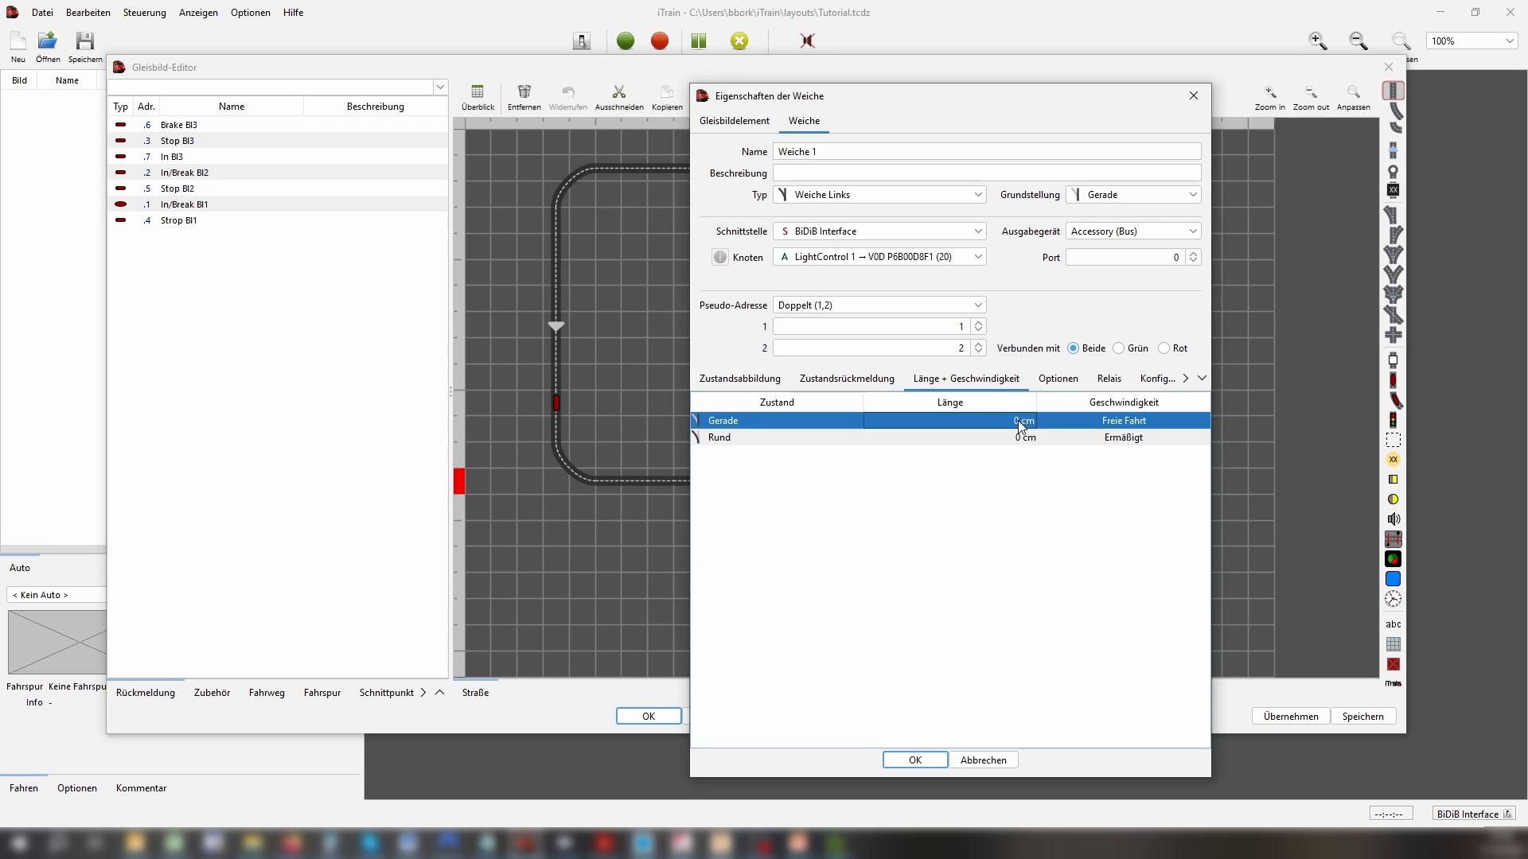
click(1020, 421)
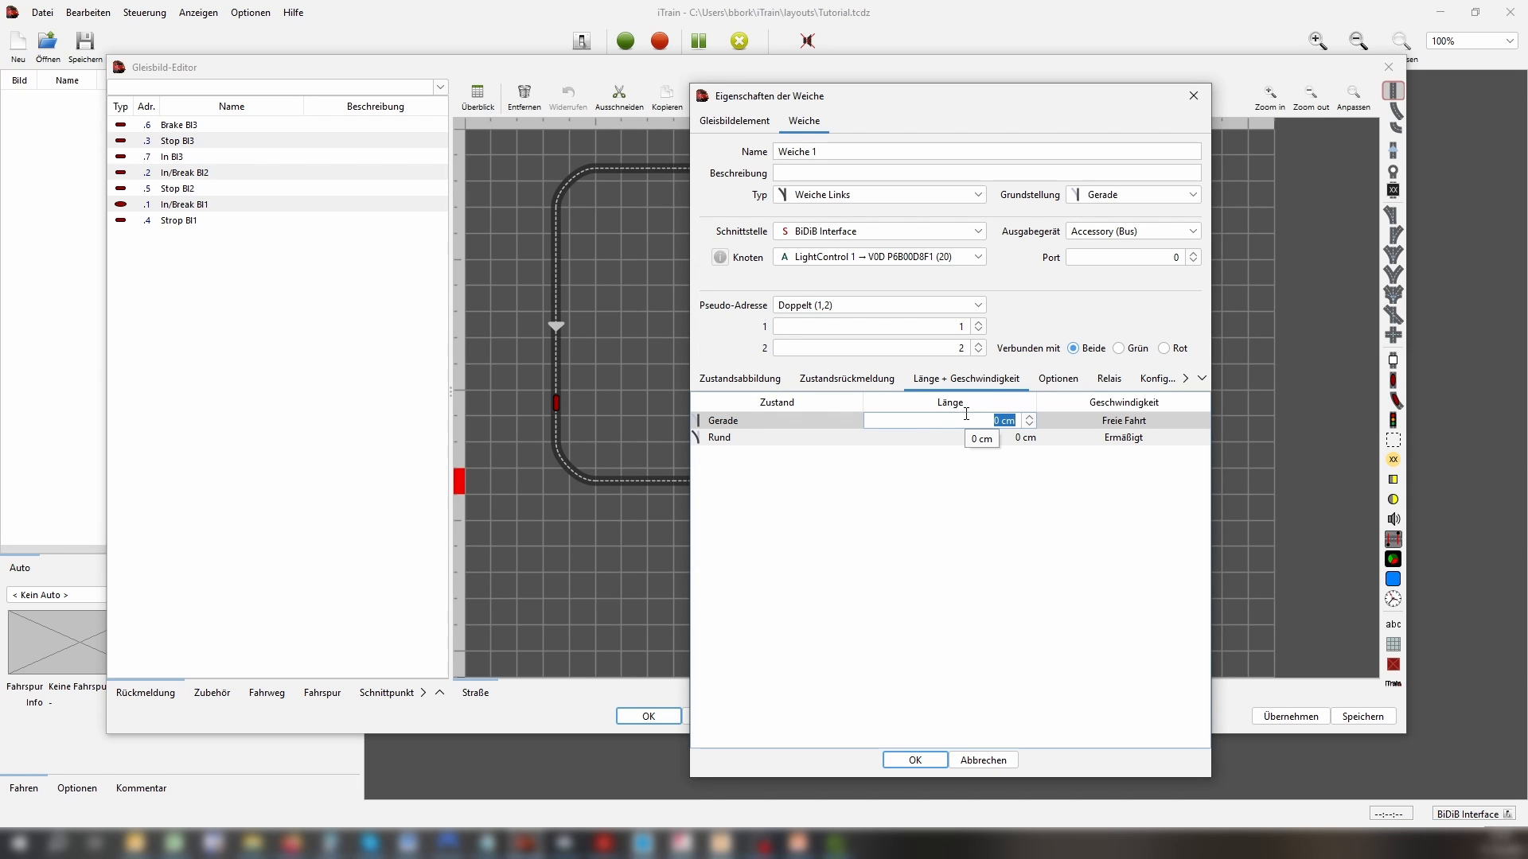
text(6)
click(1016, 439)
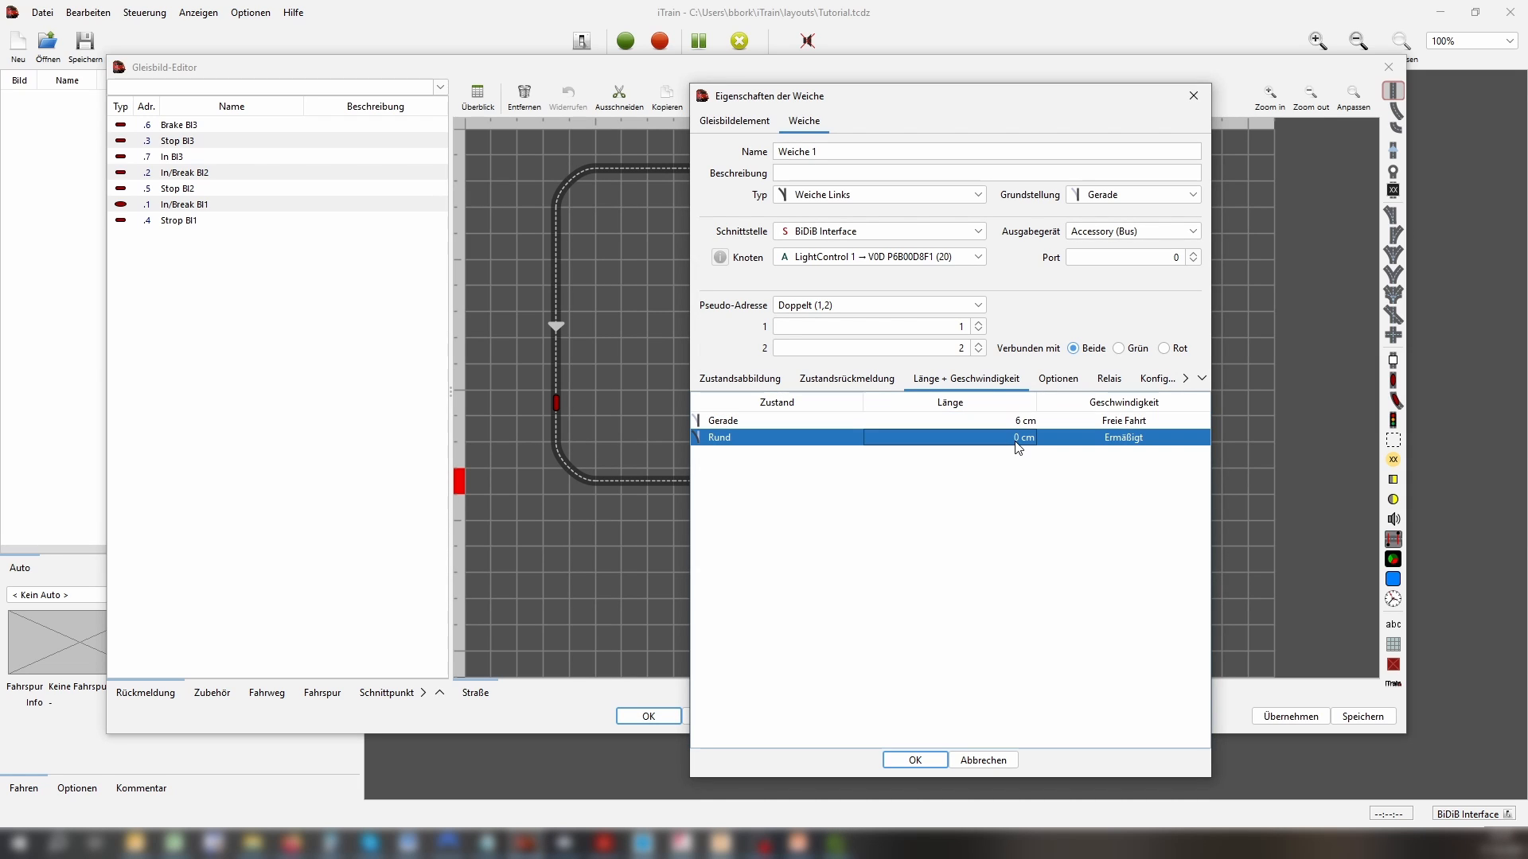
click(1016, 439)
double_click(1016, 441)
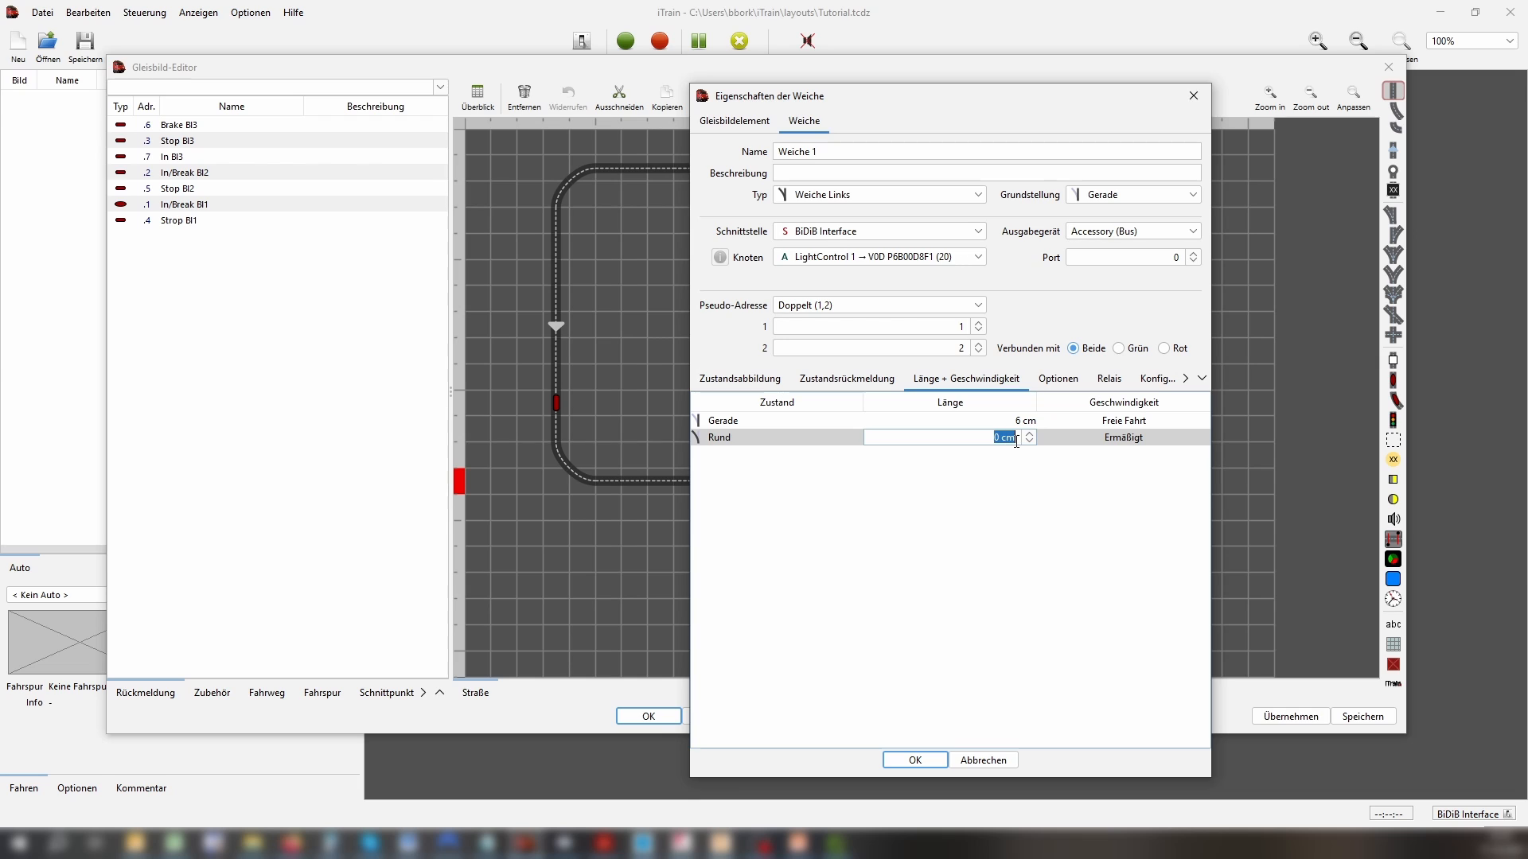
text(6)
click(1020, 423)
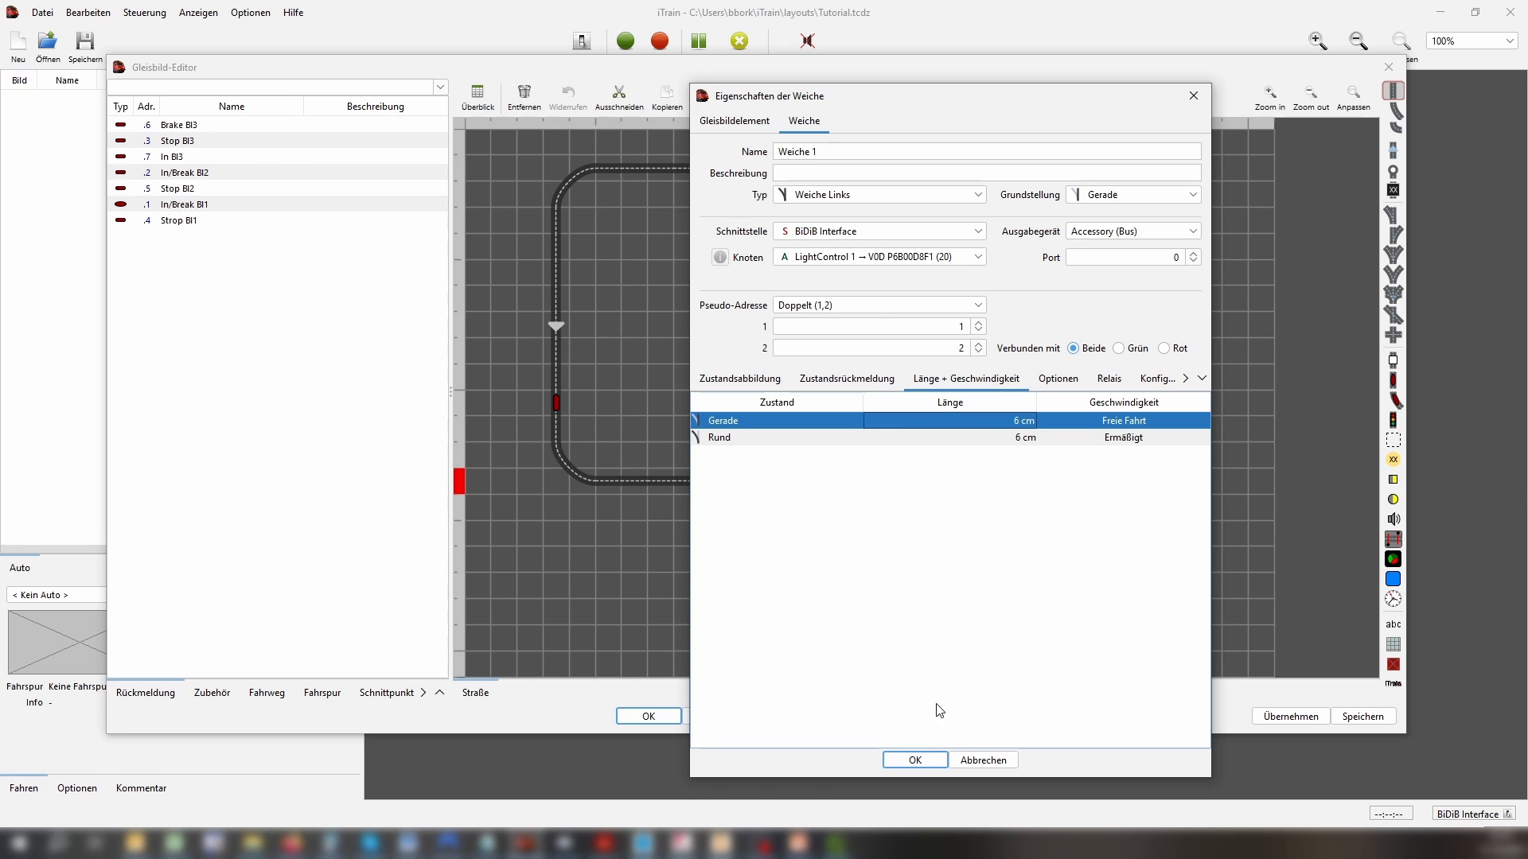
click(923, 767)
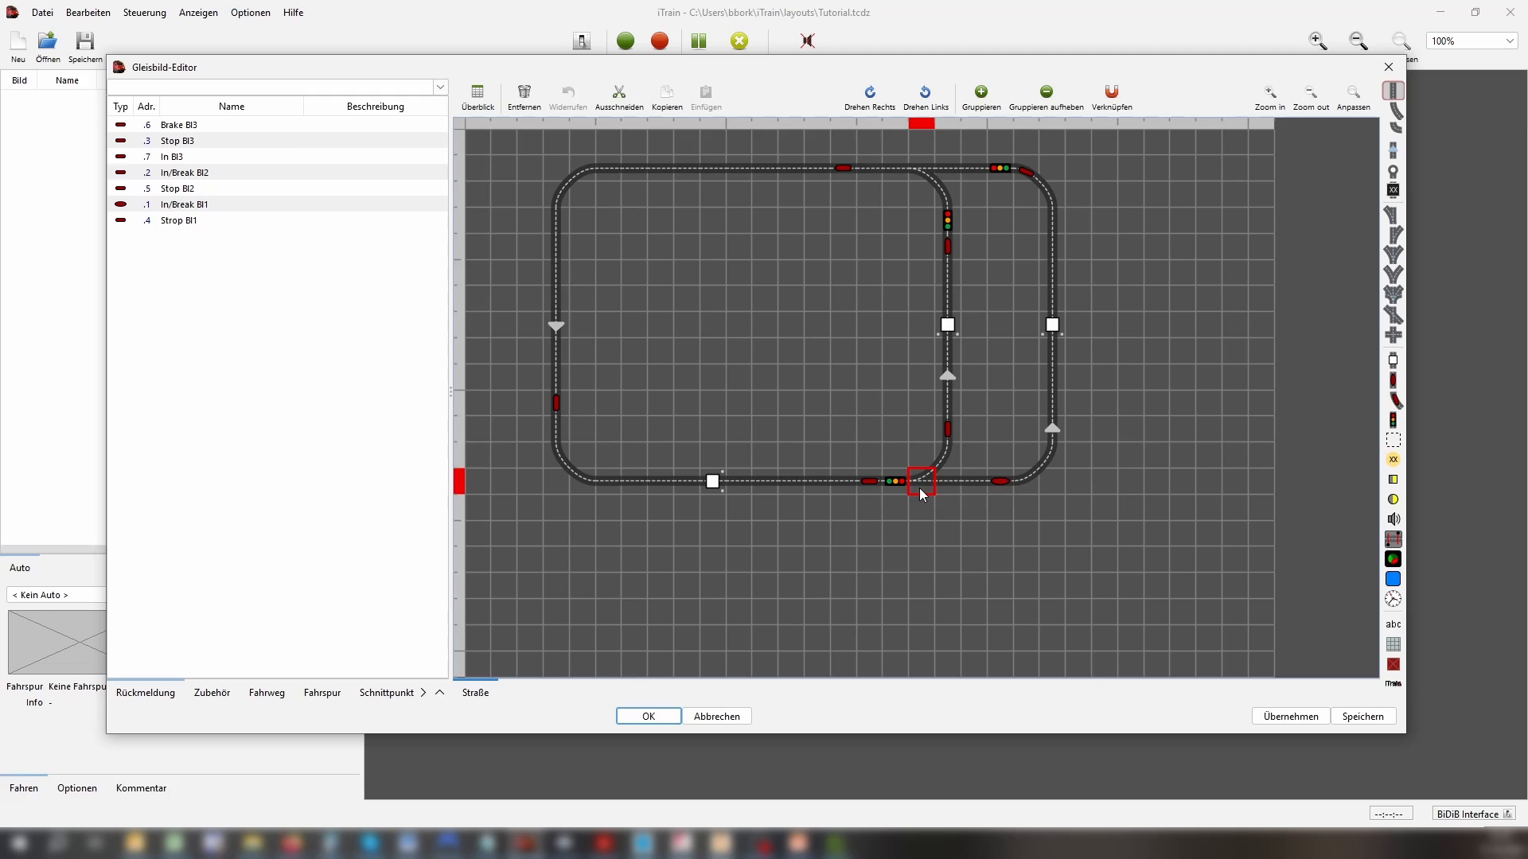
right_click(920, 491)
click(843, 533)
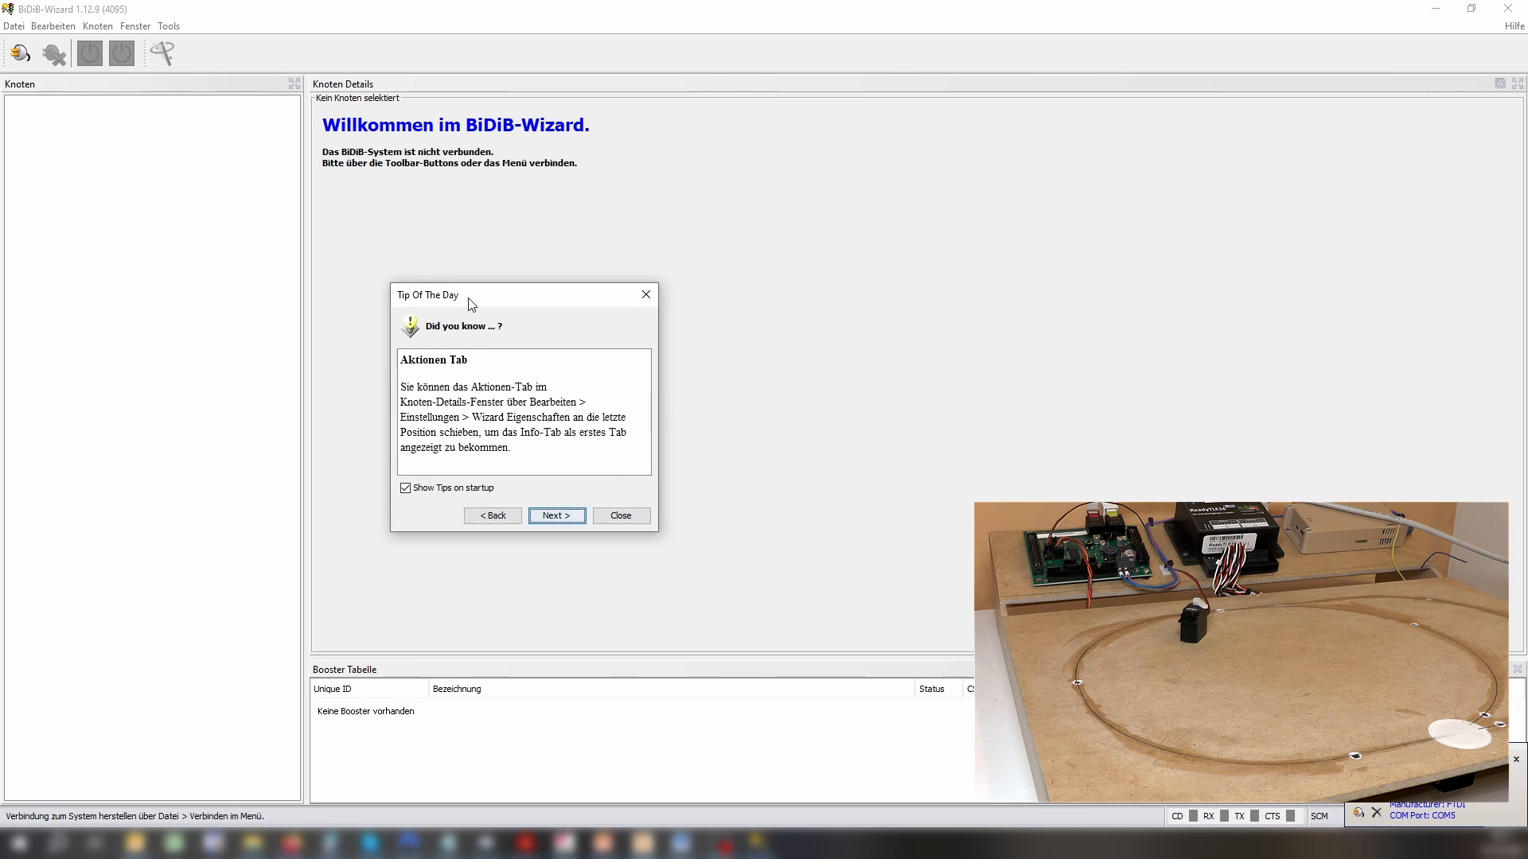
Step: Switch to BiDiB-Wizard, connect it to the BiDiB system and load the LightControl 1 node
click(620, 515)
click(27, 53)
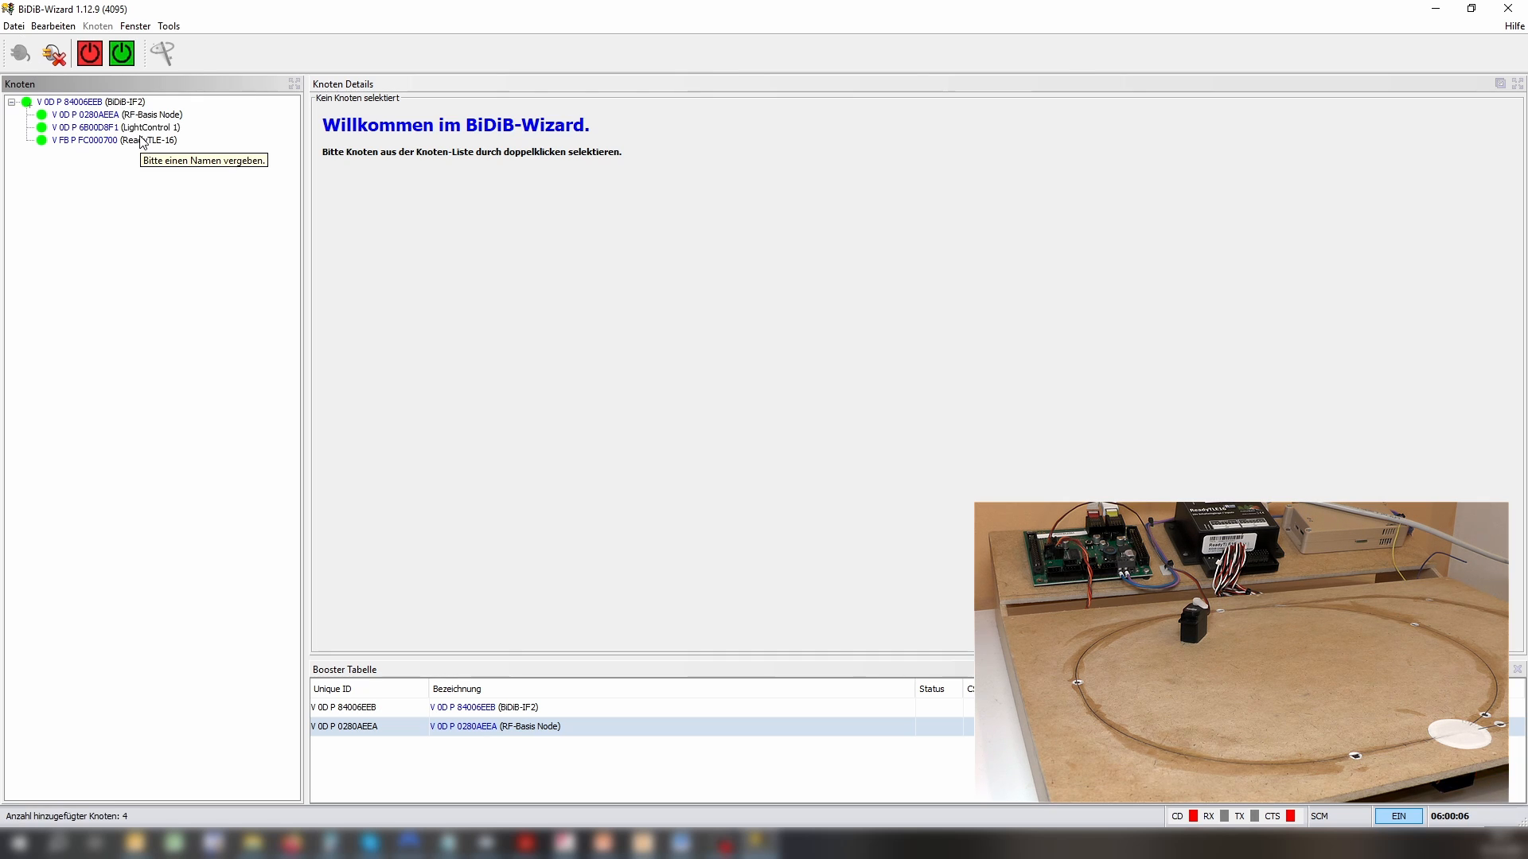
click(91, 131)
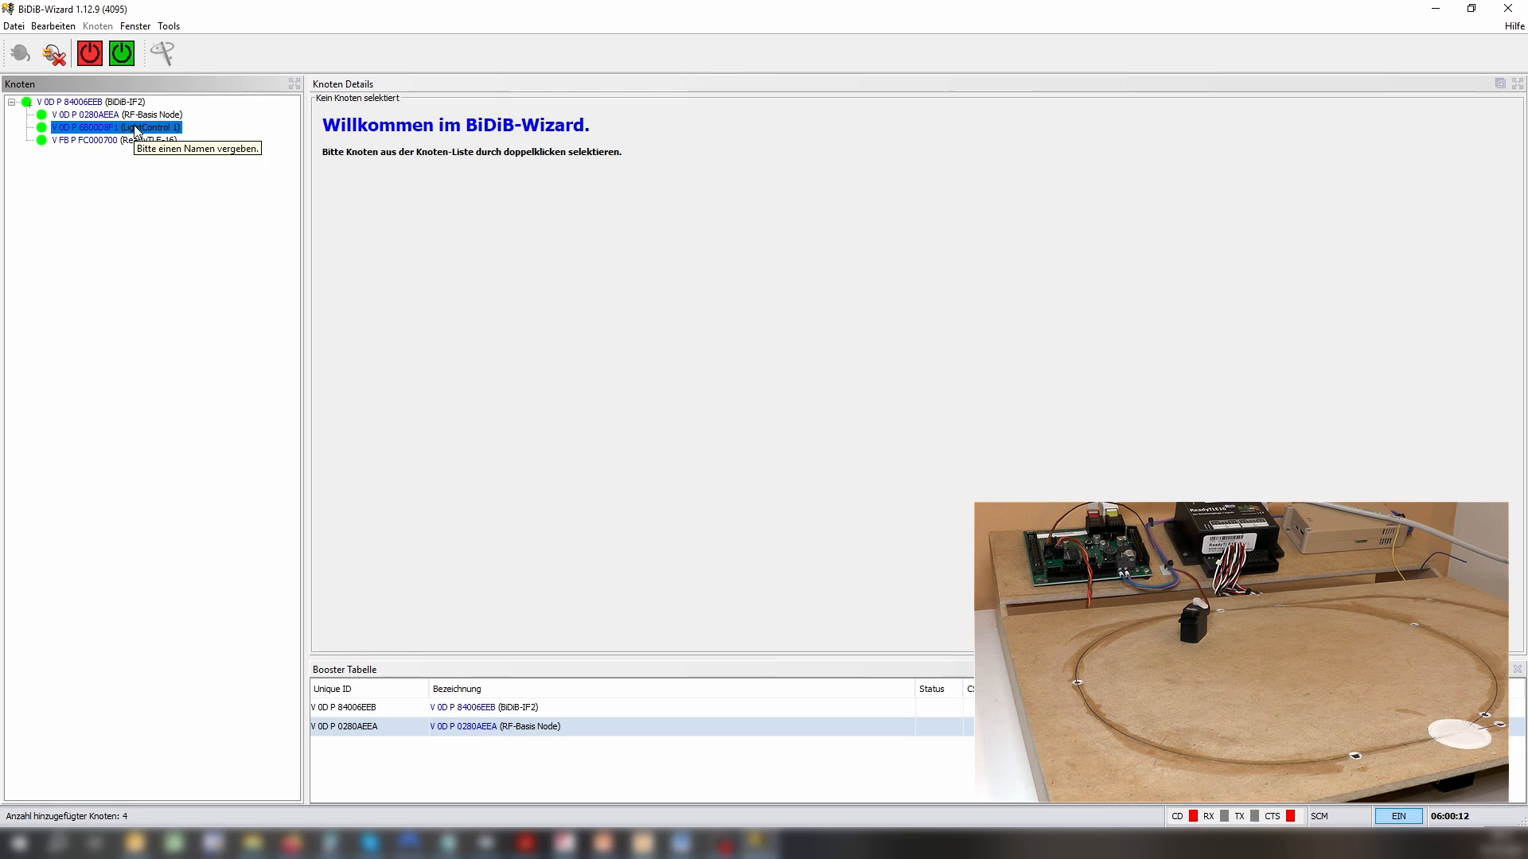
double_click(127, 128)
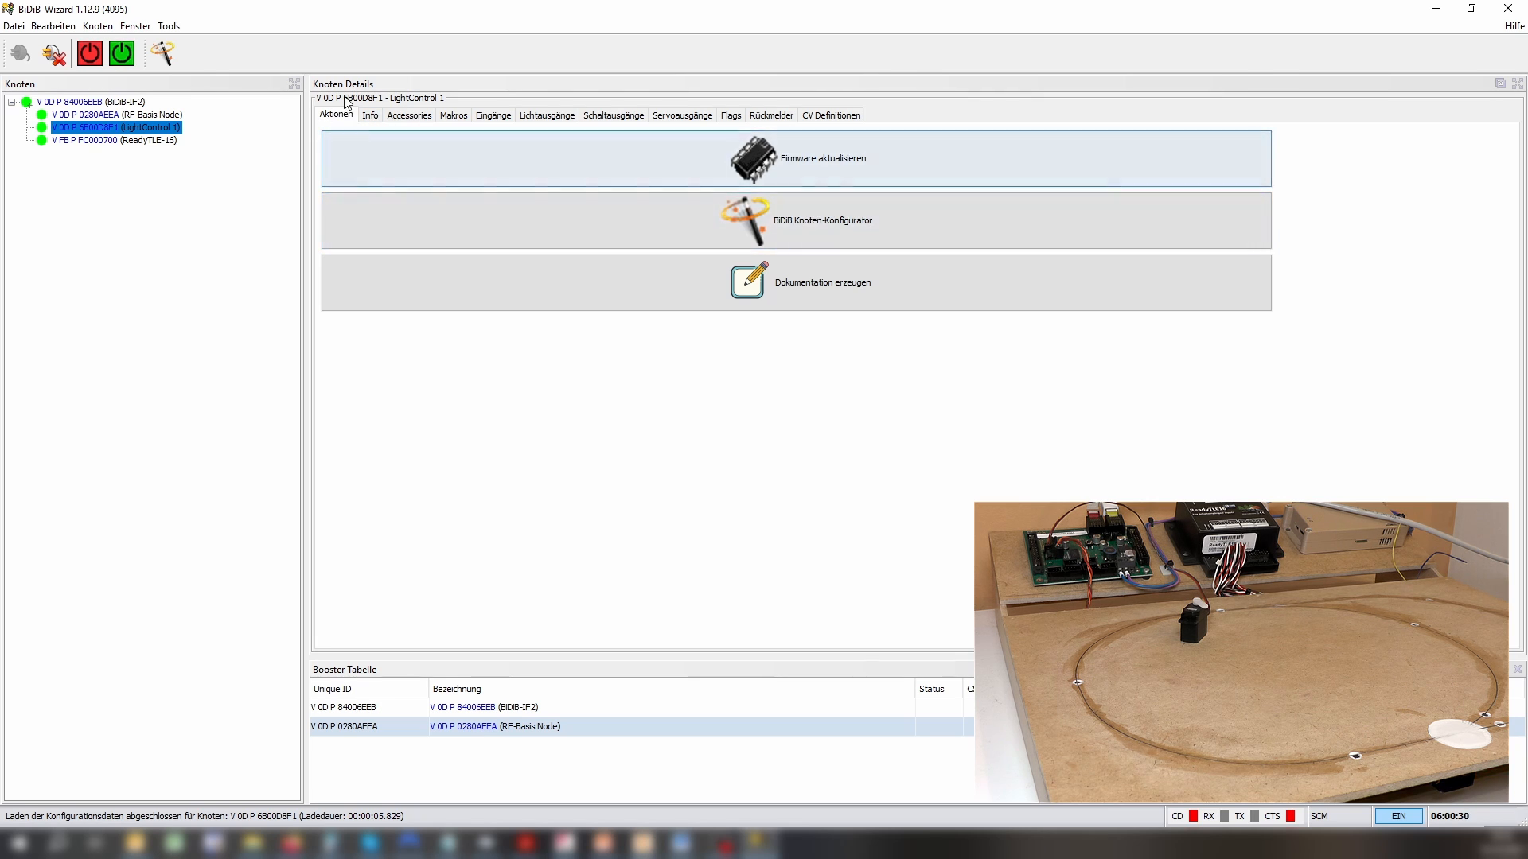
Step: Examine the LightControl 1 node's information, its macros and the aspects assigned to the Multipos-Servo accessory
click(370, 115)
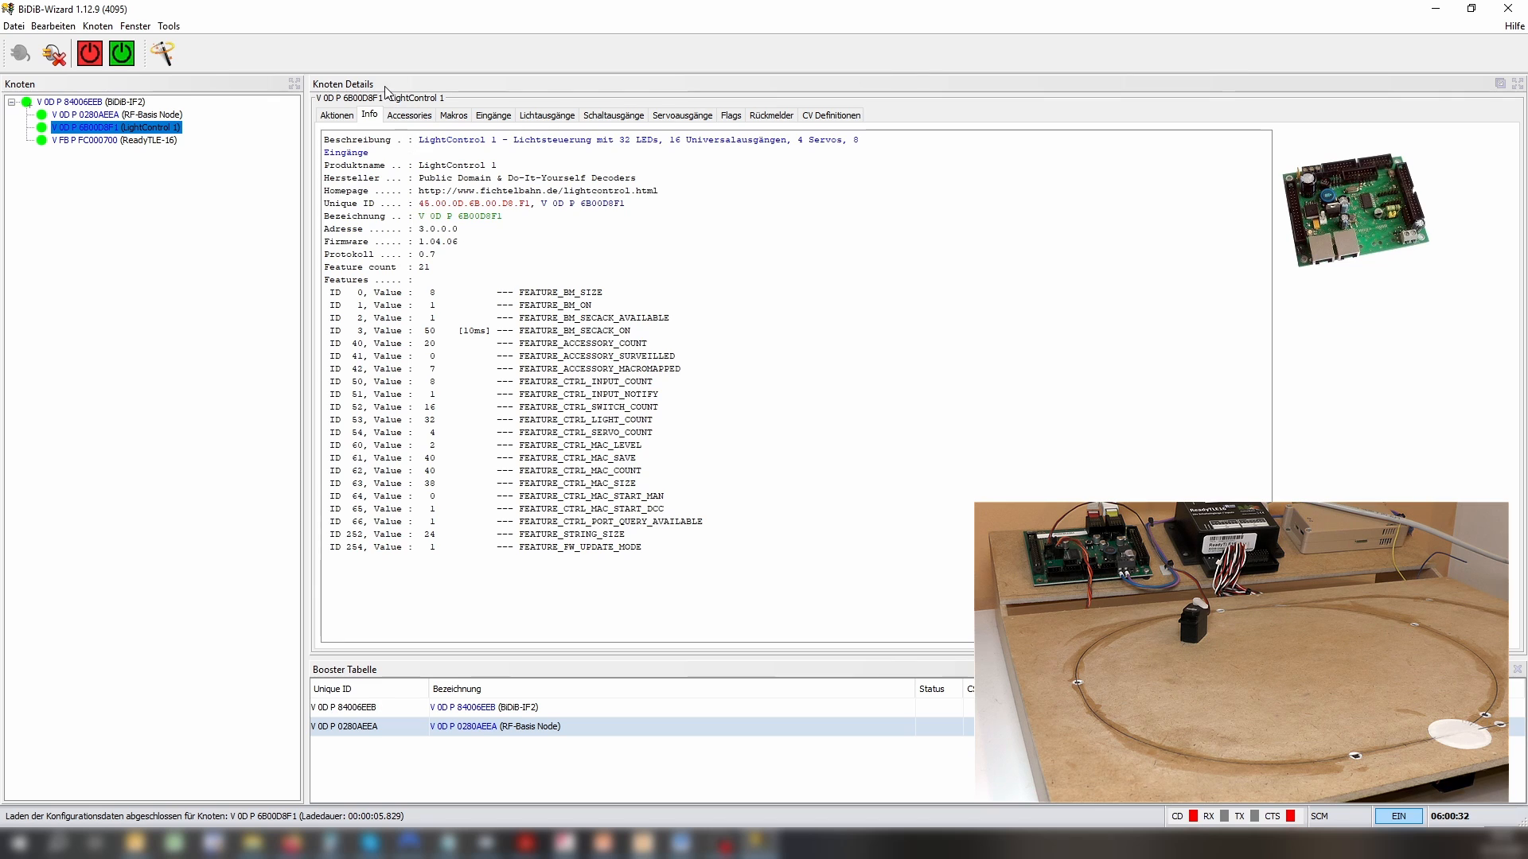
click(408, 116)
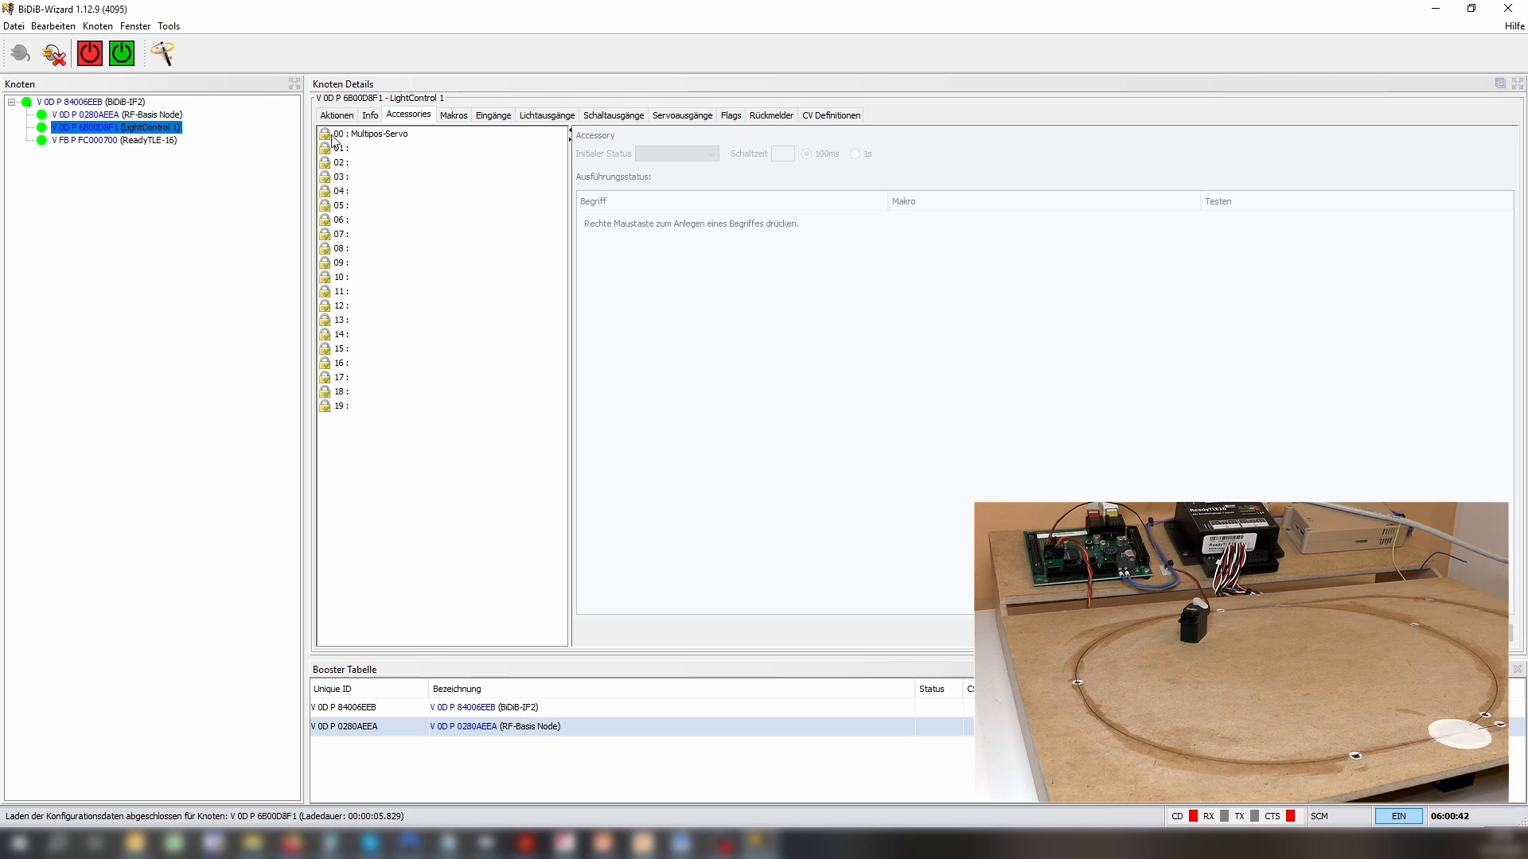
click(465, 120)
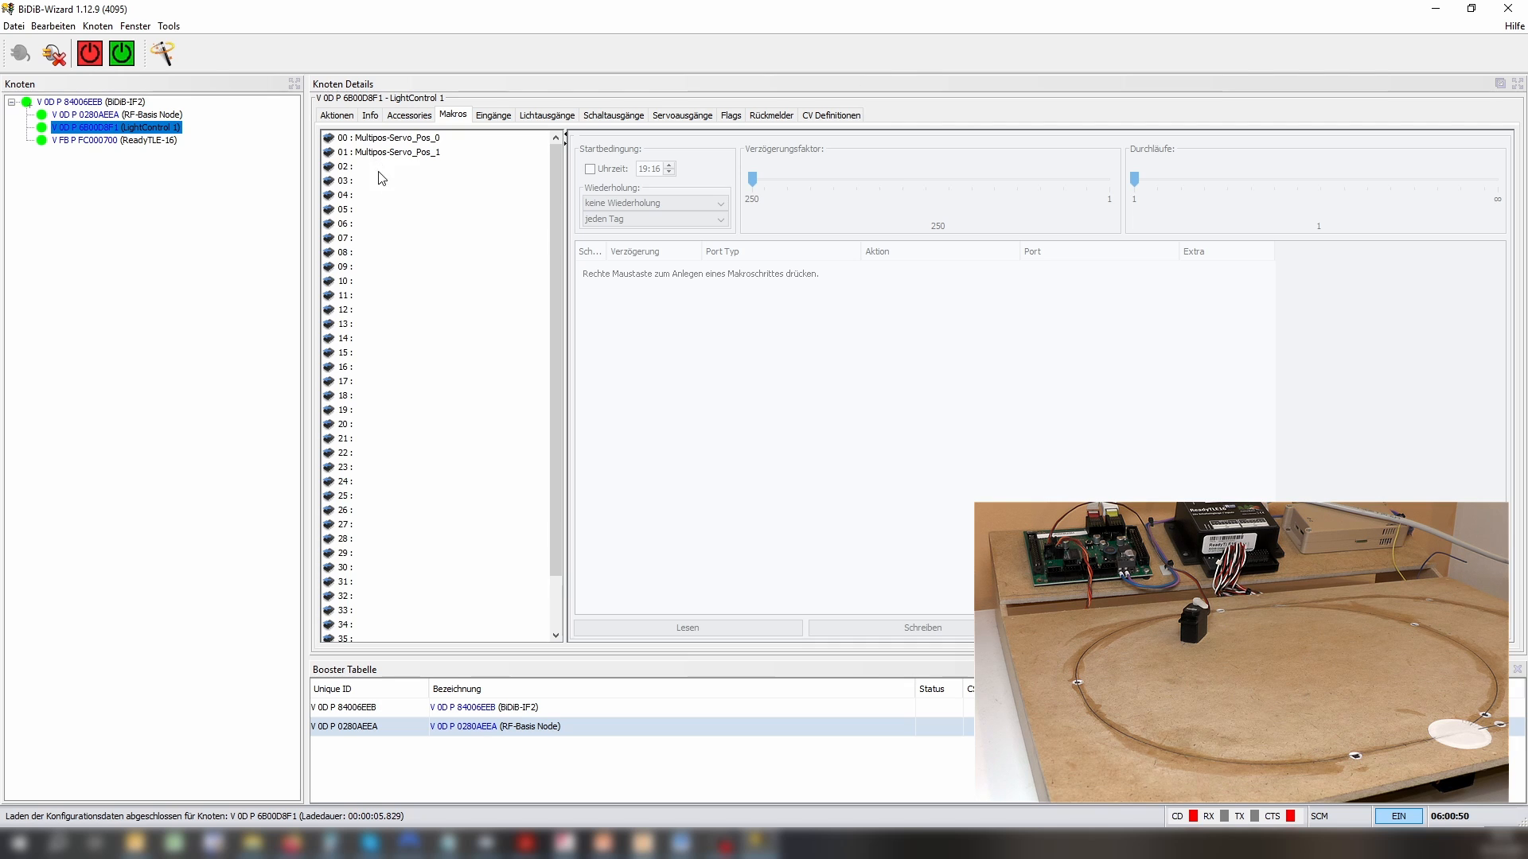
click(404, 118)
click(402, 138)
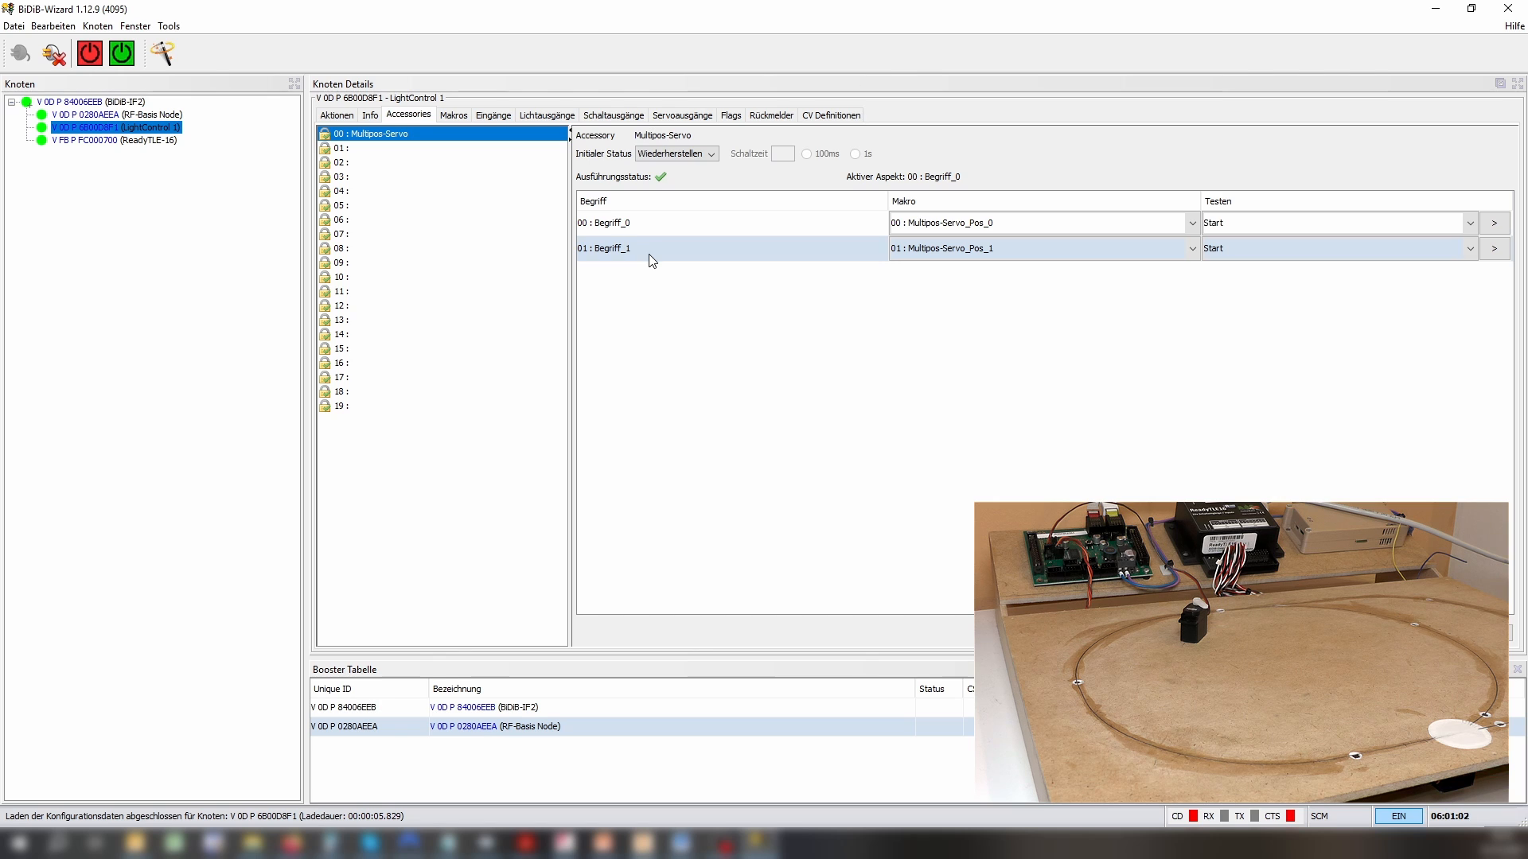
click(450, 114)
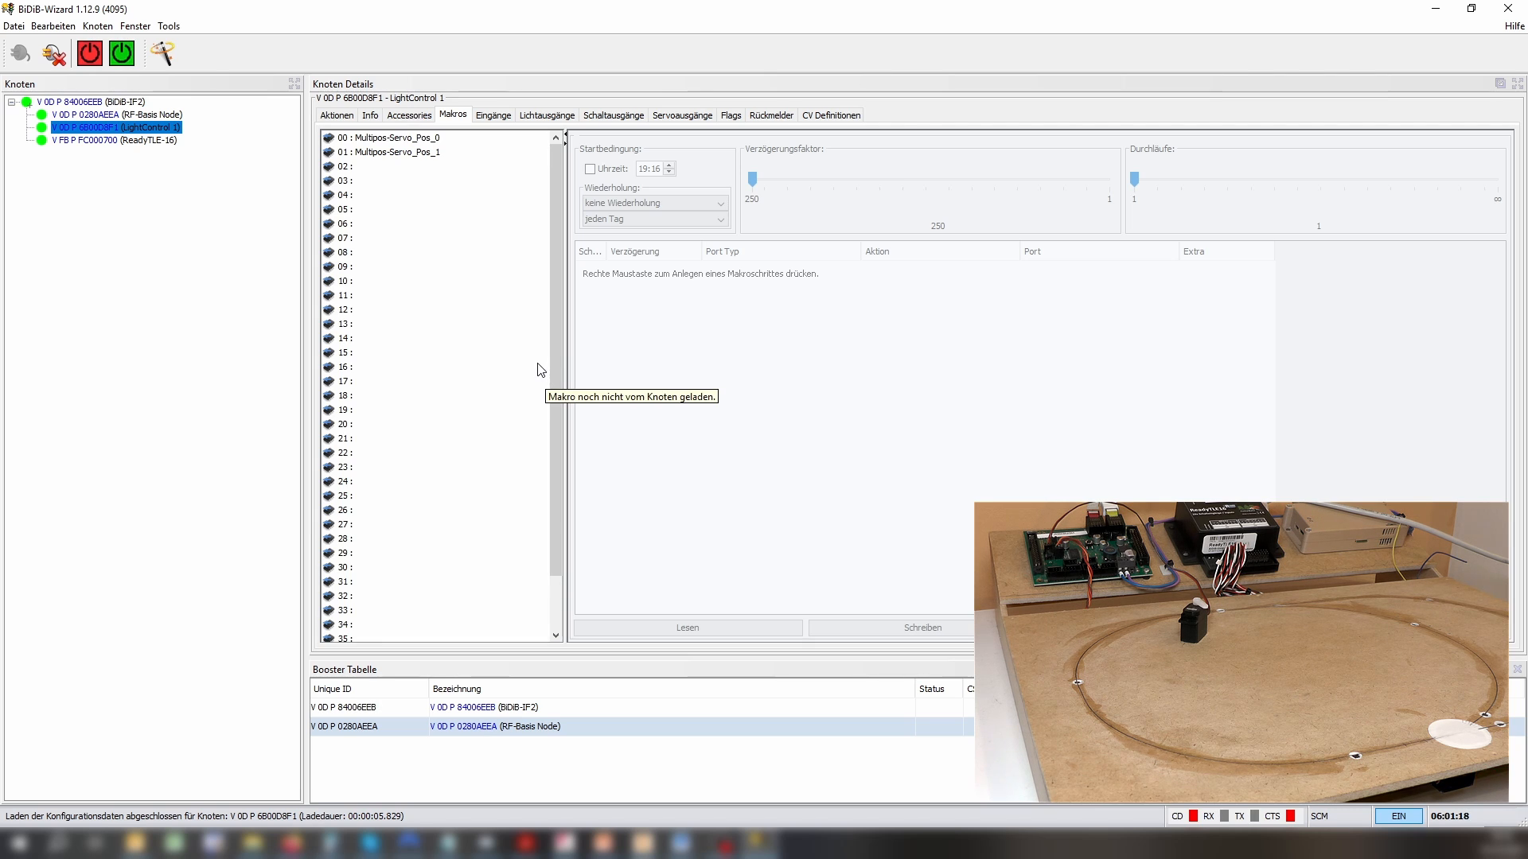
Step: Look through the node's inputs, light outputs and switching outputs, ending at the servo outputs
click(490, 117)
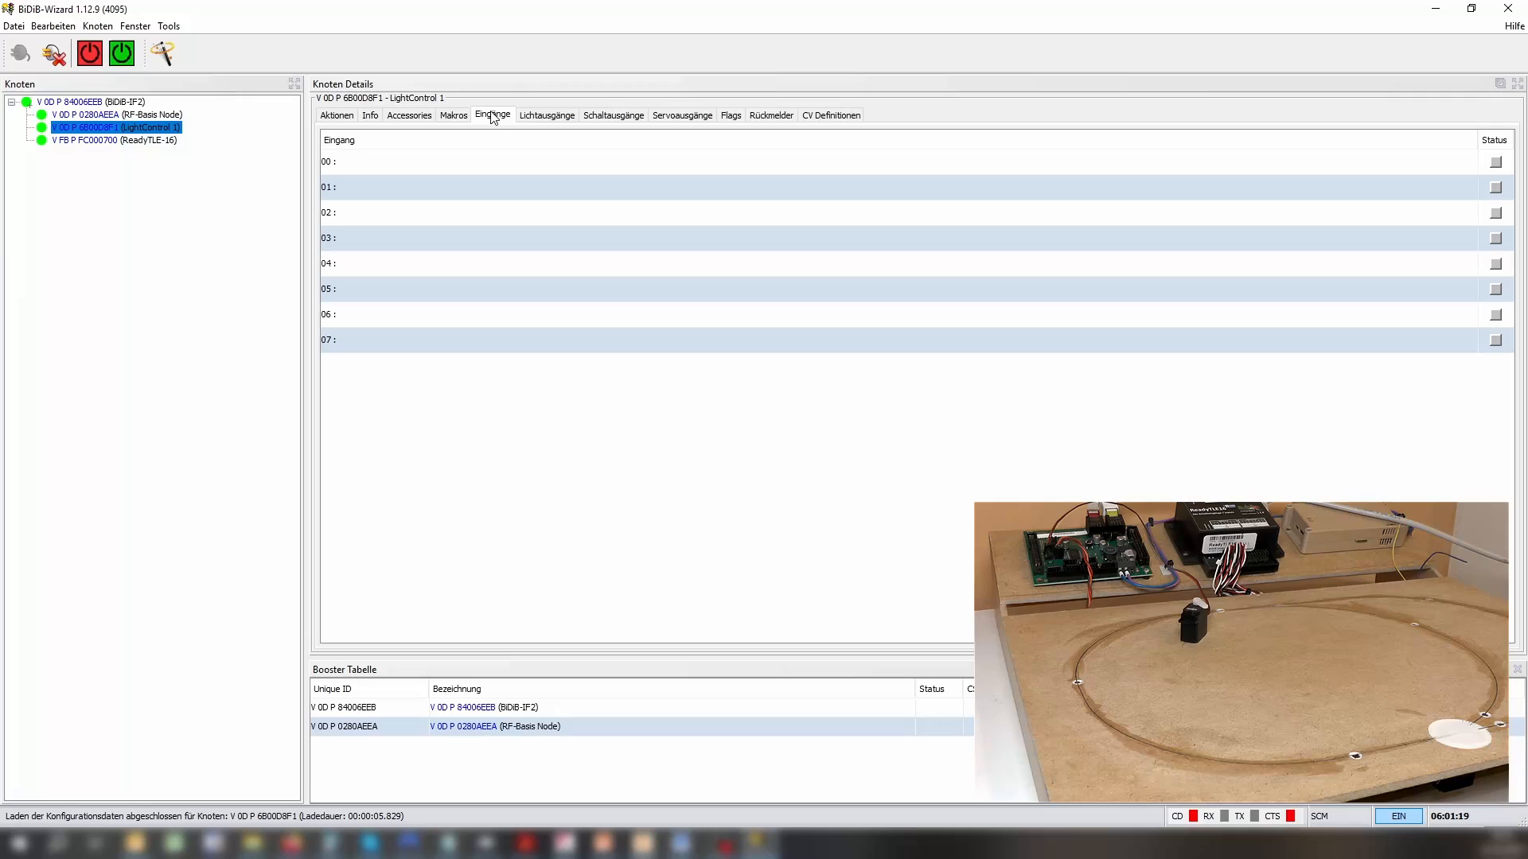
click(533, 118)
click(618, 118)
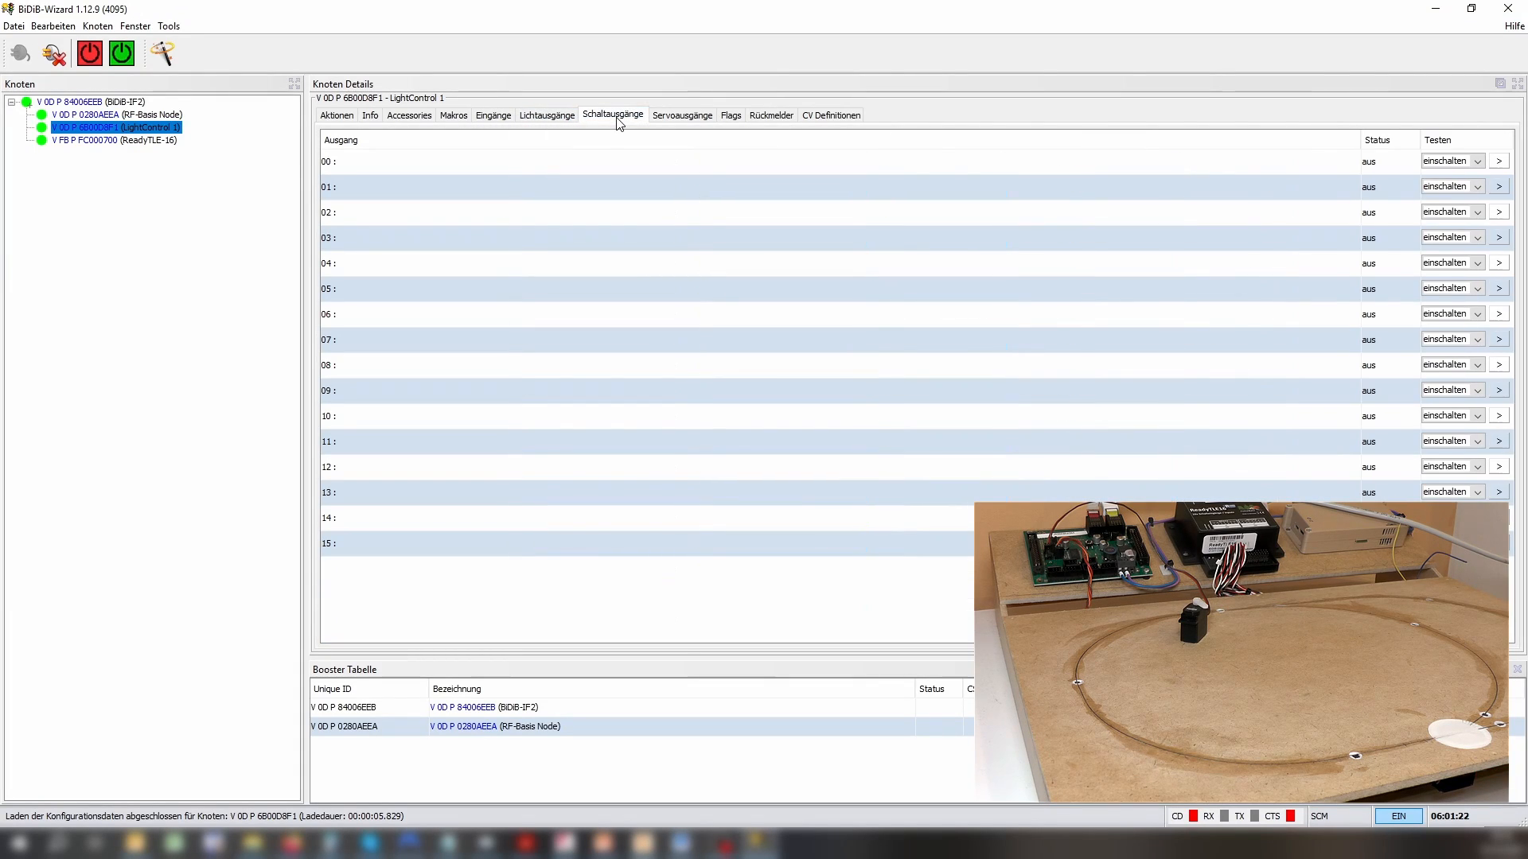
click(674, 118)
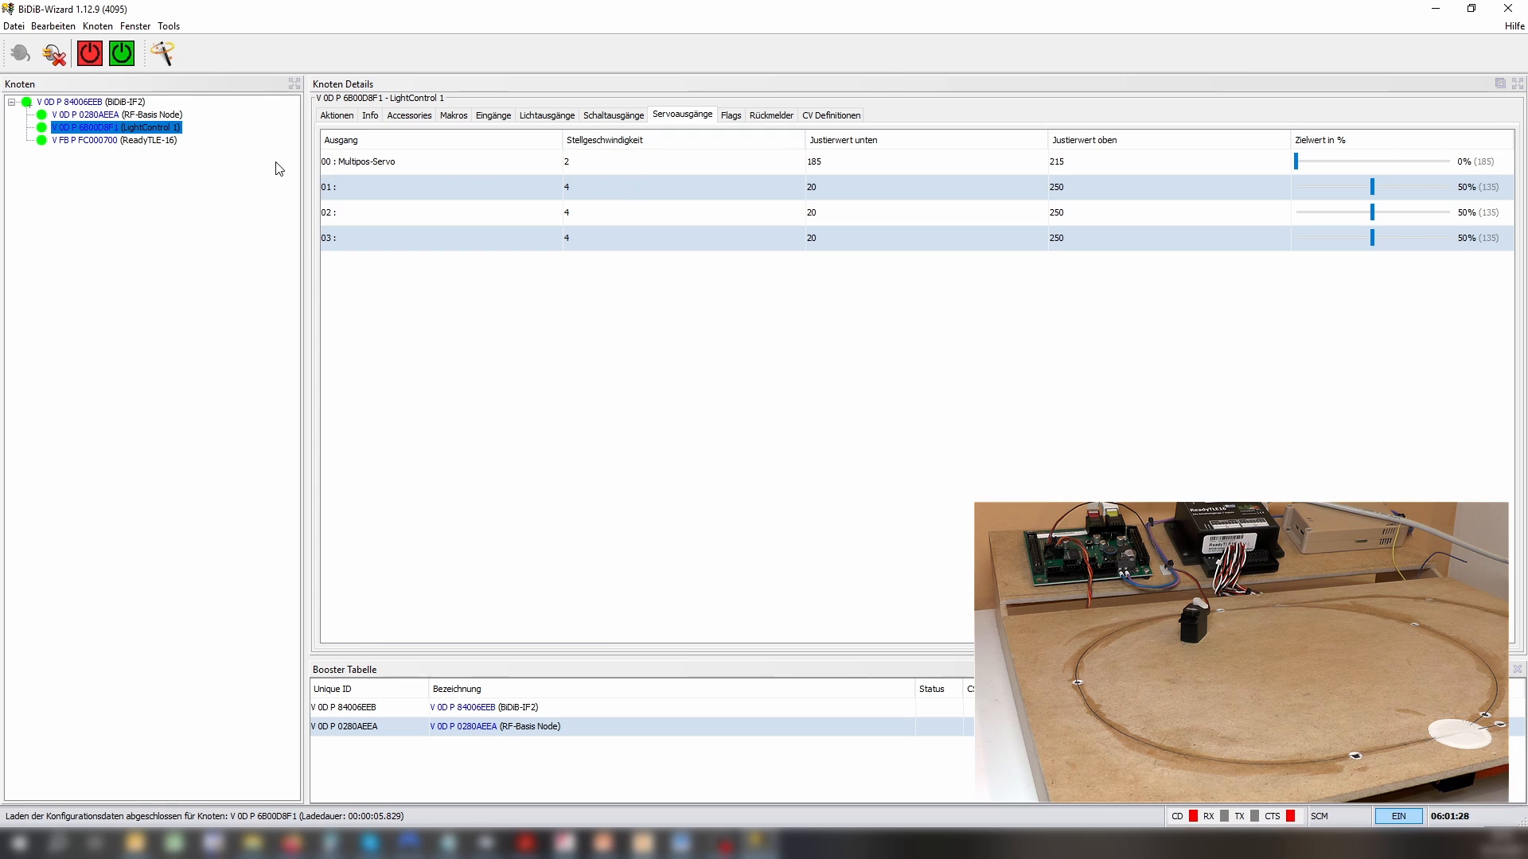
Step: Move the target value of servo output 00 (Multipos-Servo) to 10% and that of servo output 01 to 83%
click(393, 165)
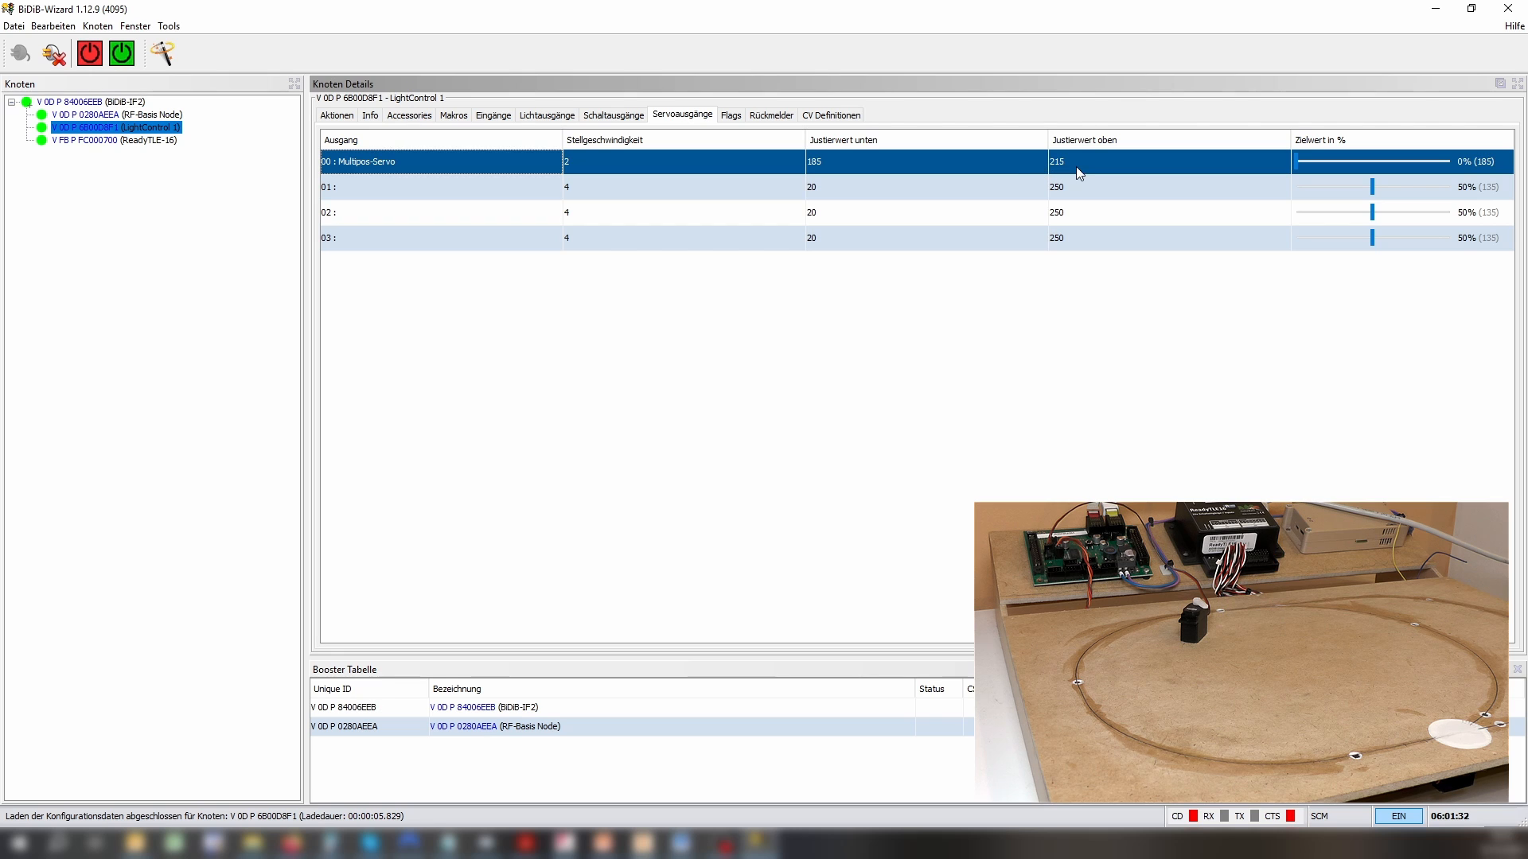
mouse_move(1299, 169)
mouse_down()
mouse_move(1457, 173)
mouse_move(1295, 168)
mouse_up()
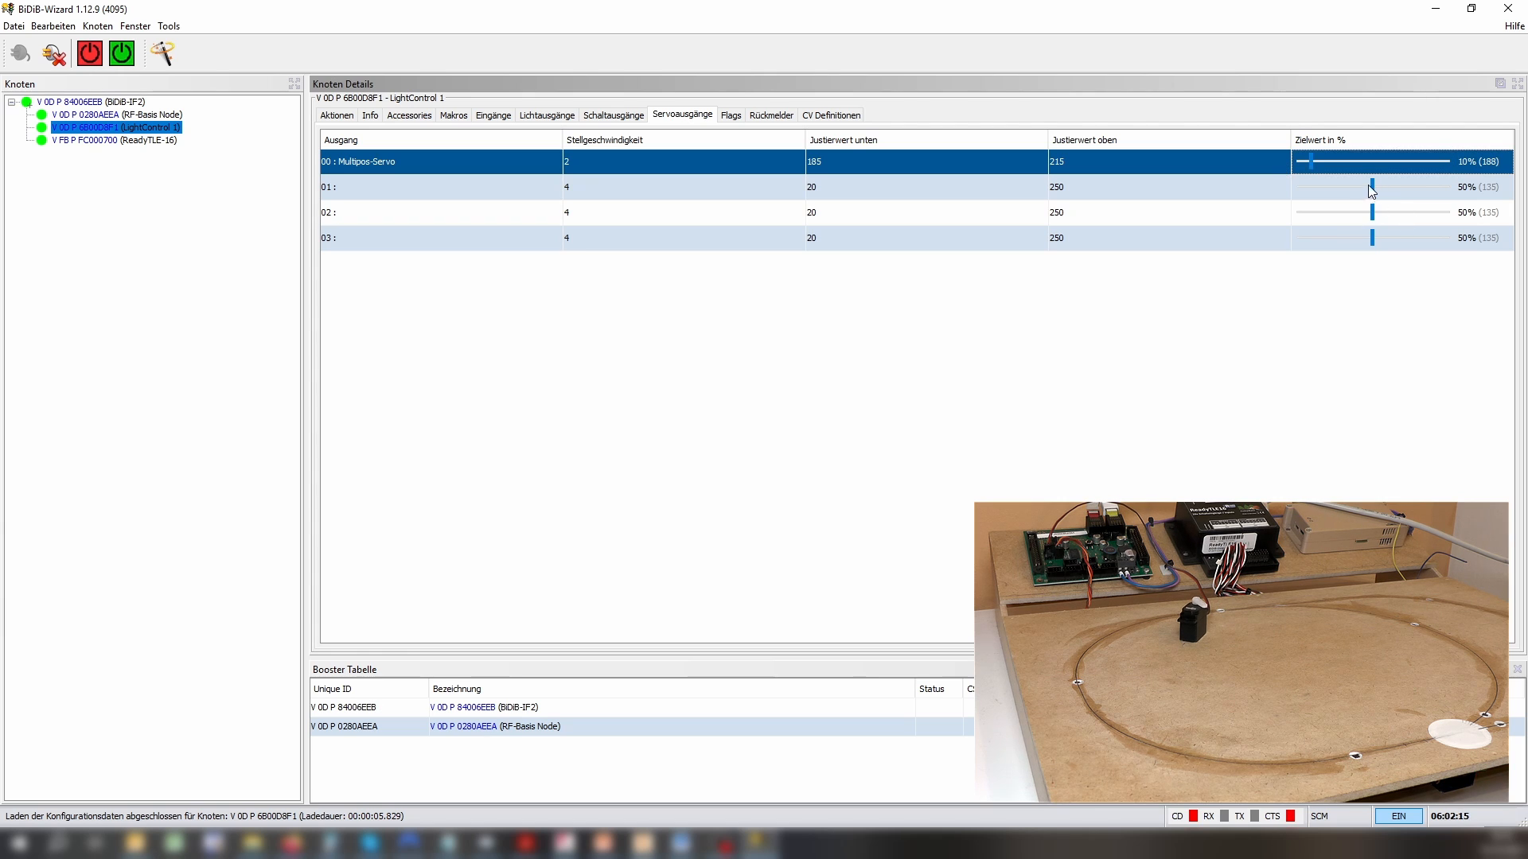
mouse_move(1375, 189)
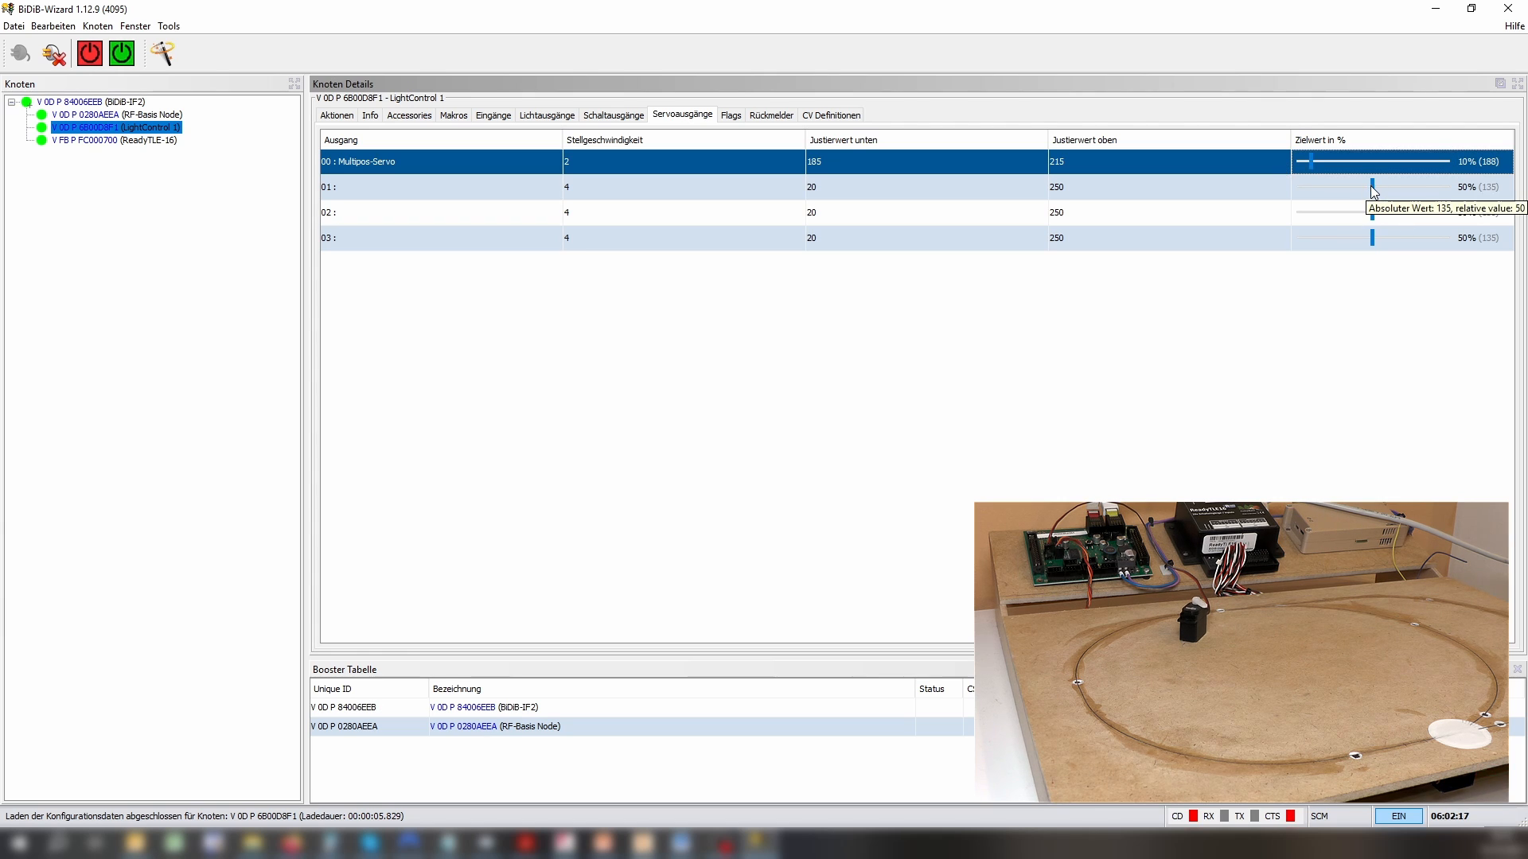
drag(1370, 185, 1422, 188)
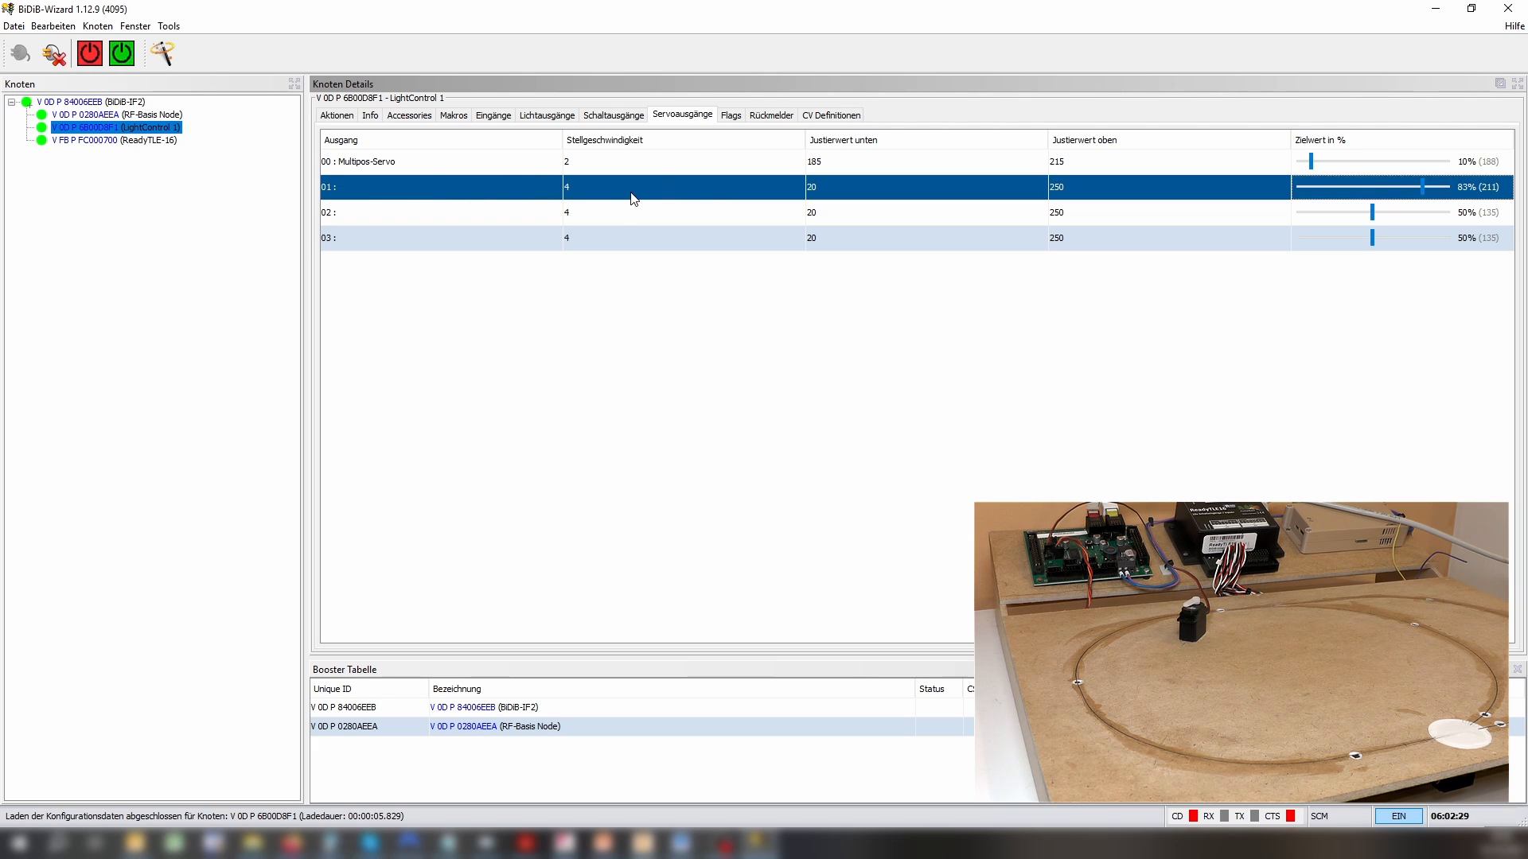
Step: Set the lower adjustment value of servo output 01 to 100 and move its target value to 0%
click(573, 193)
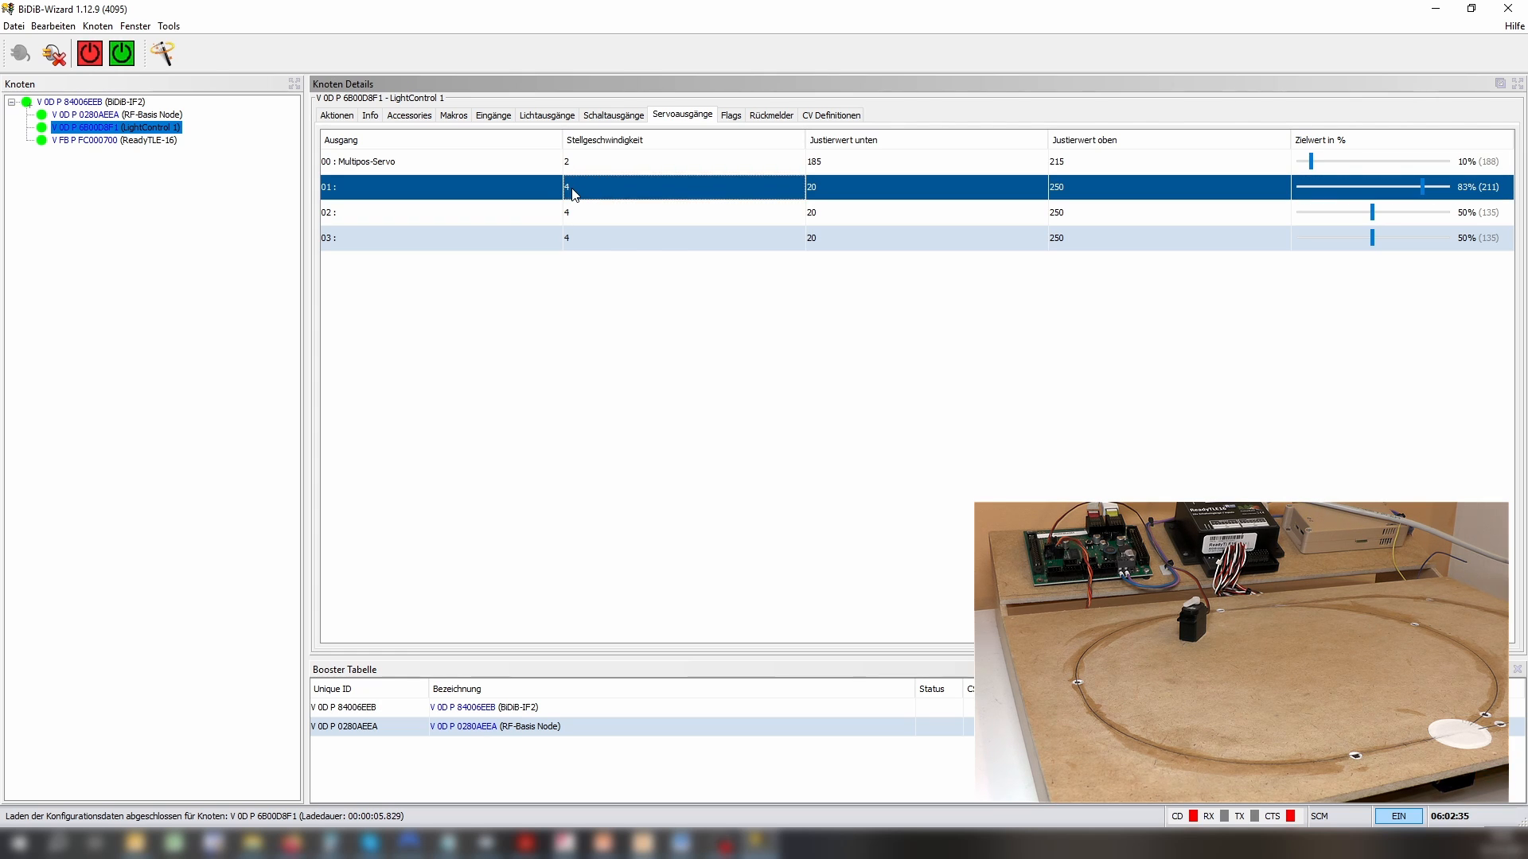
click(854, 193)
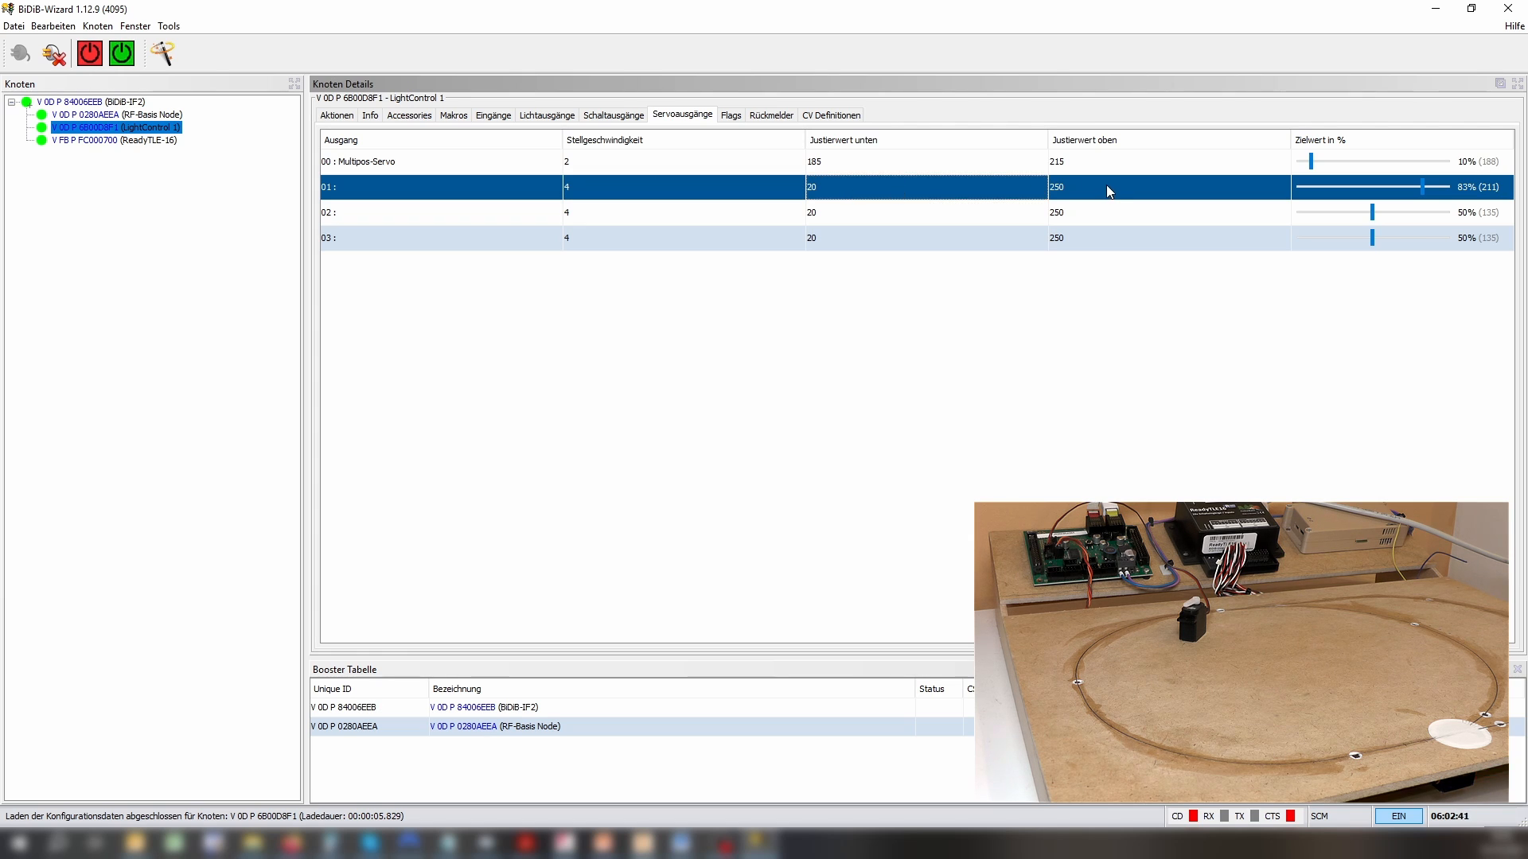
double_click(852, 189)
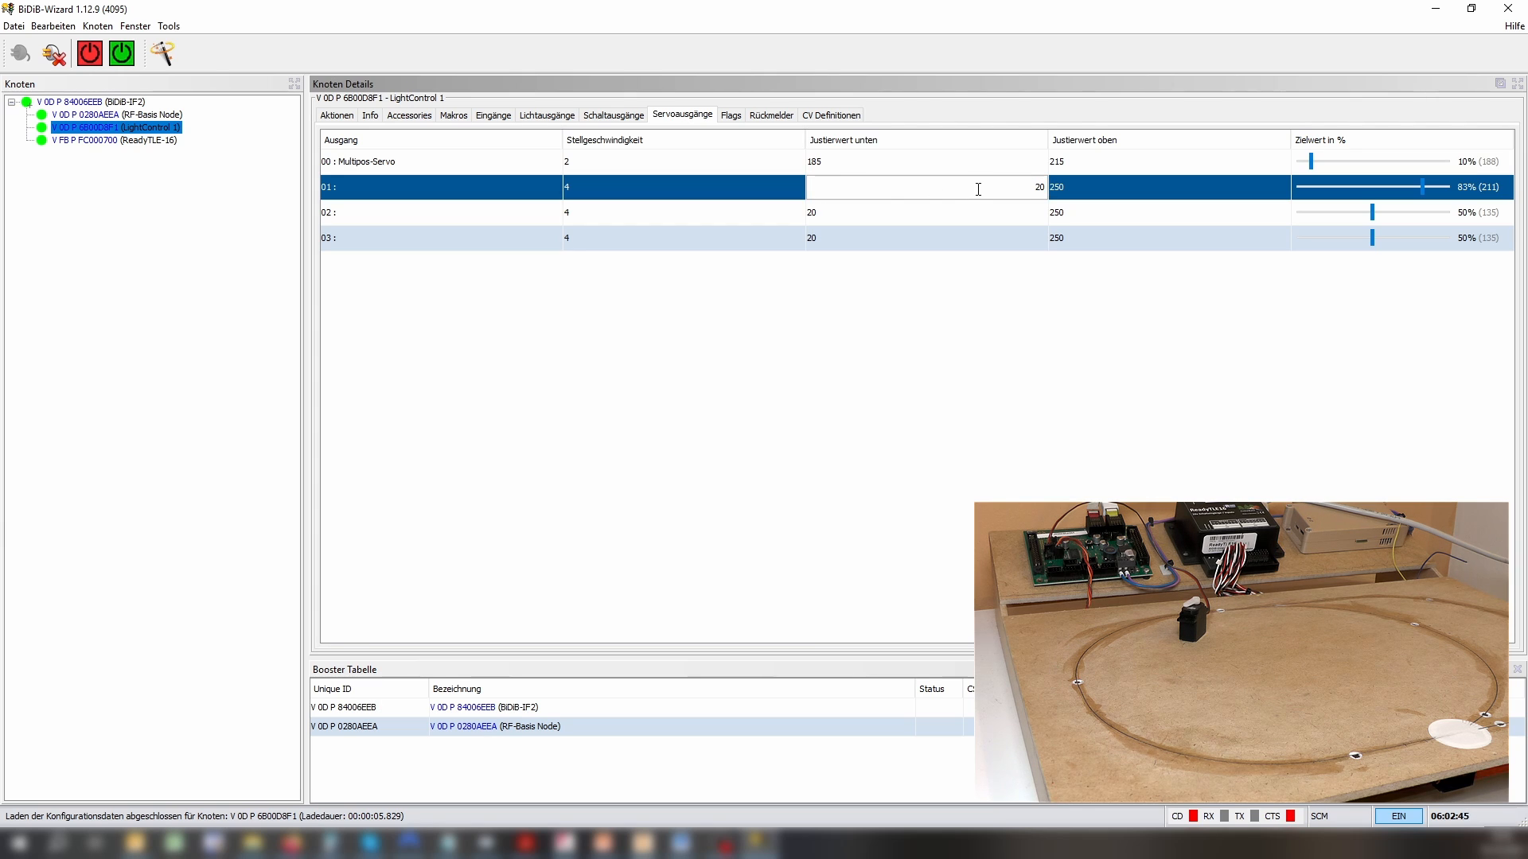
drag(1013, 188, 1053, 195)
text(100)
key(Return)
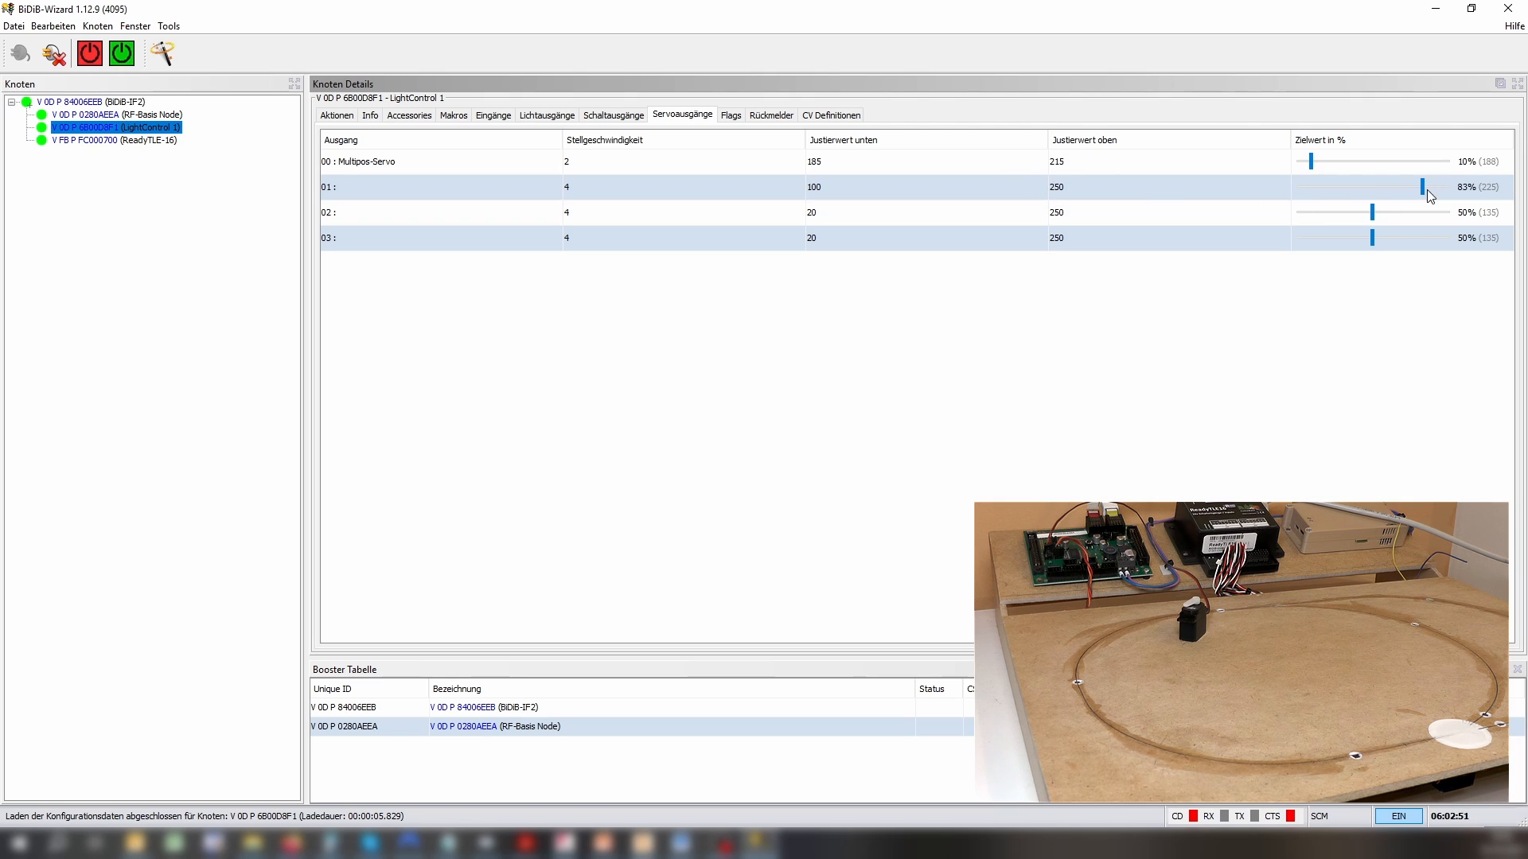
drag(1430, 196, 1284, 195)
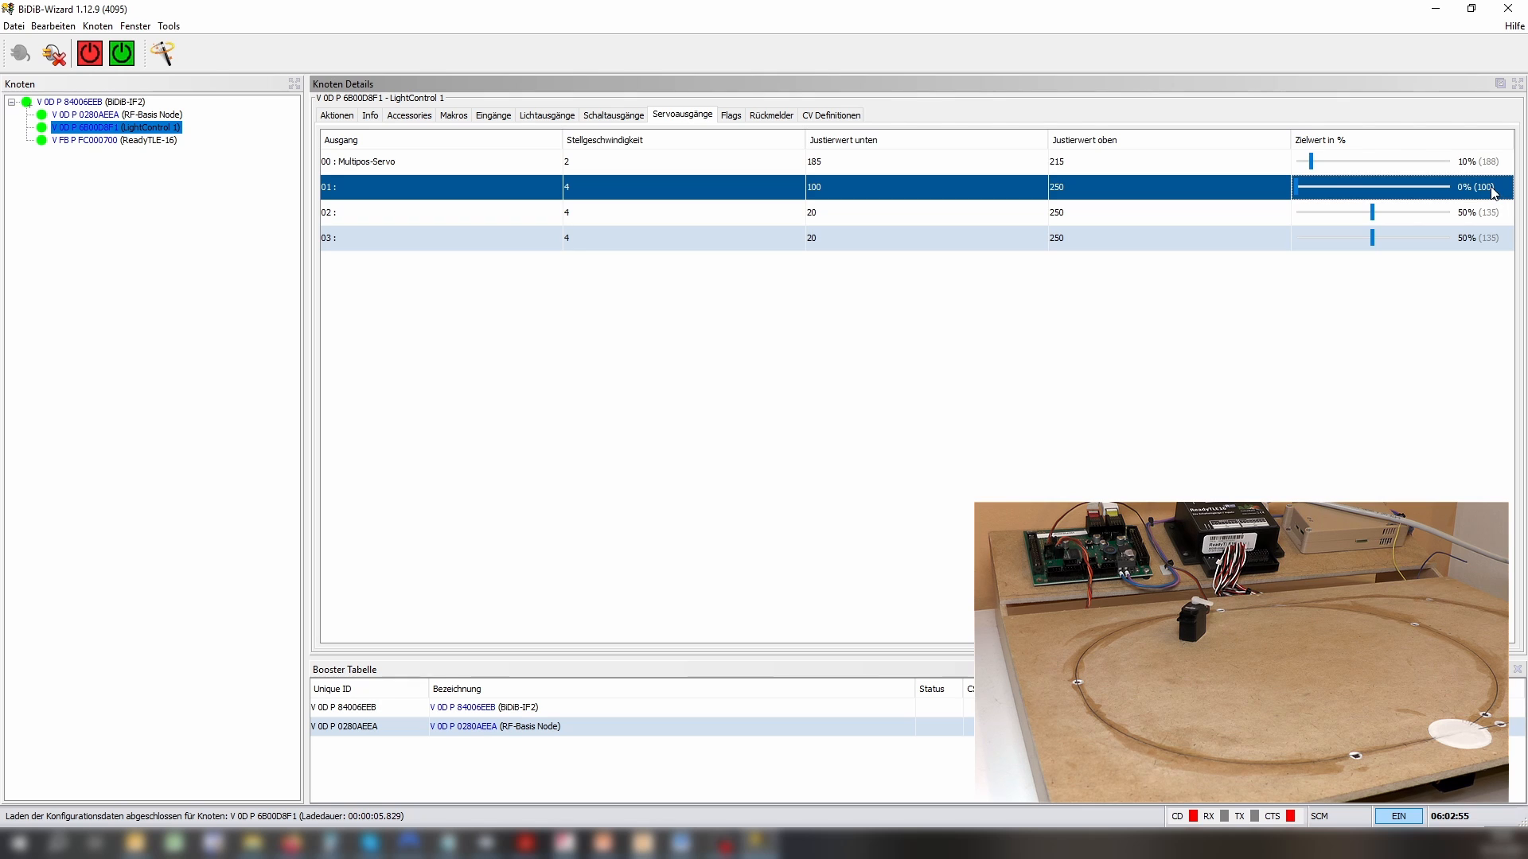
Step: Set the upper adjustment value of servo output 01 to 150 and test the servo's travel with the target value
double_click(1096, 184)
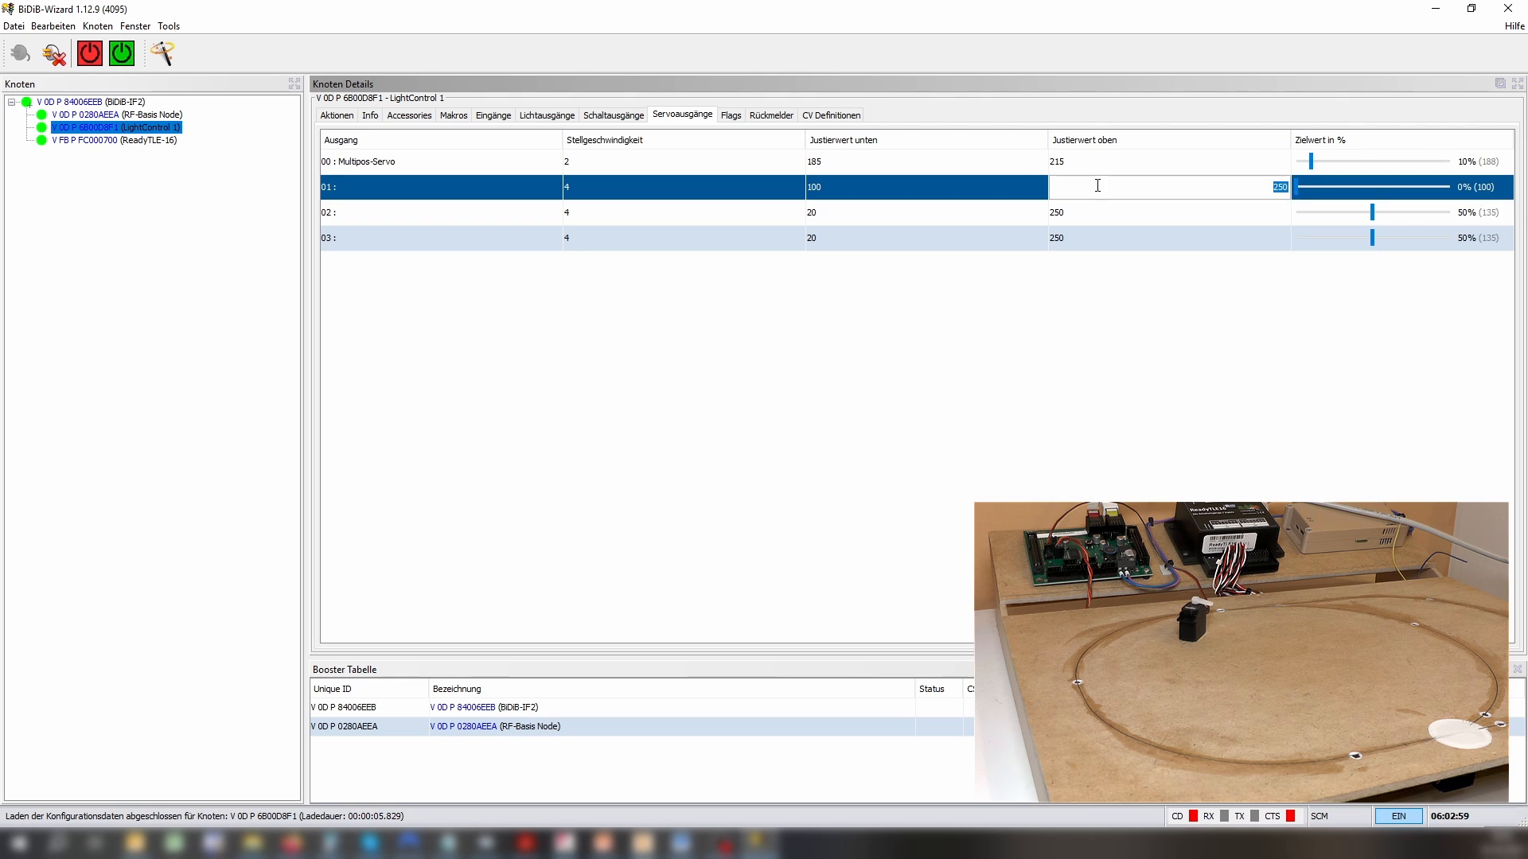
text(150)
key(Return)
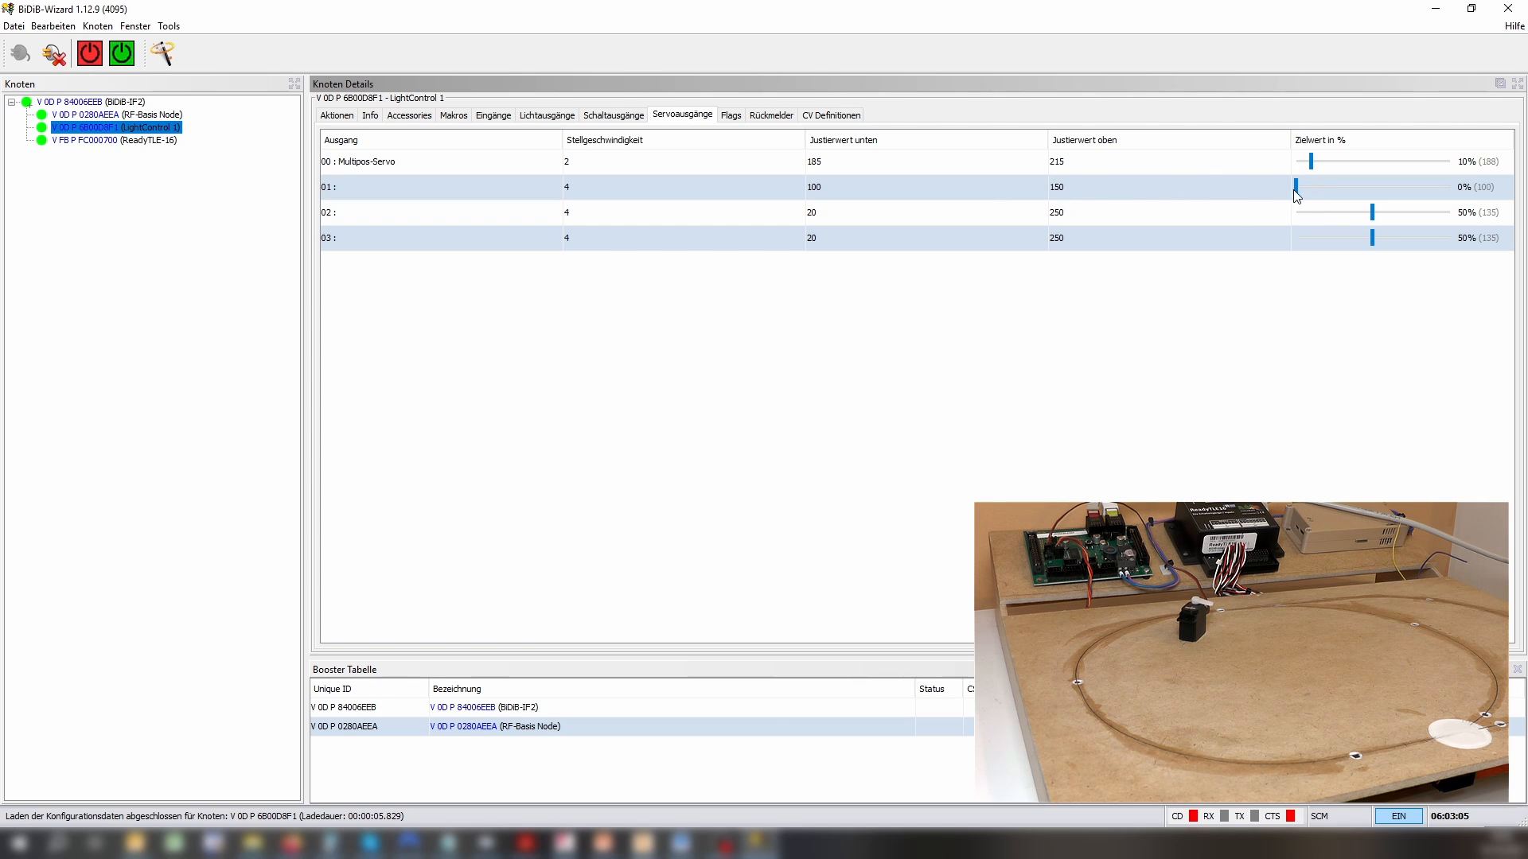
mouse_move(1296, 187)
mouse_down()
mouse_move(1509, 195)
mouse_move(1243, 200)
mouse_move(1267, 199)
mouse_up()
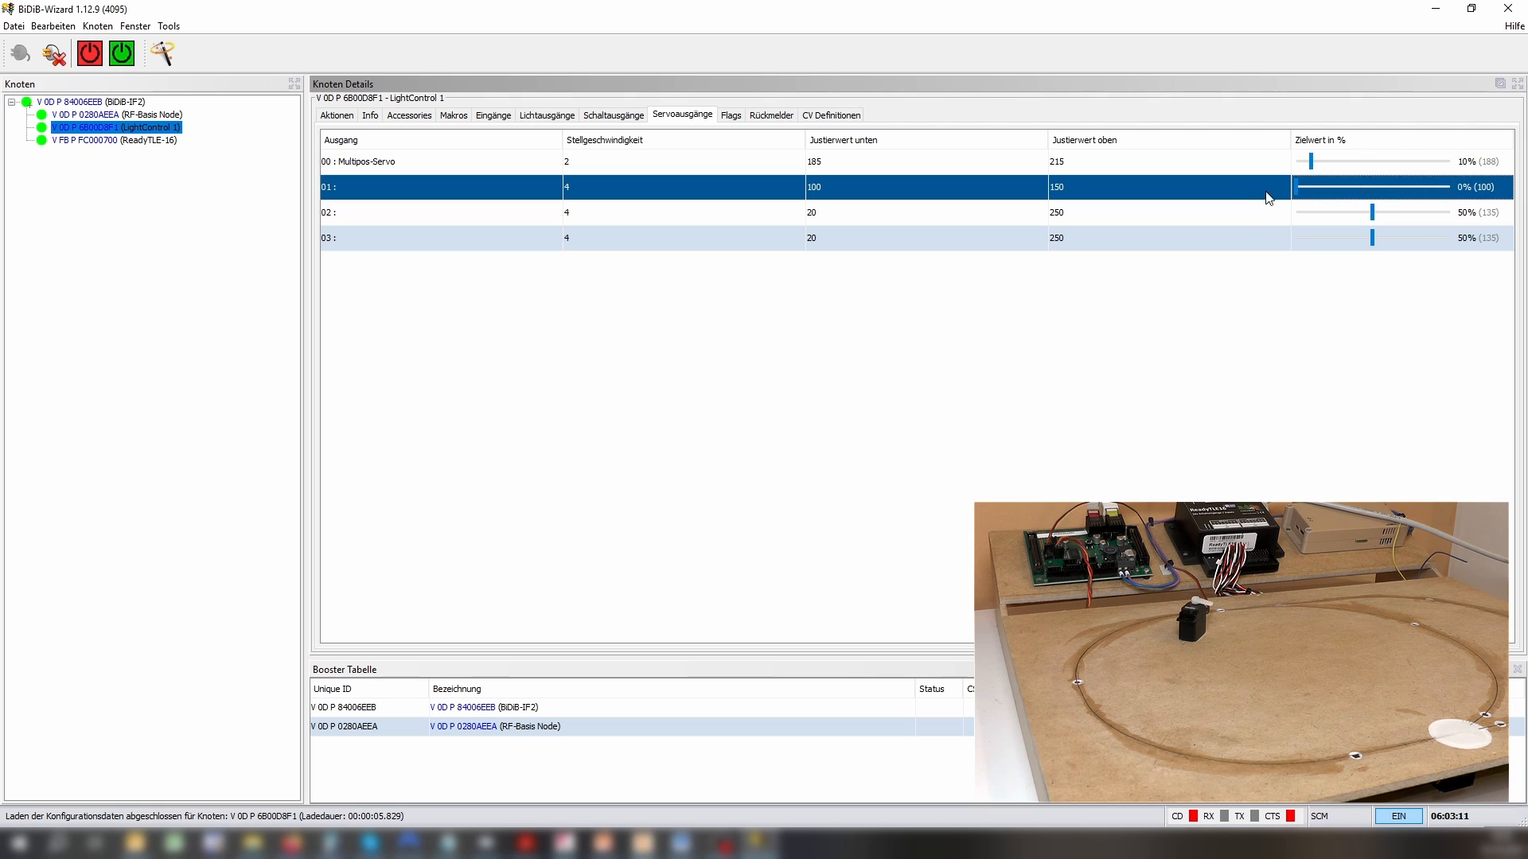
Step: Set the upper adjustment value of servo output 01 to 250 and run its target value to 100% and back to 0%
double_click(1143, 194)
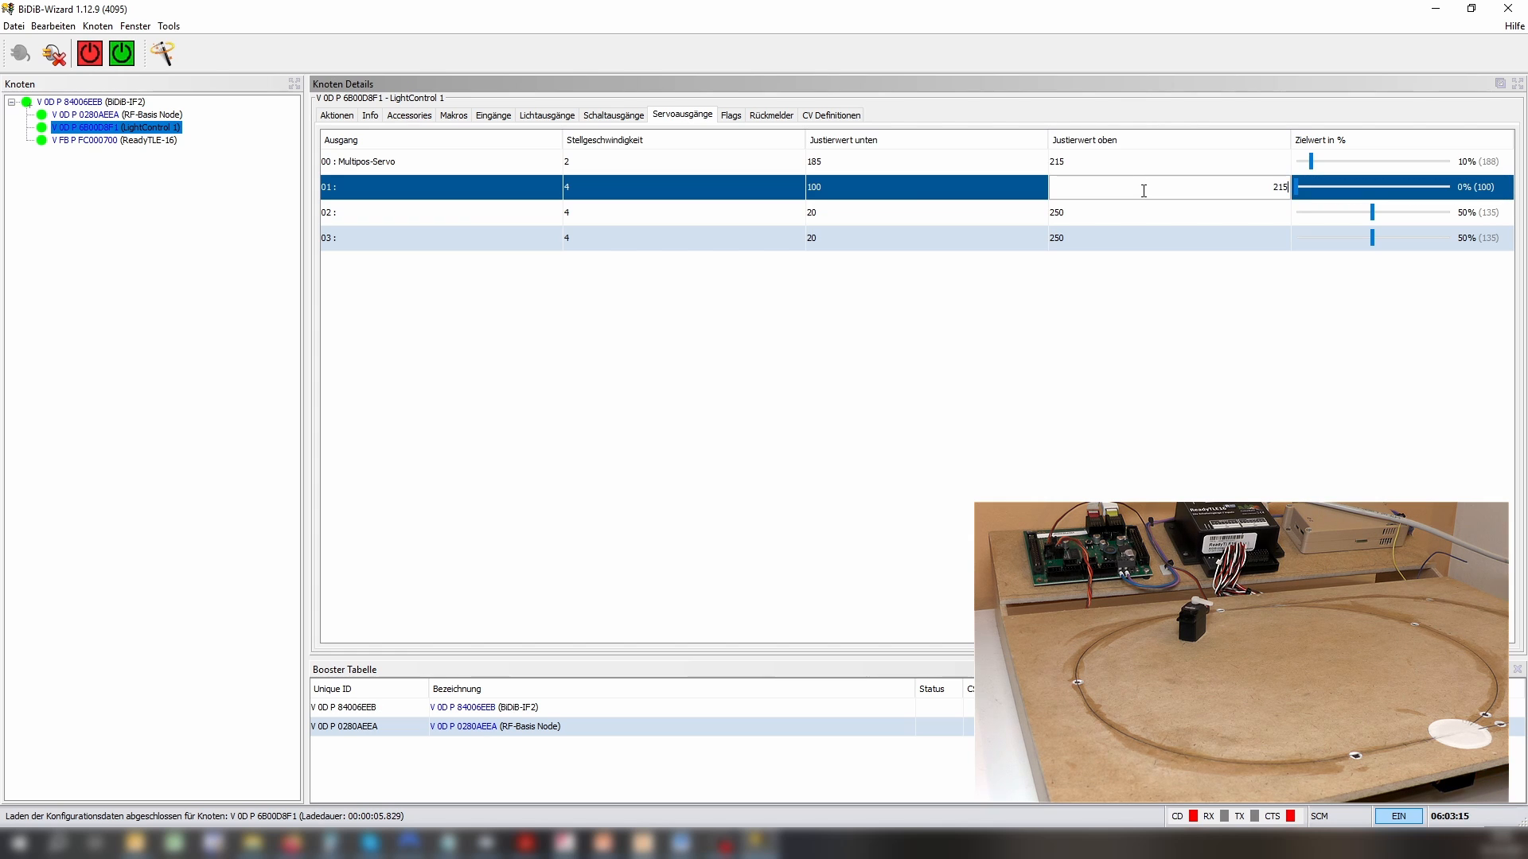
text(250)
key(Return)
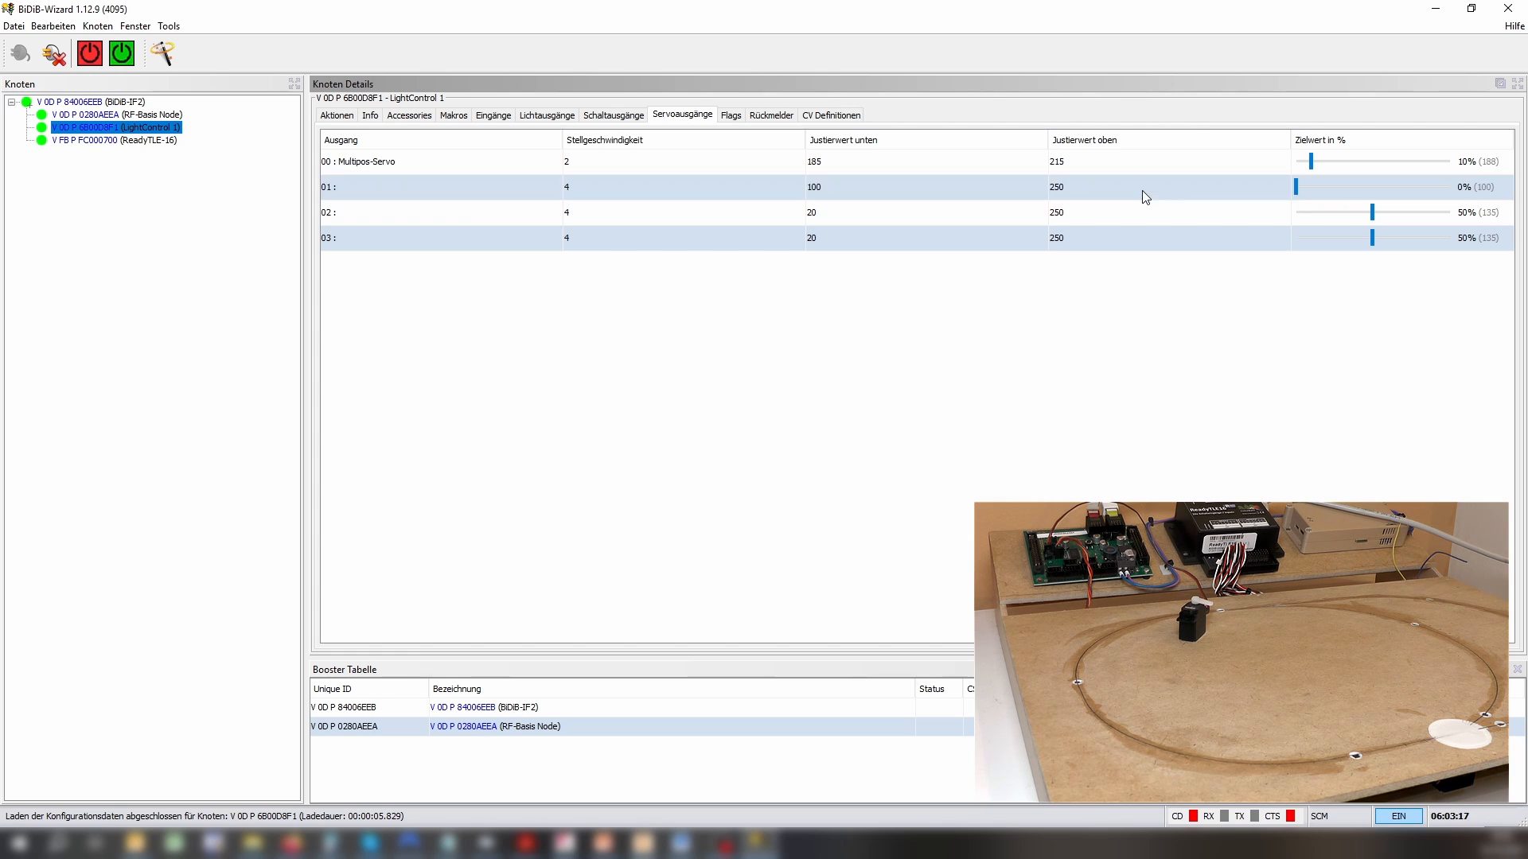
click(1300, 193)
drag(1302, 198, 1463, 191)
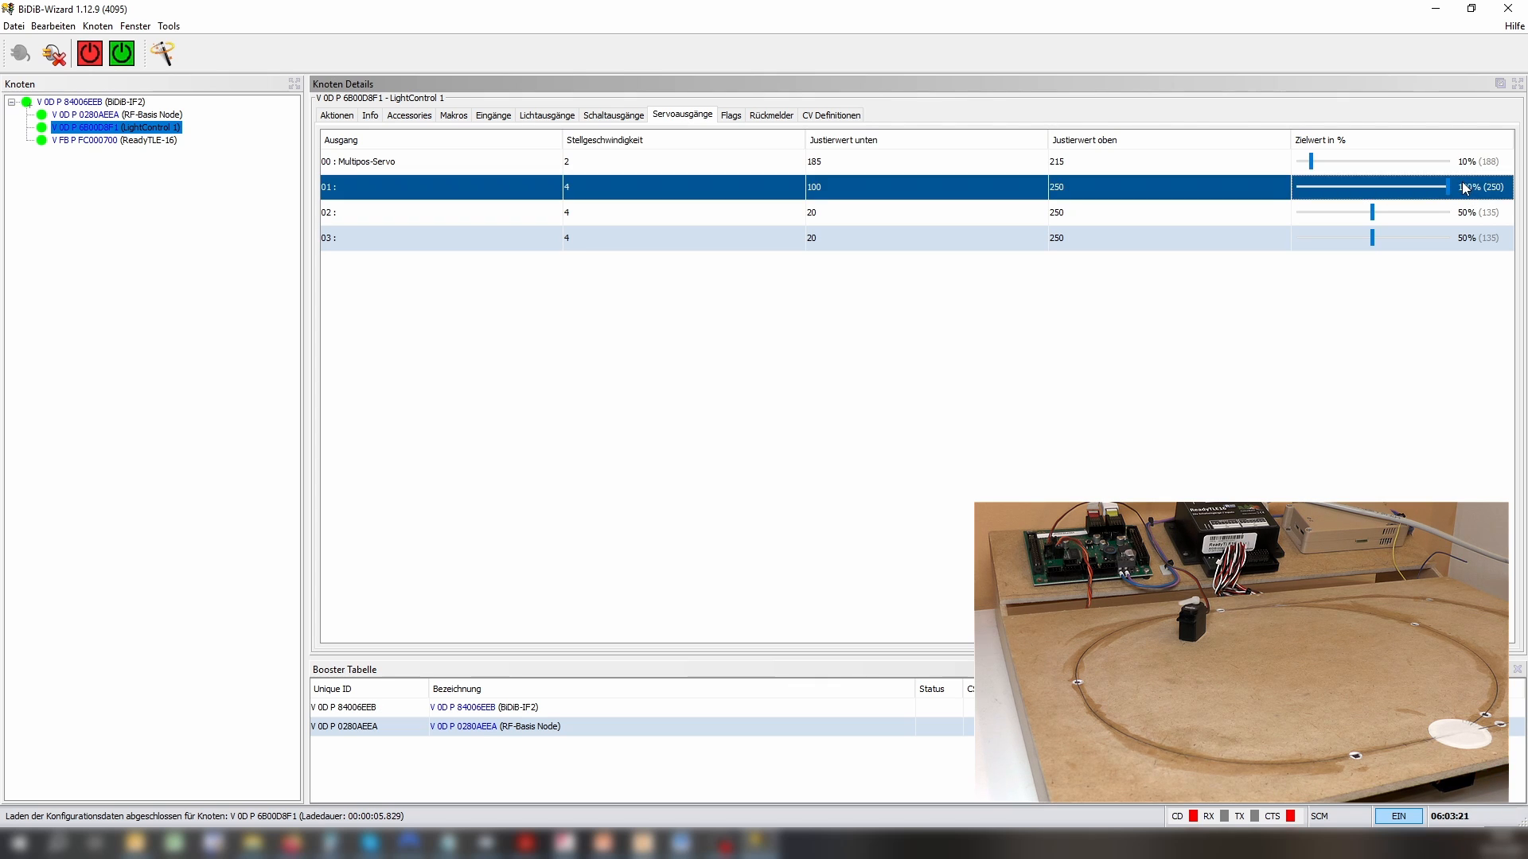
click(1435, 183)
click(1428, 198)
drag(1422, 198, 1246, 168)
Step: Set the positioning speed of servo output 01 to 10 and test it by moving the target value to 71% and back down
double_click(582, 183)
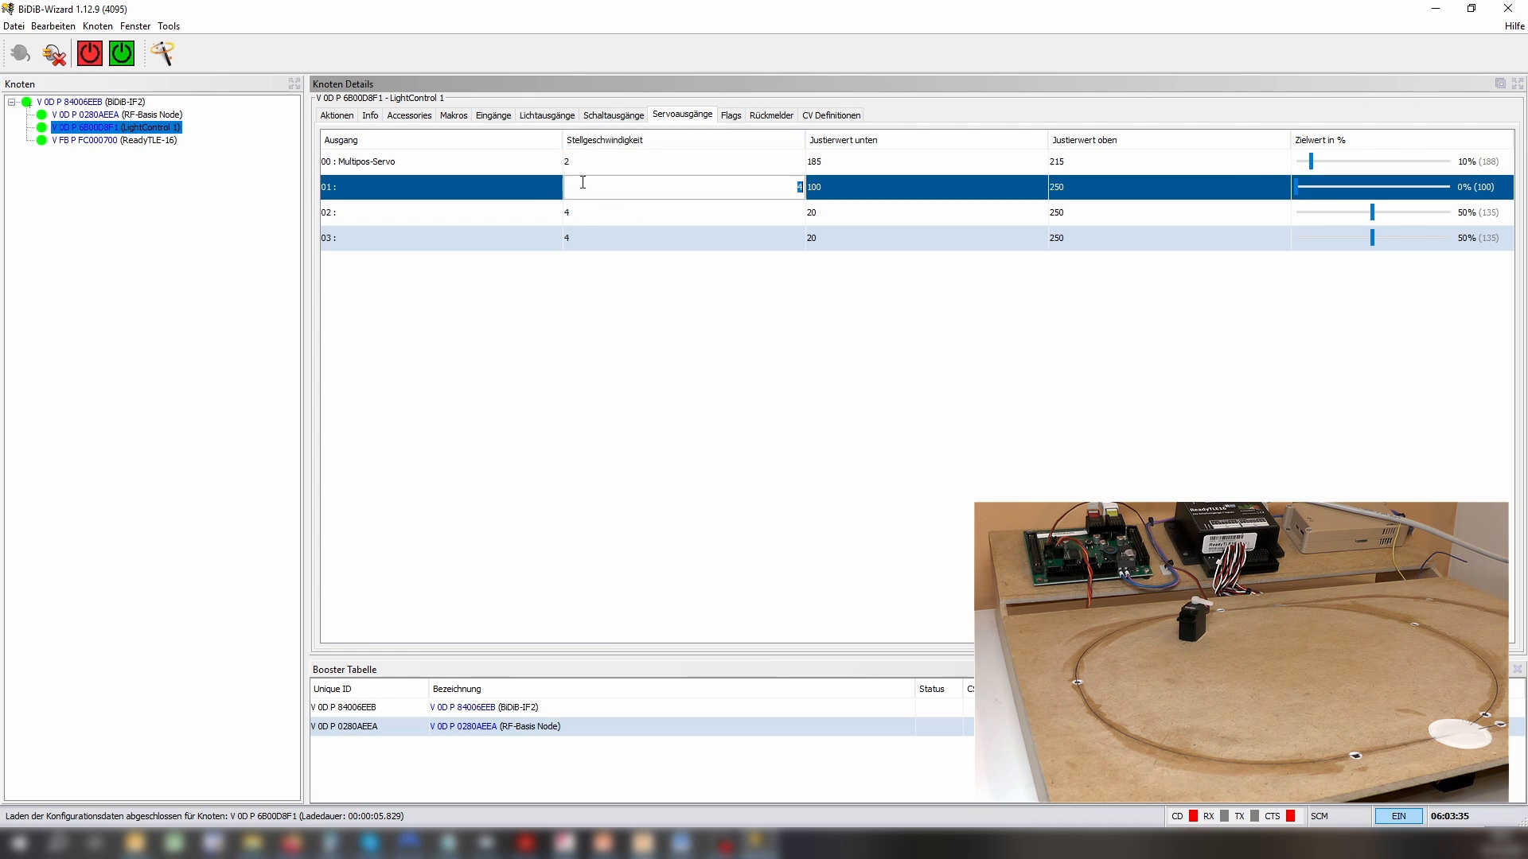
text(10)
key(Return)
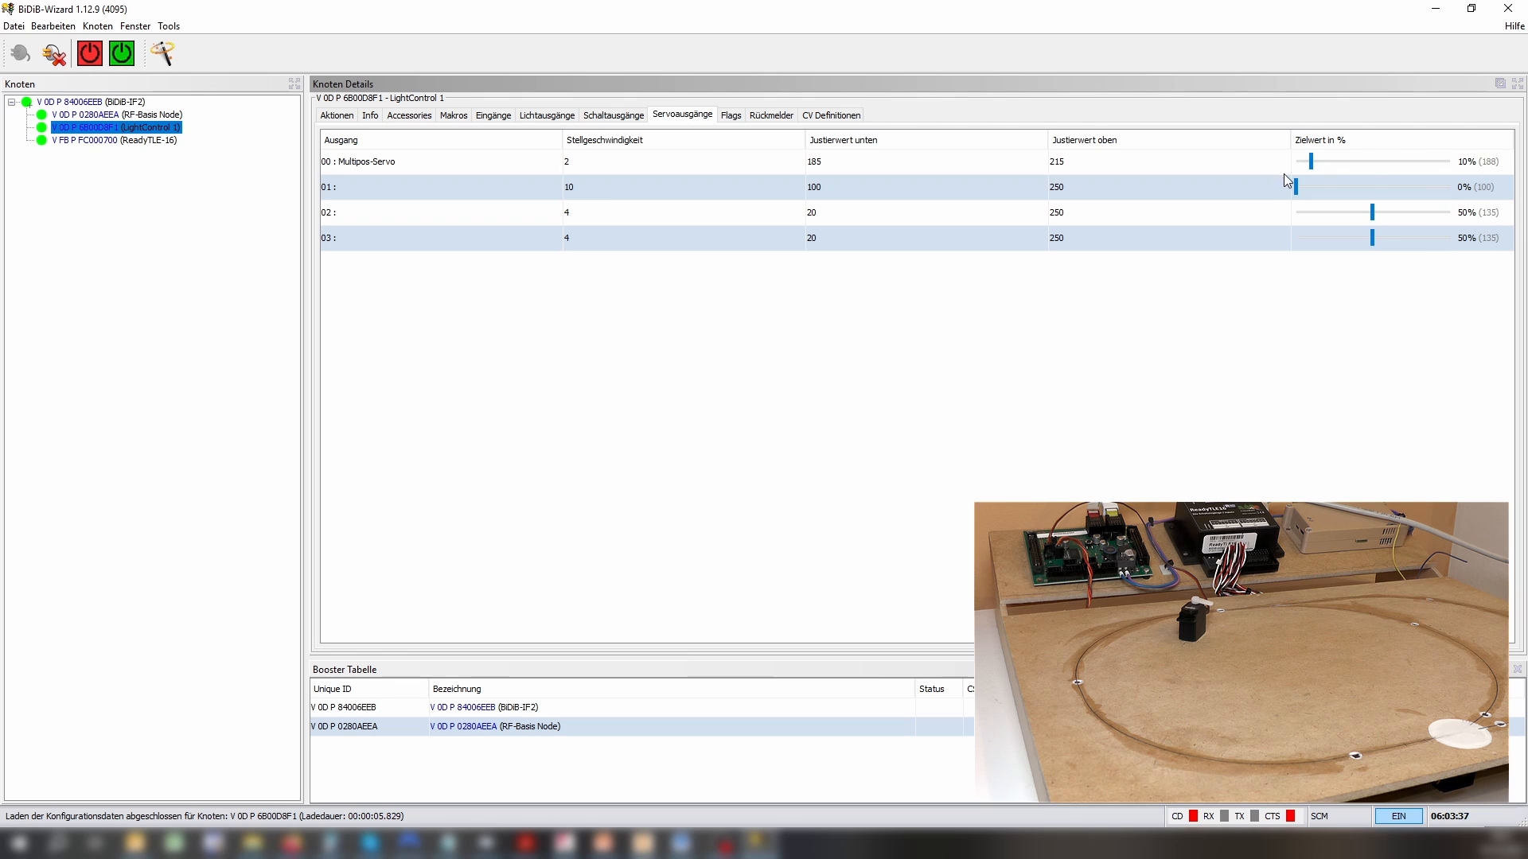
drag(1296, 186, 1421, 189)
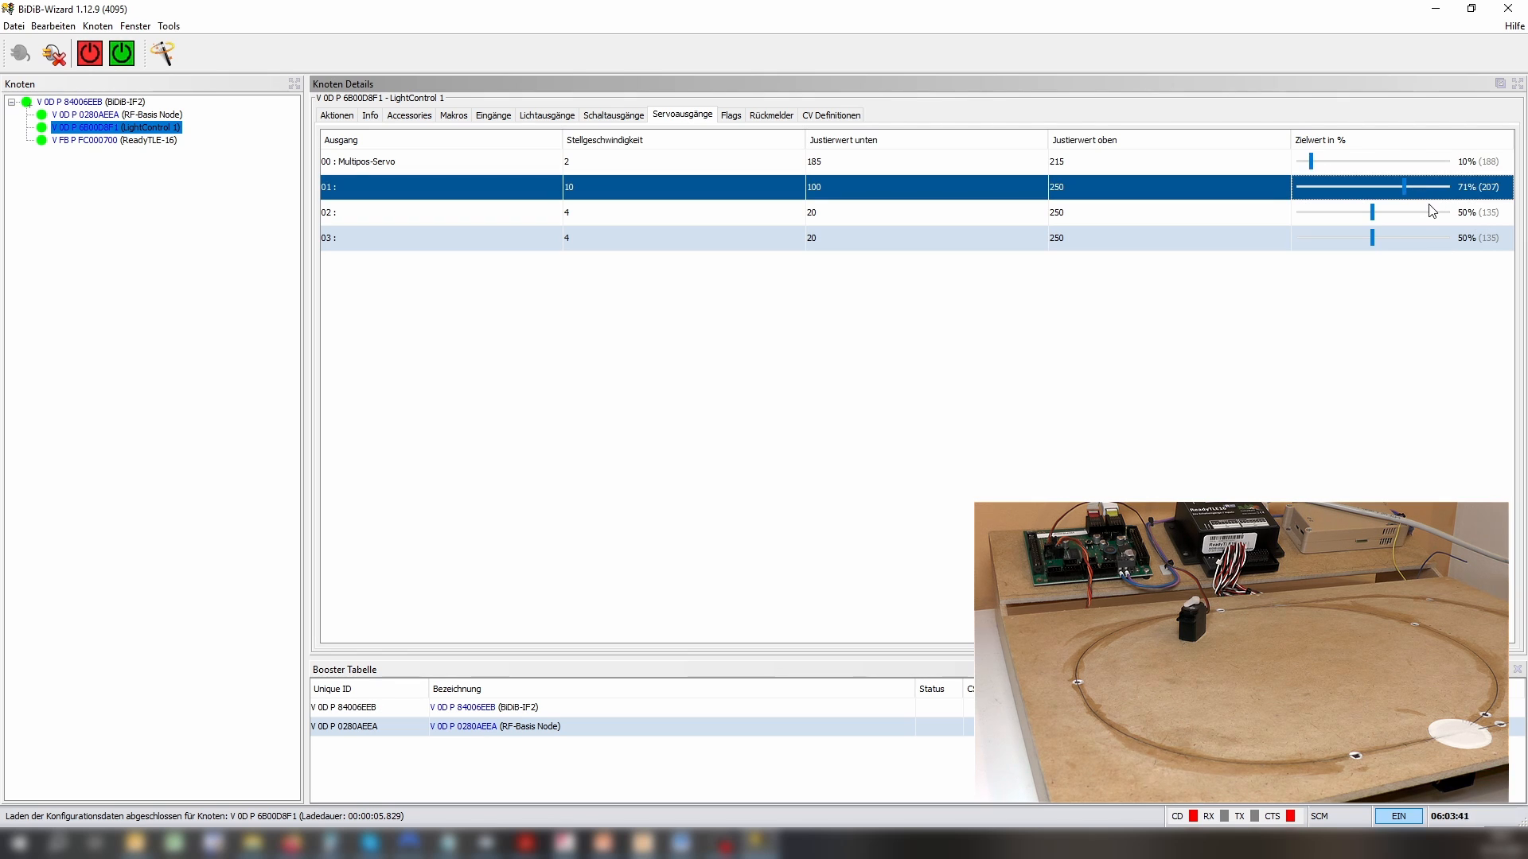
drag(1405, 185, 1294, 188)
Step: Examine the Multipos-Servo accessory's aspects and the steps of the macro Multipos-Servo_Pos_0
click(413, 118)
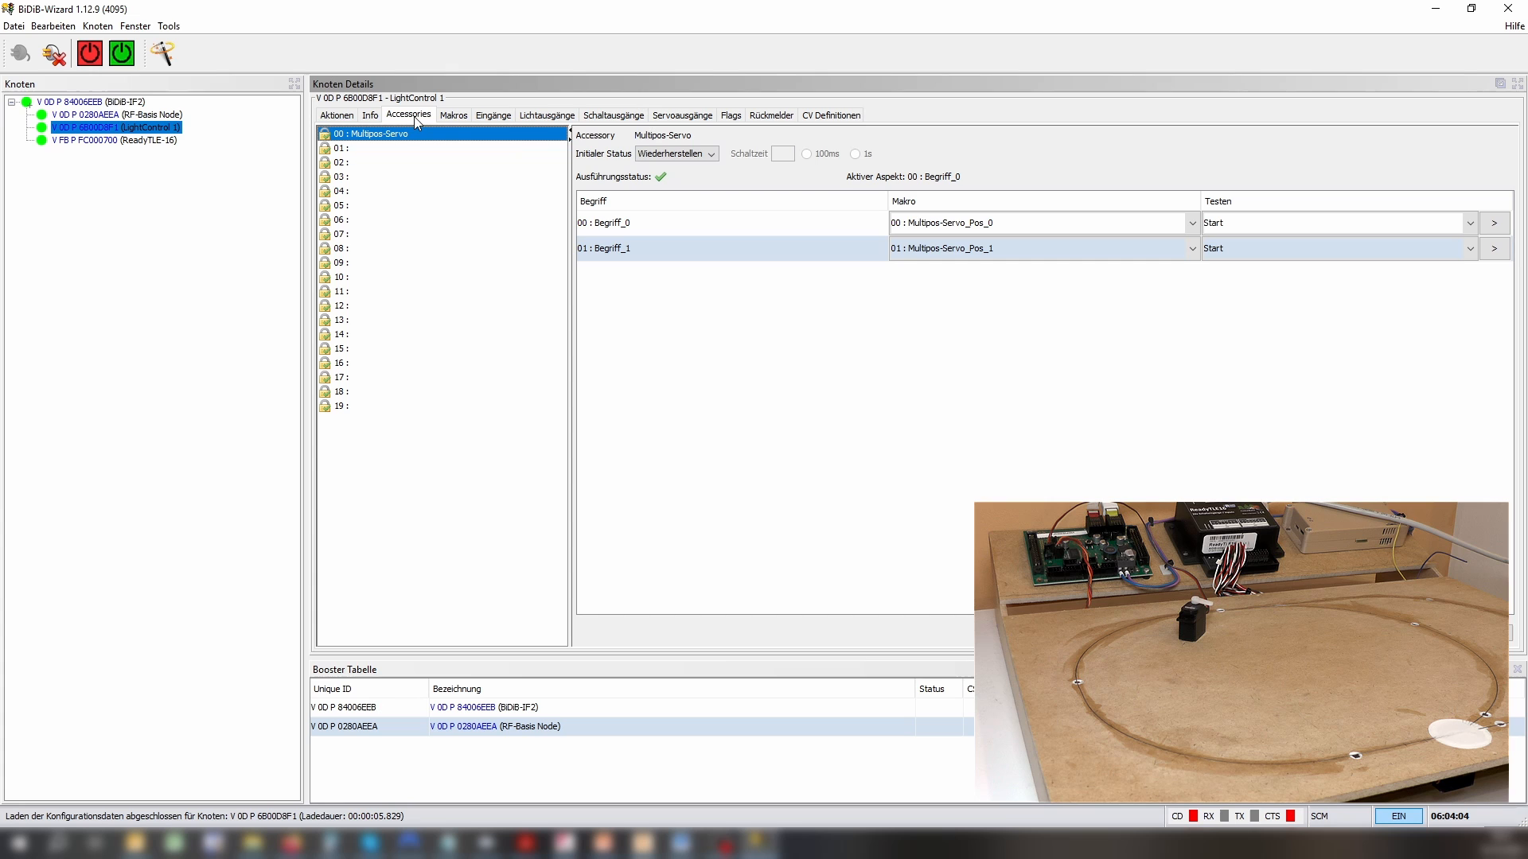
click(466, 120)
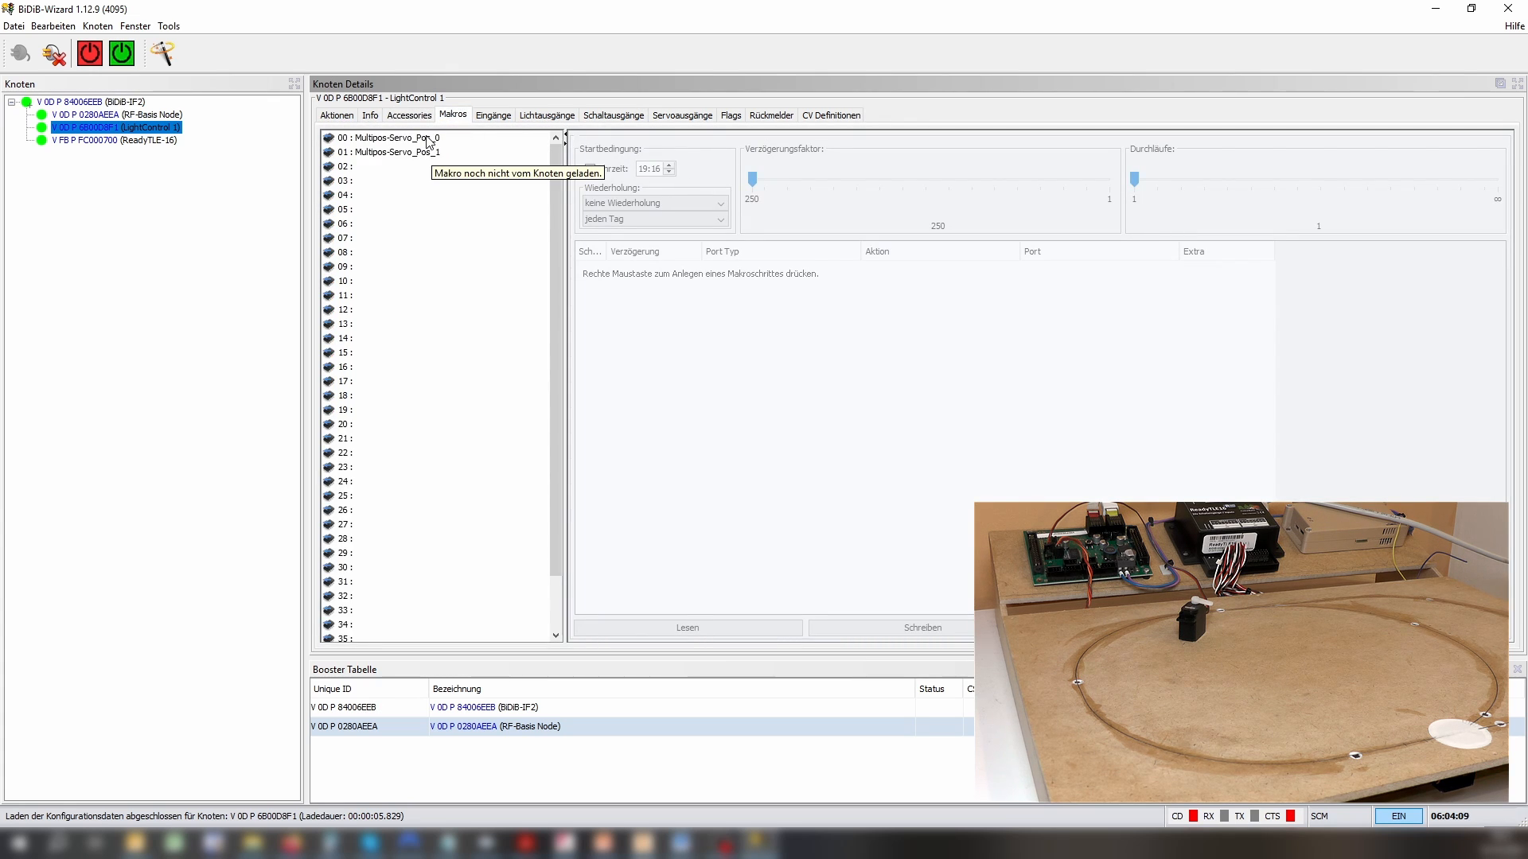
click(433, 138)
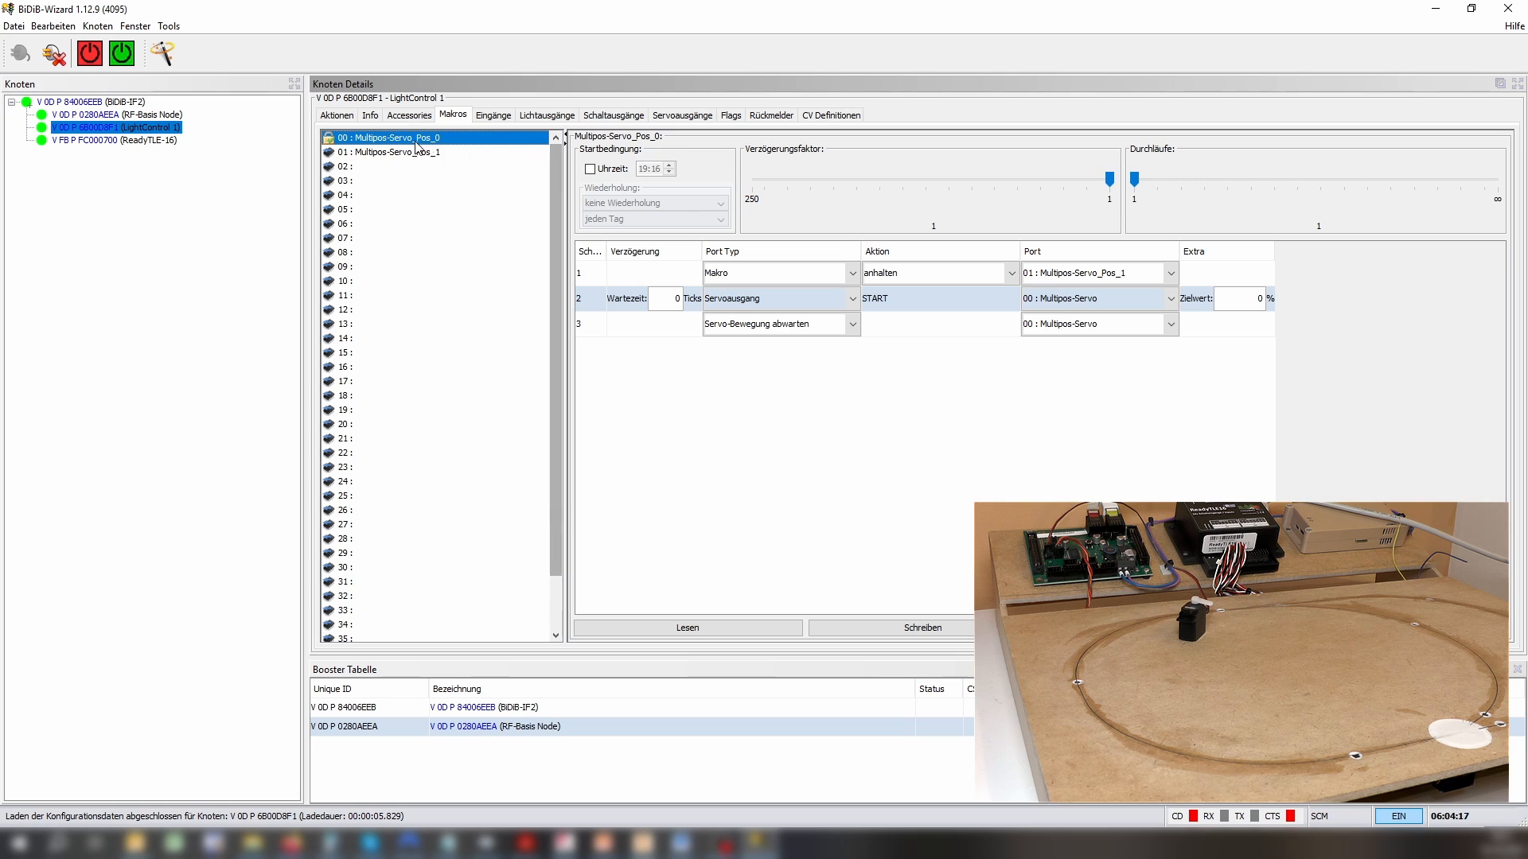
click(414, 116)
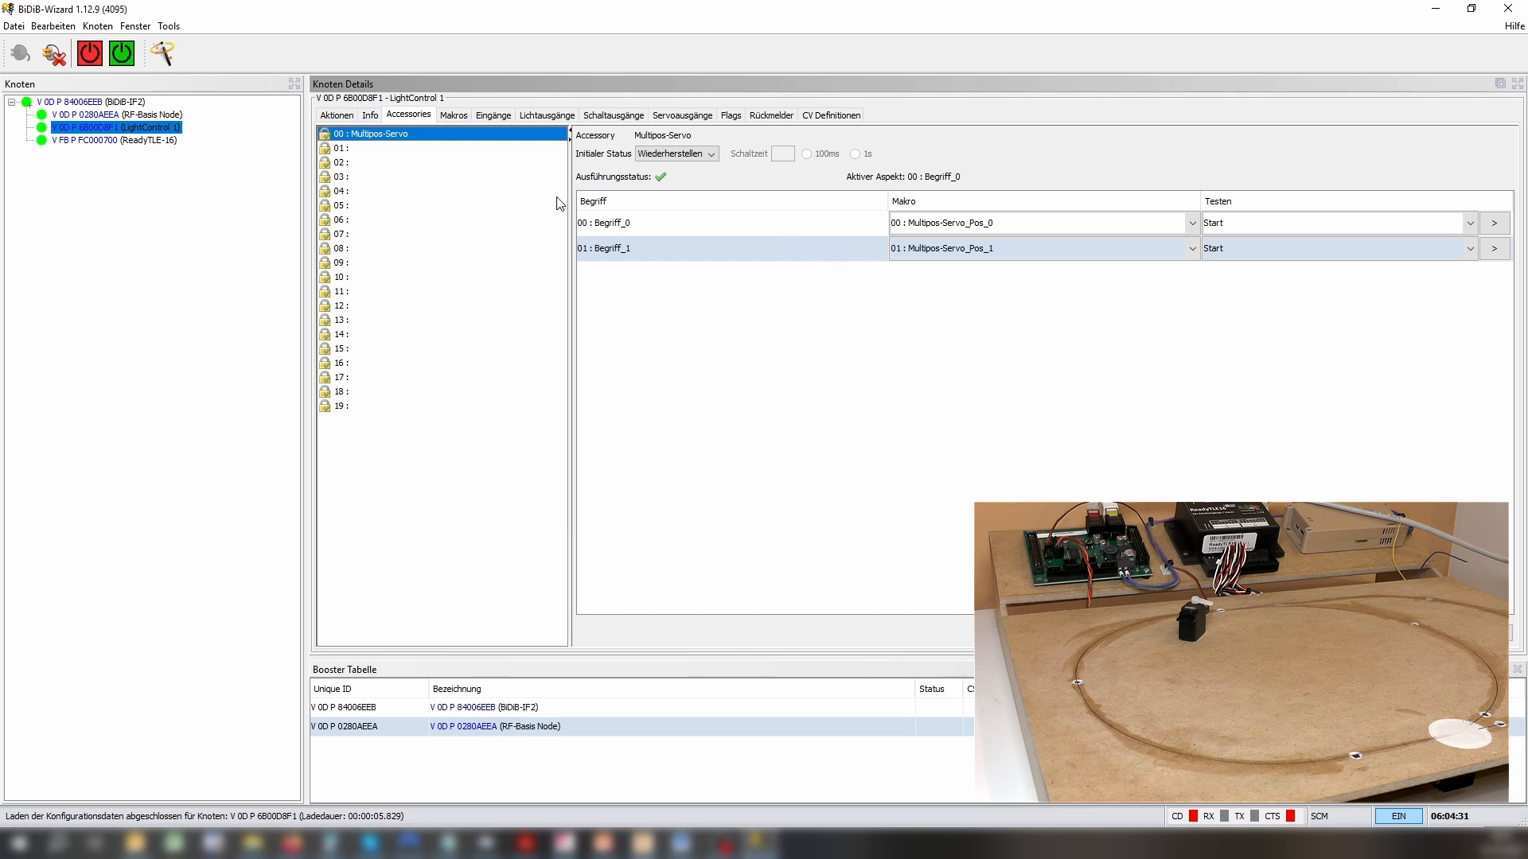
Step: Start the BiDiB Knoten-Konfigurator for the node and choose the Weichen application "Weichenantrieb mit Servo mit mehr als 2 Positionen"
click(325, 116)
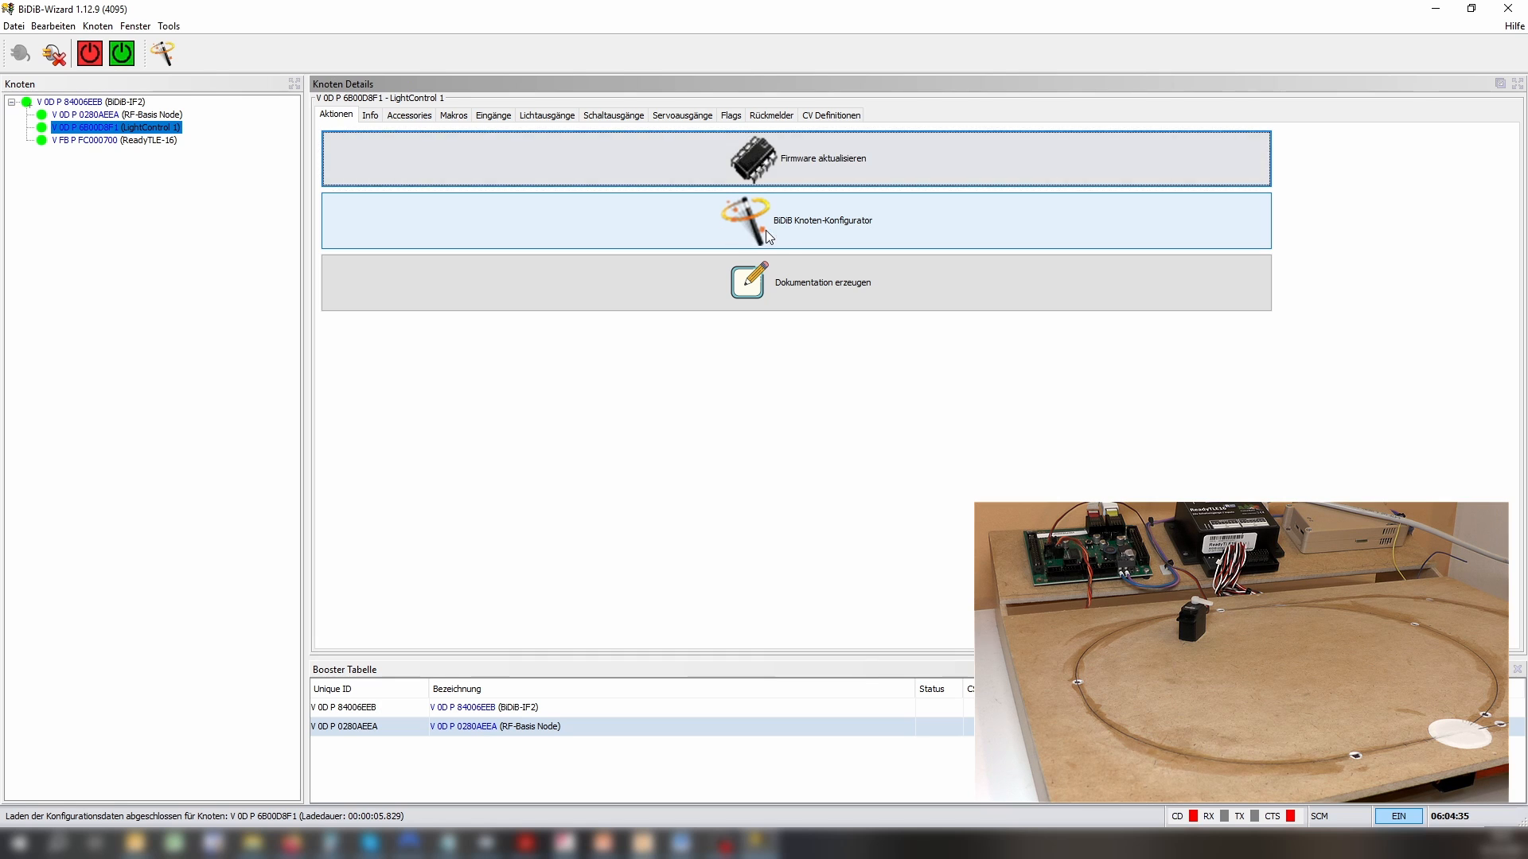
click(166, 60)
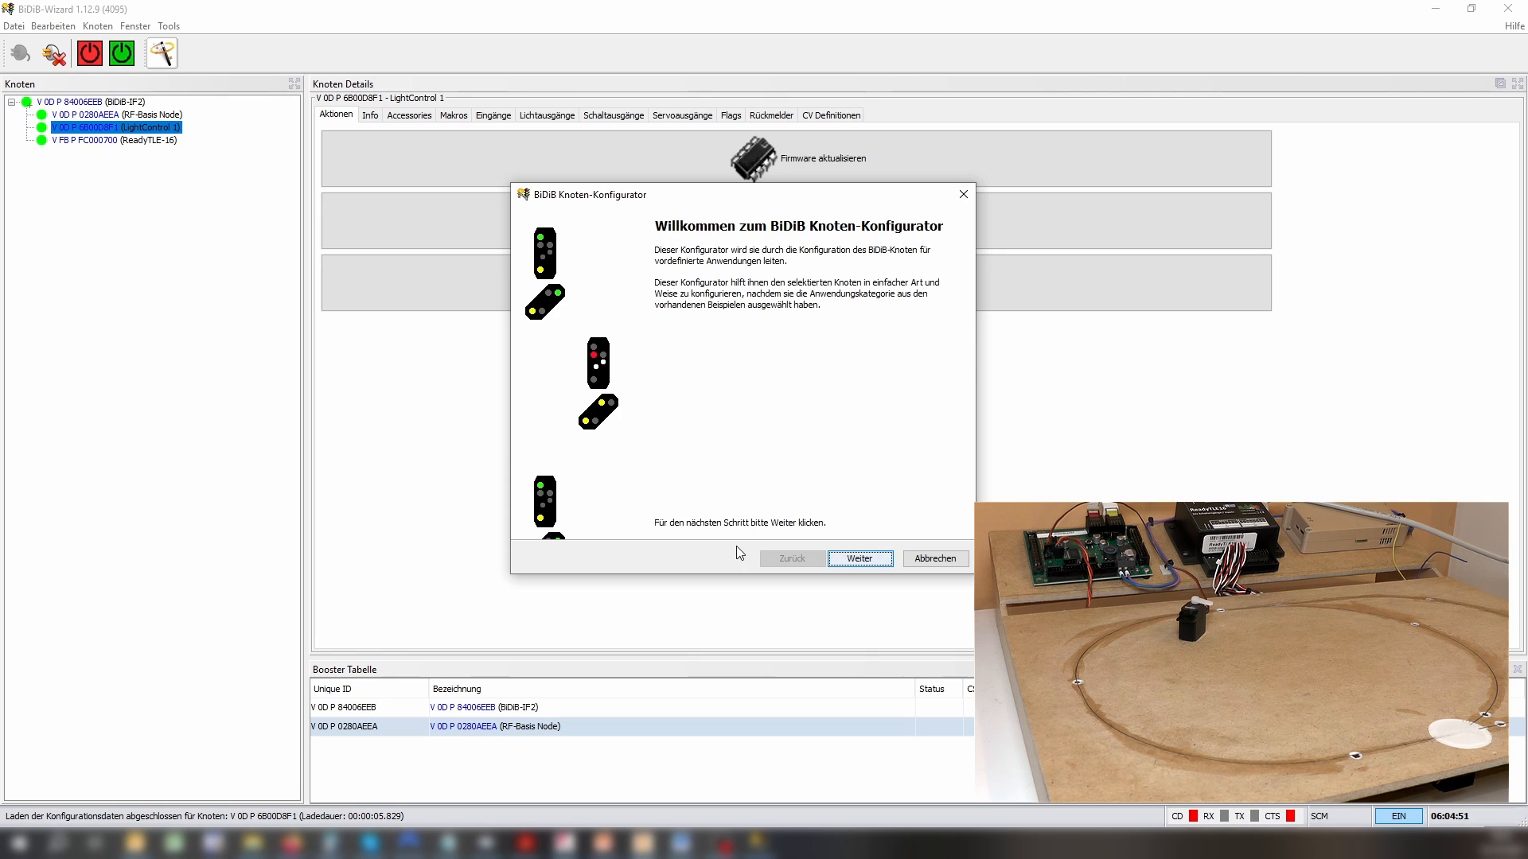
click(856, 559)
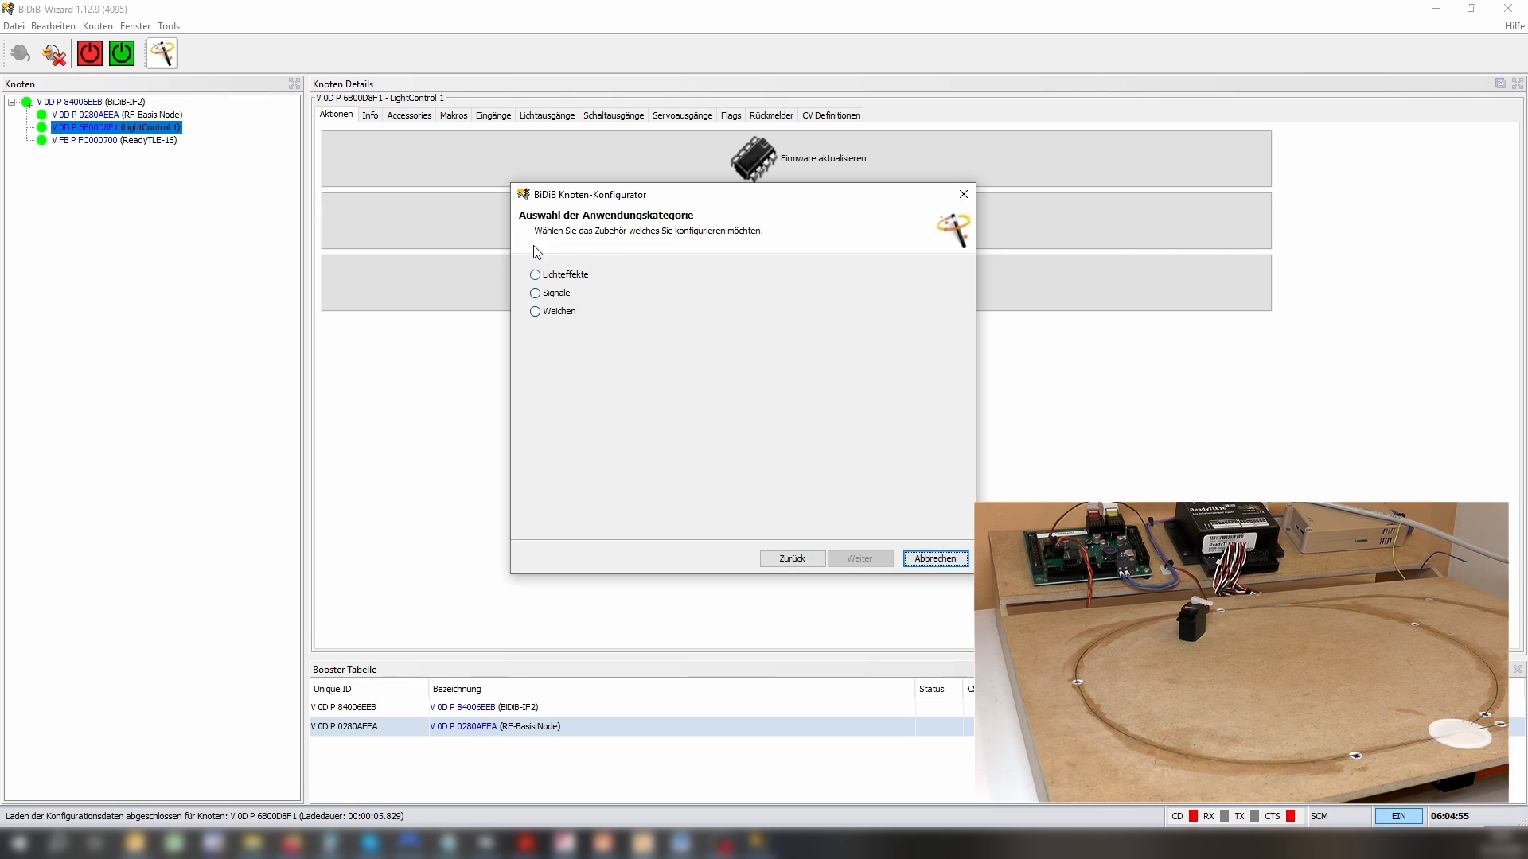
click(538, 312)
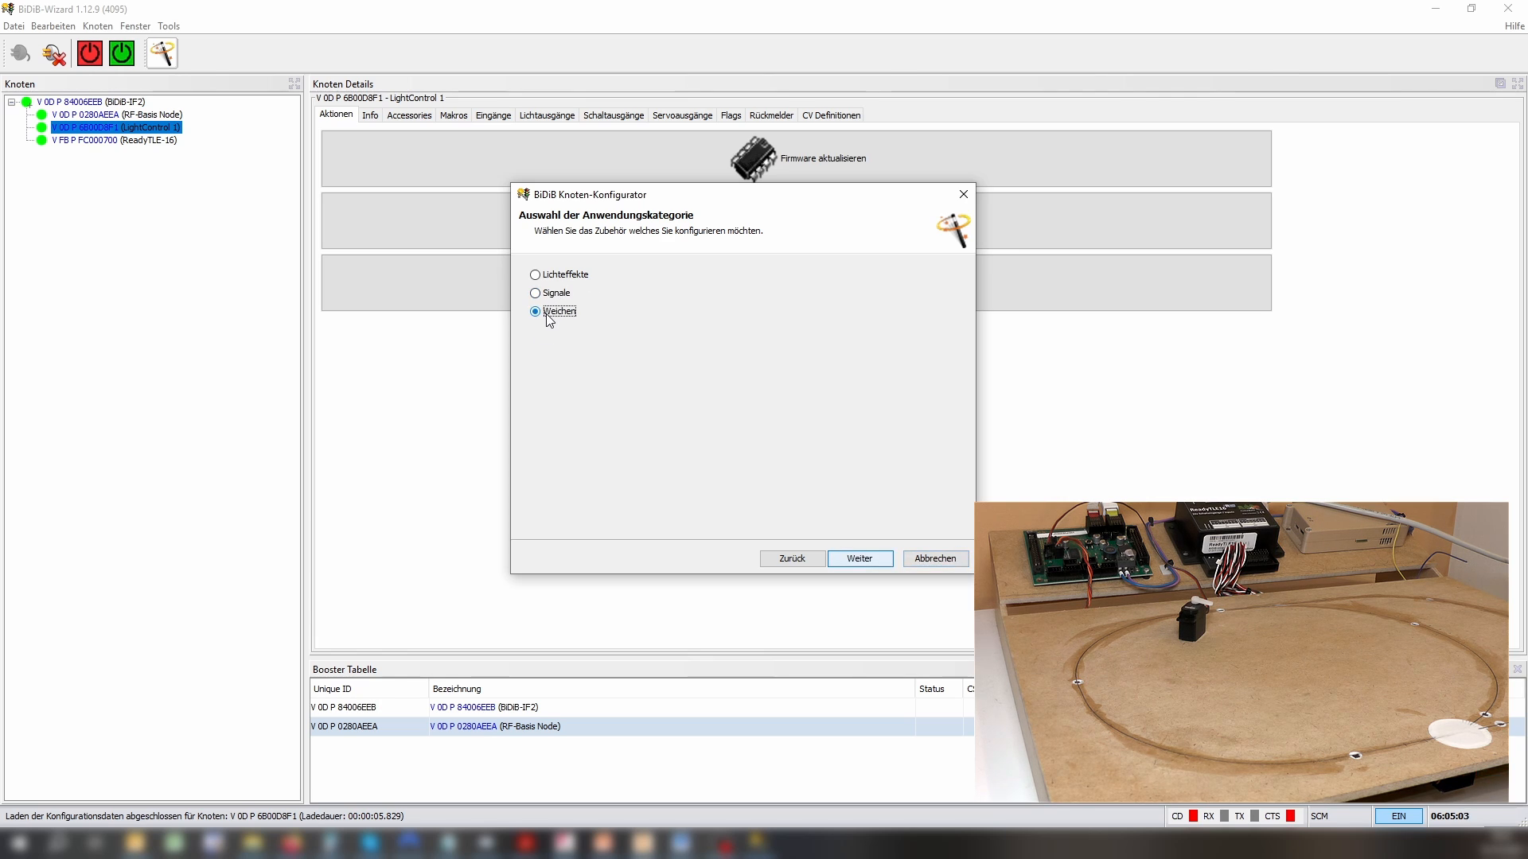
click(867, 559)
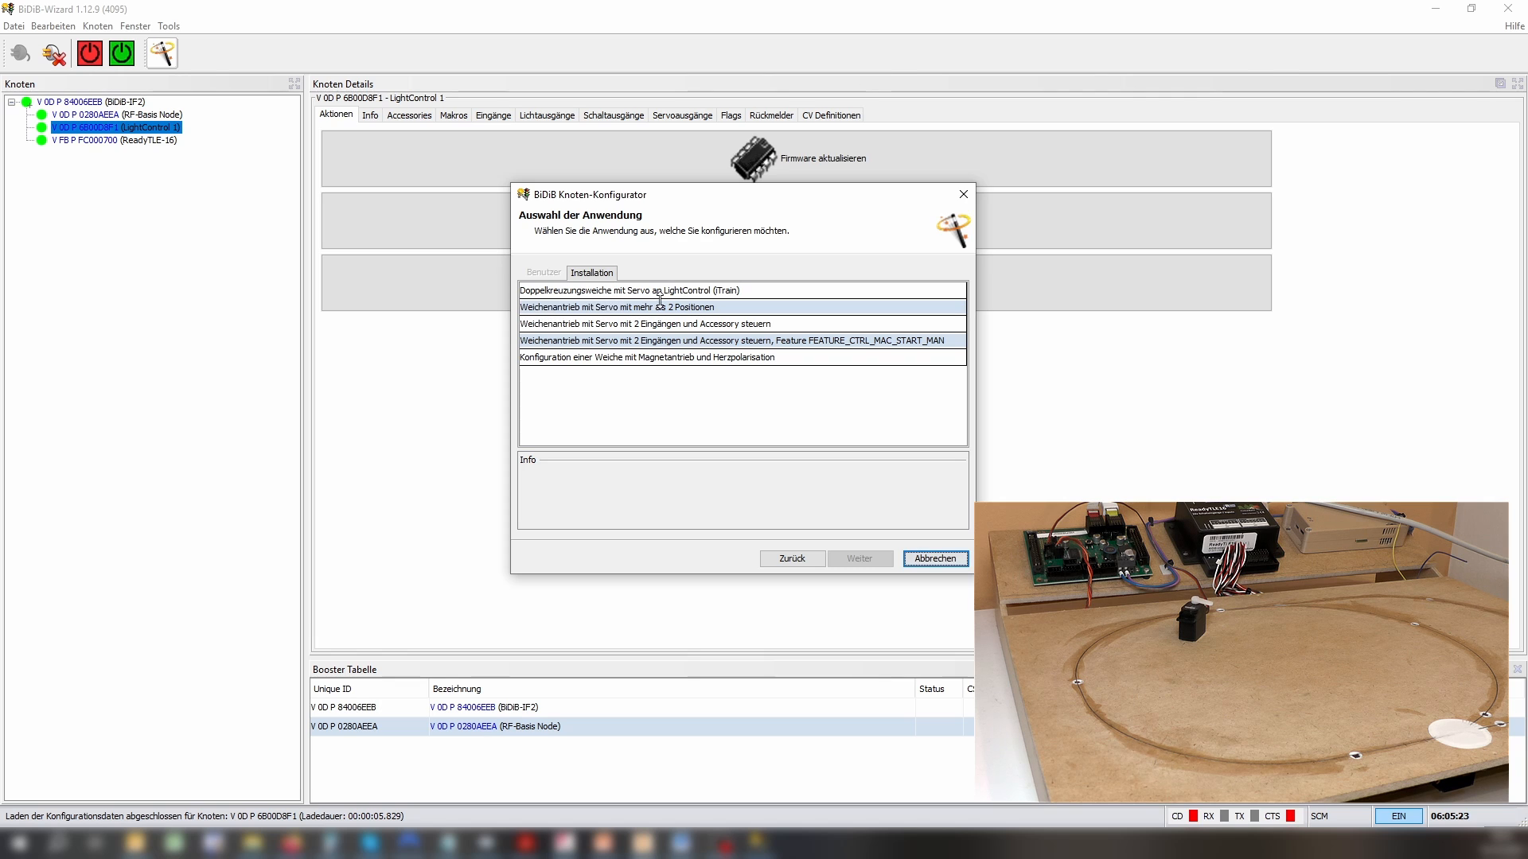
click(601, 311)
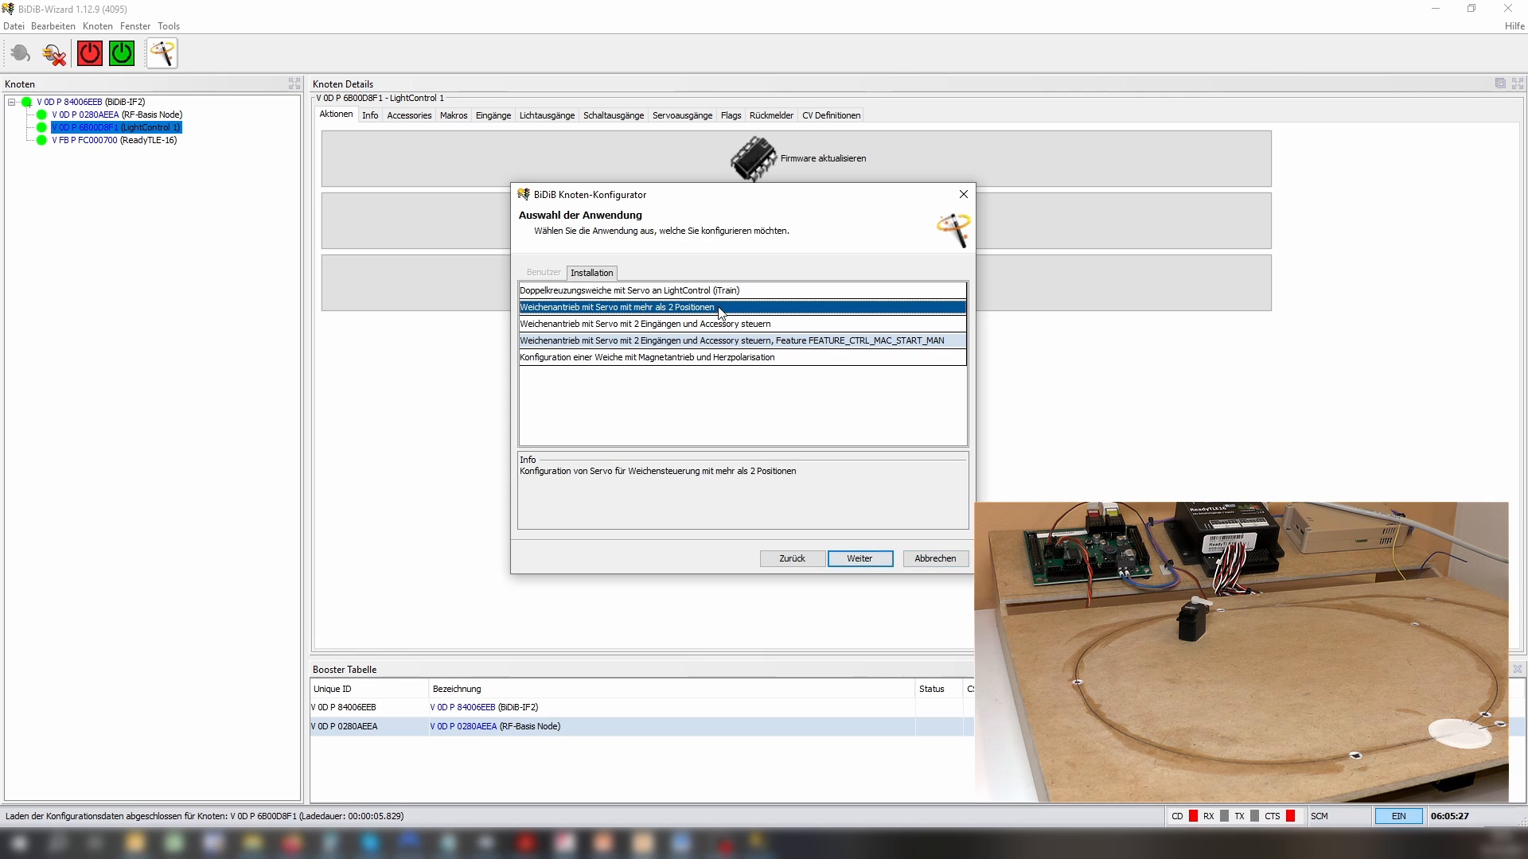
click(857, 560)
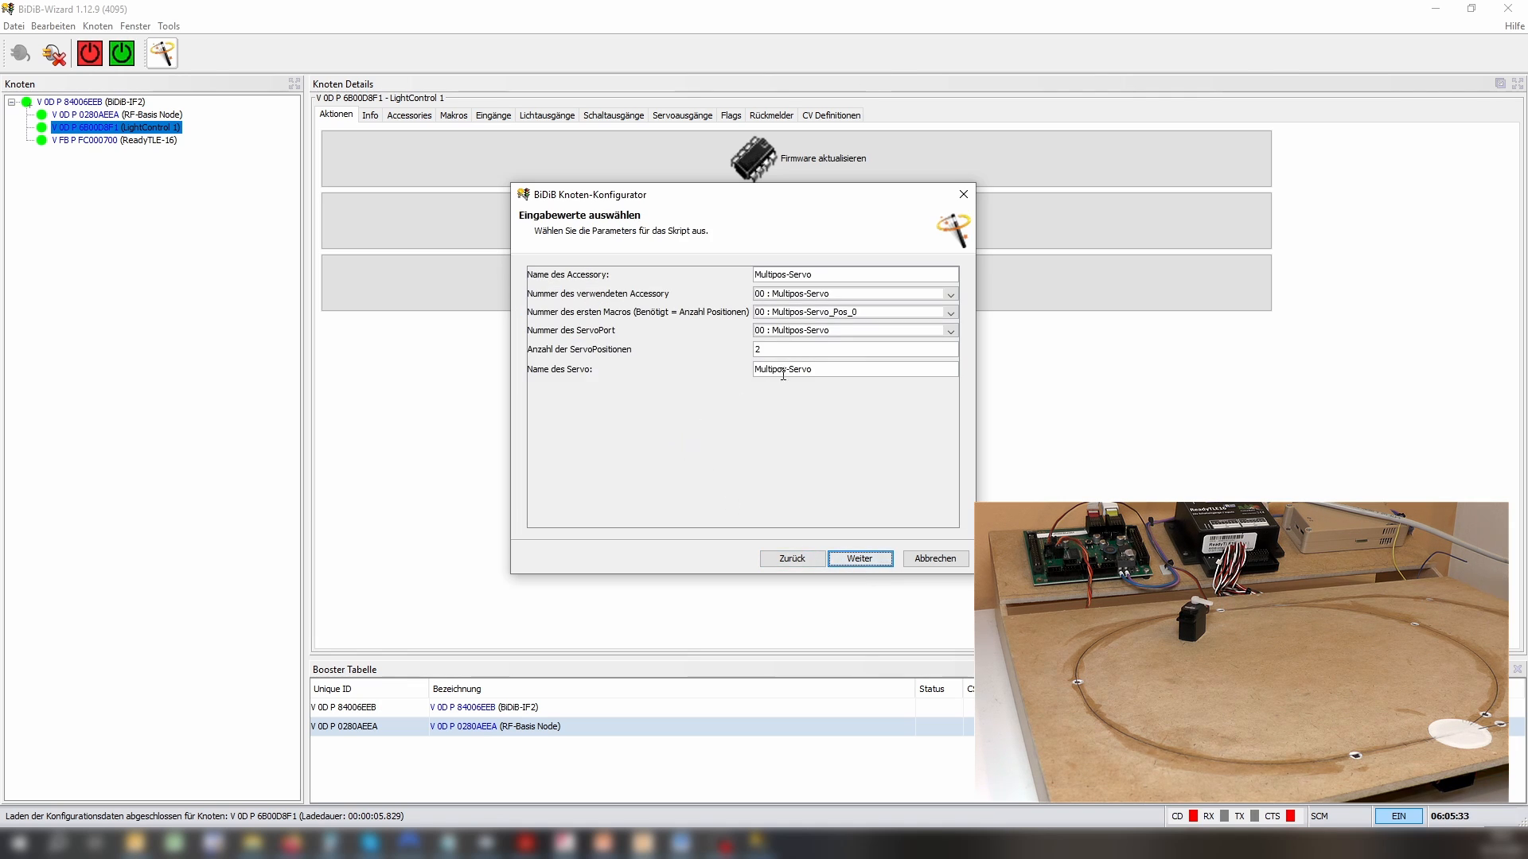
Step: Assign accessory 01, first macro 02 and servo port 01 to the turnout configuration
click(813, 293)
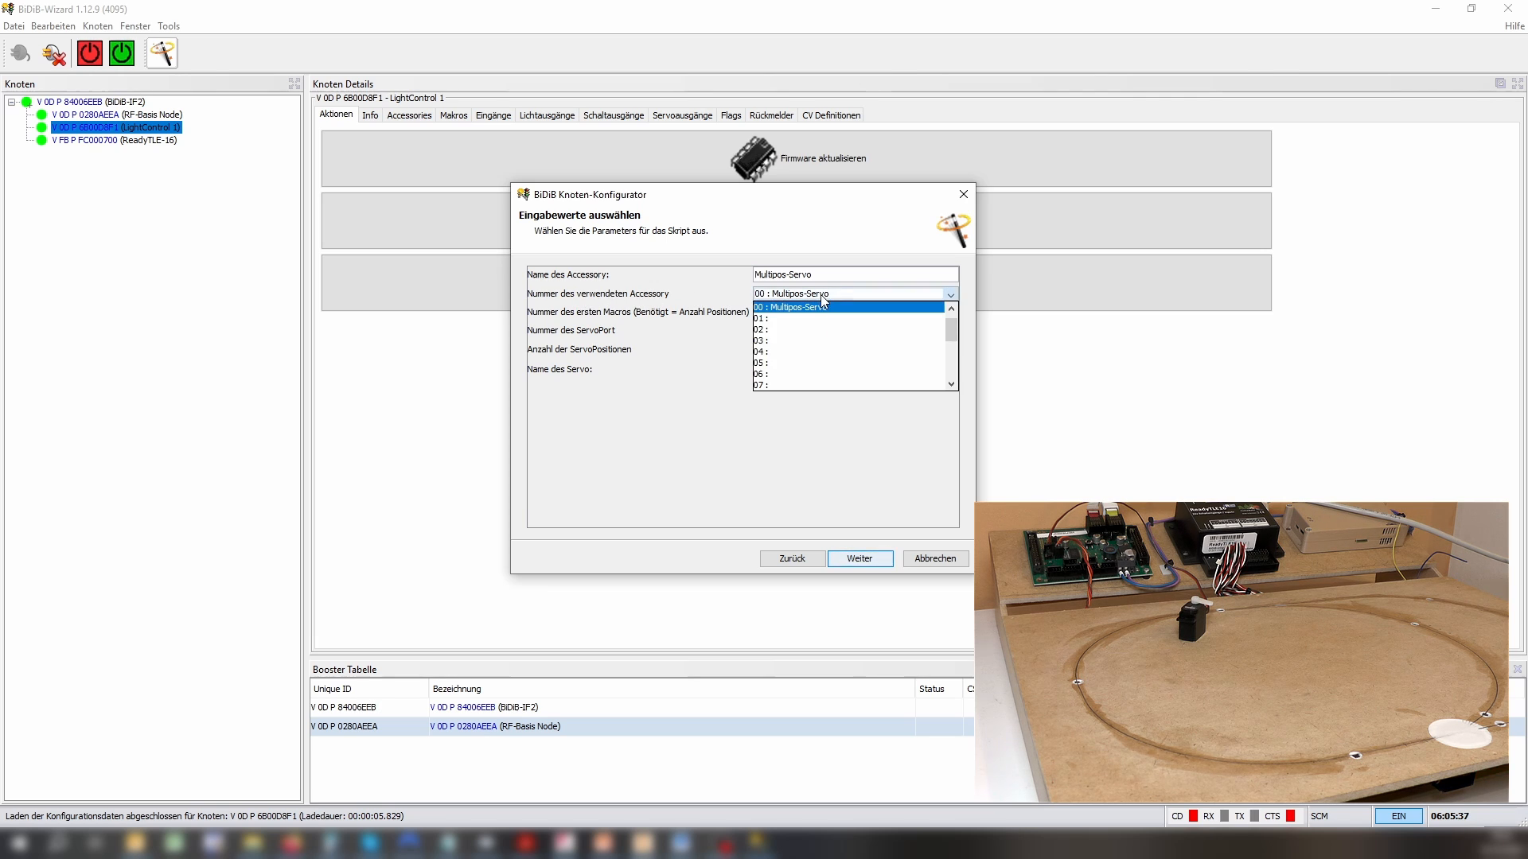
click(769, 320)
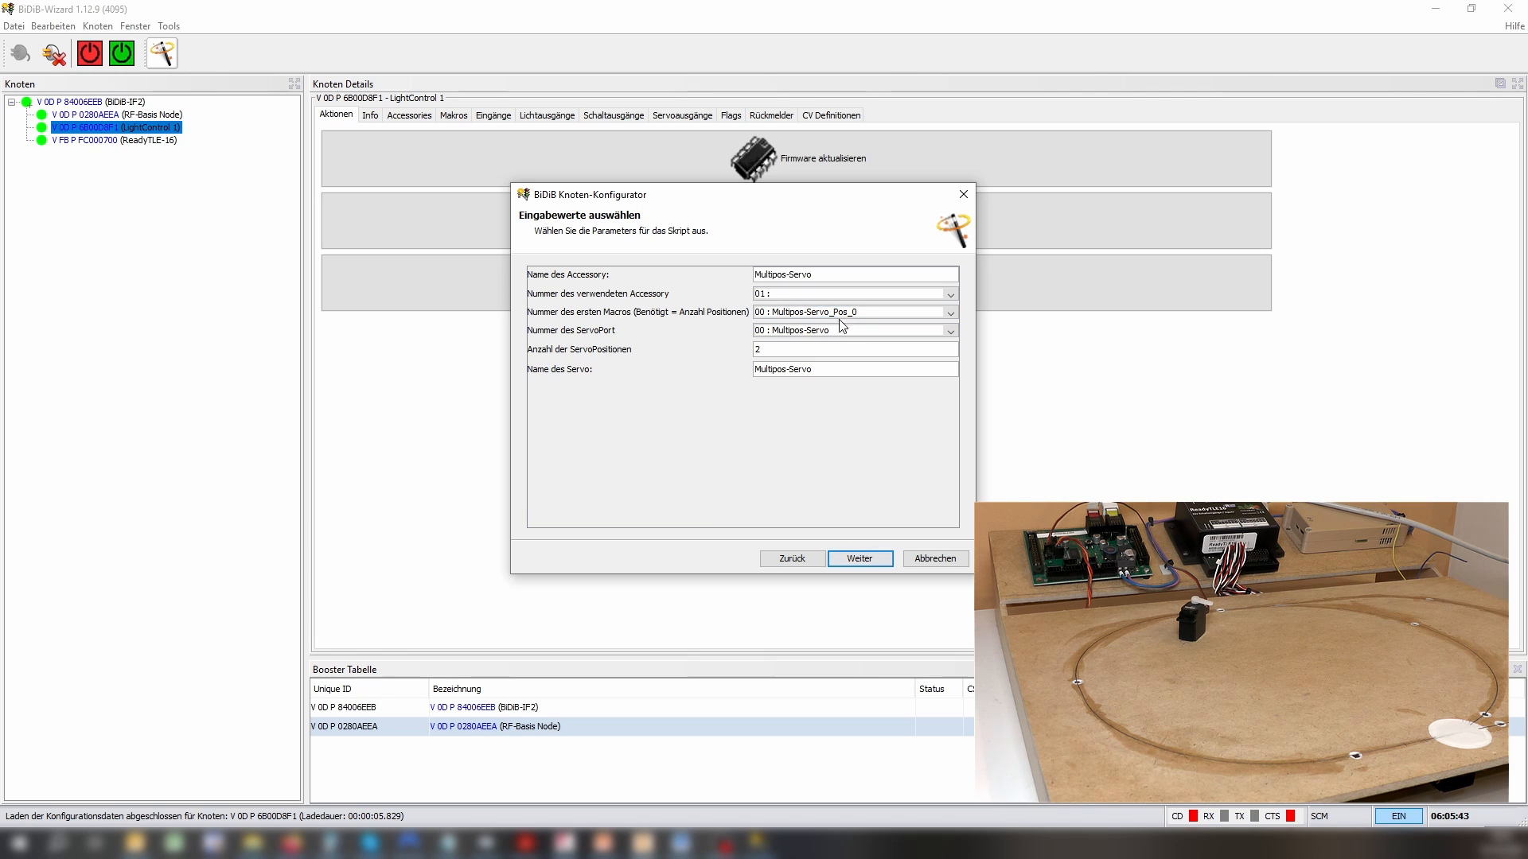
click(857, 312)
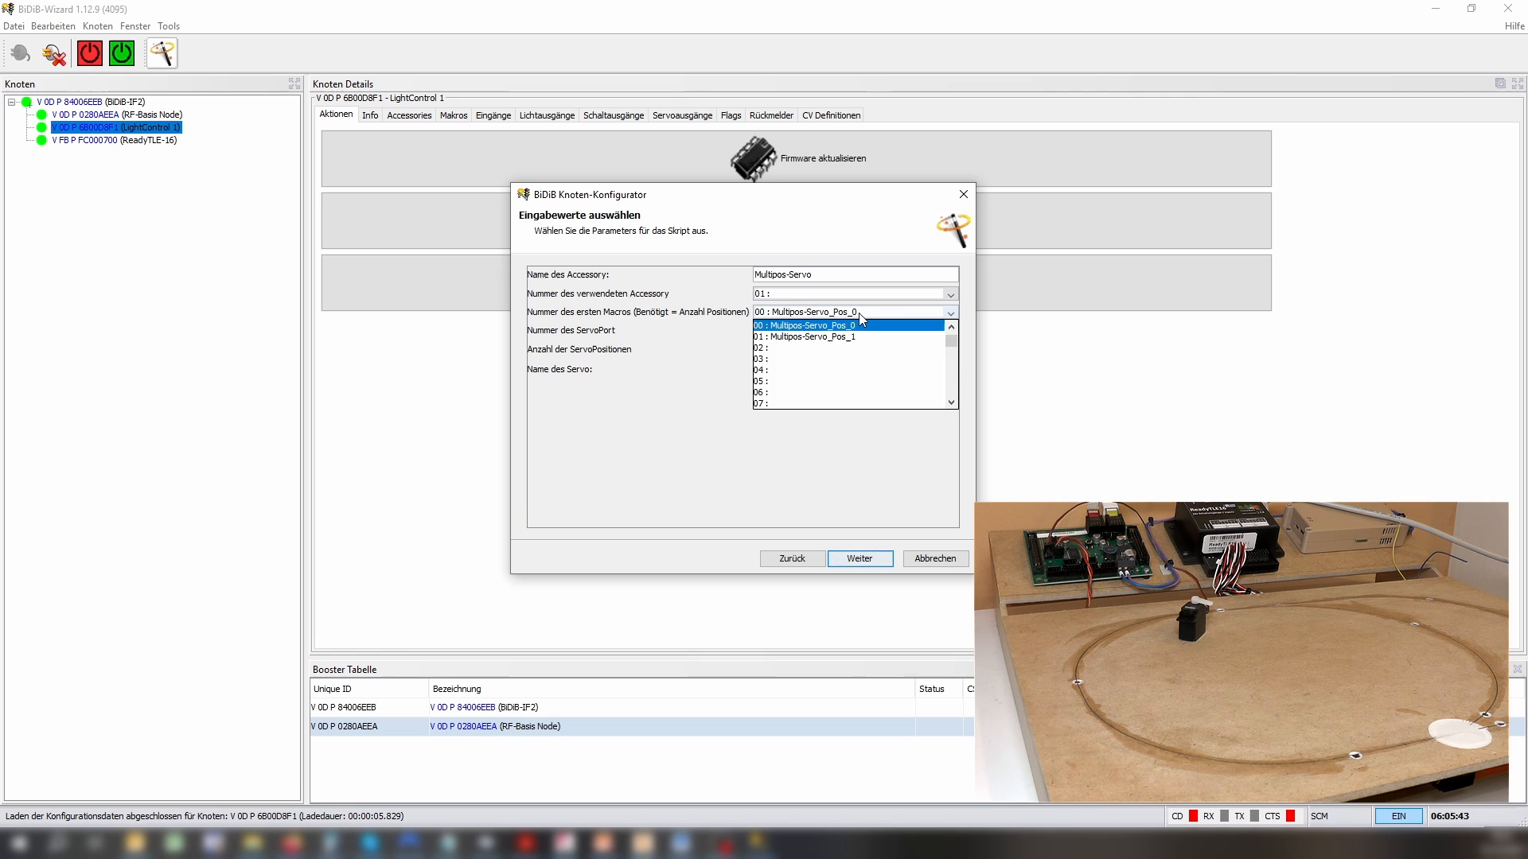
click(782, 348)
click(784, 331)
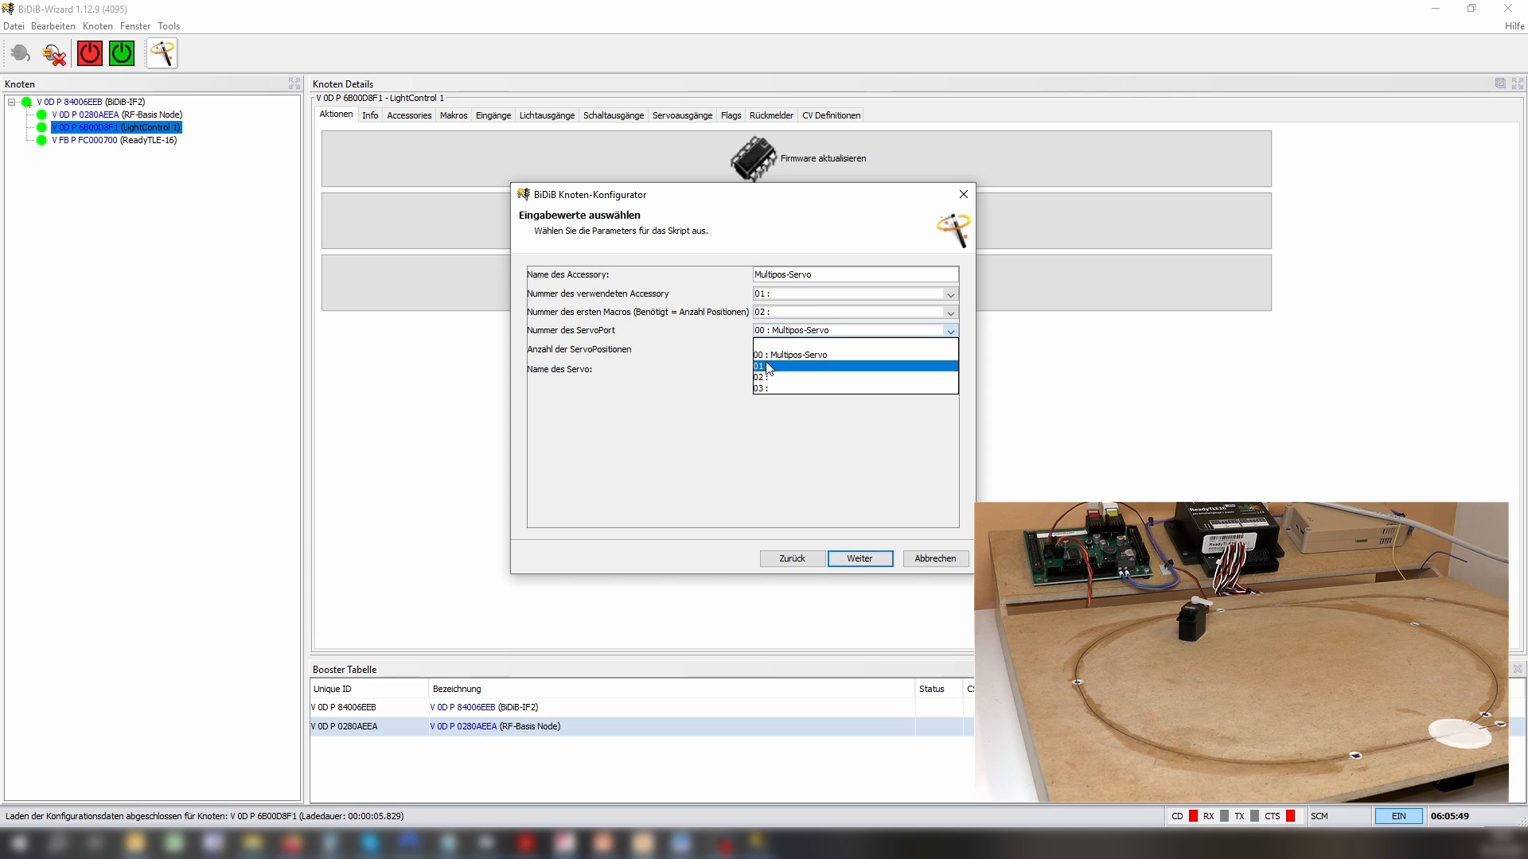
click(784, 367)
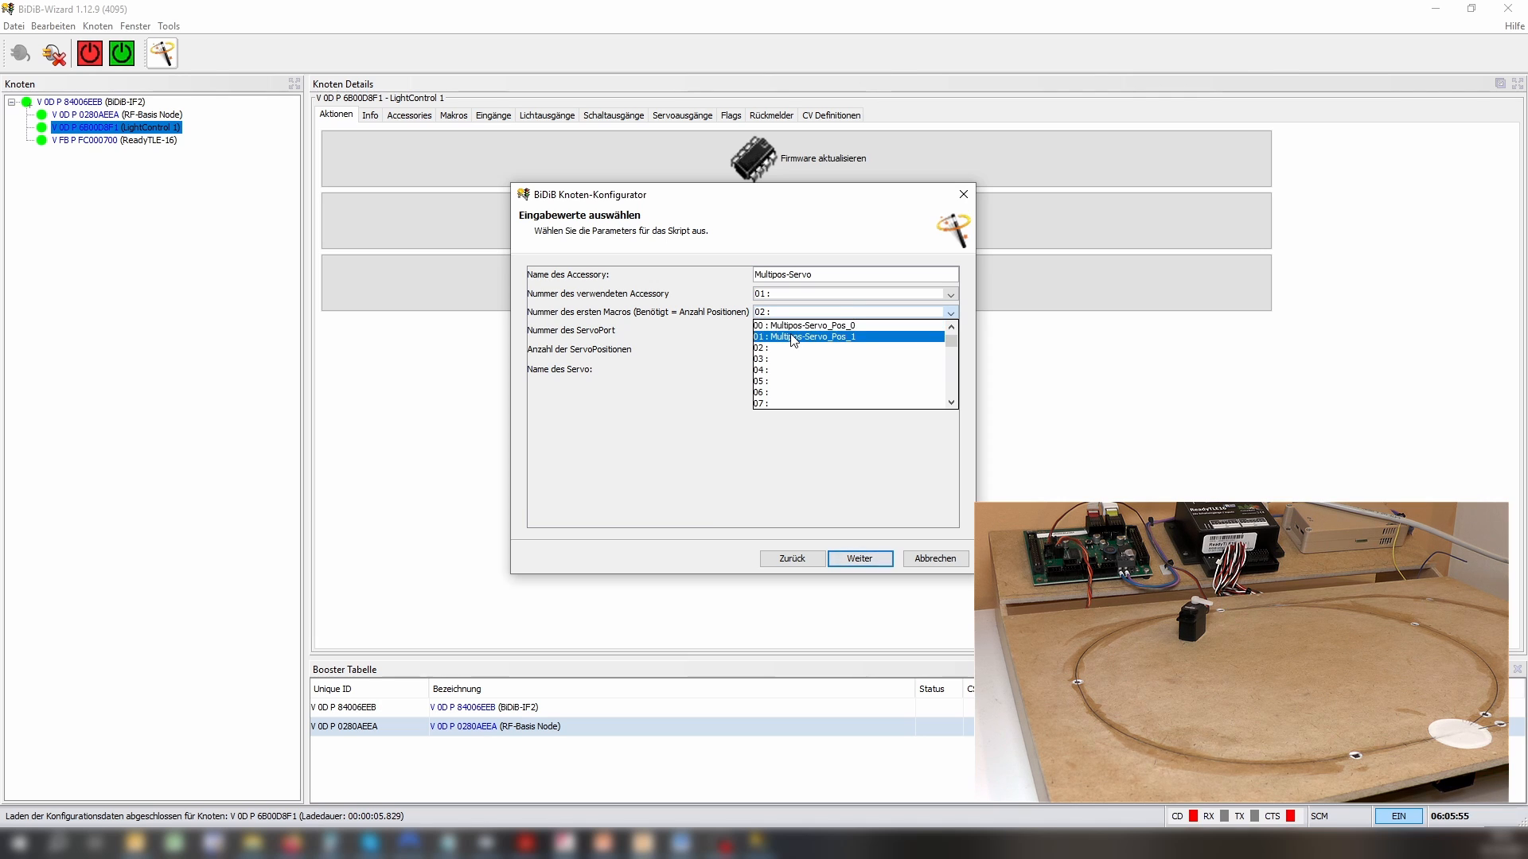
click(785, 350)
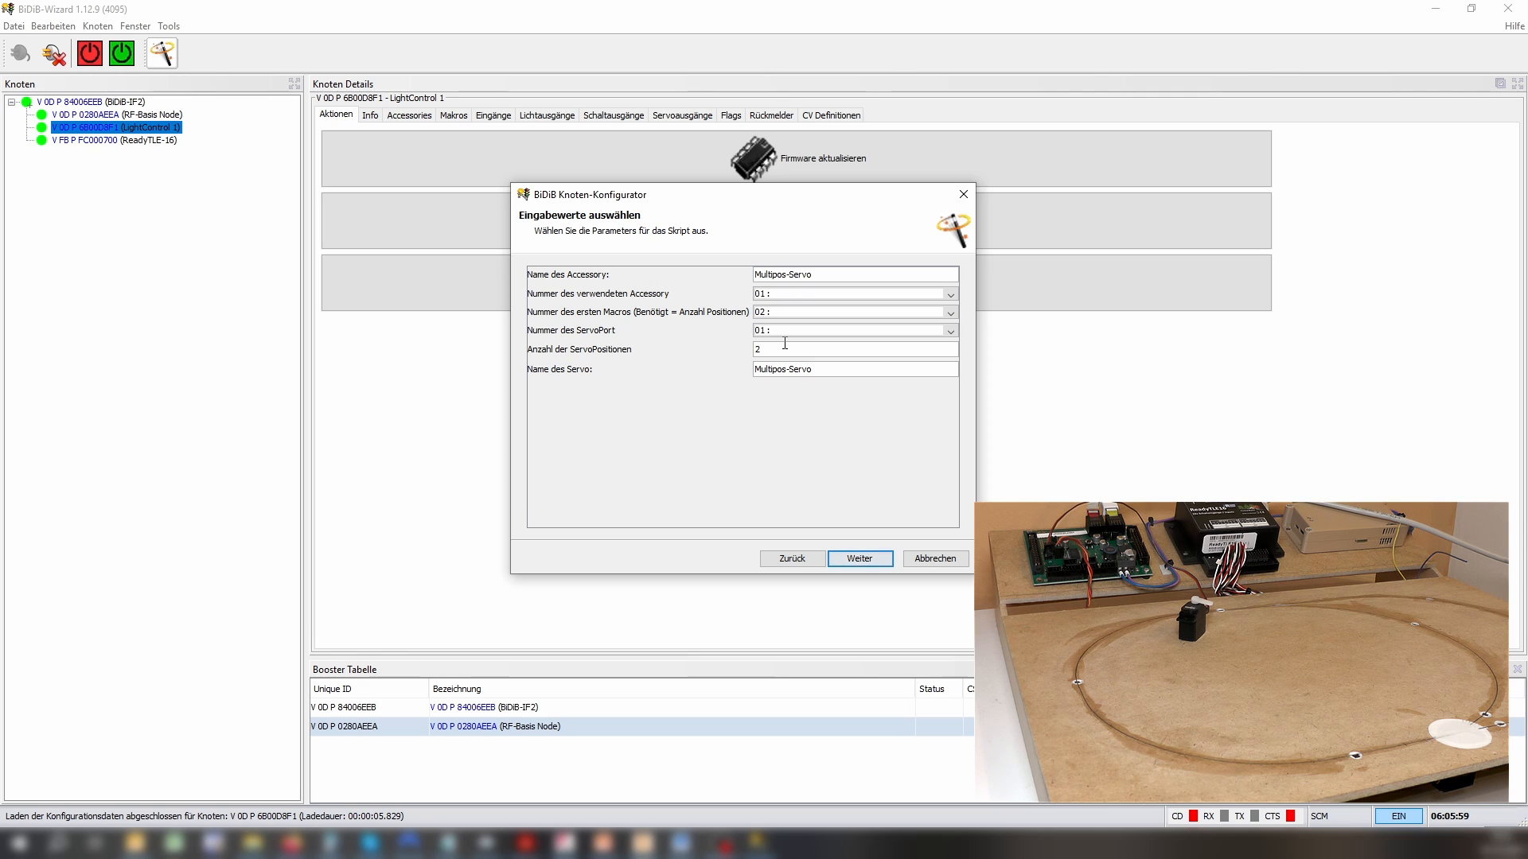
Step: Name the accessory Weiche xy and the servo Servo2, then transfer the configuration to the node and finish the configurator
triple_click(752, 281)
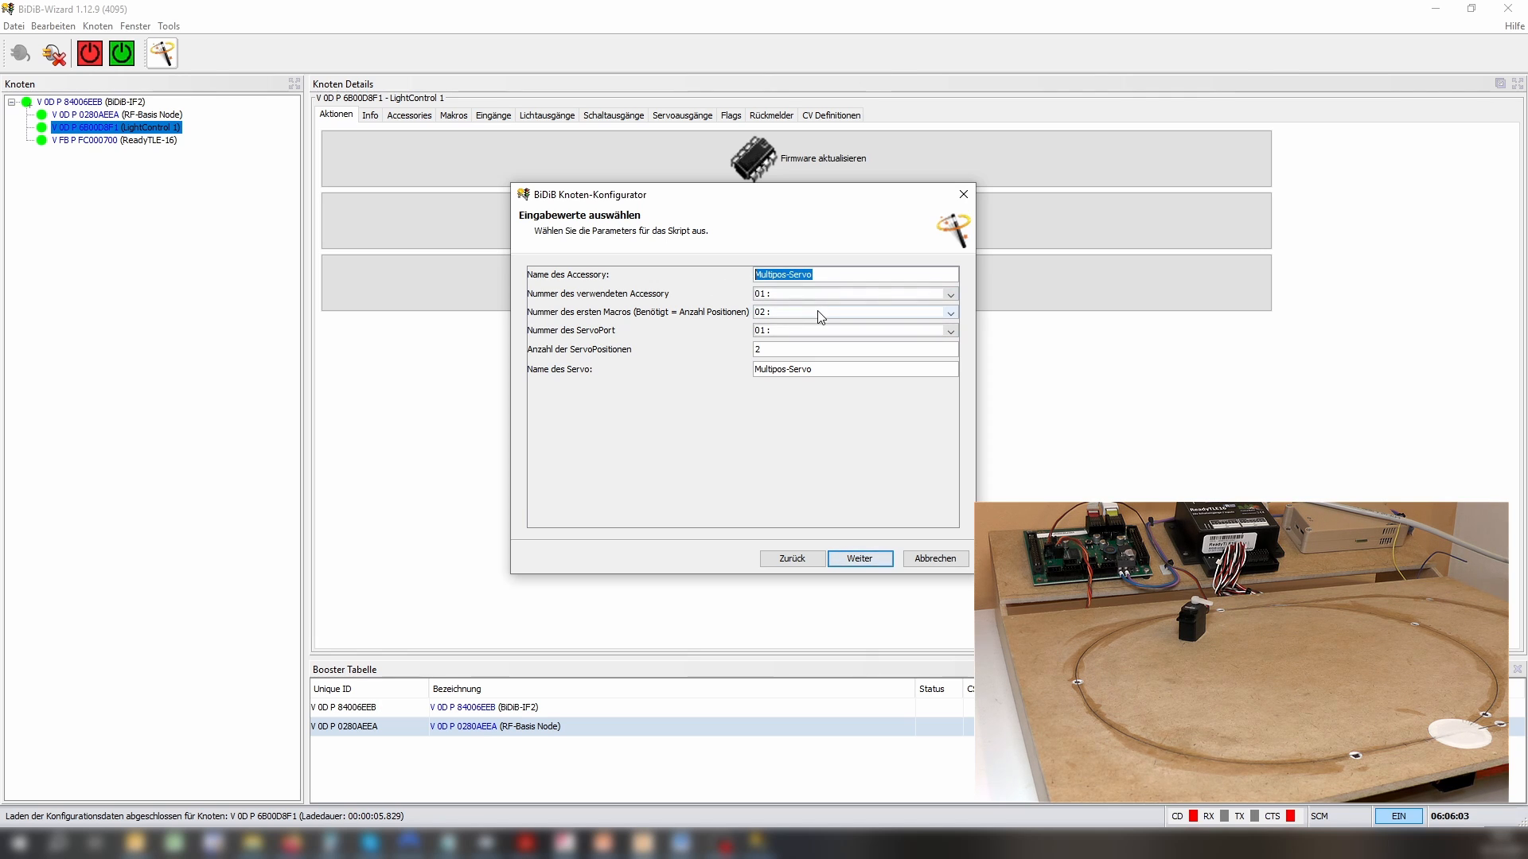
text(Weiche xy)
drag(819, 368, 696, 370)
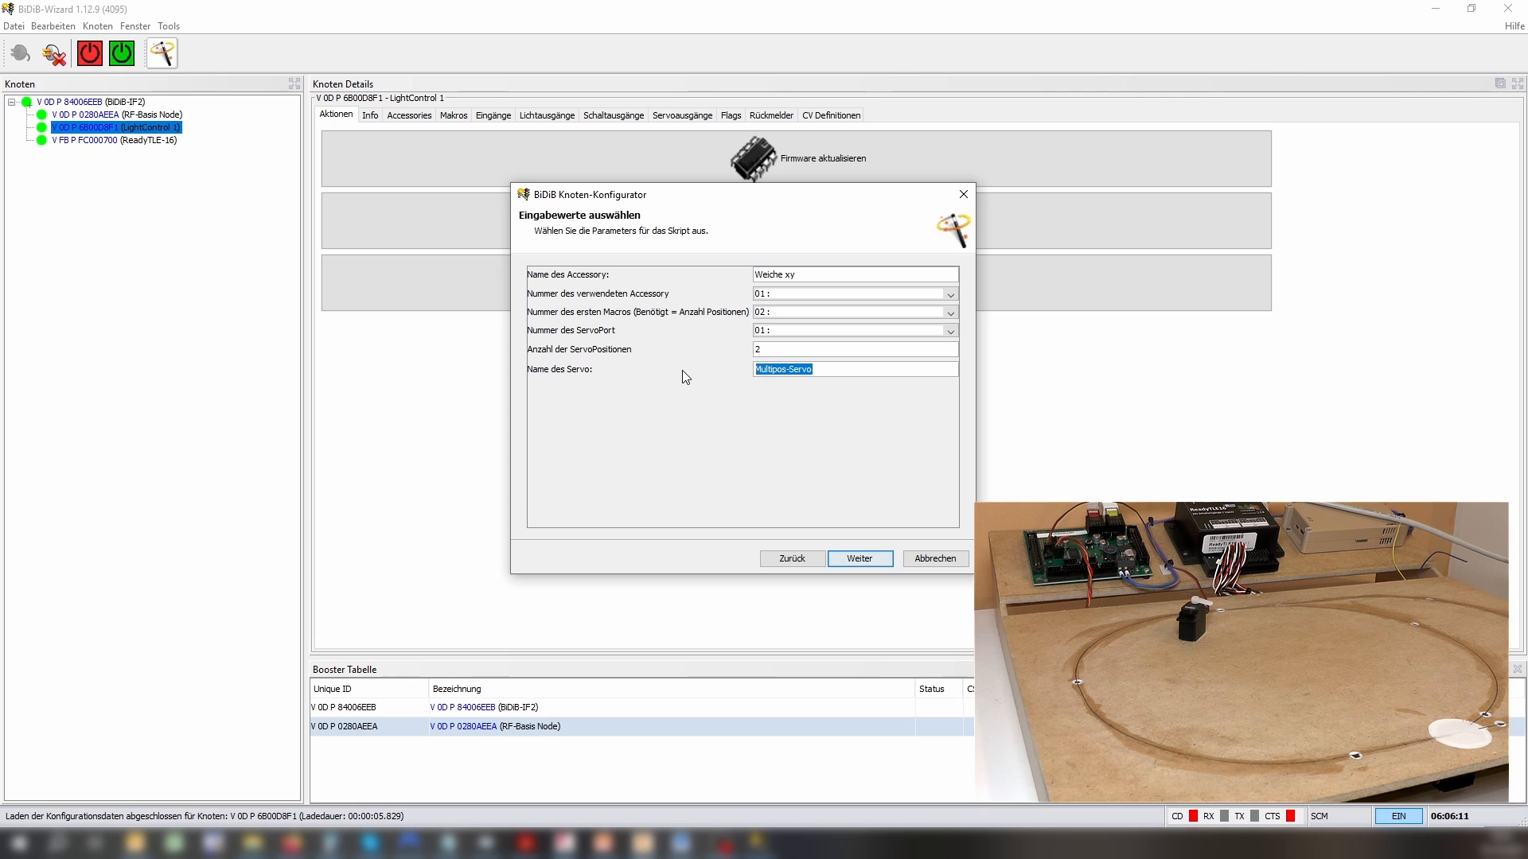
text(Servo2)
click(861, 558)
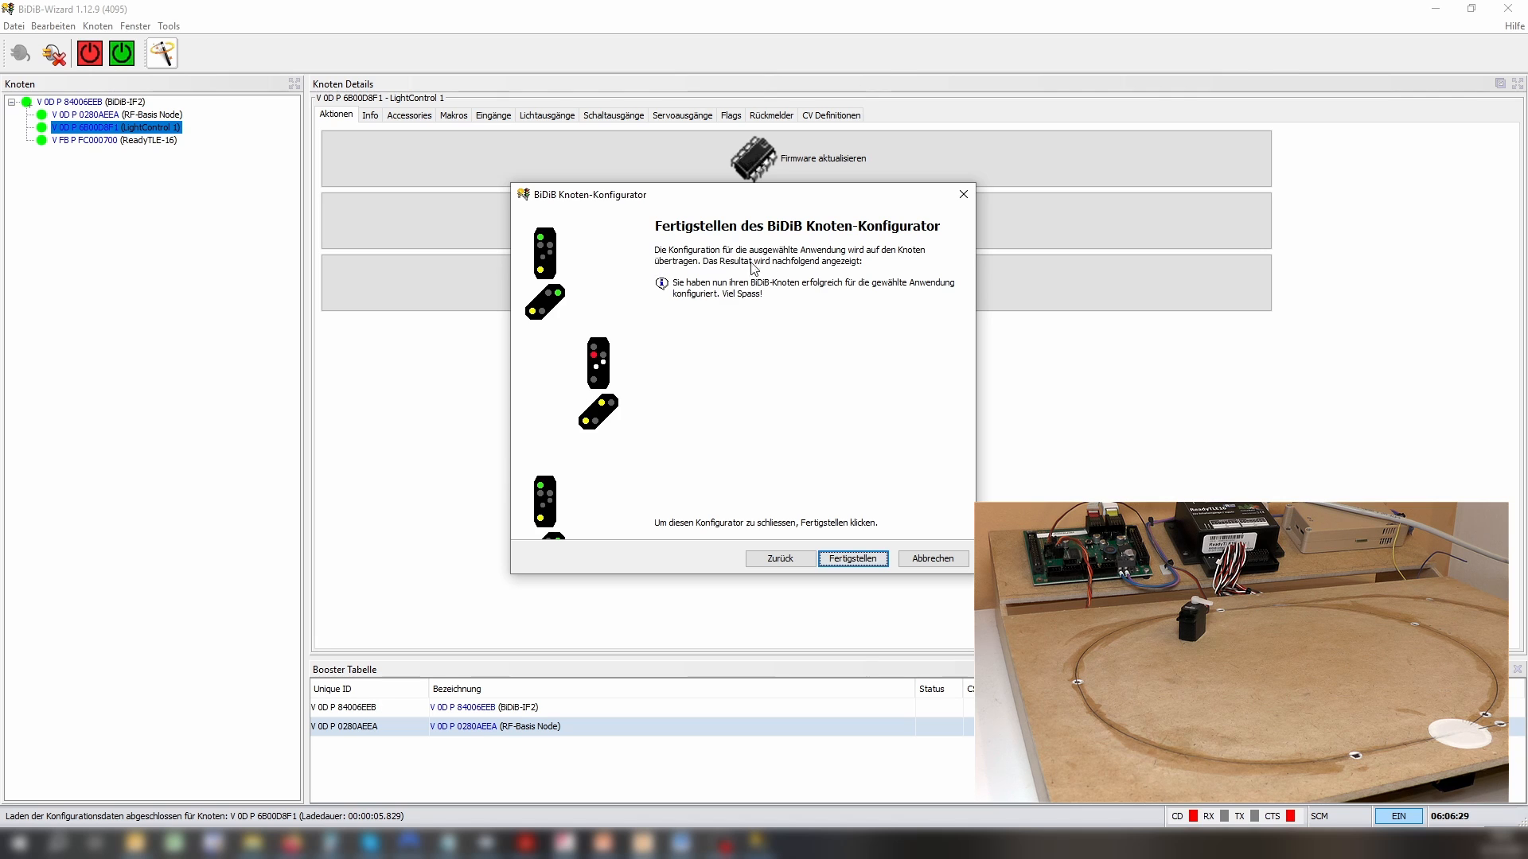
click(853, 559)
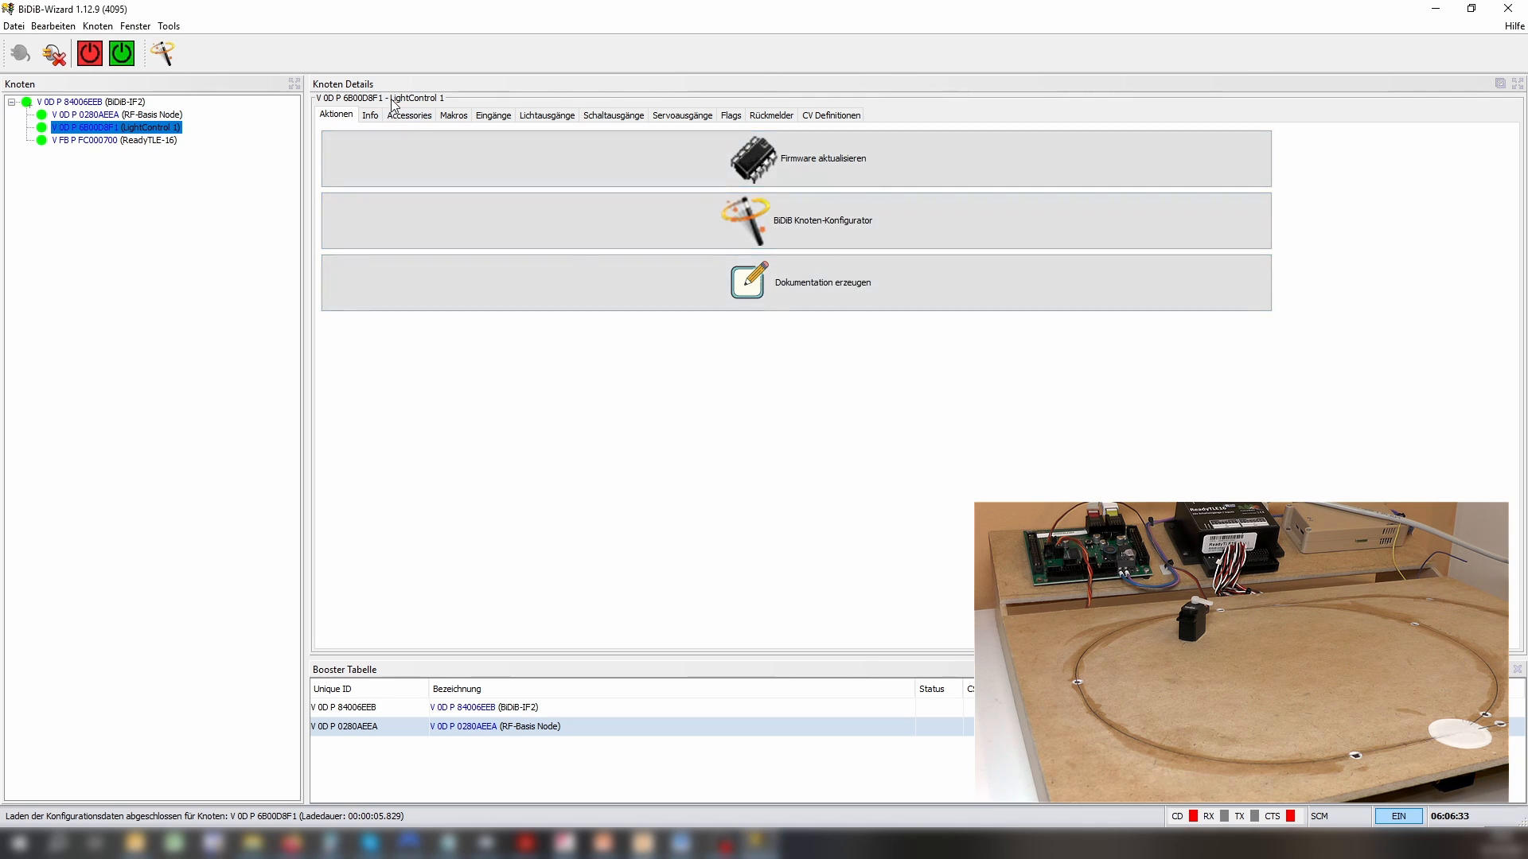
Step: Examine the Weiche xy accessory's aspects and the steps of the macros Weiche xy_Pos_0 and Weiche xy_Pos_1
click(408, 115)
click(368, 151)
double_click(369, 149)
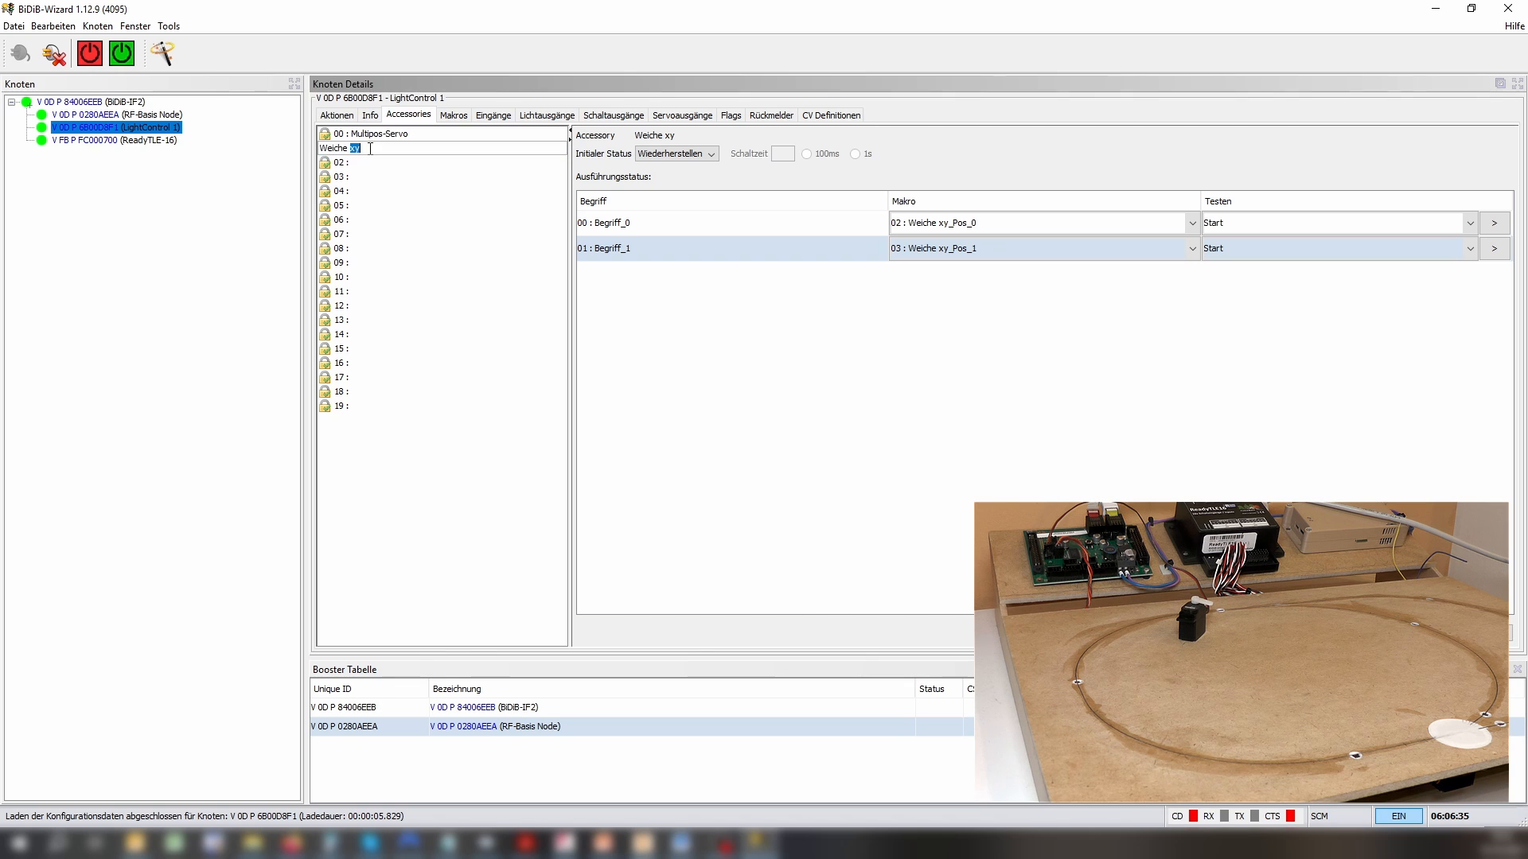
click(365, 178)
click(342, 150)
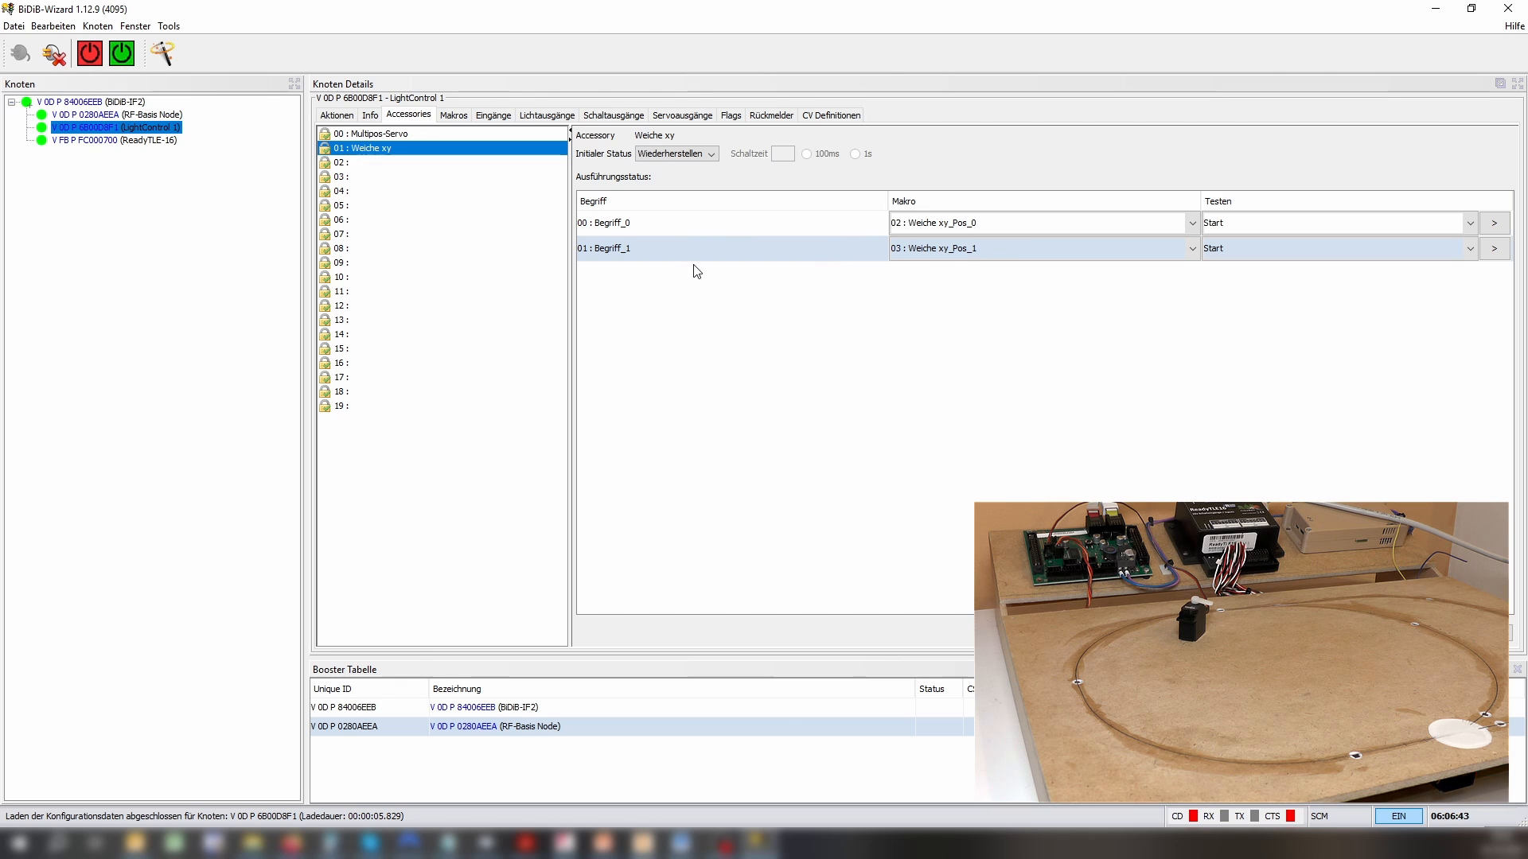
click(453, 116)
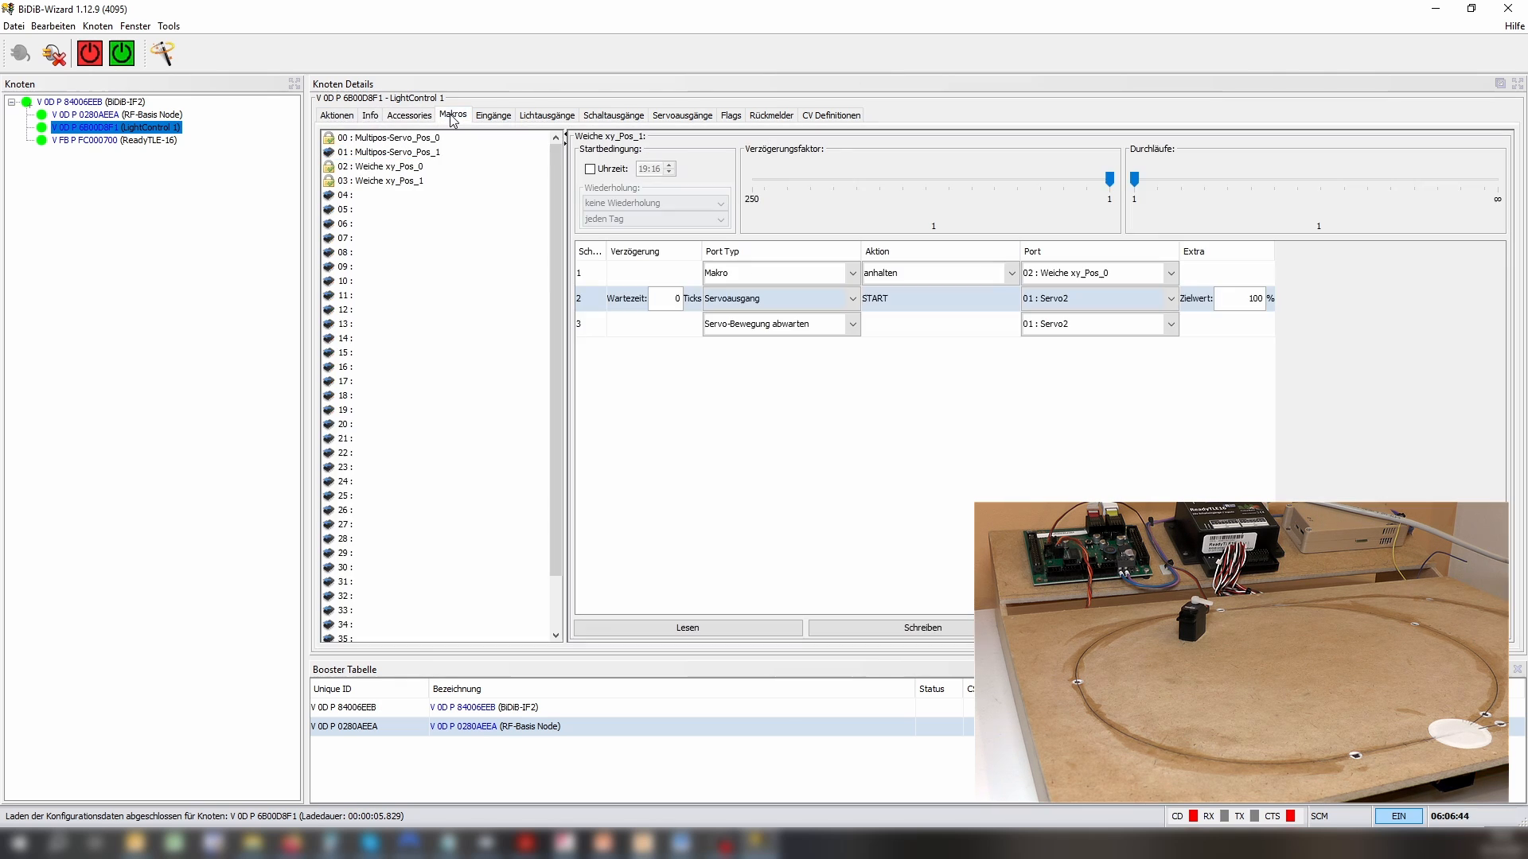
click(391, 178)
click(389, 167)
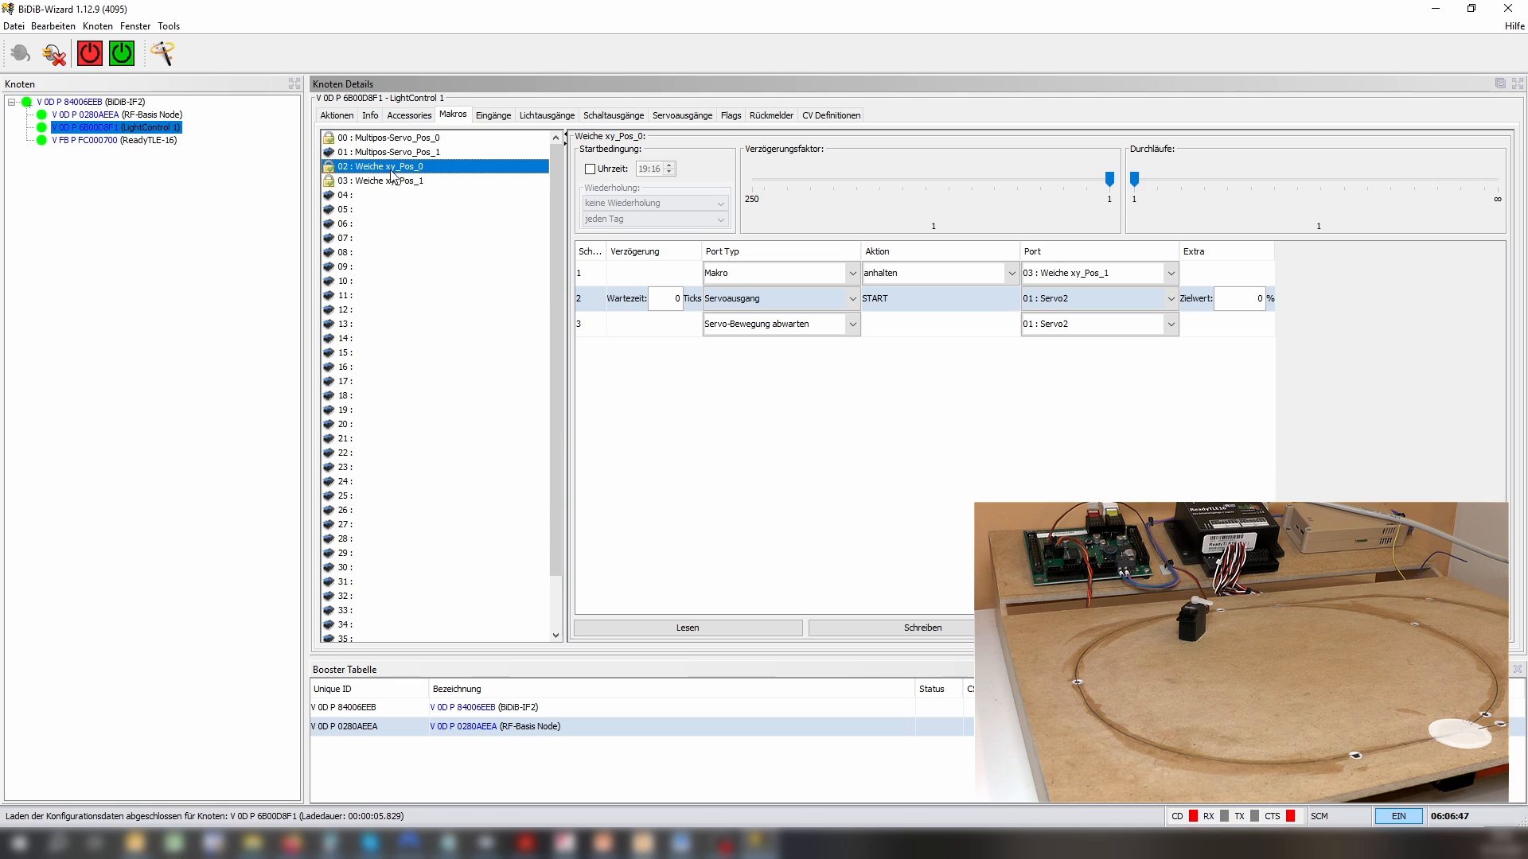
click(399, 183)
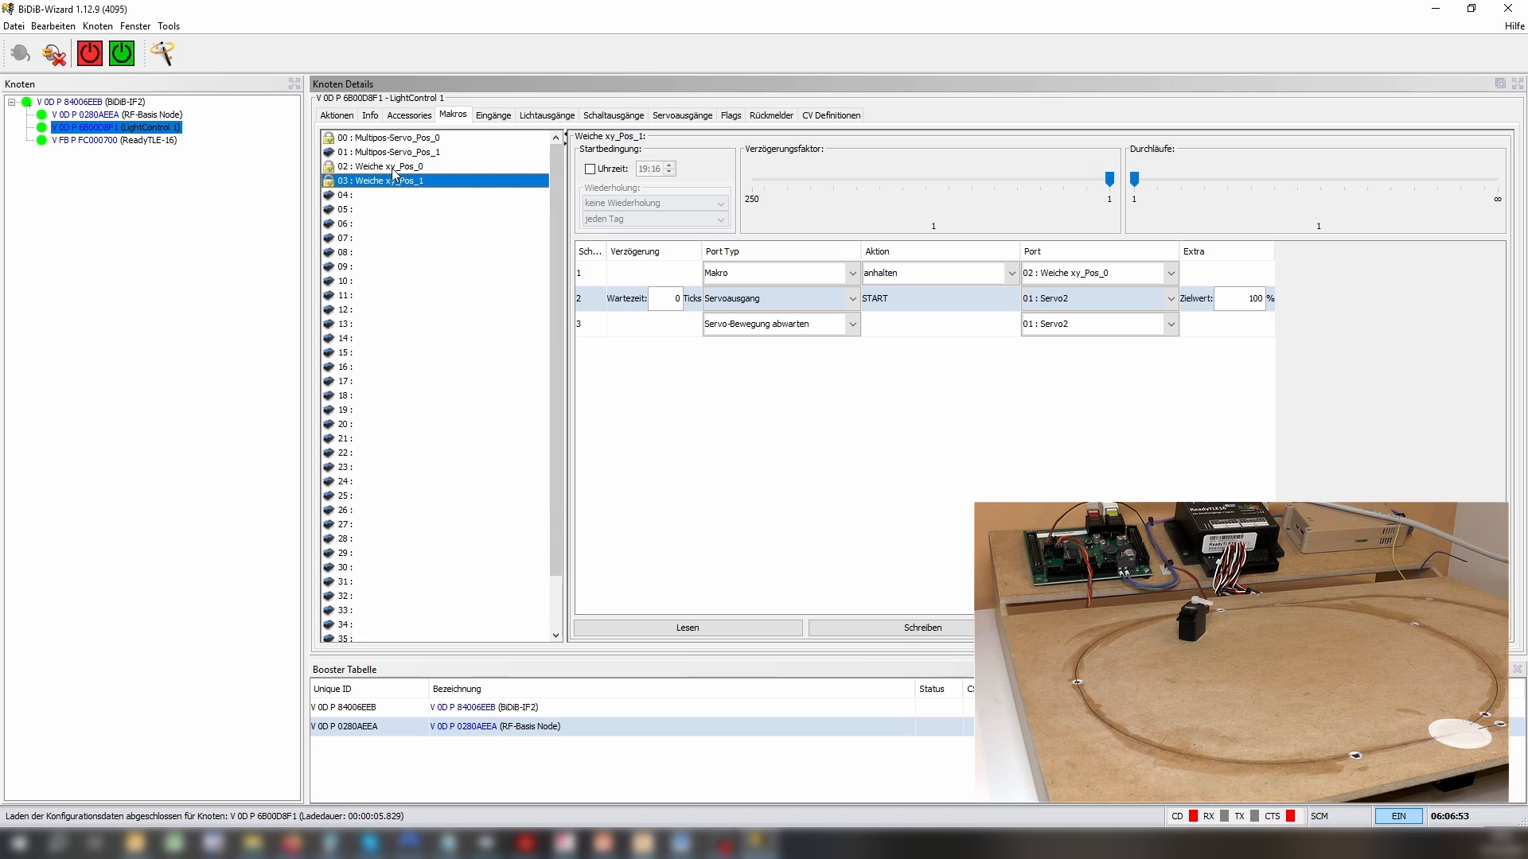
Step: Test the Weiche xy accessory by running aspect Begriff_0, aspect Begriff_1 and Begriff_0 again
click(409, 115)
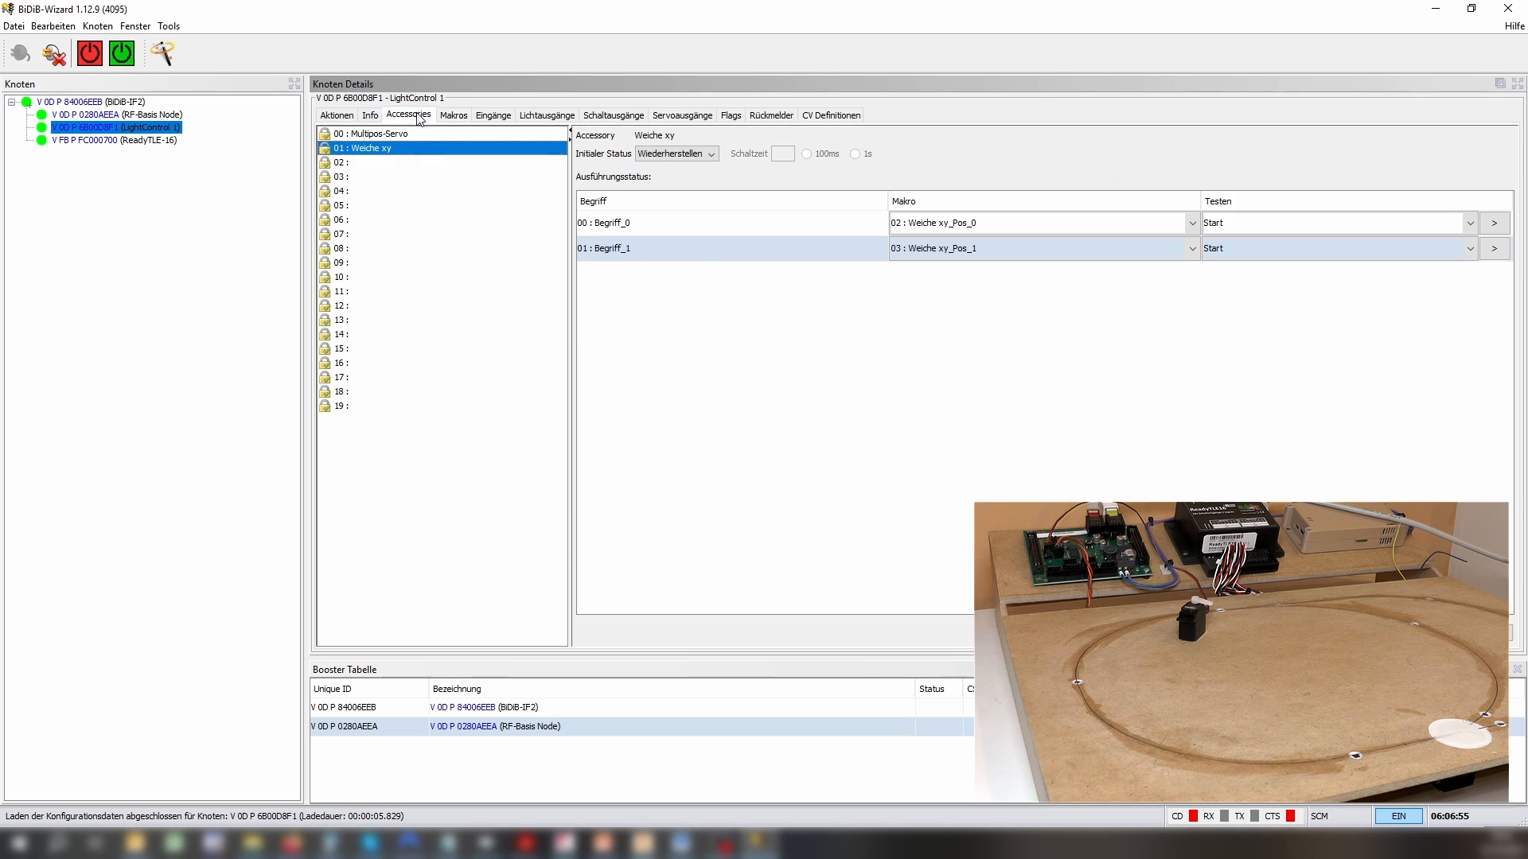
click(1502, 227)
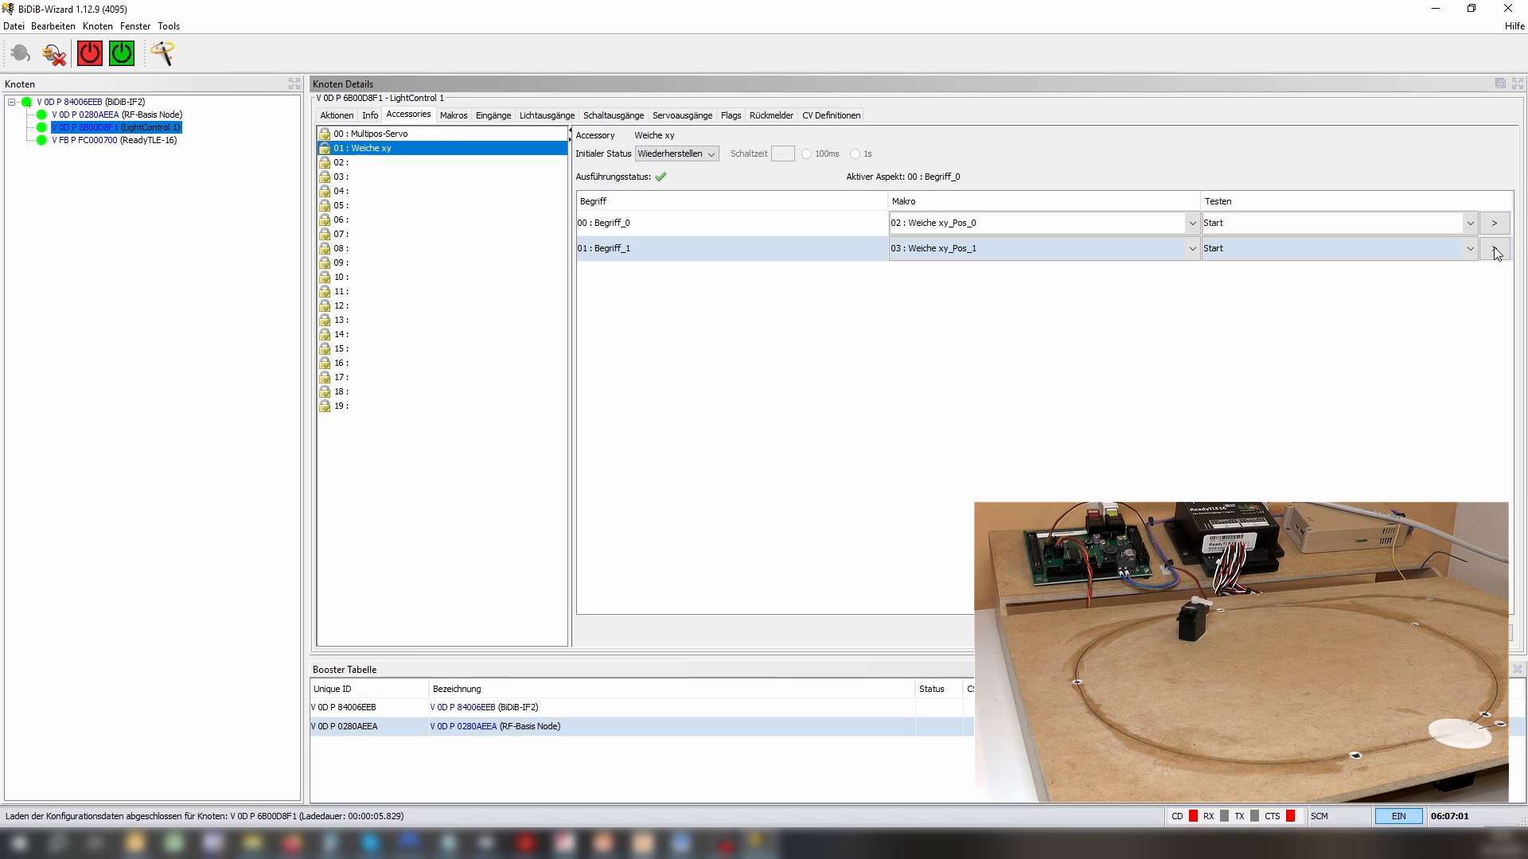
click(1495, 249)
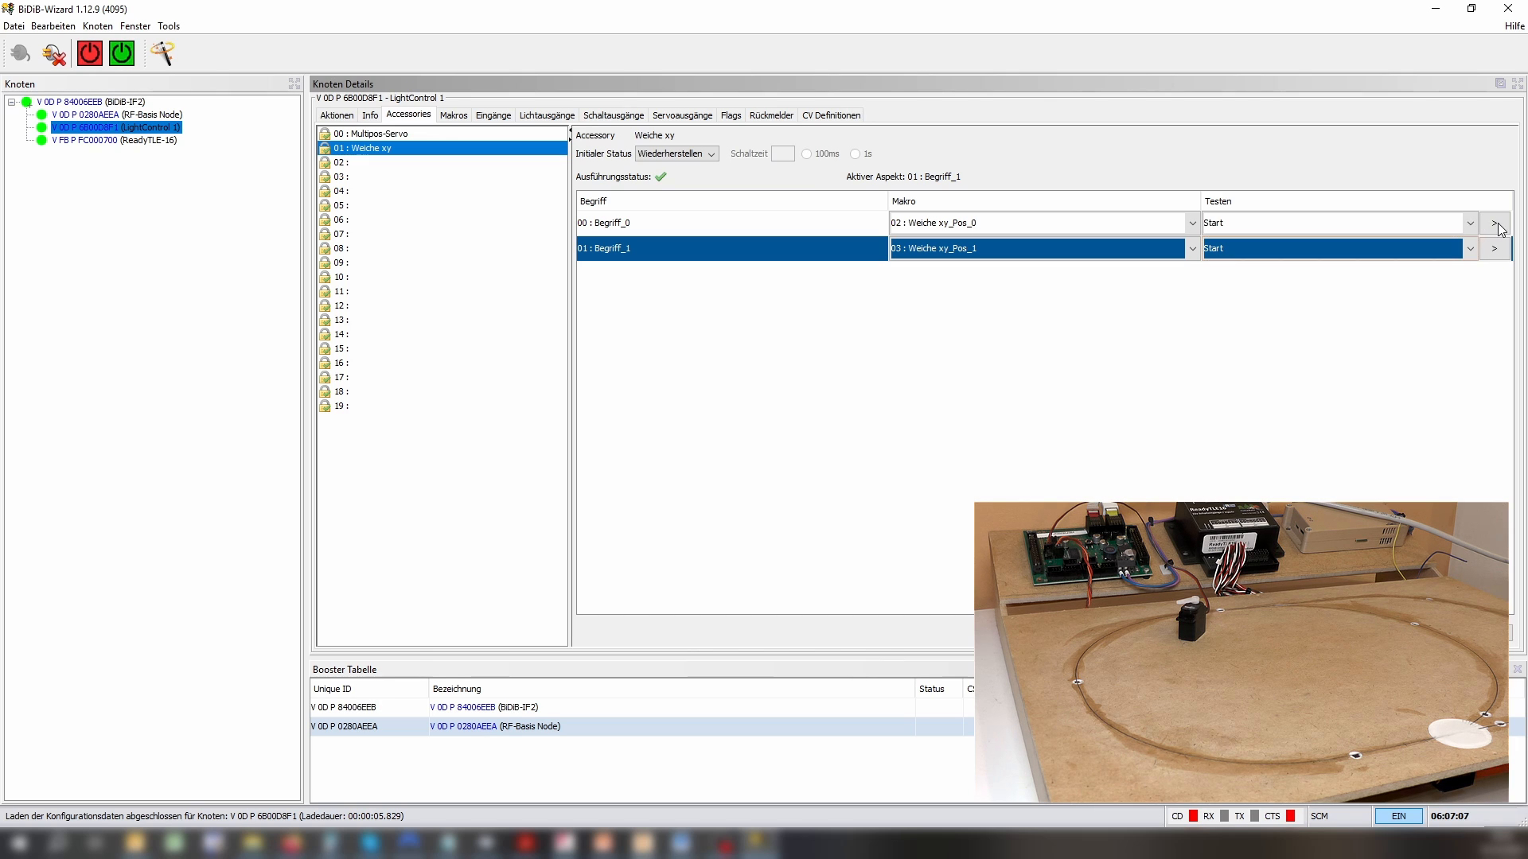
click(1498, 226)
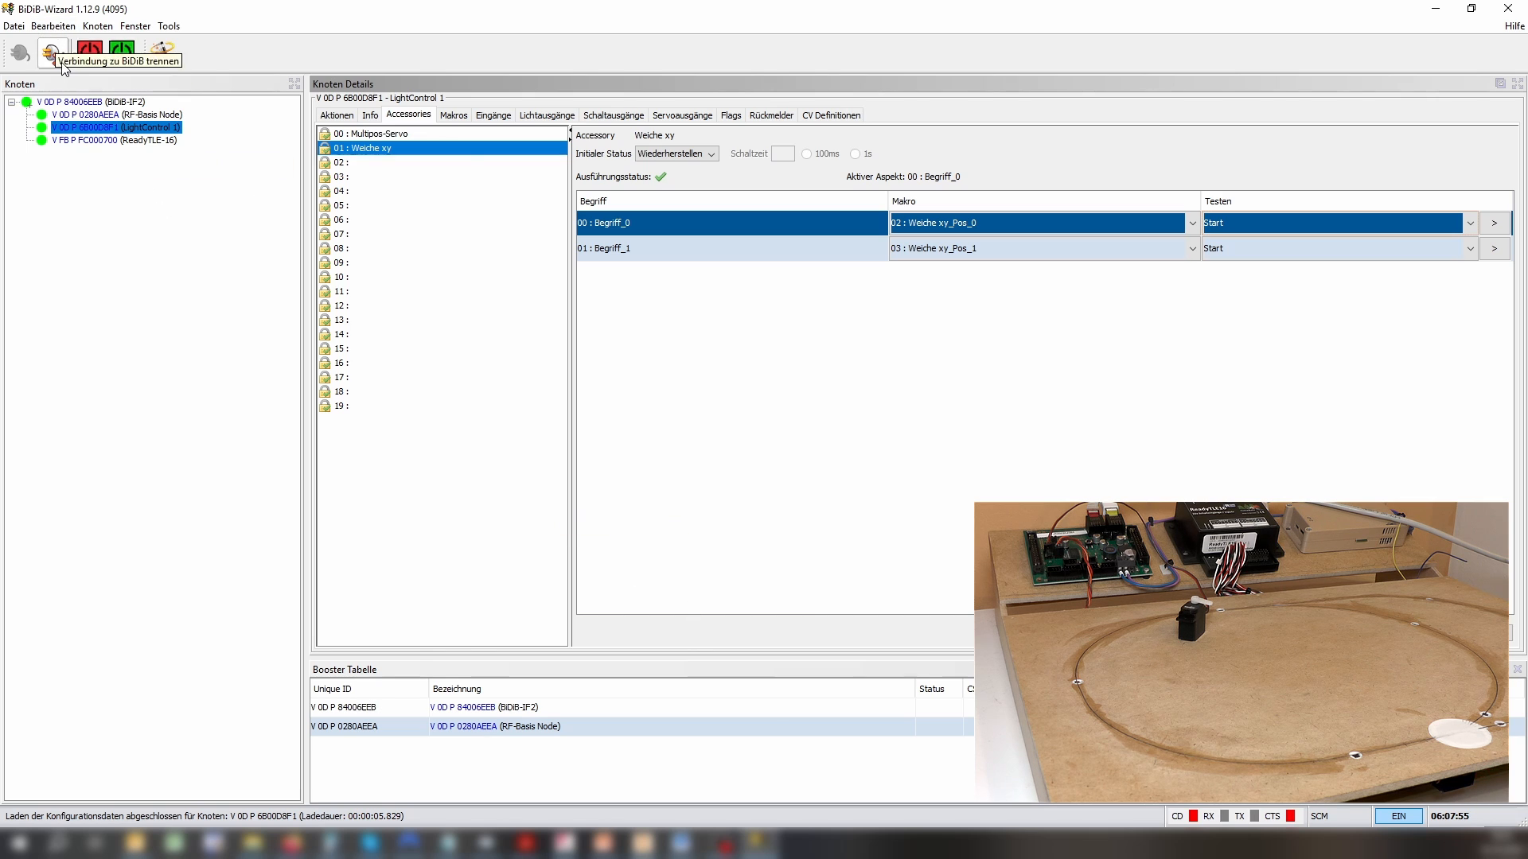
Step: Disconnect from BiDiB, close BiDiB-Wizard and launch iTrain
click(63, 65)
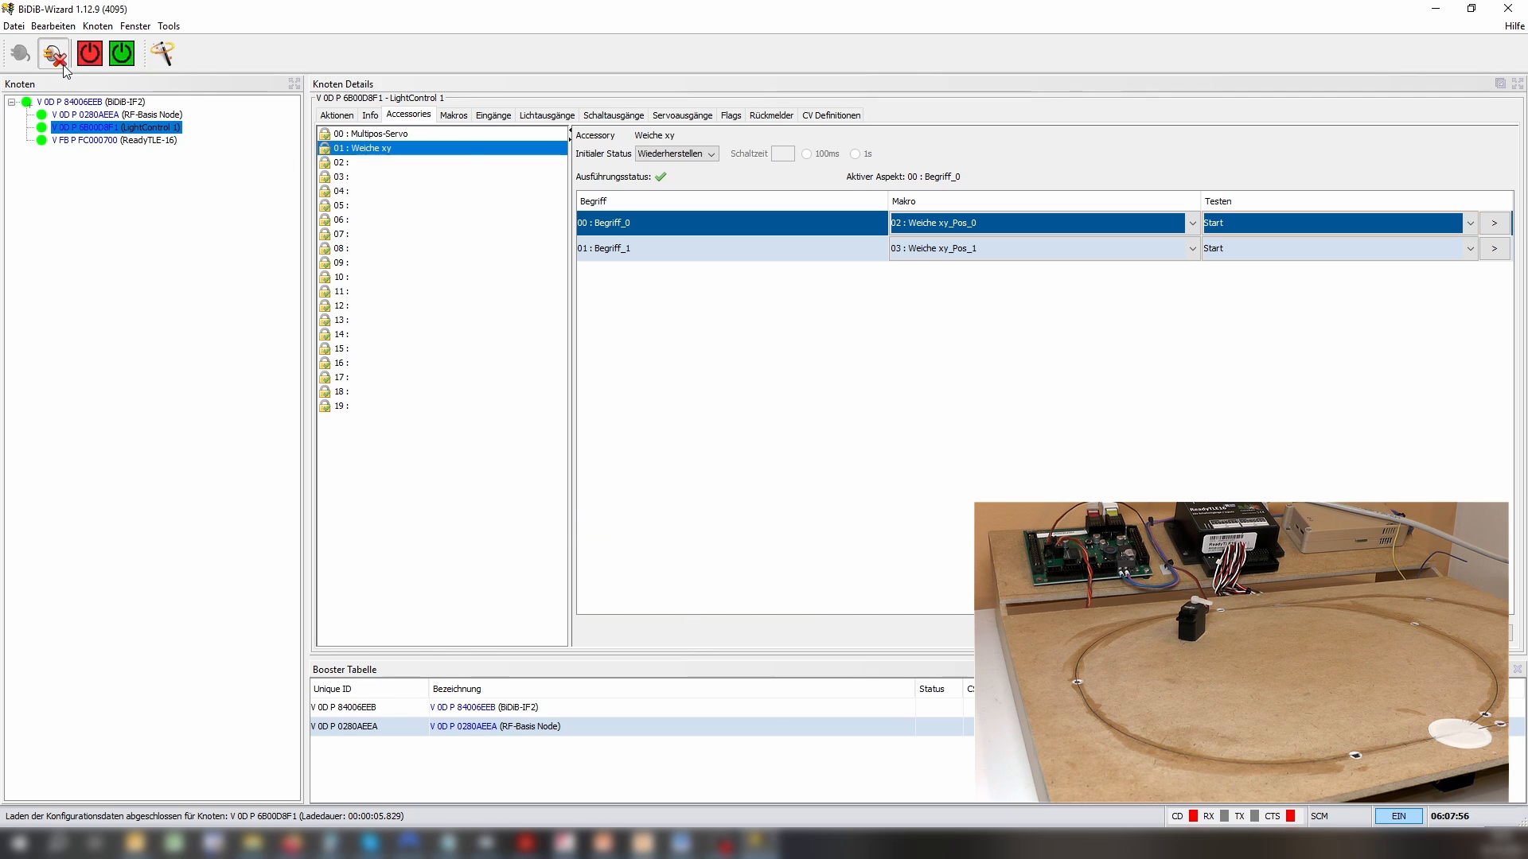
click(1508, 10)
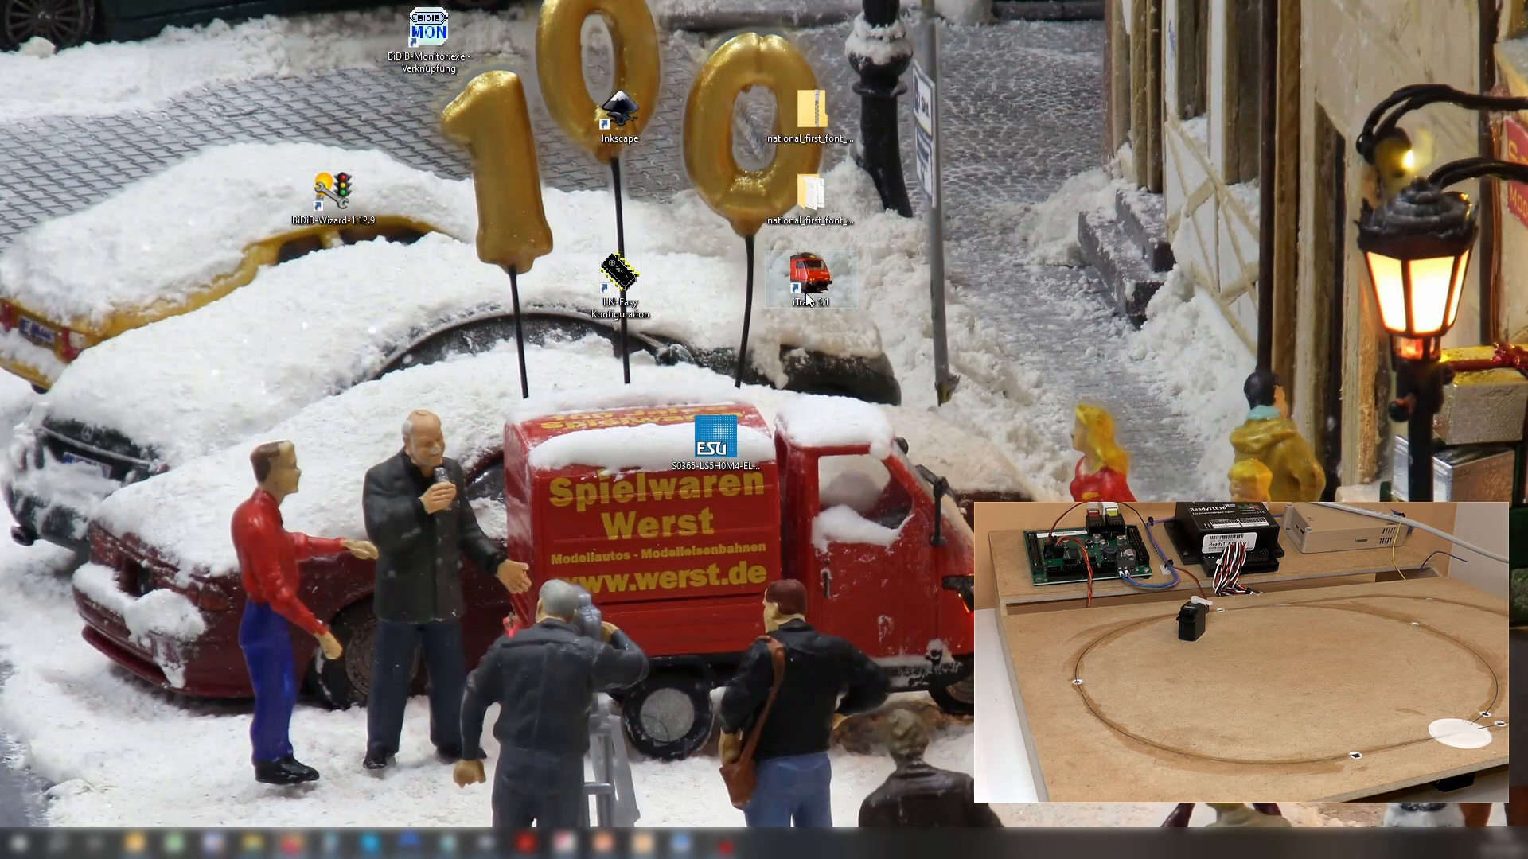
click(832, 282)
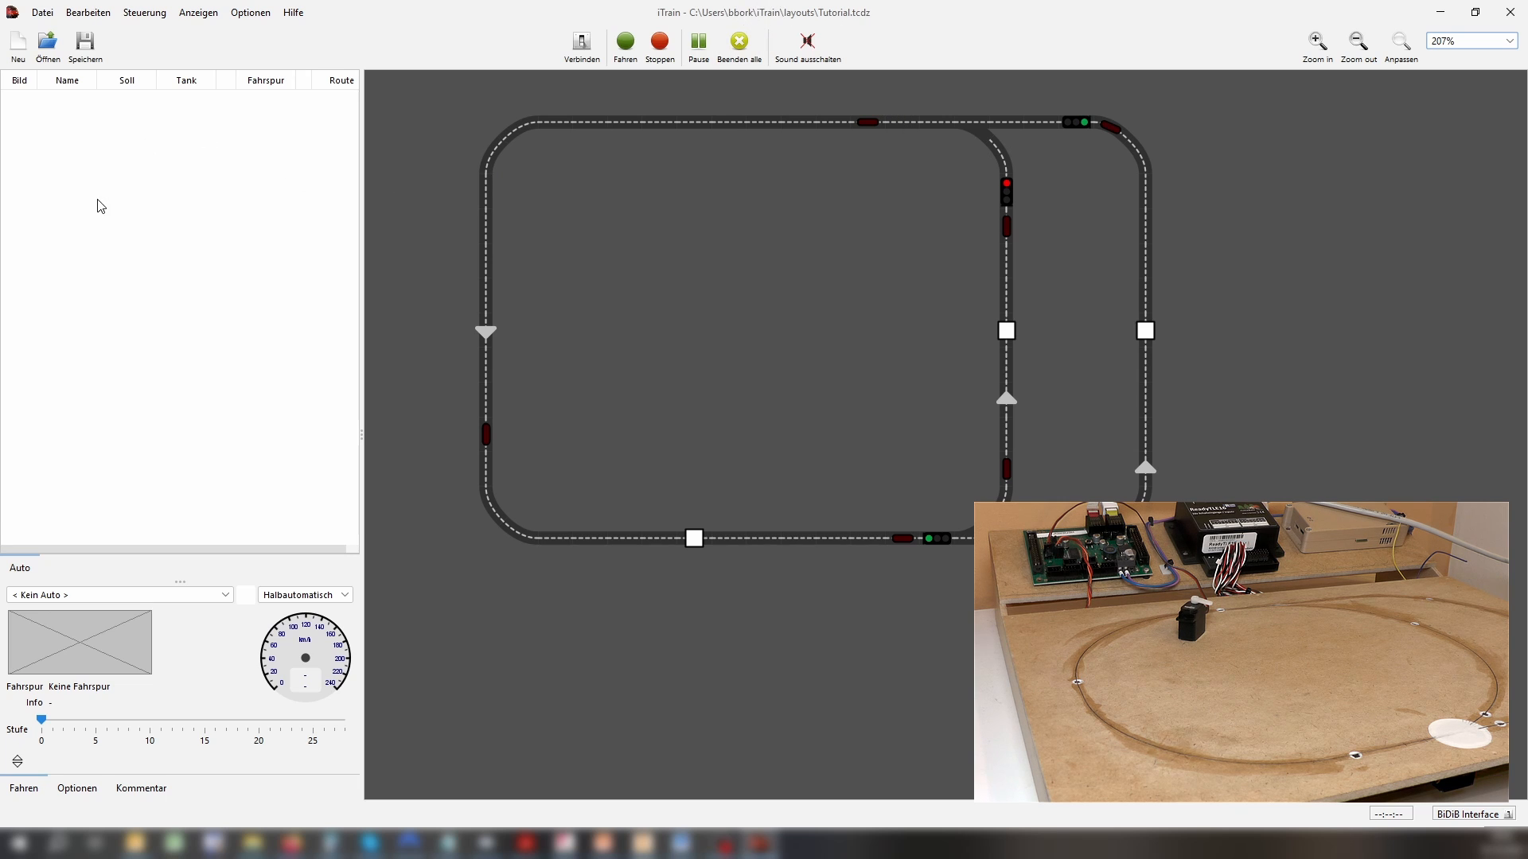
Step: Open the track diagram for editing and place a left turnout in the free area below the outer loop
click(86, 13)
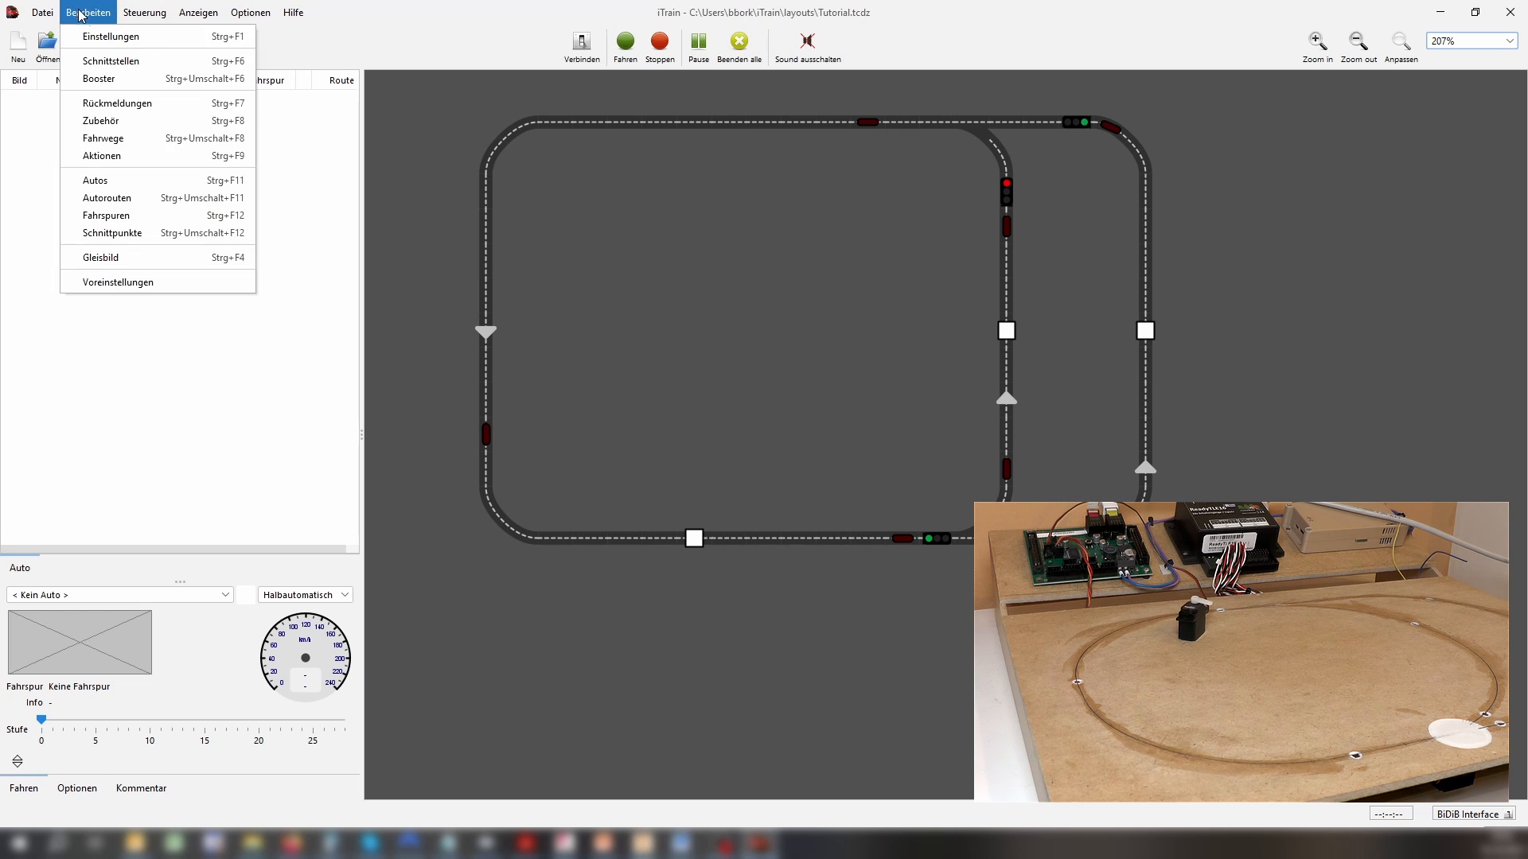
click(134, 264)
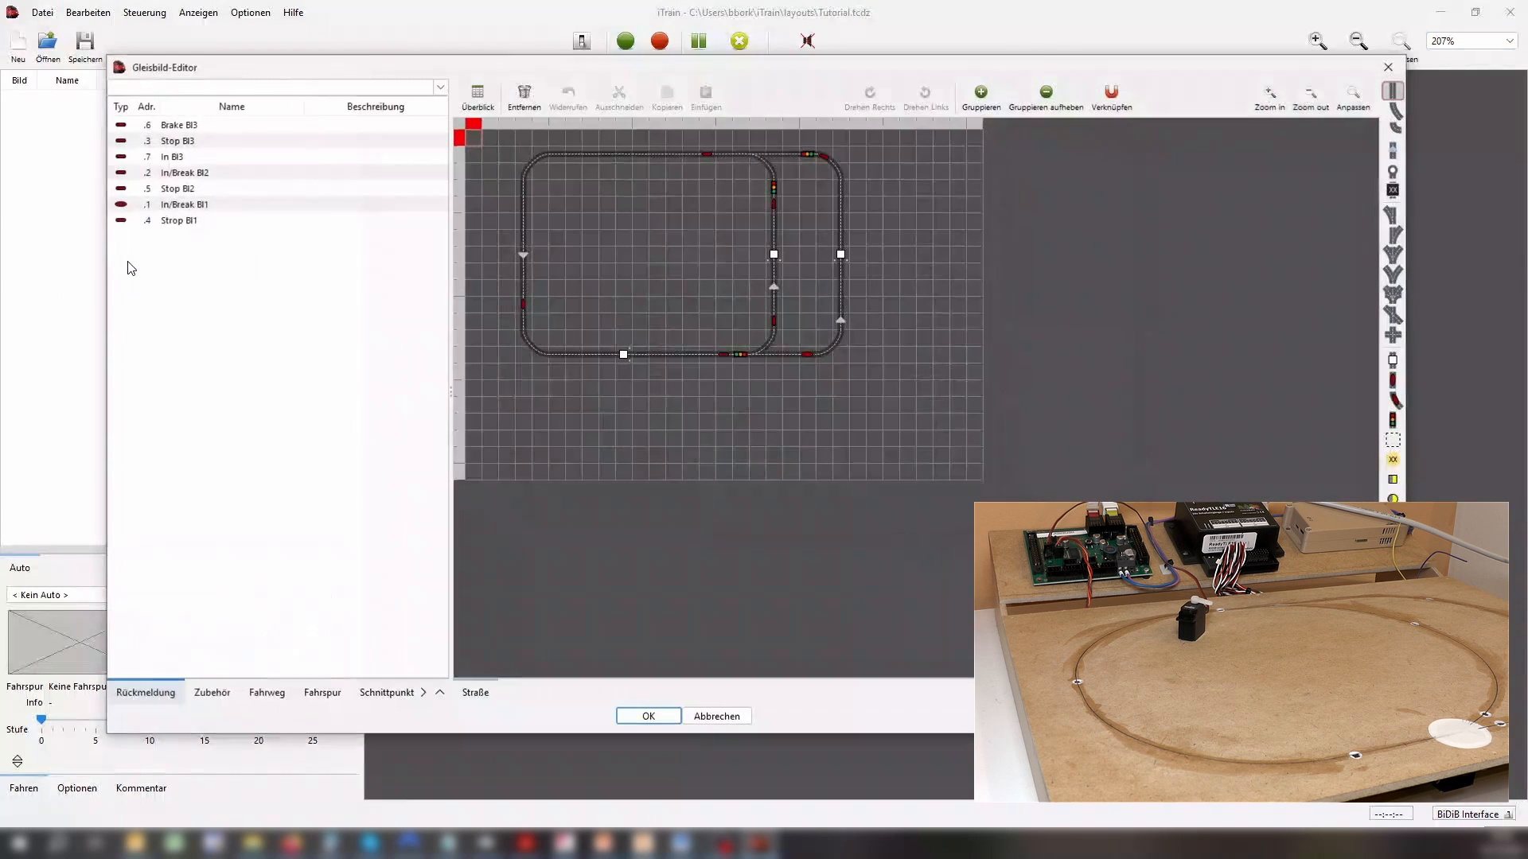
click(1392, 221)
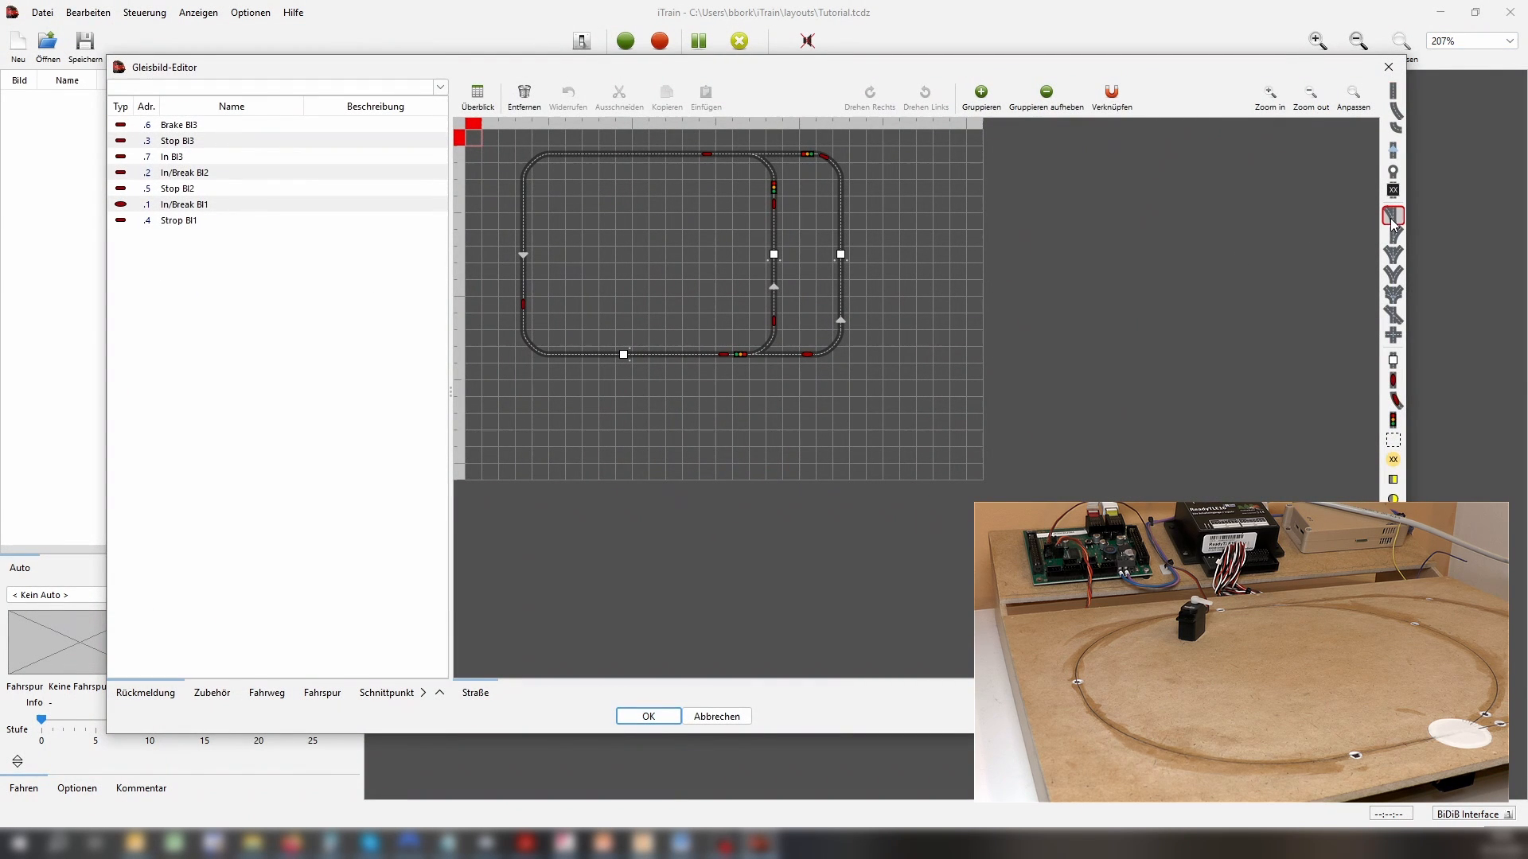
click(757, 393)
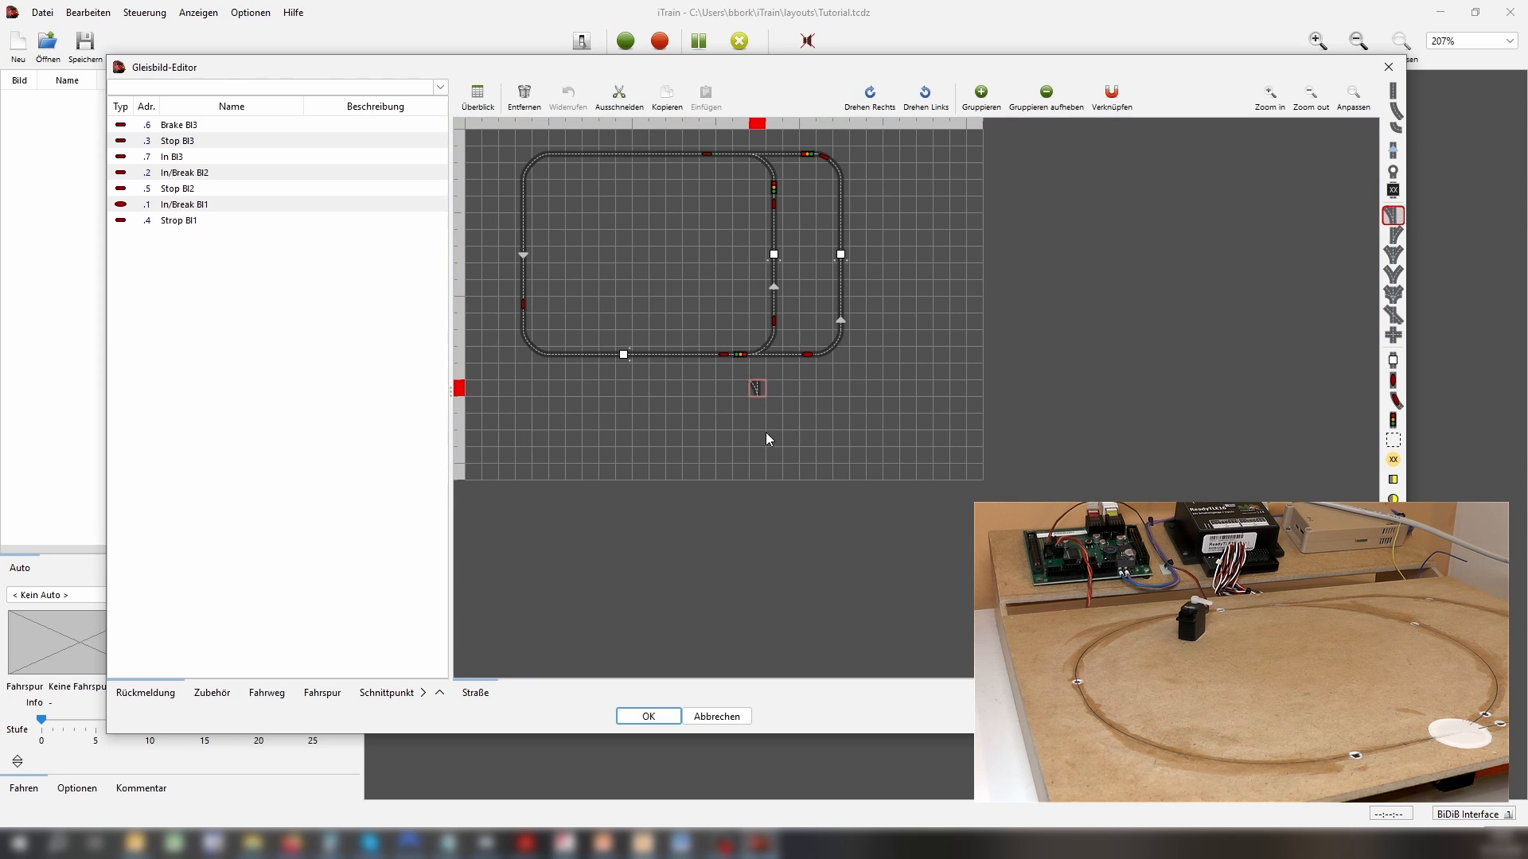
Step: Open the new turnout's properties and name it Weiche xy
double_click(757, 388)
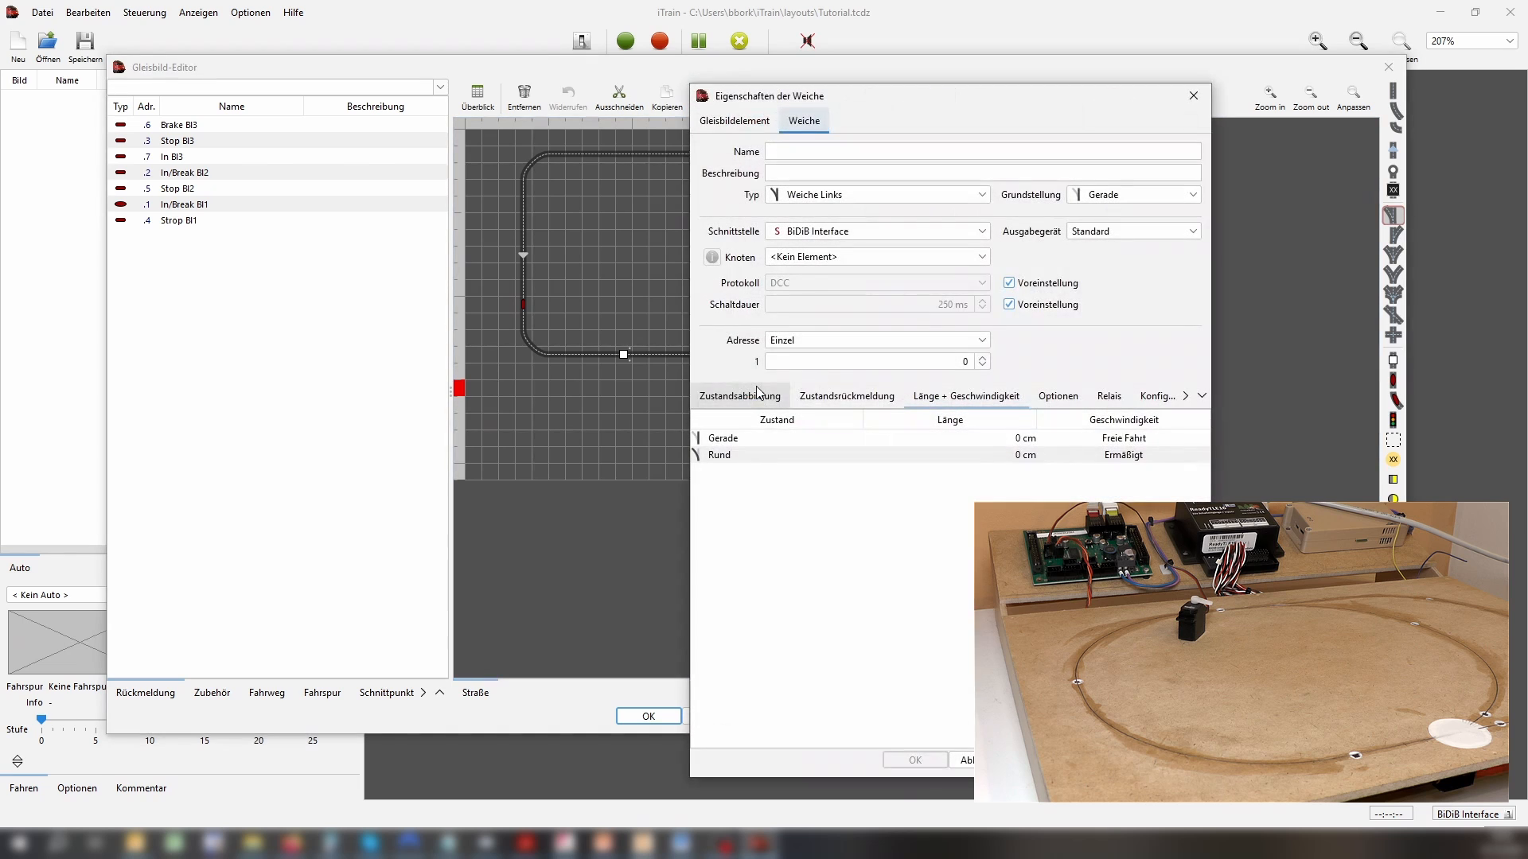
click(829, 153)
text(W)
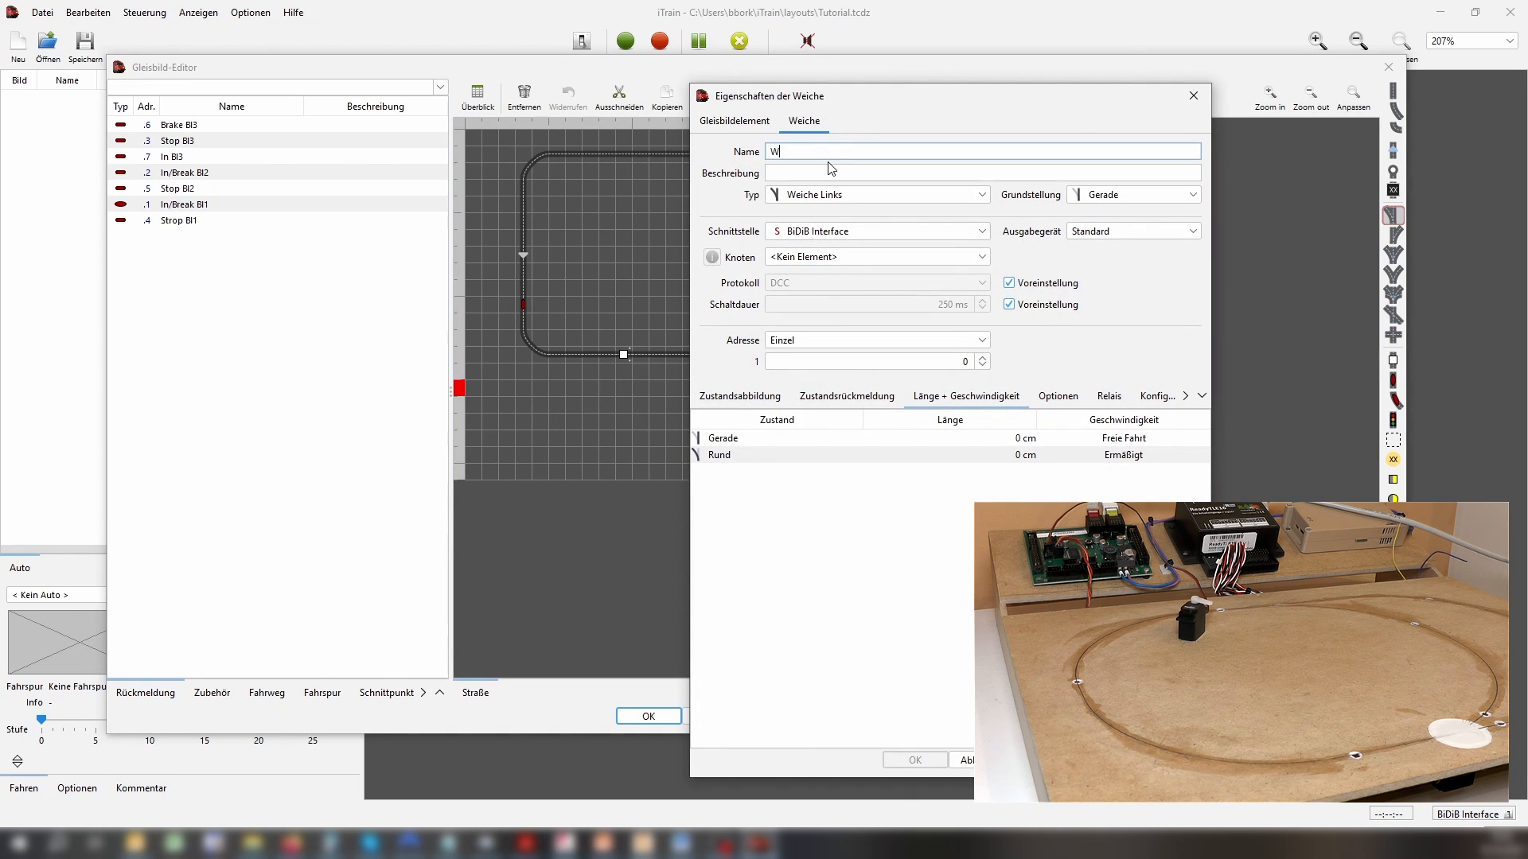
text(eiche xy)
Step: Set the turnout's output device to Accessory (Bus) on node LightControl 1 with port 1
click(1102, 238)
click(1106, 281)
click(897, 256)
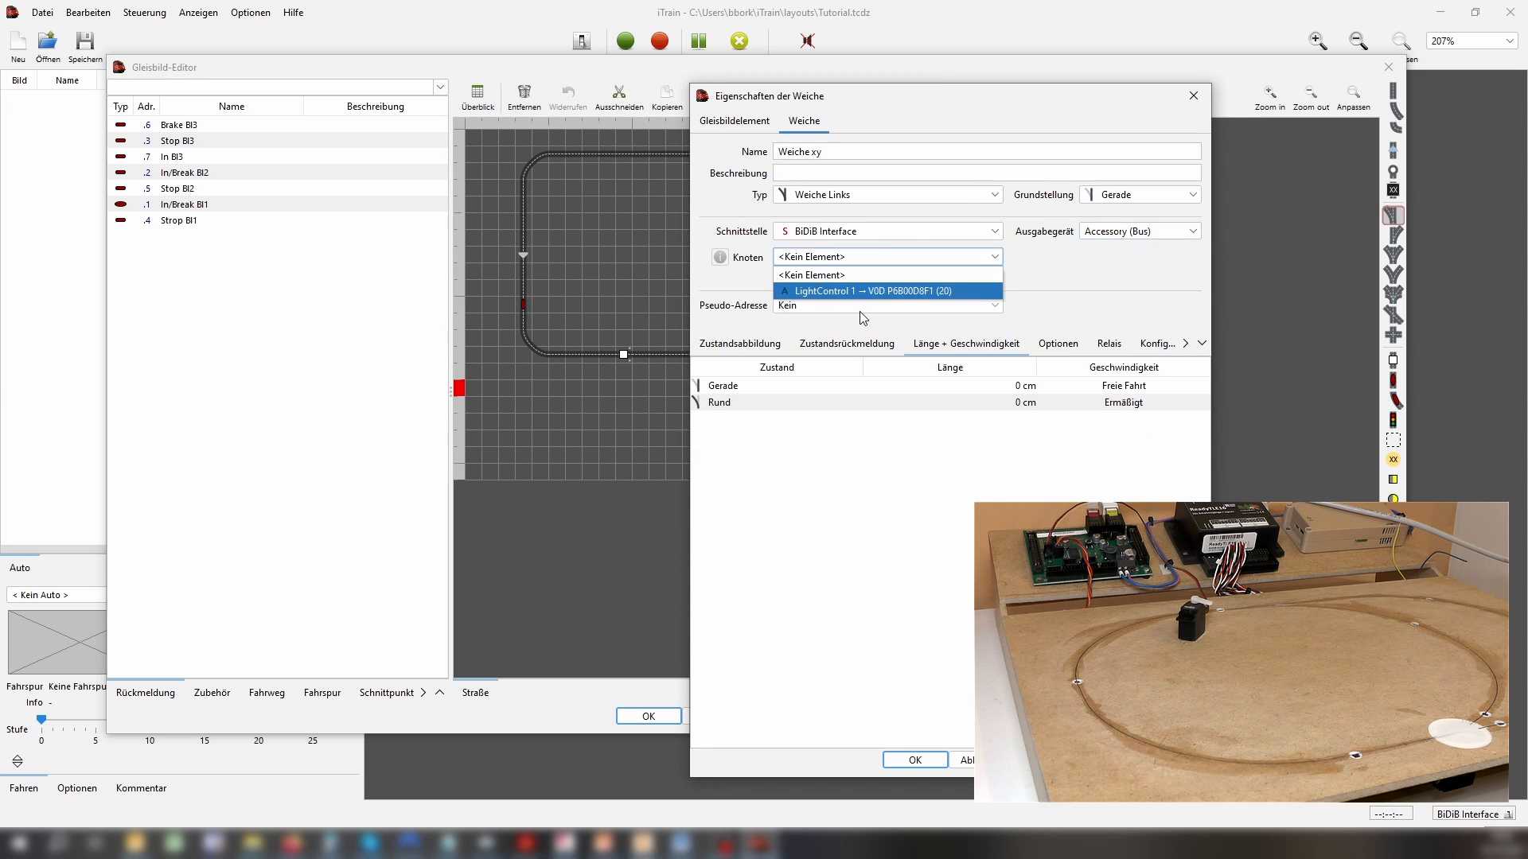
click(864, 291)
click(896, 305)
click(894, 306)
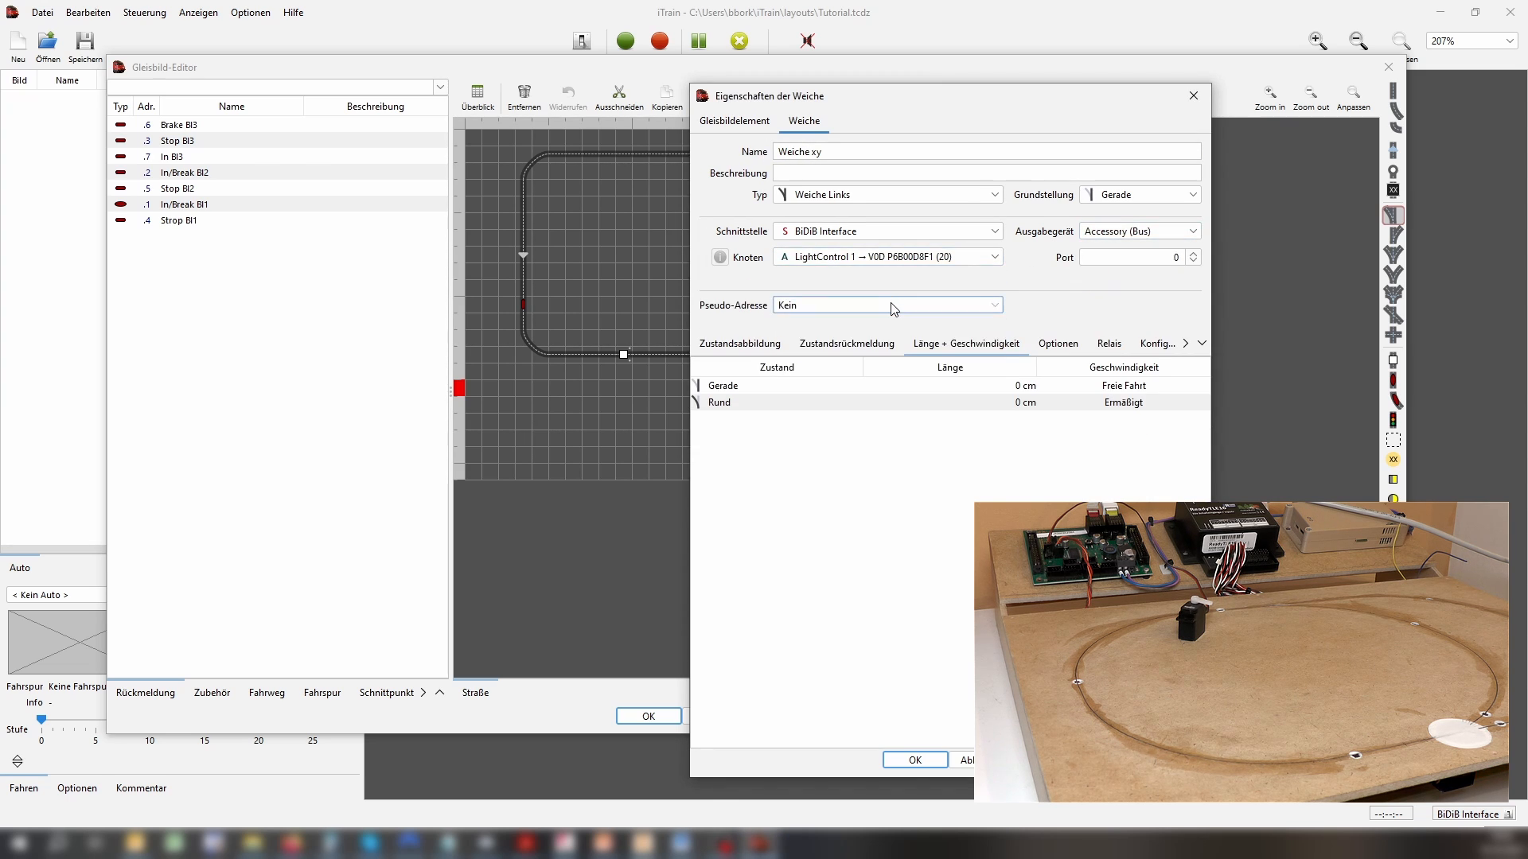
click(1167, 258)
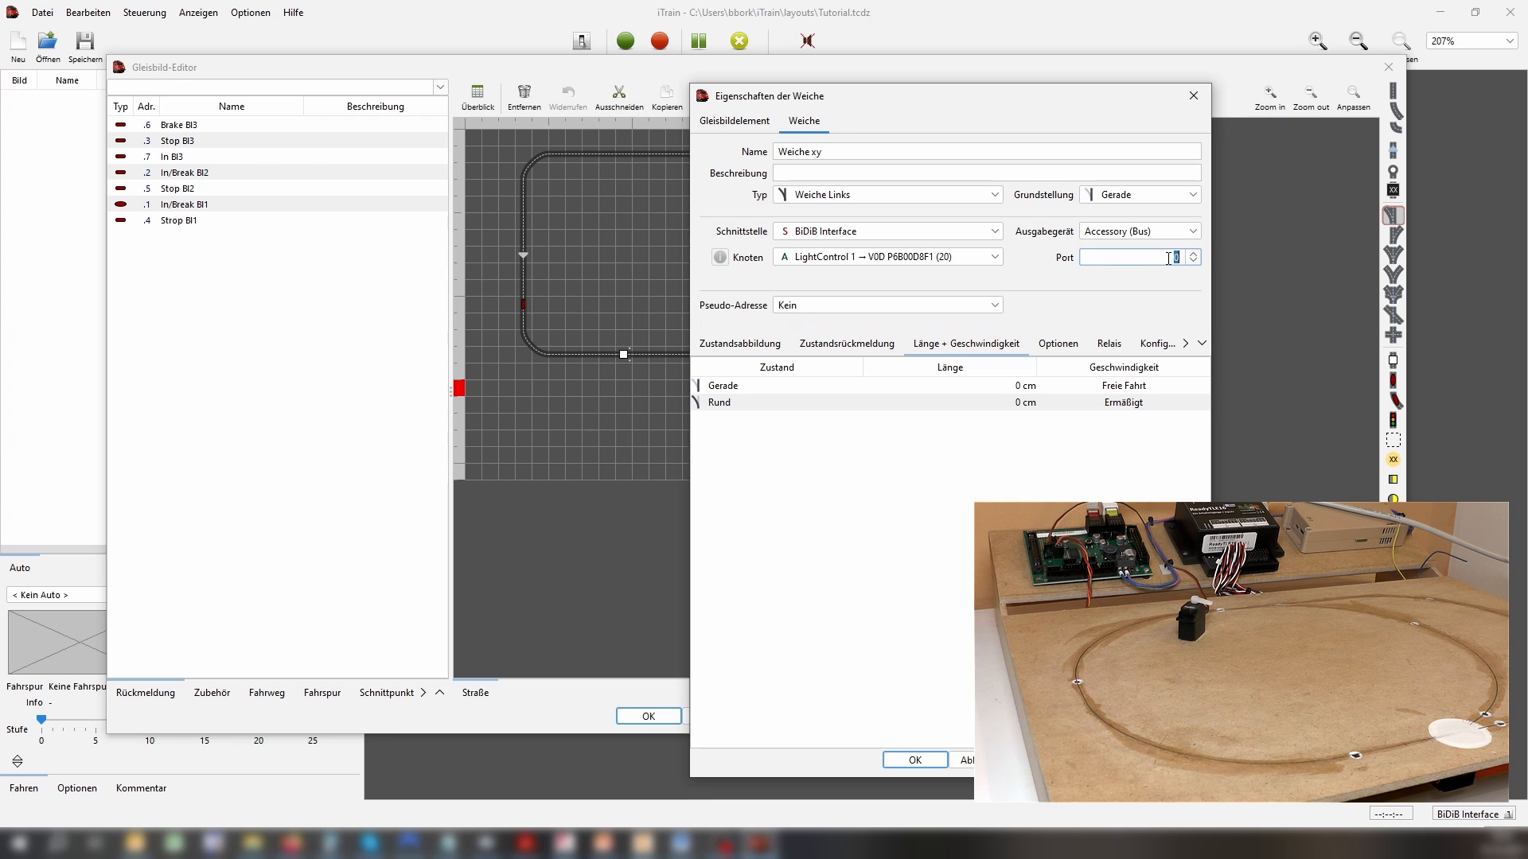
Step: Give the turnout a Doppelt (1,2) pseudo address with the values 1 and 2
click(958, 306)
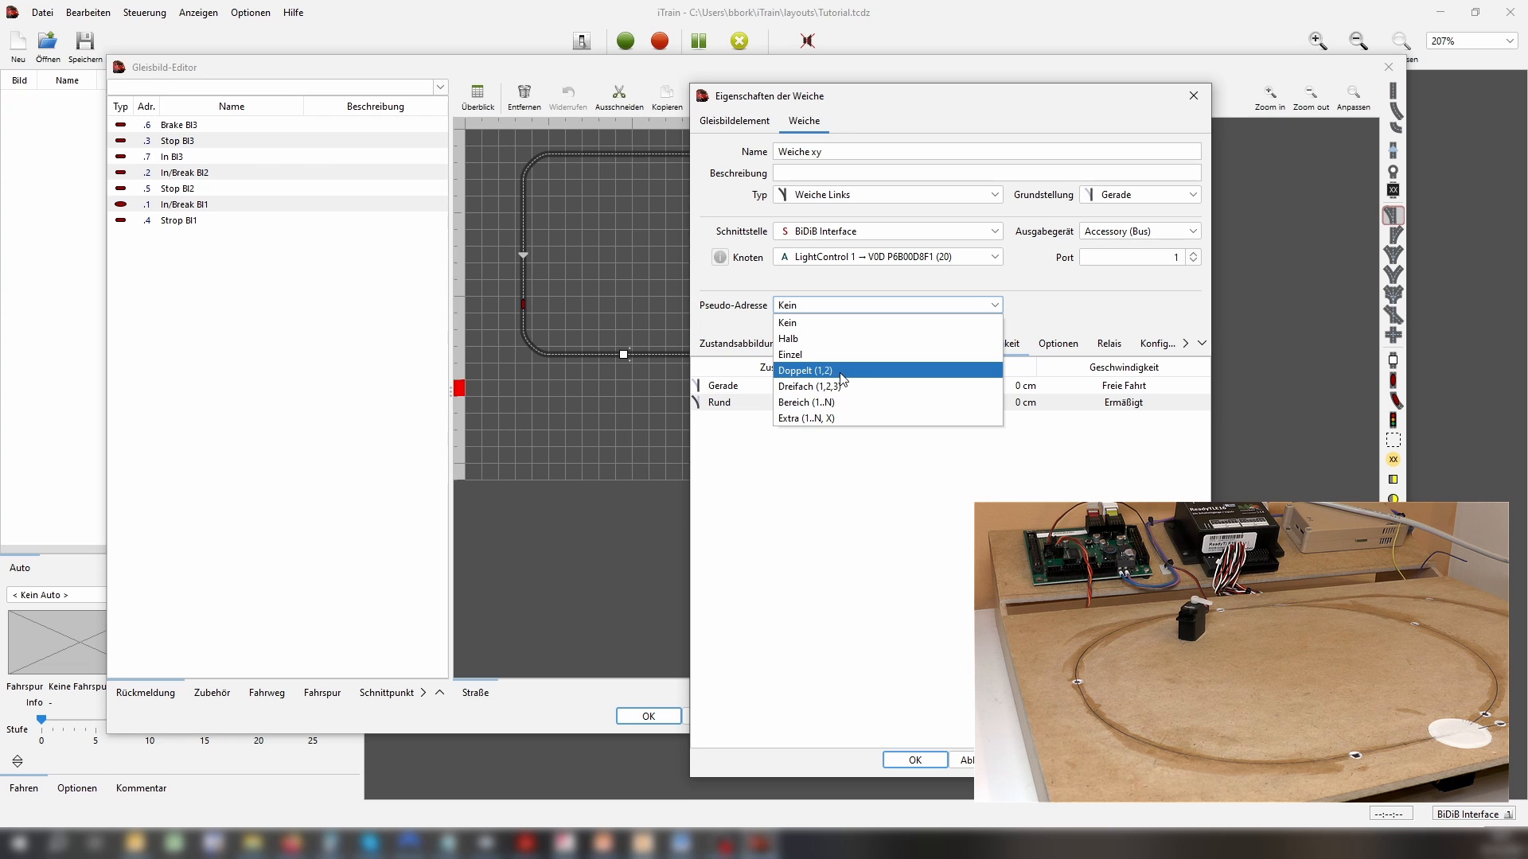
click(809, 371)
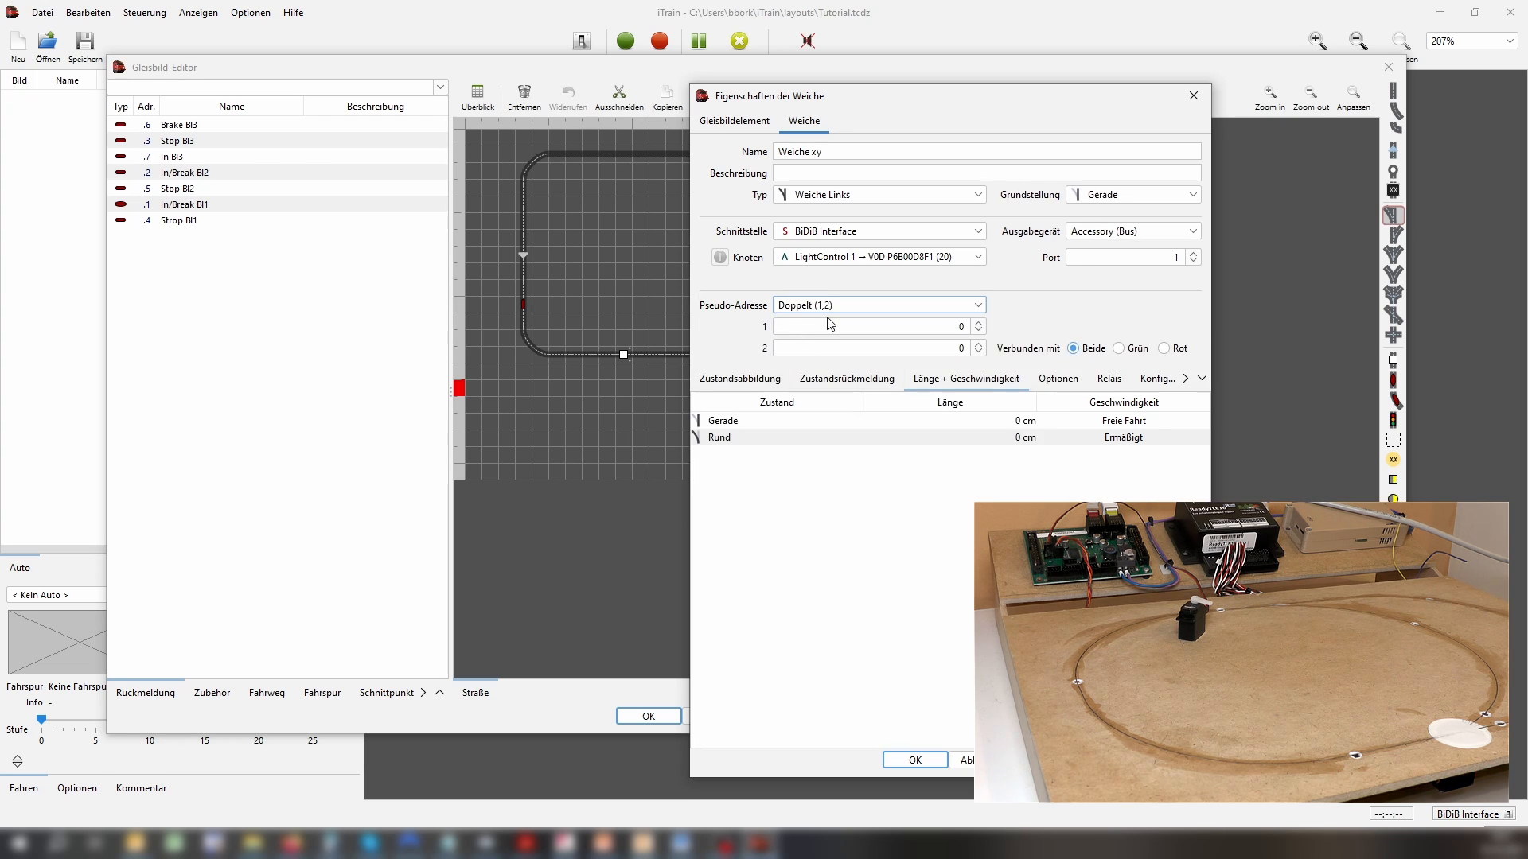
click(903, 330)
double_click(968, 326)
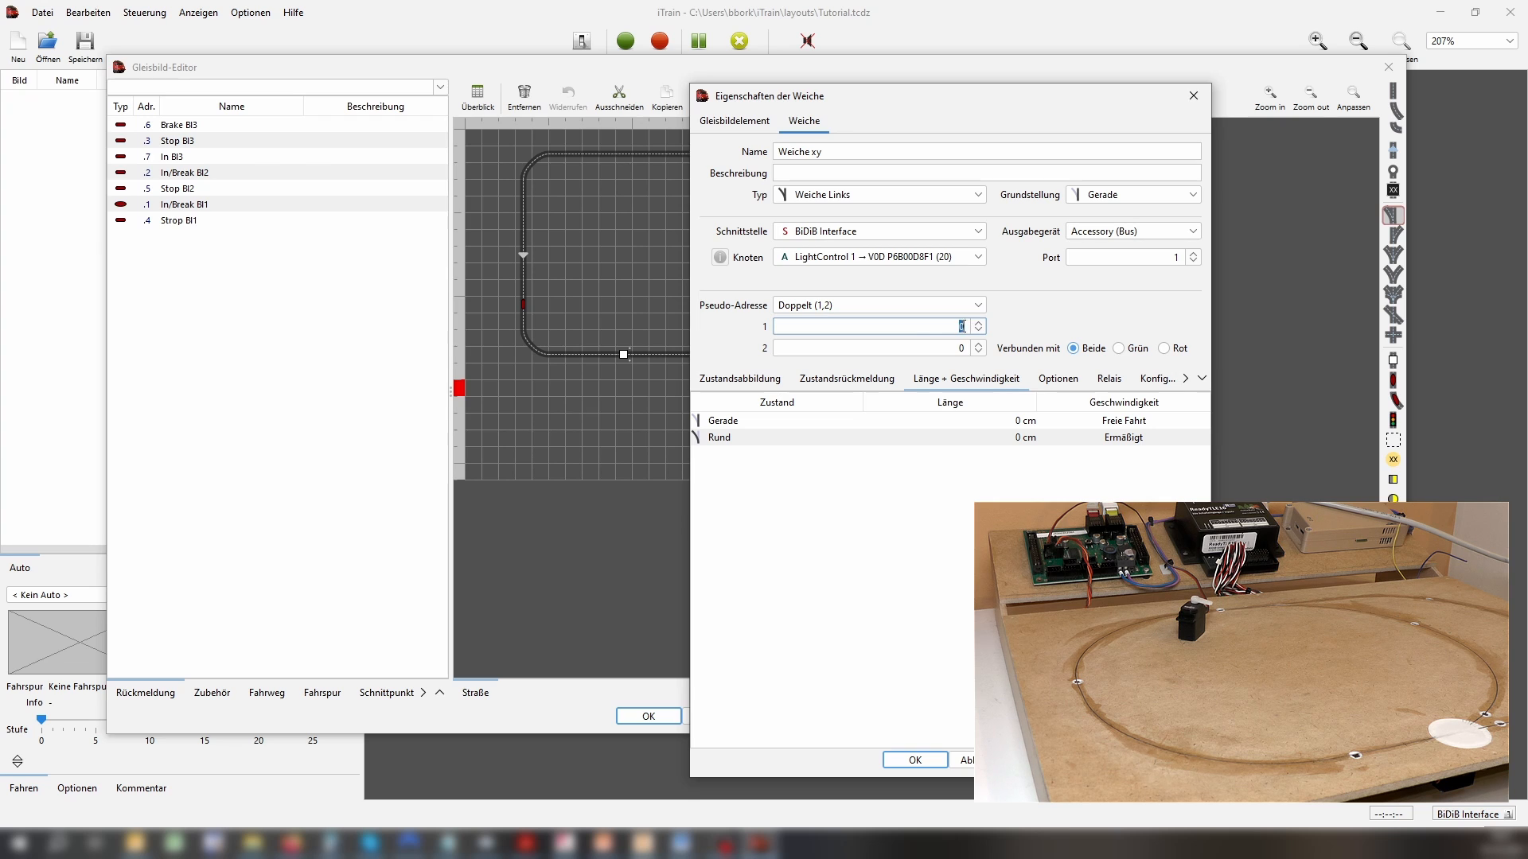
text(1)
double_click(945, 344)
text(2)
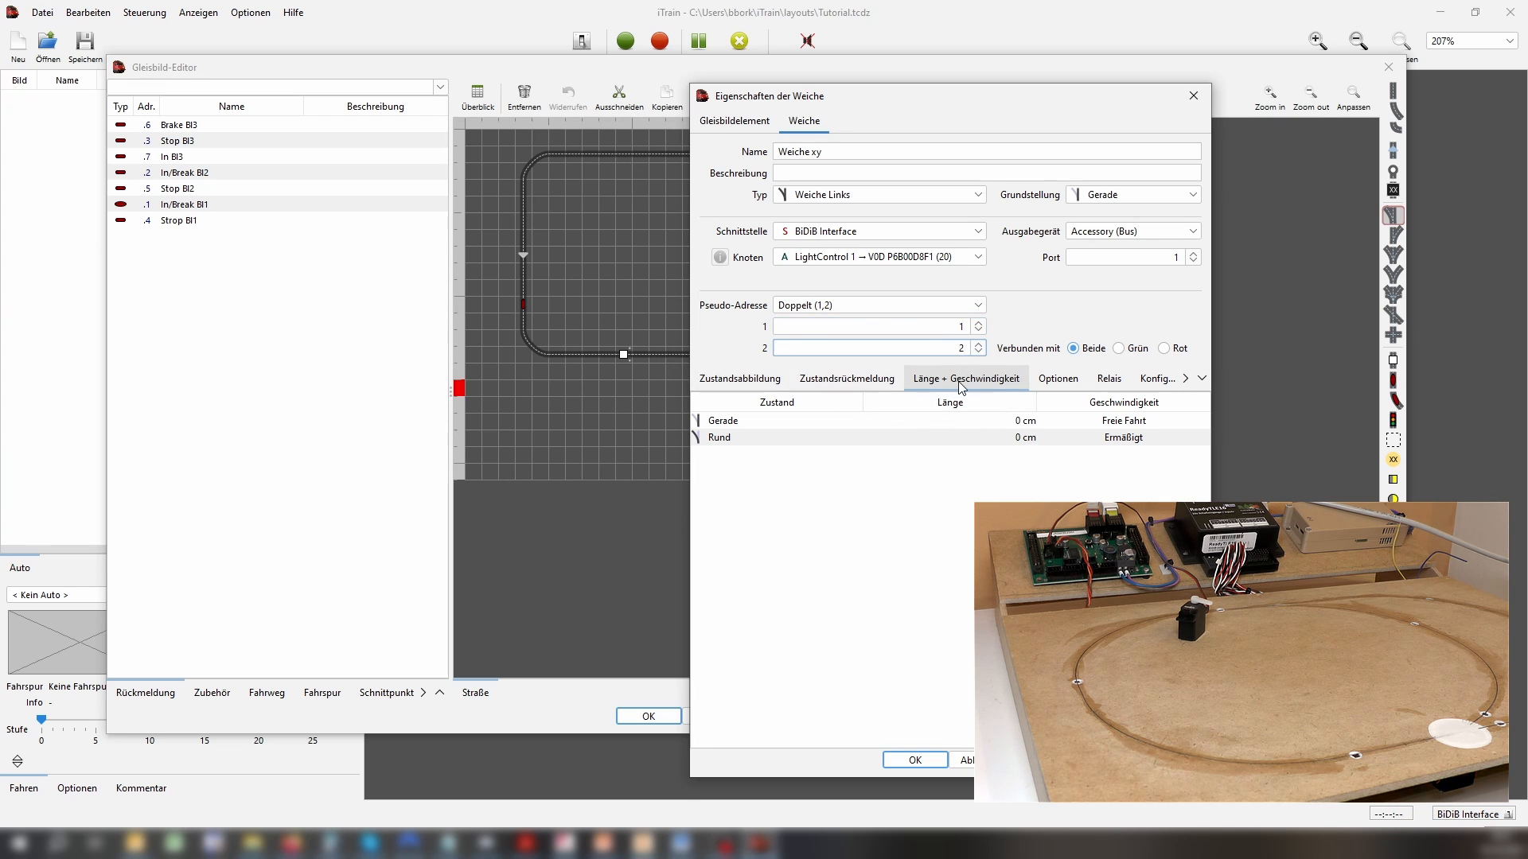
Step: Review the turnout's state mapping, then accept its properties and the track diagram changes
click(739, 379)
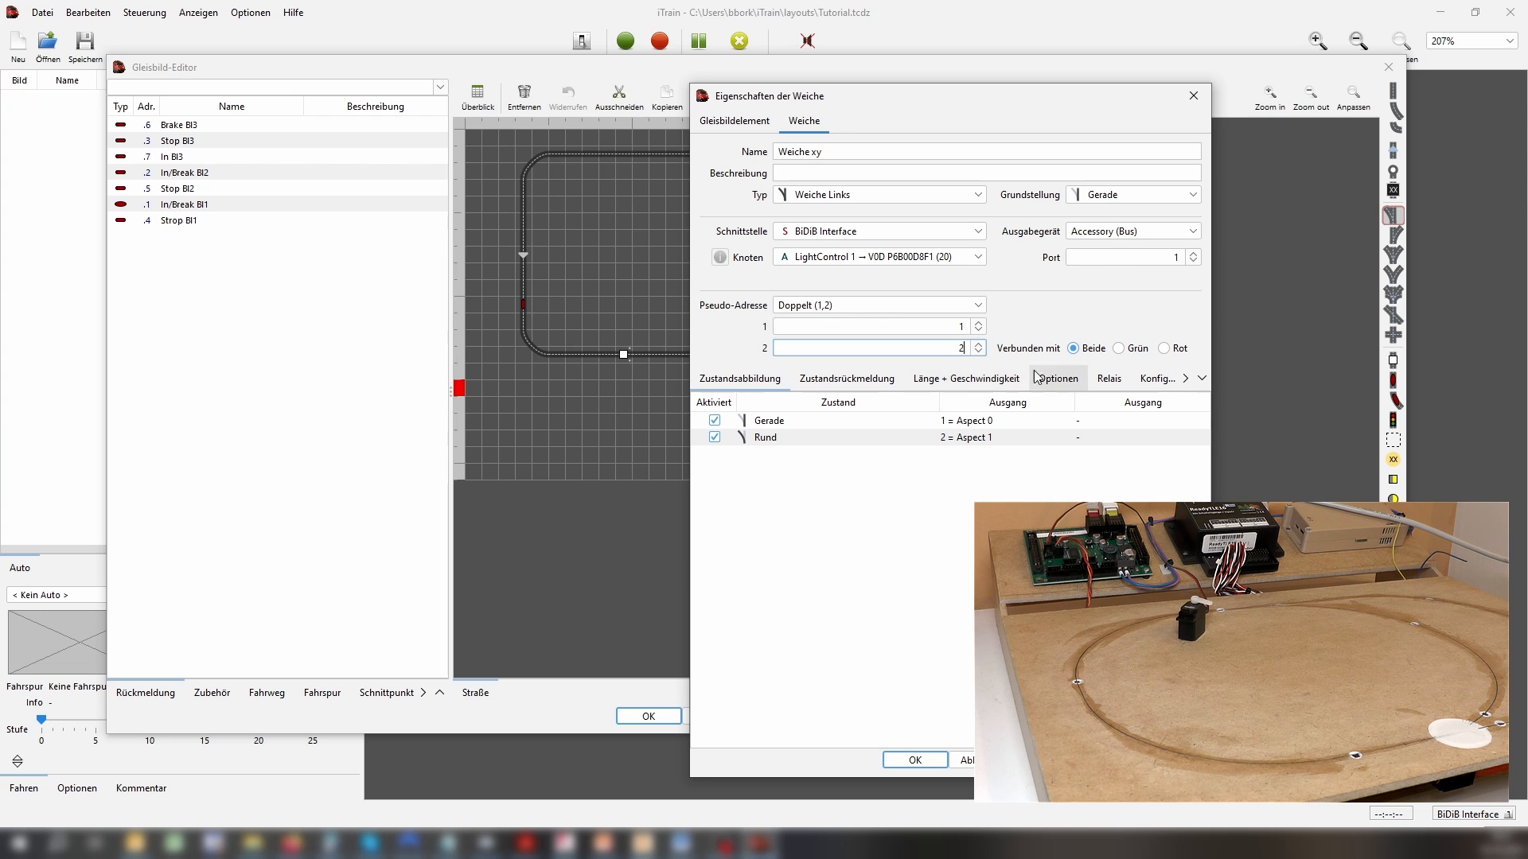
click(915, 760)
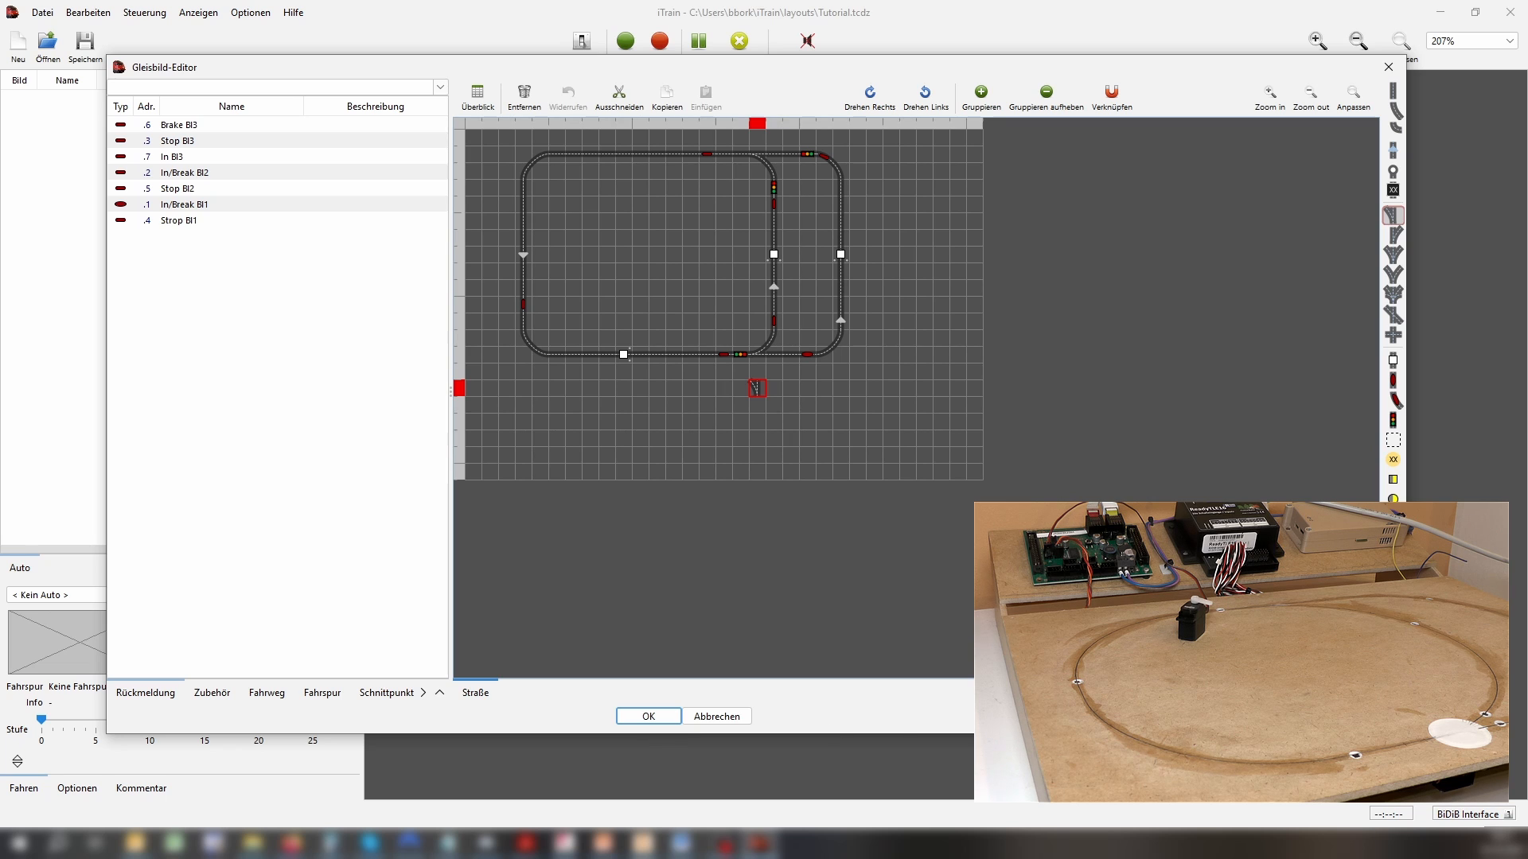
click(620, 713)
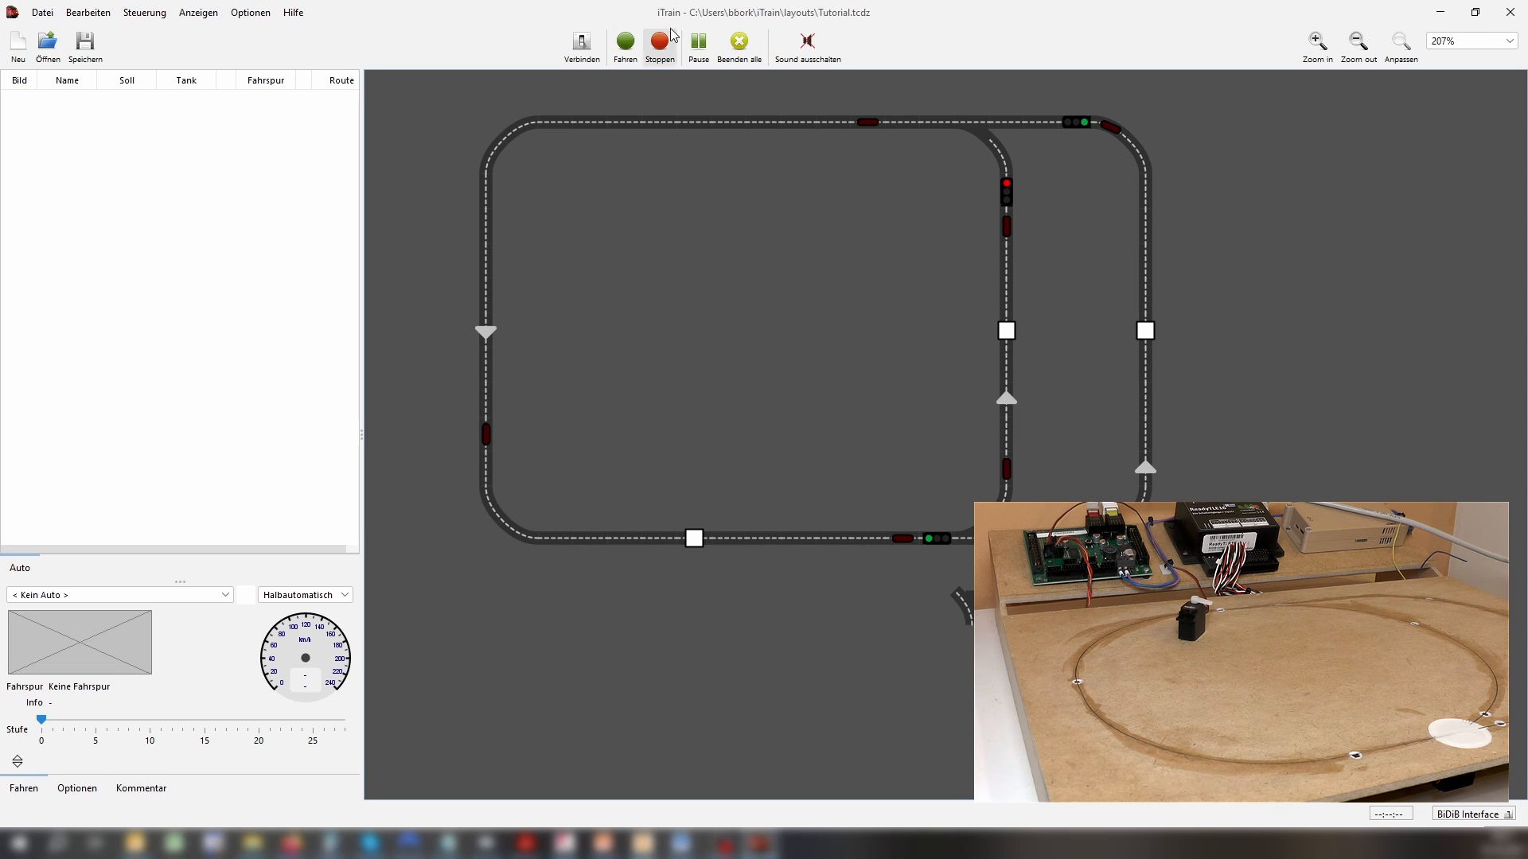
Step: Connect iTrain to the BiDiB interface and switch the Weiche xy turnout several times to test the servo
click(588, 52)
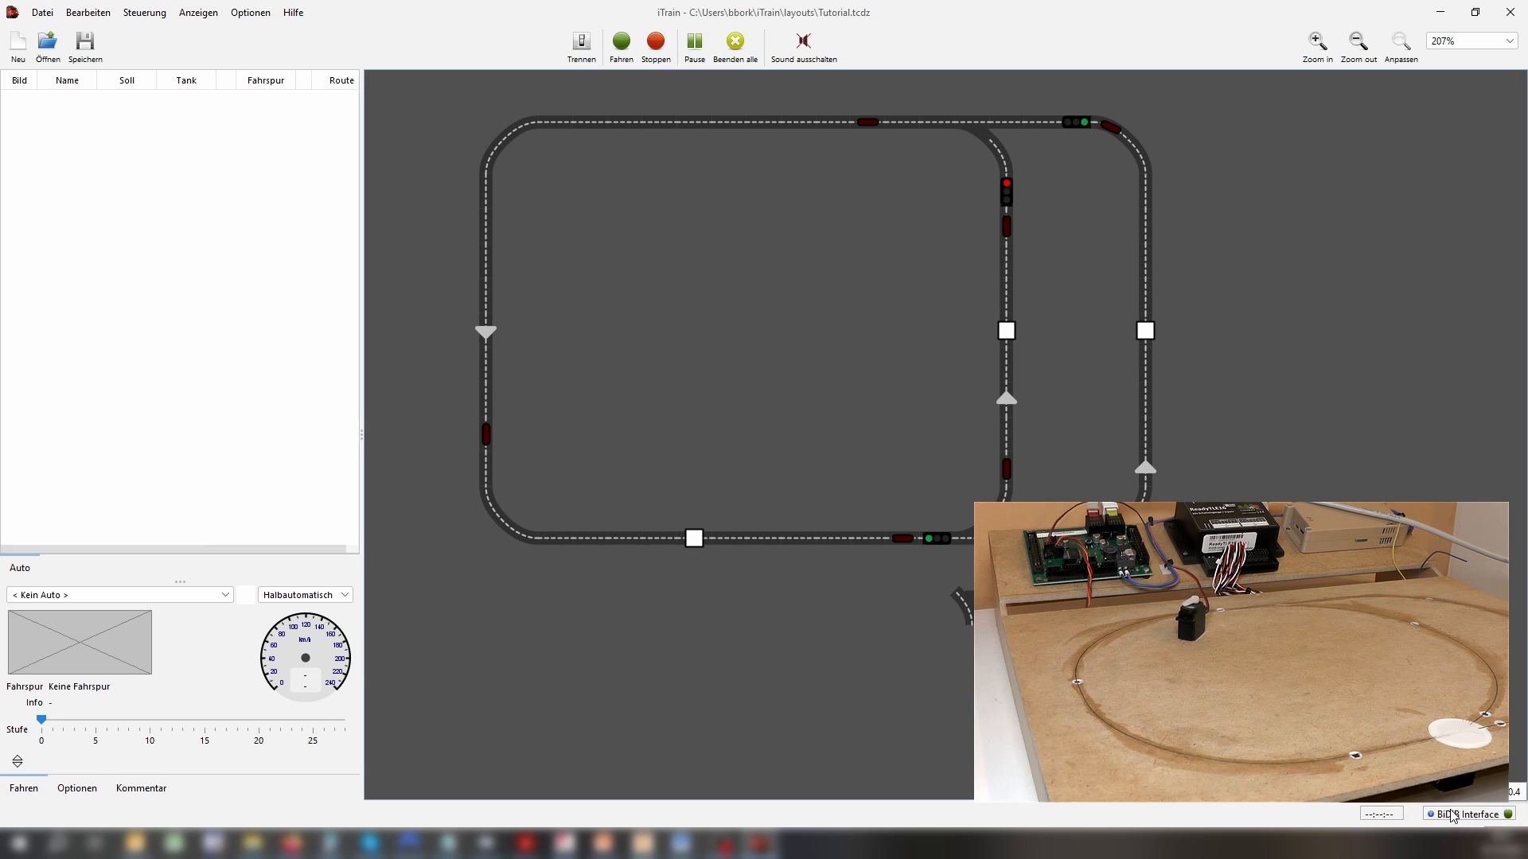
click(968, 609)
click(976, 612)
click(972, 616)
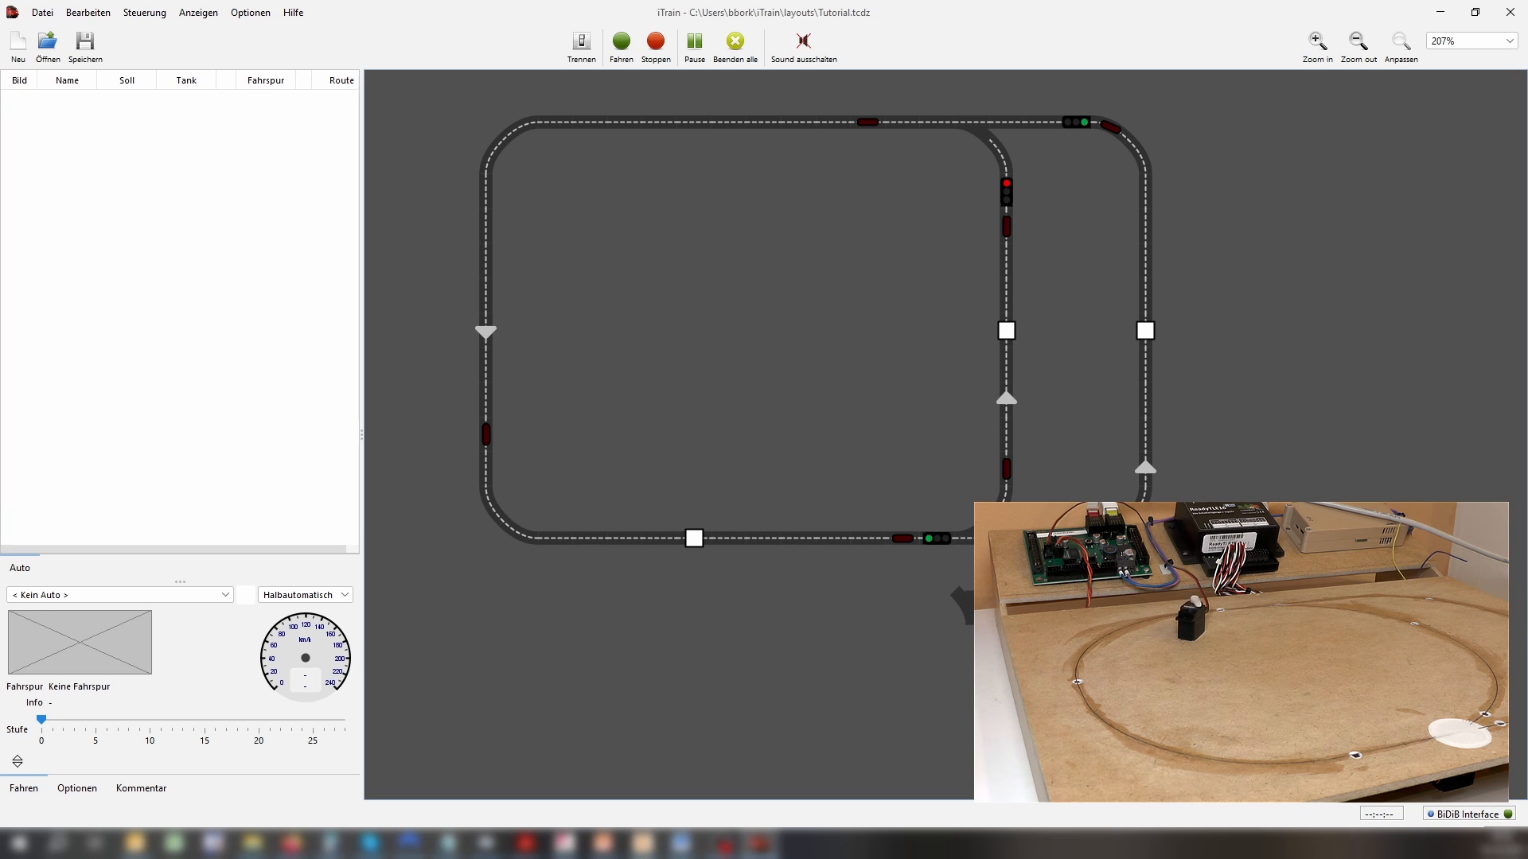